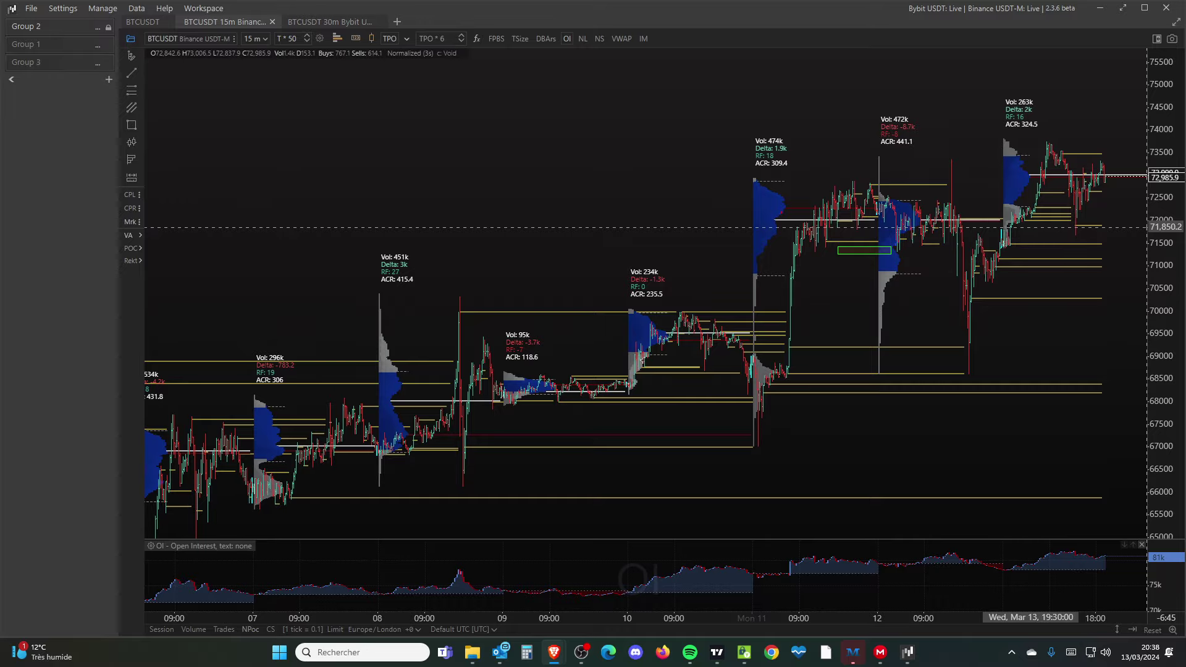
Examine the March 11 session low around 67,000 on the 15-minute BTCUSDT chart and compare it with the surrounding daily profiles
scroll(807, 260, up, 5)
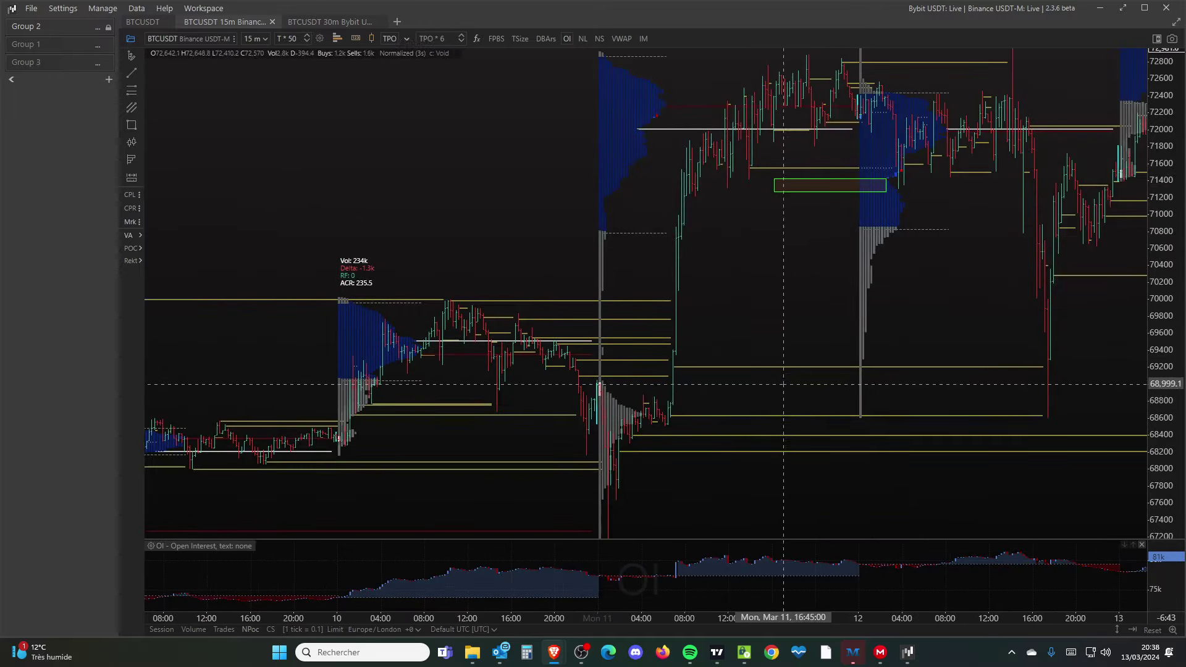
scroll(593, 441, down, 3)
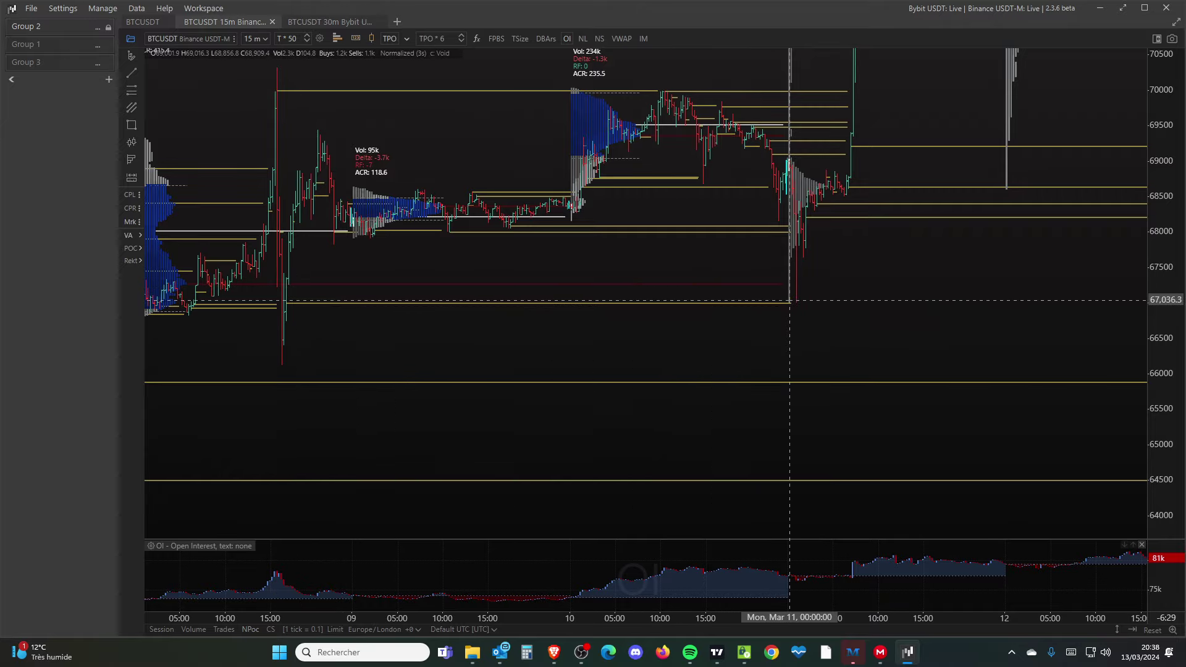
scroll(815, 304, up, 5)
scroll(818, 303, up, 3)
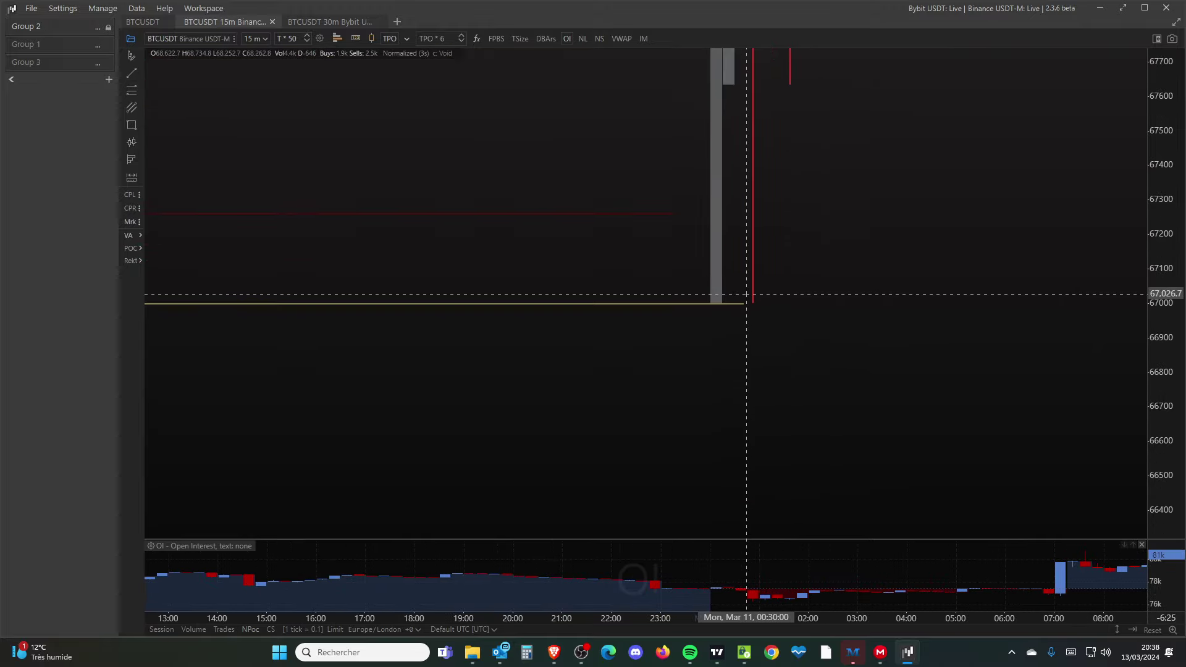
scroll(667, 209, down, 1)
scroll(668, 208, down, 6)
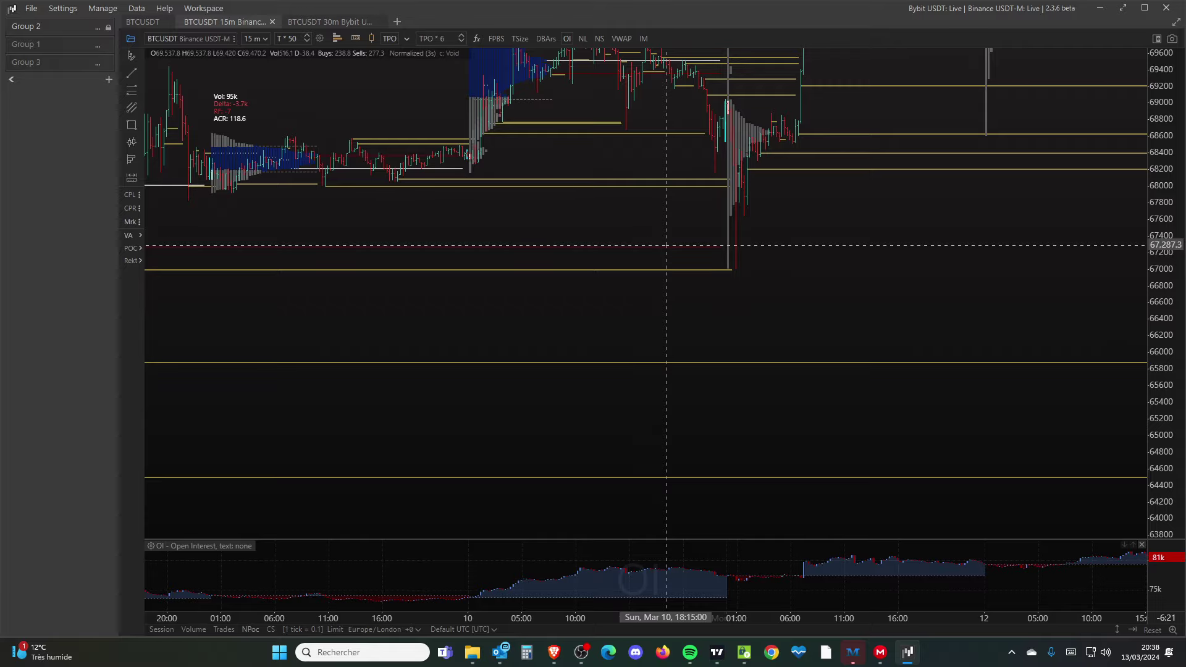
scroll(666, 209, down, 5)
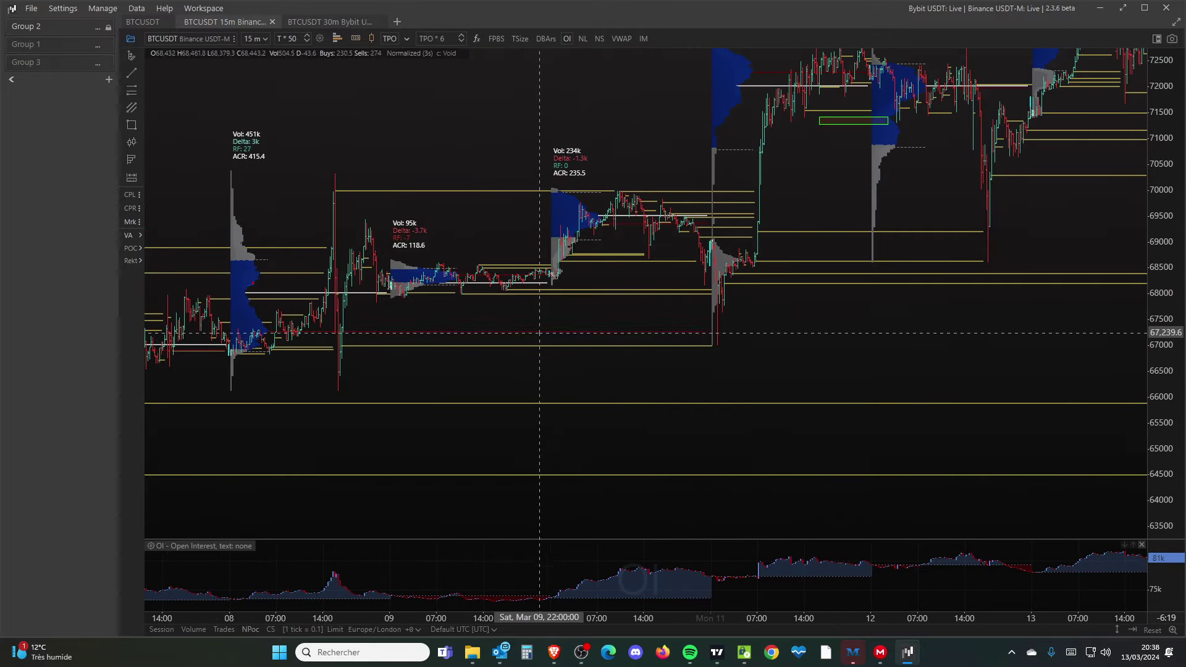
scroll(707, 349, up, 1)
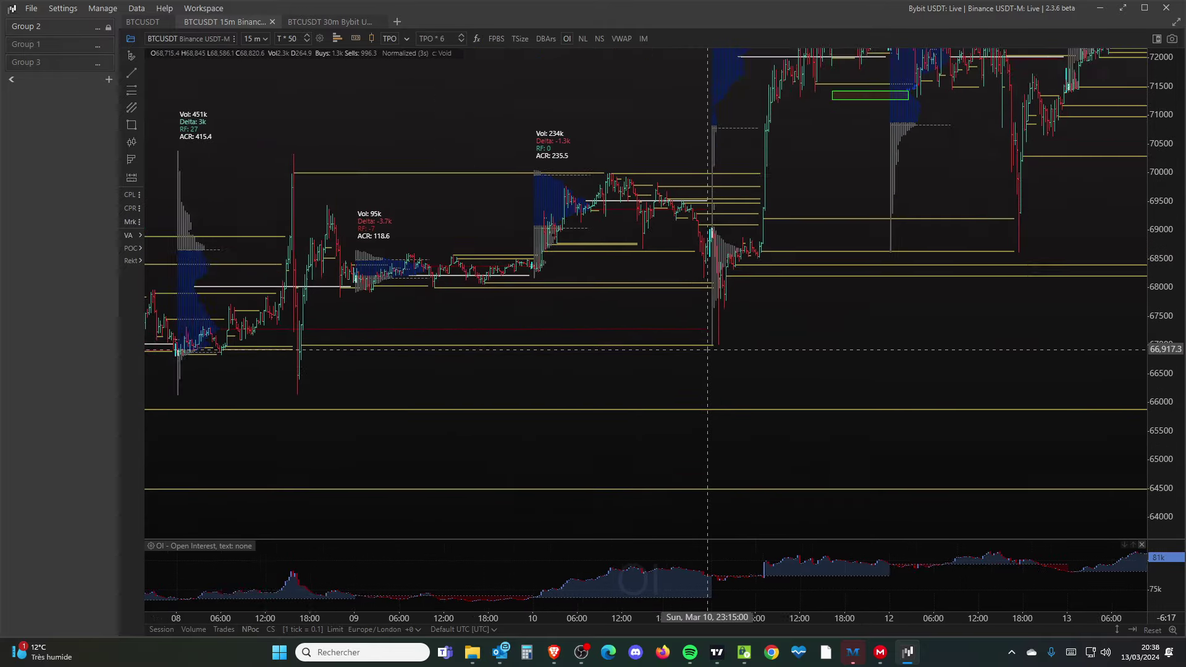
scroll(707, 349, up, 2)
scroll(753, 342, up, 2)
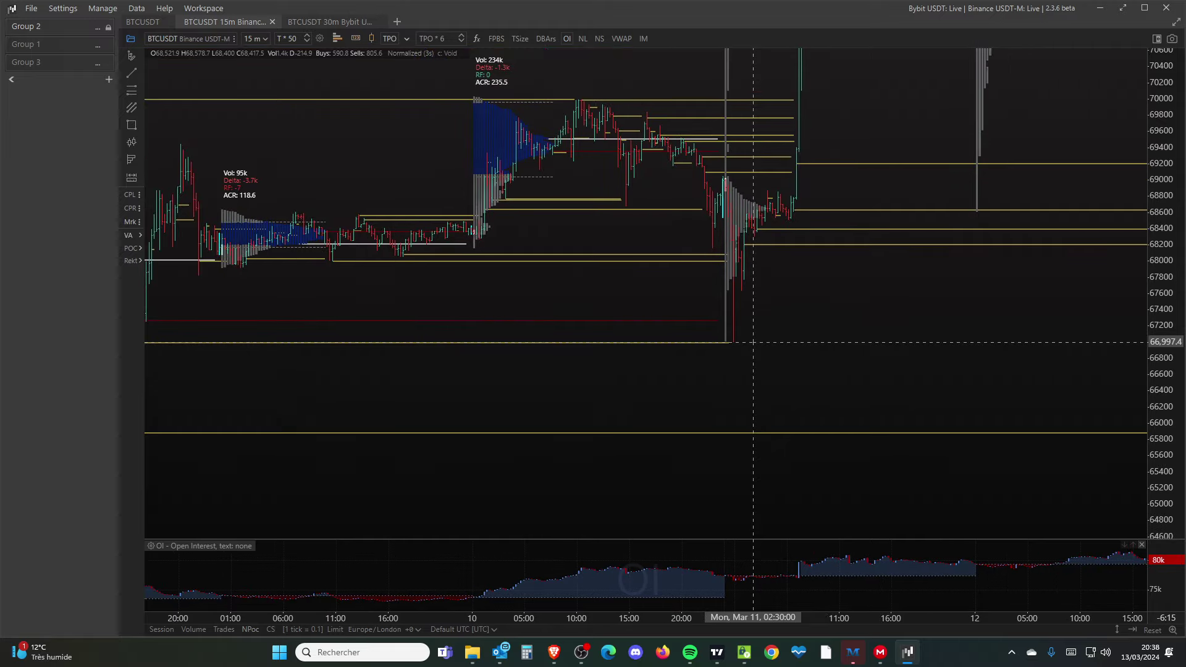
scroll(753, 341, down, 3)
drag(753, 341, 586, 426)
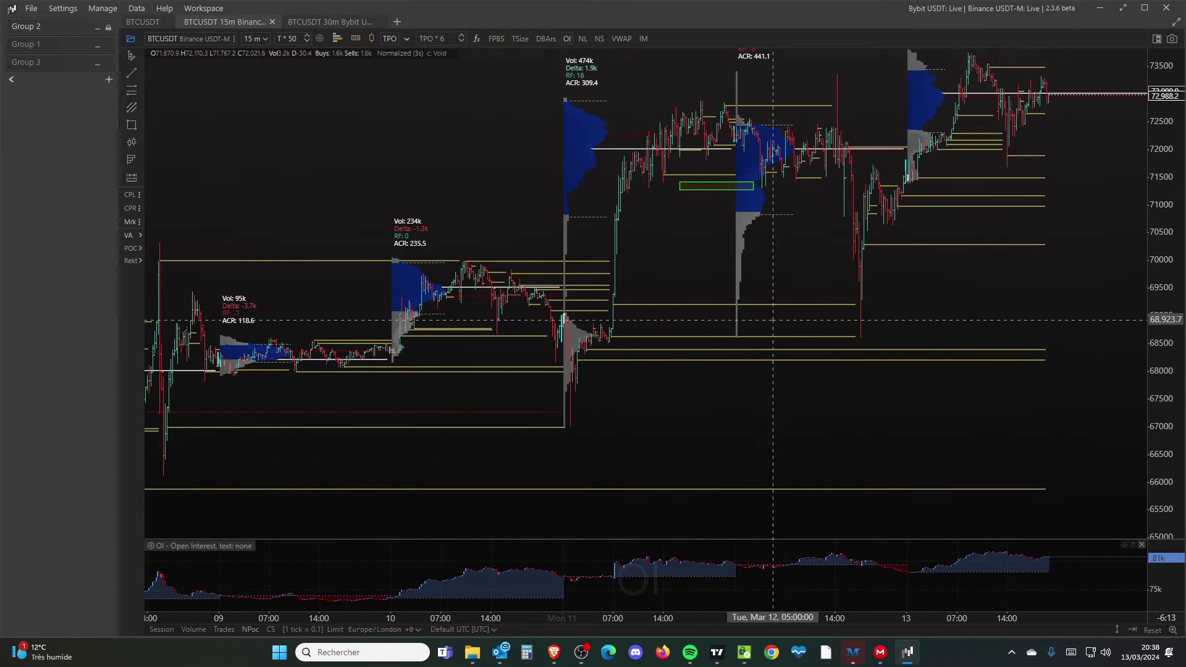
Examine the March 11 profile's thin area and the horizontal levels between about 68,600 and 70,000
scroll(818, 301, up, 2)
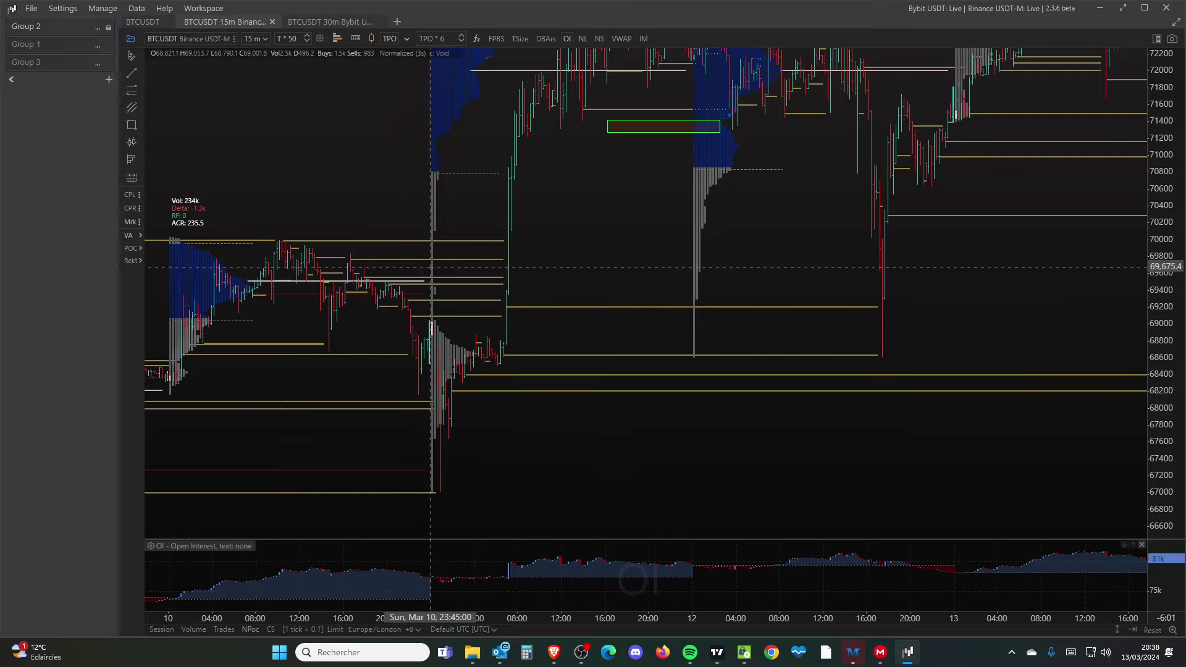
scroll(431, 210, up, 3)
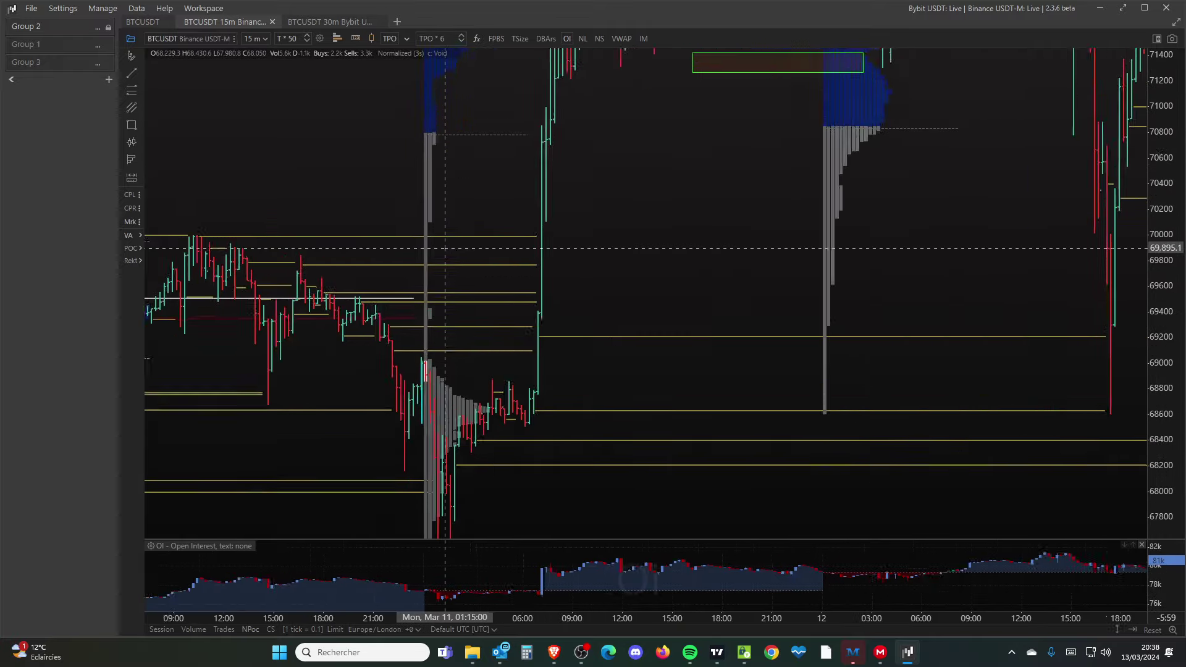
scroll(590, 342, up, 2)
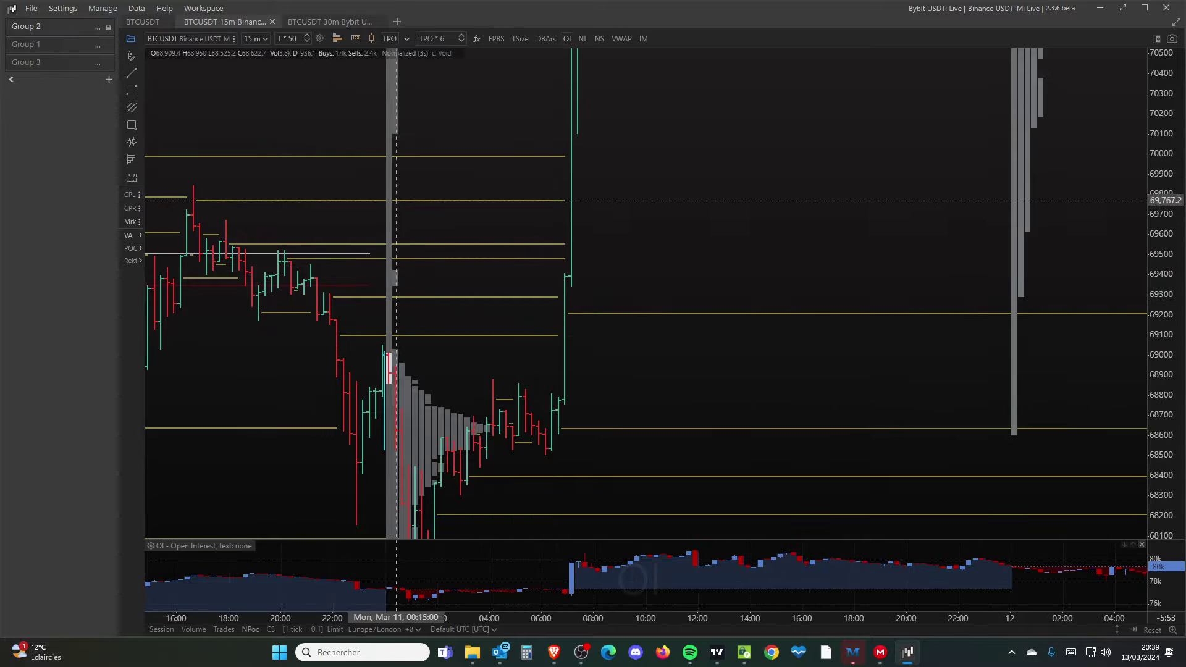
scroll(388, 180, up, 2)
scroll(387, 179, up, 2)
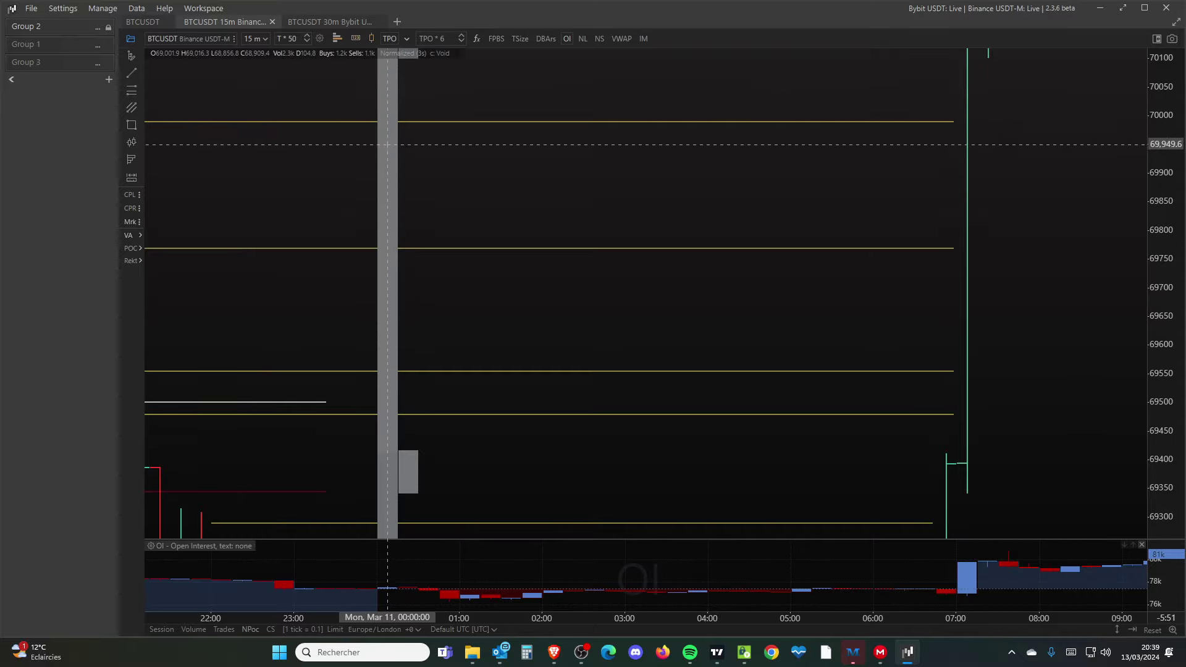
scroll(381, 118, down, 3)
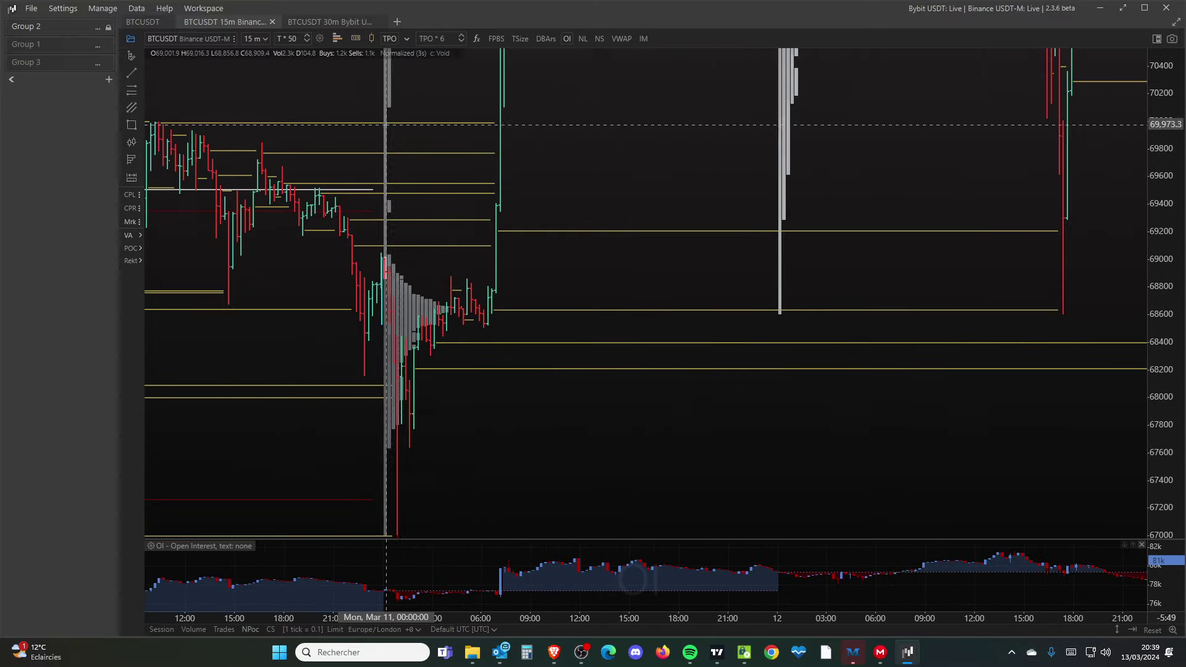
scroll(463, 149, down, 4)
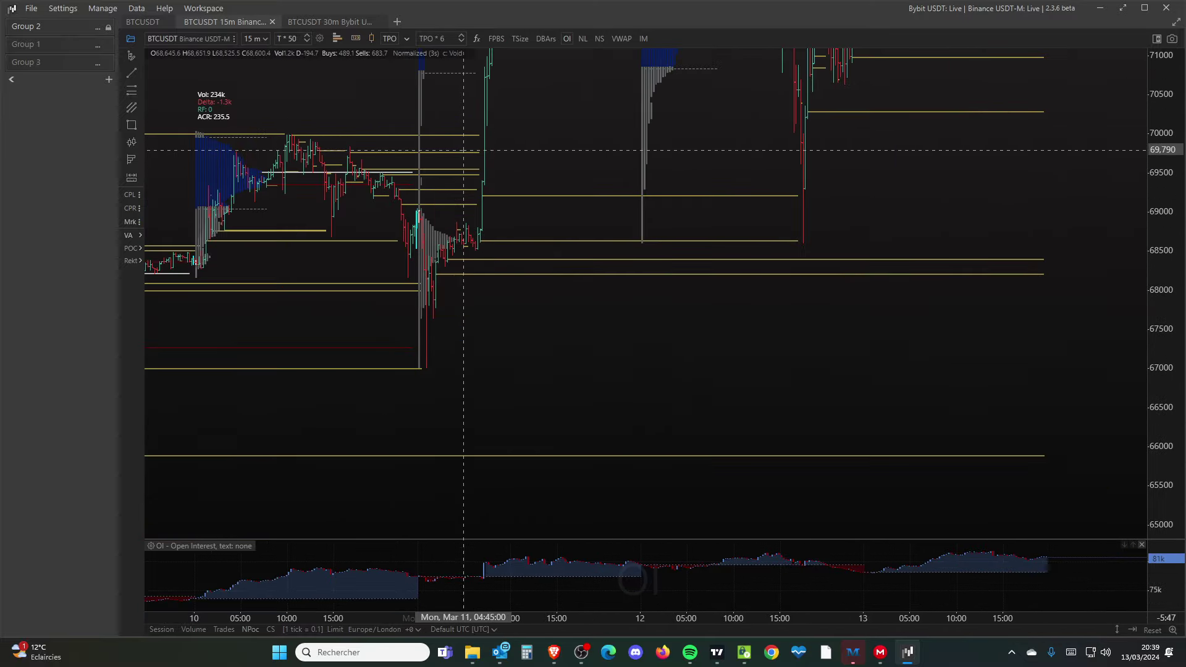
scroll(495, 193, up, 1)
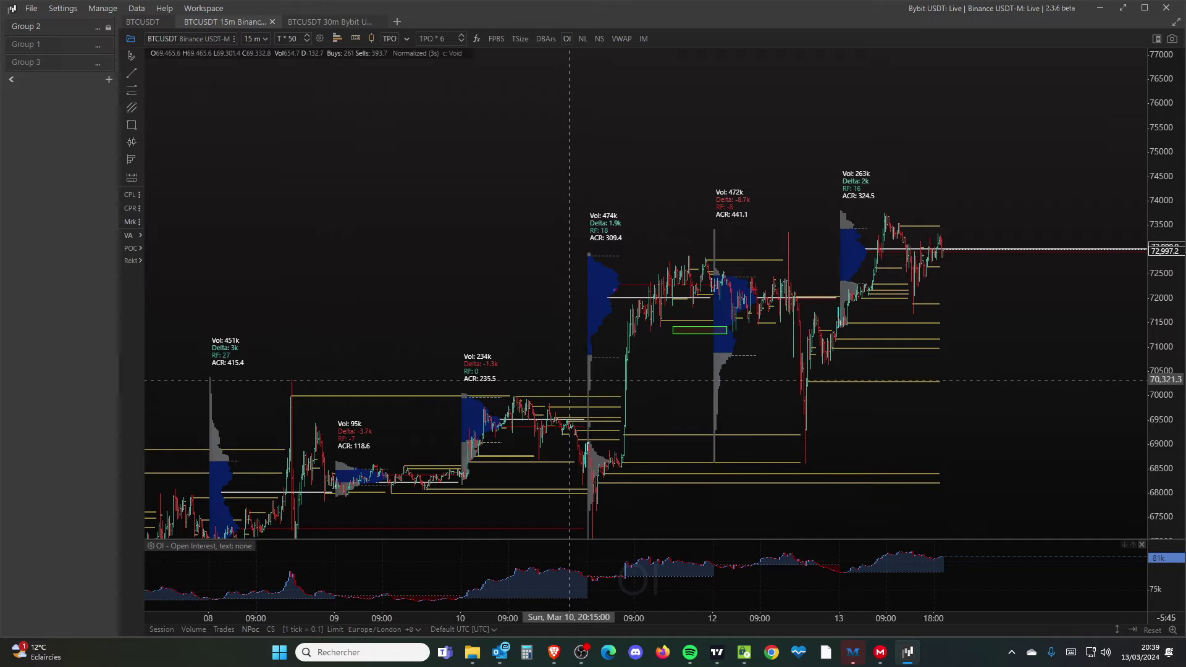
scroll(580, 360, up, 2)
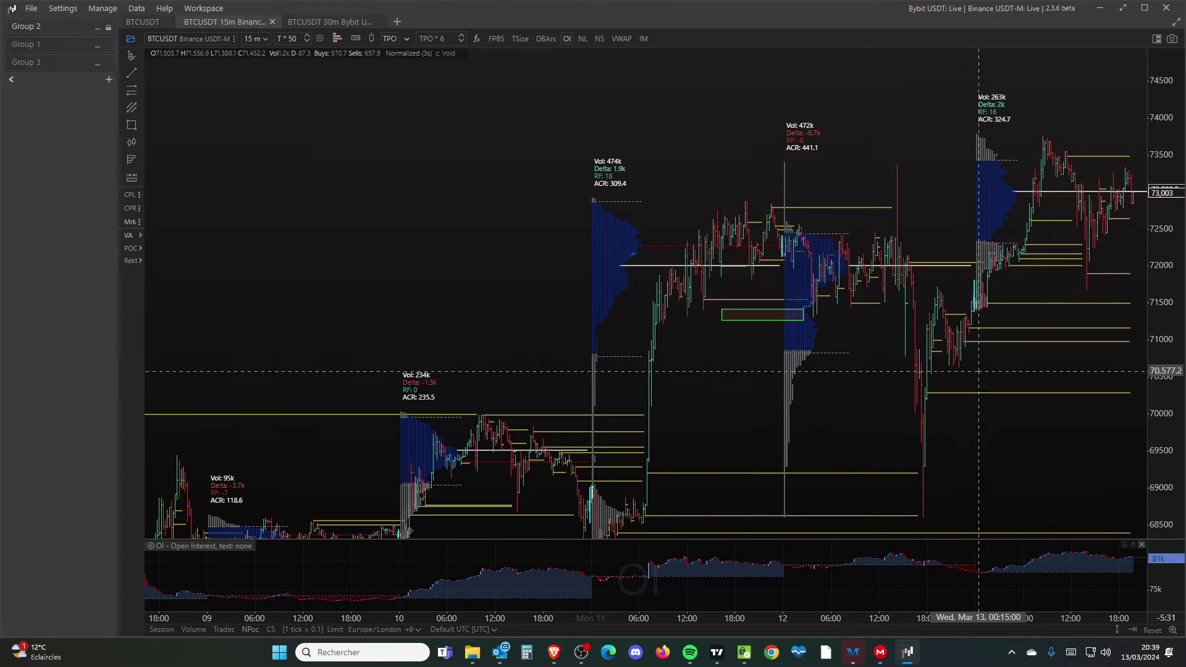
Draw rectangle zones around the 72,000 level from March 11 and the 73,000 level from March 13, extending both past the latest candle
drag(1029, 346, 862, 363)
scroll(862, 362, up, 6)
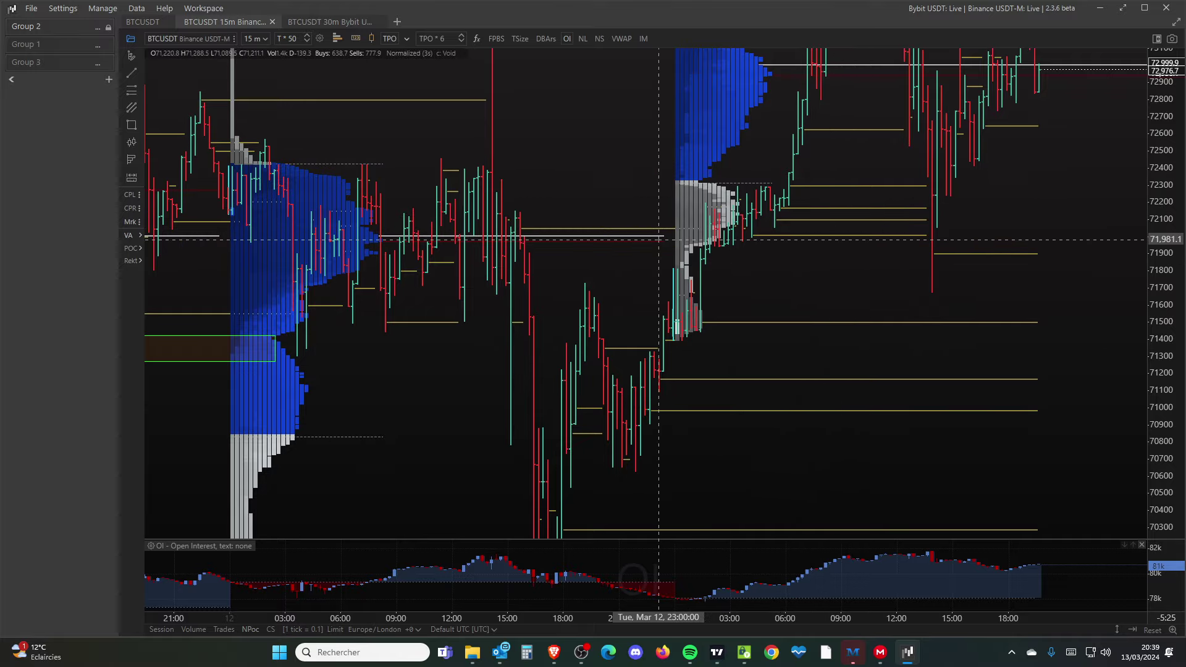
scroll(606, 251, down, 4)
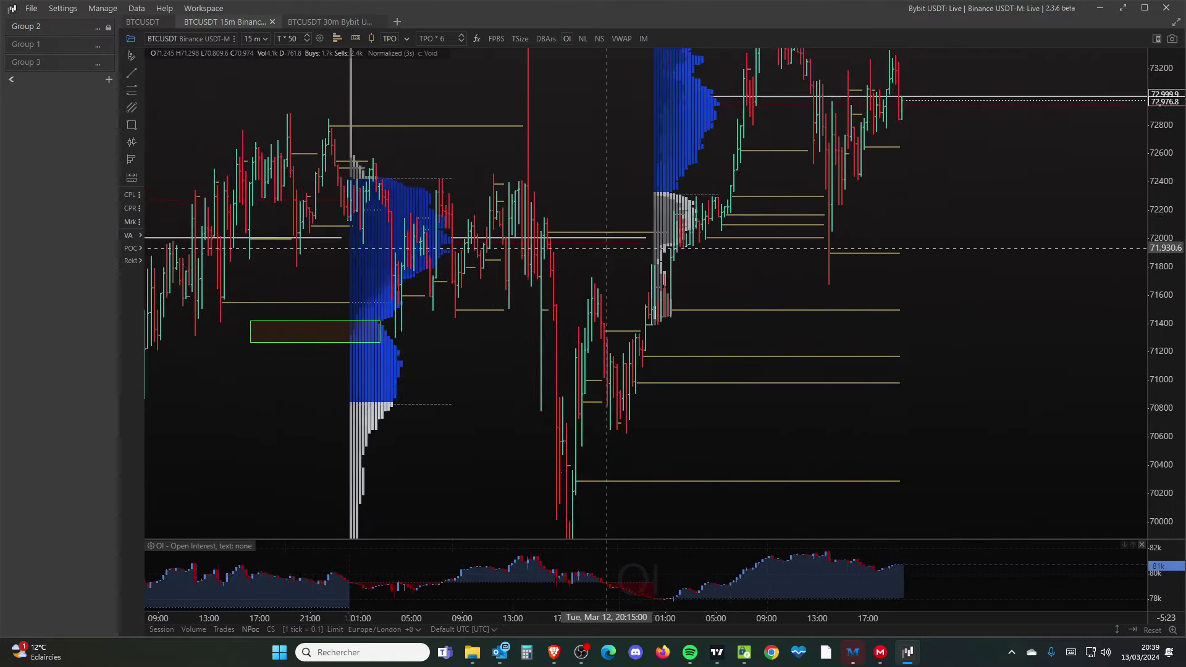
scroll(606, 252, down, 3)
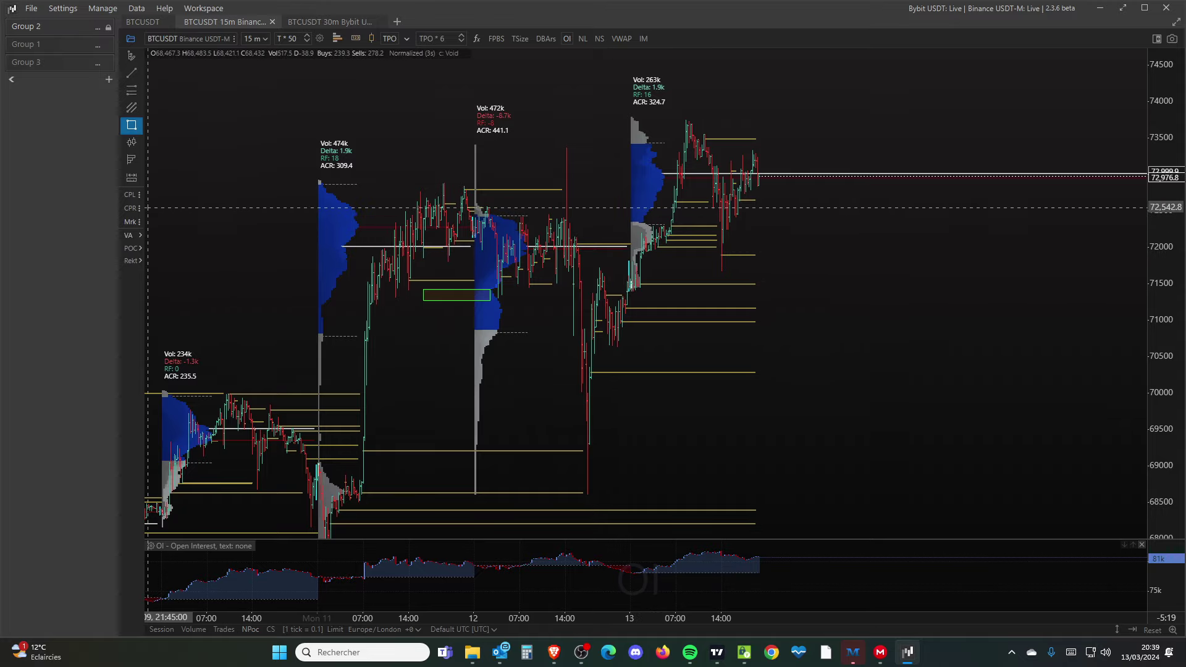
drag(326, 241, 821, 256)
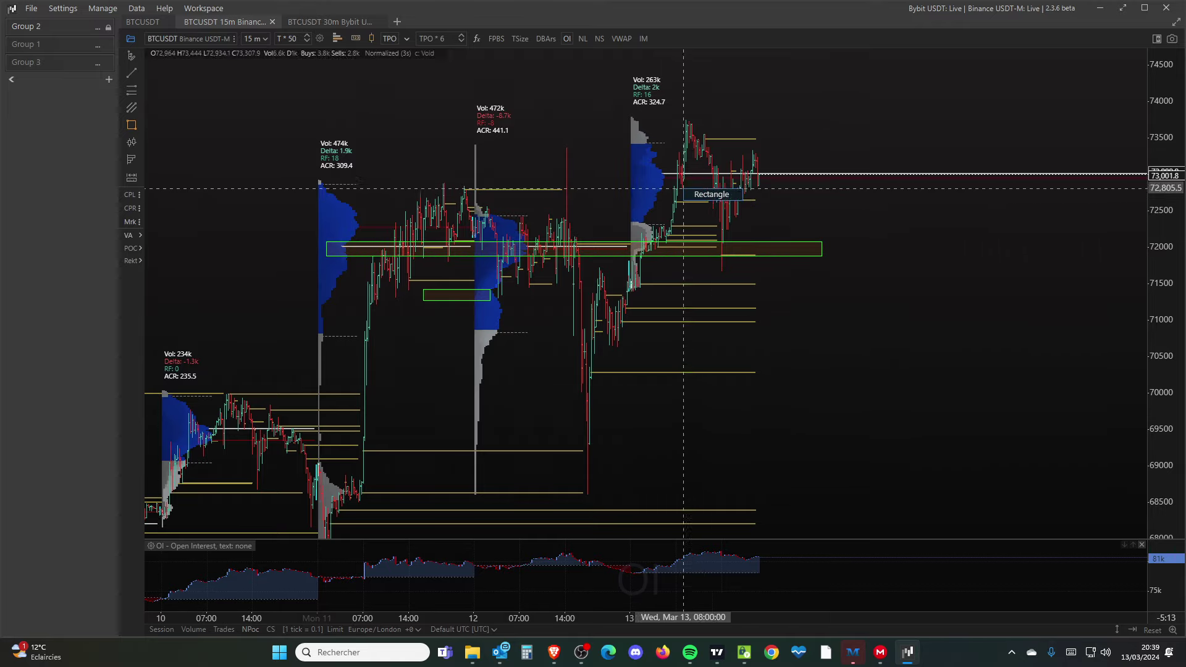
drag(642, 165, 943, 181)
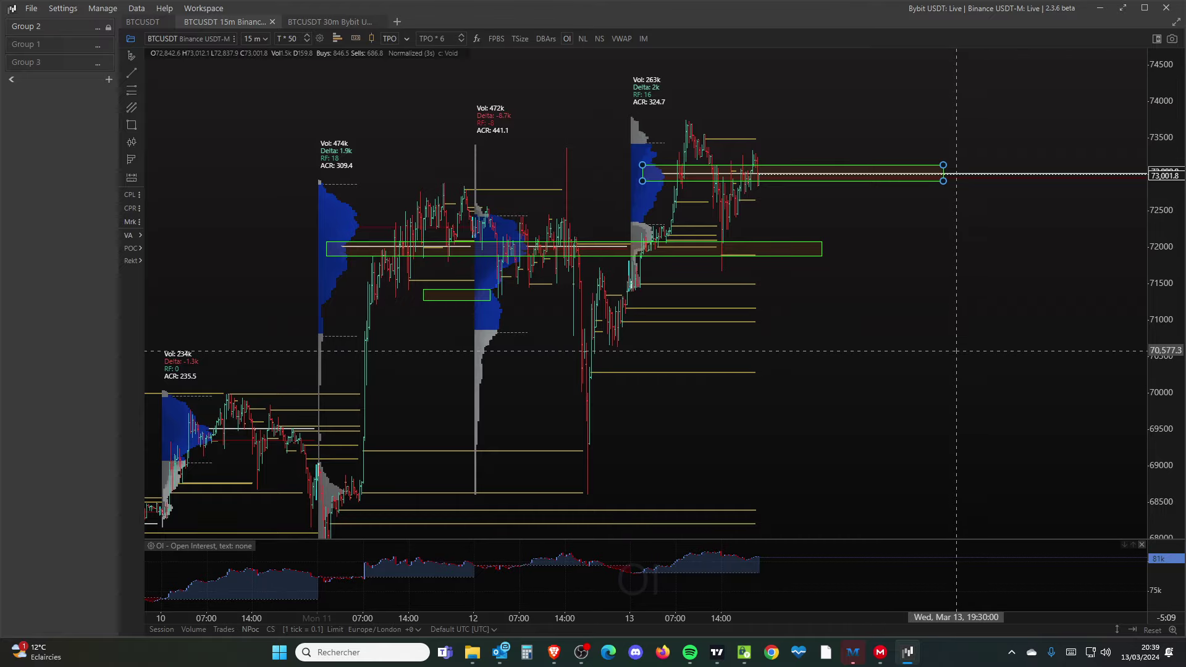
Examine the March 12 and 13 price action around the two marked zones on the 15-minute chart
scroll(939, 333, up, 3)
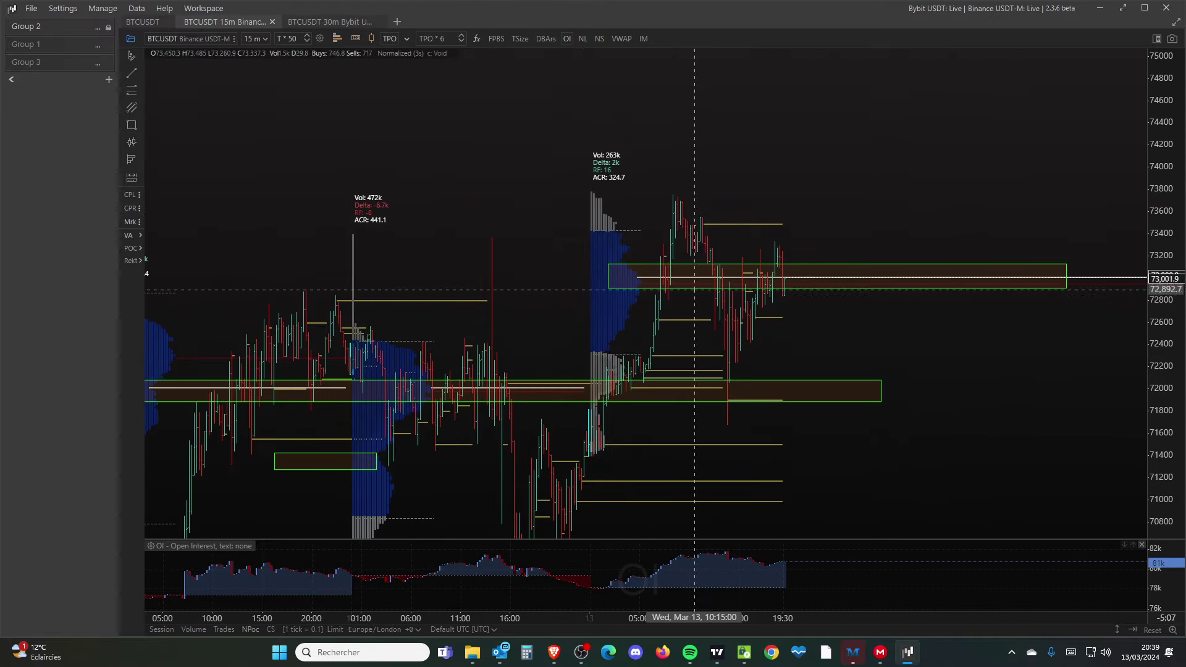
drag(604, 250, 743, 213)
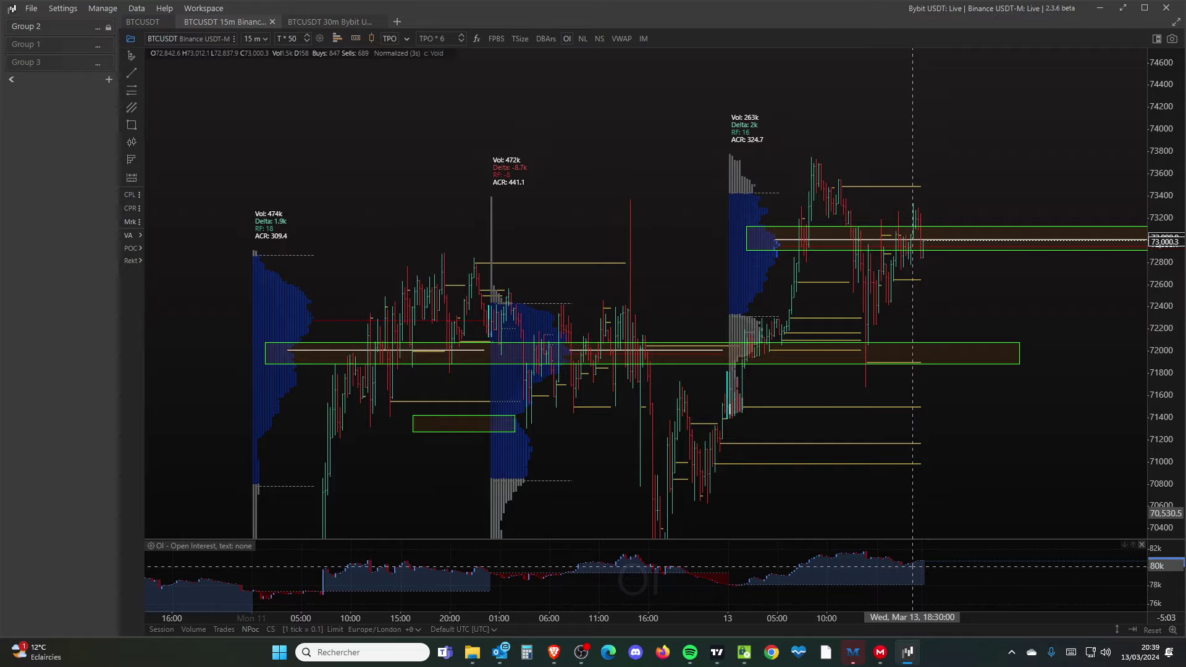
scroll(778, 404, up, 3)
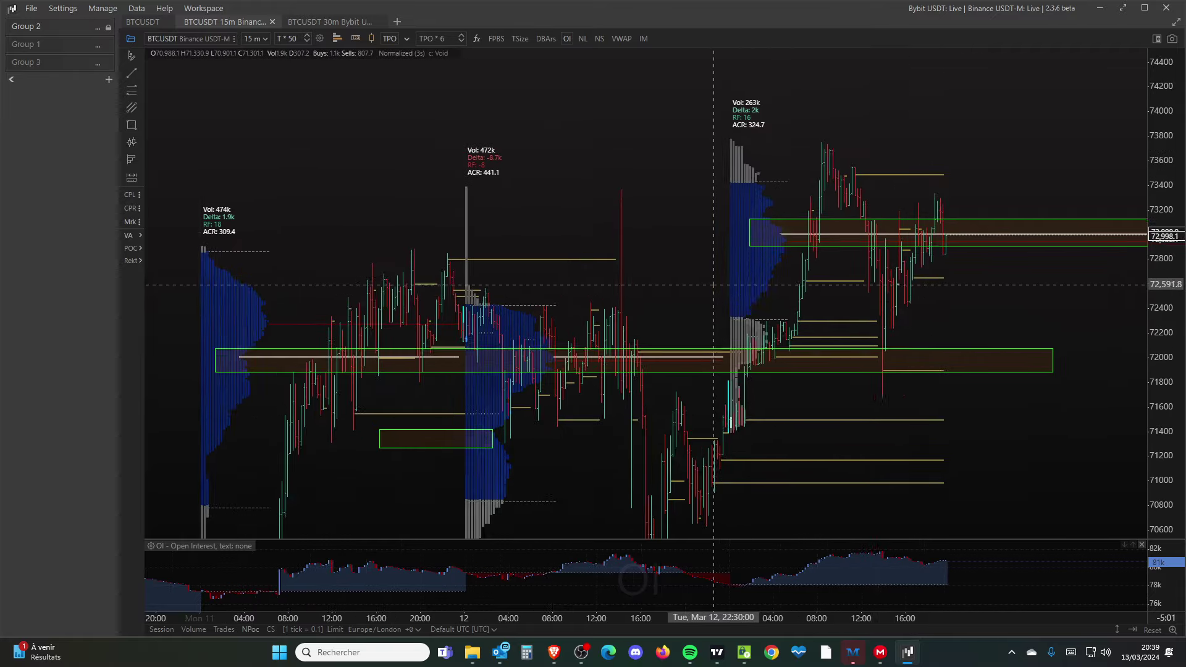
click(330, 21)
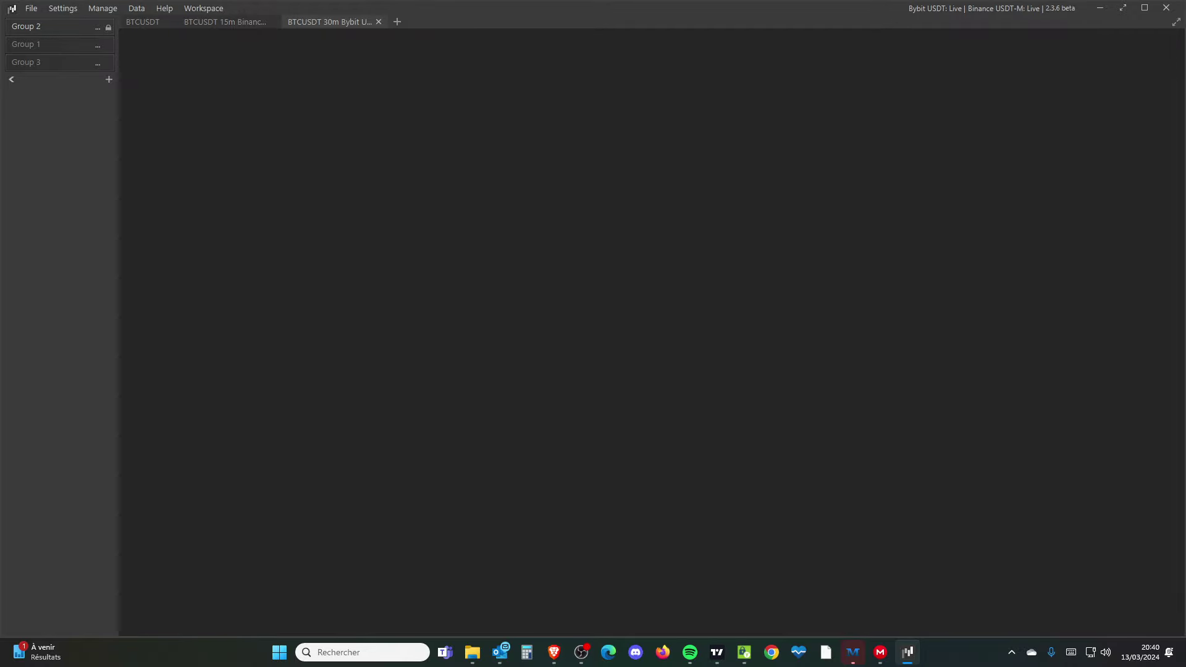
click(225, 22)
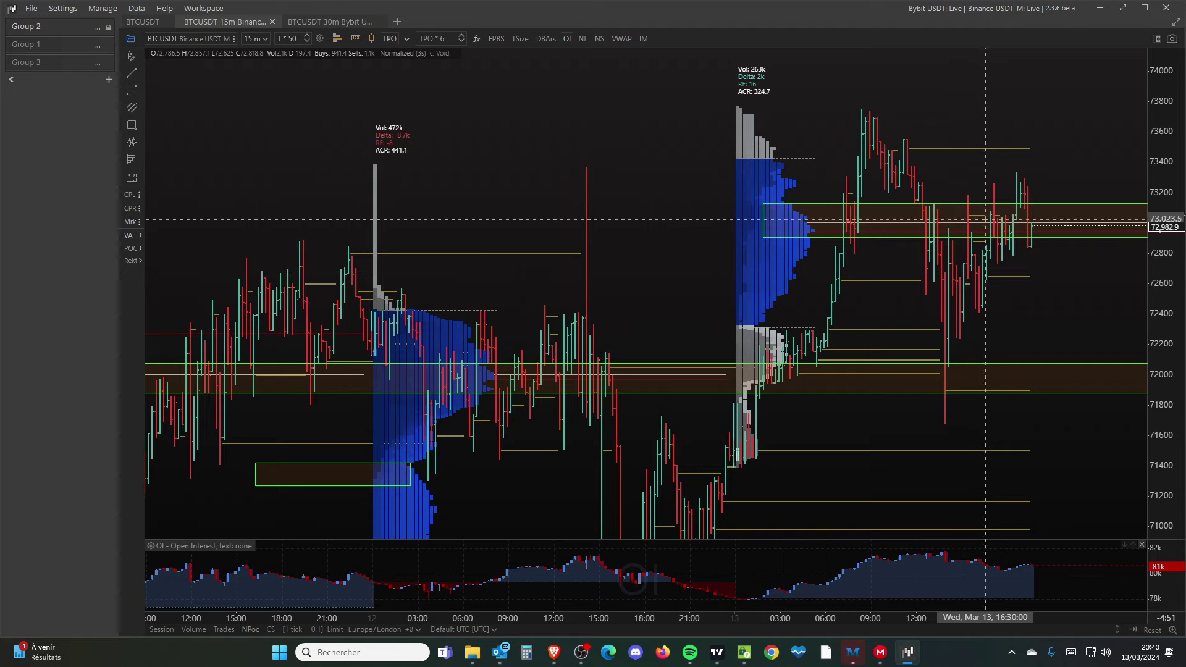
drag(1057, 286, 994, 330)
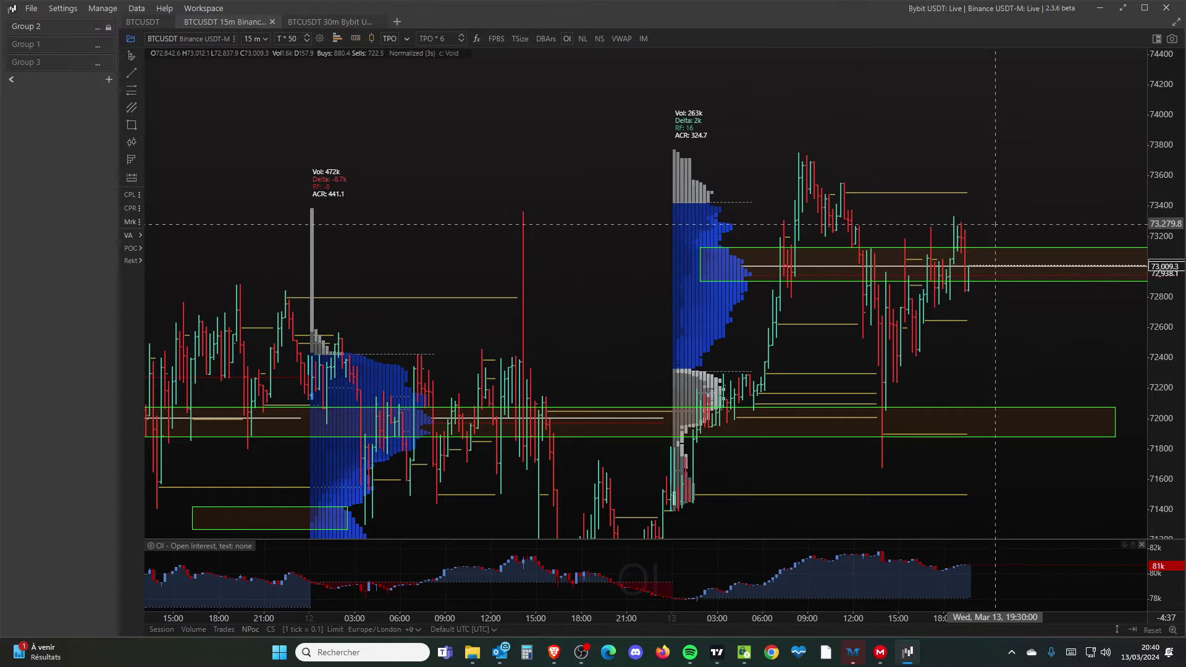
Review the earlier daily profiles from March 5 to 11 and the horizontal levels between about 66,000 and 70,000
scroll(995, 224, down, 5)
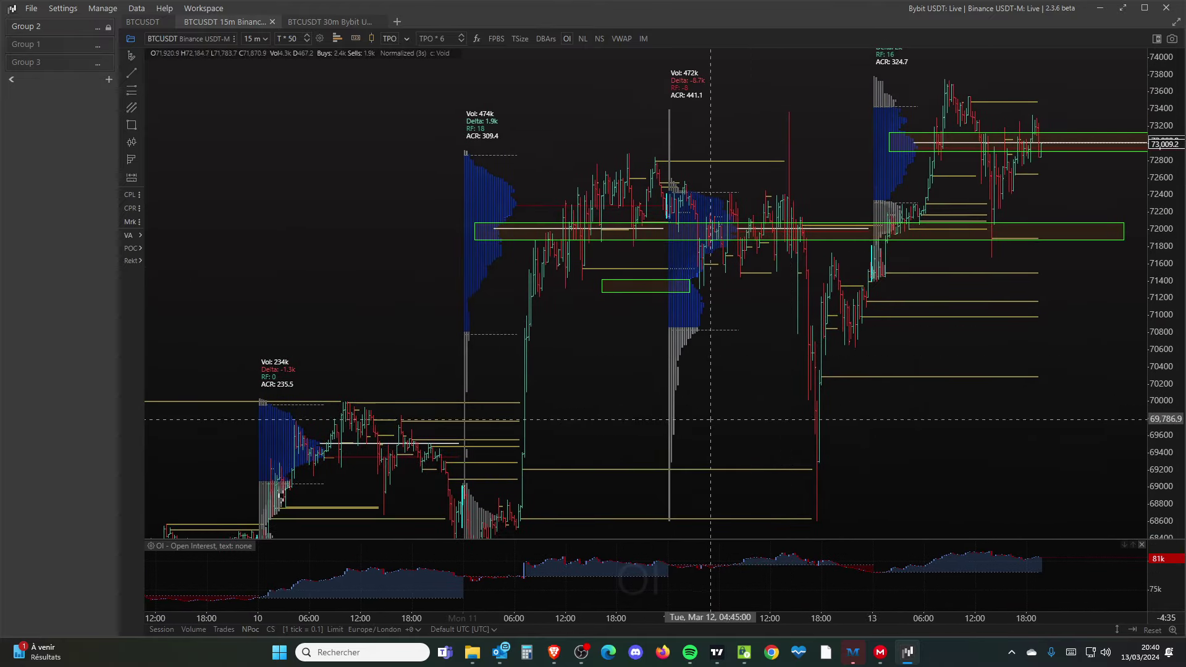
scroll(802, 467, down, 3)
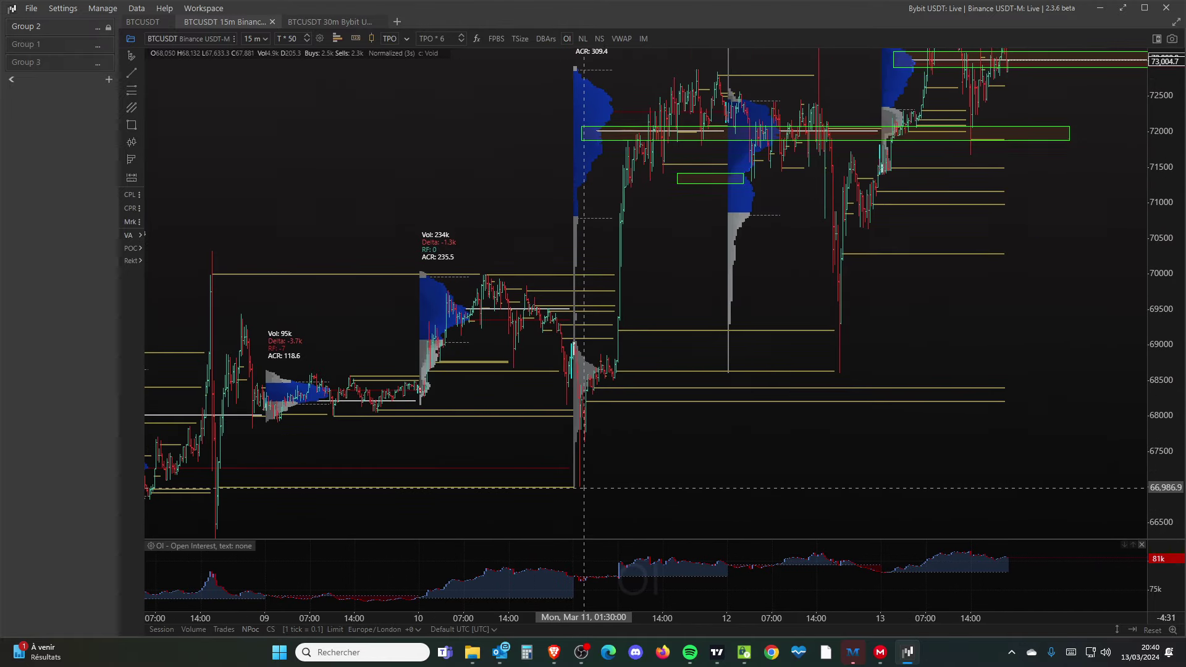
drag(580, 480, 1012, 308)
drag(596, 395, 708, 382)
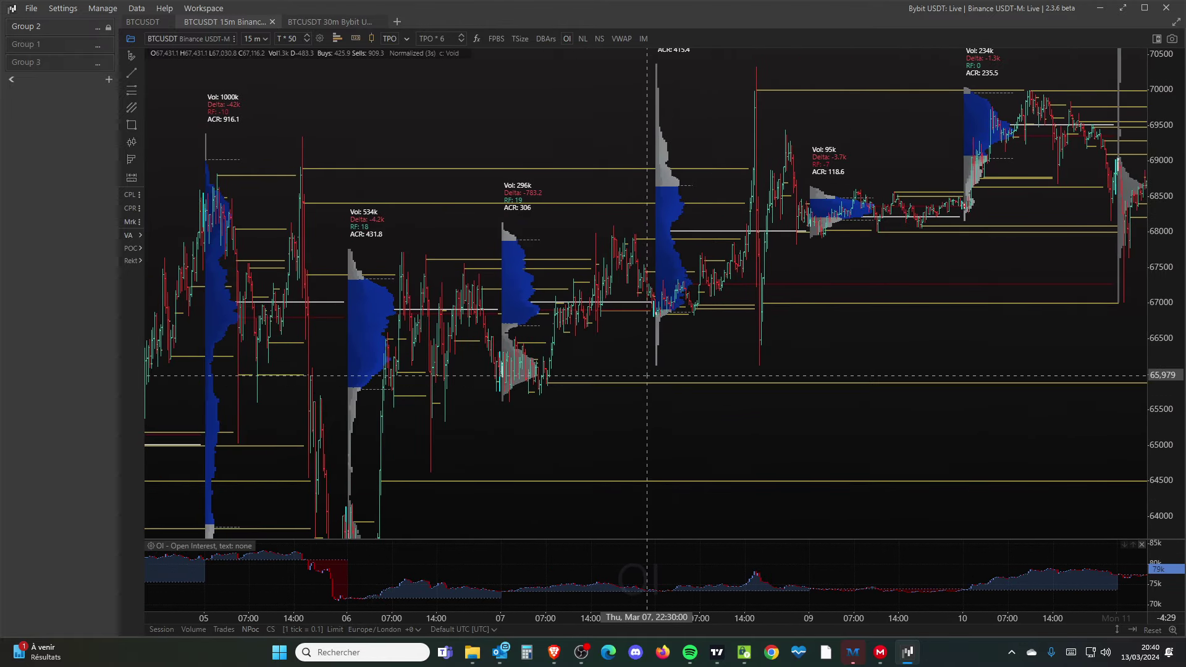
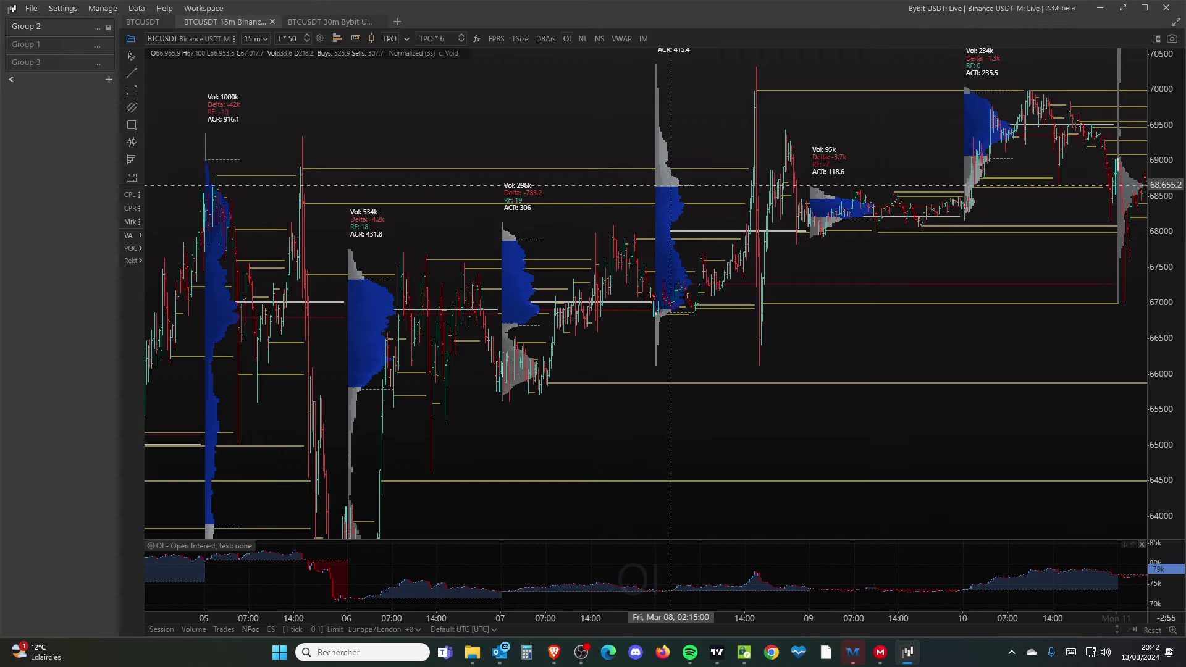
scroll(673, 184, up, 4)
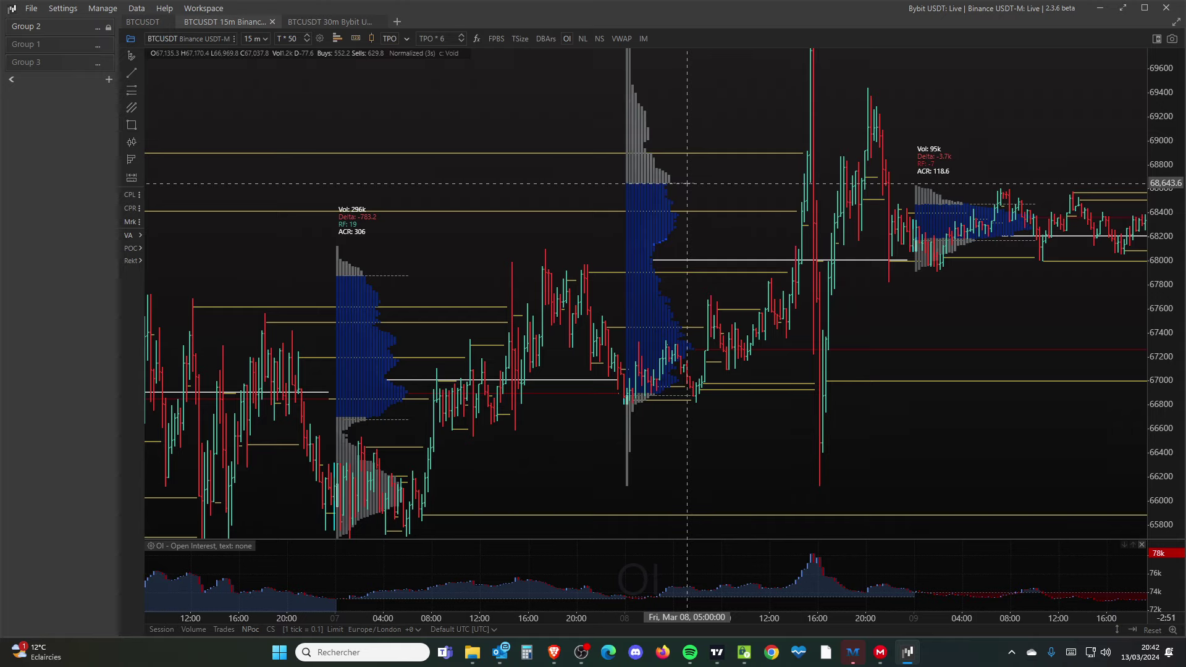
scroll(687, 183, down, 5)
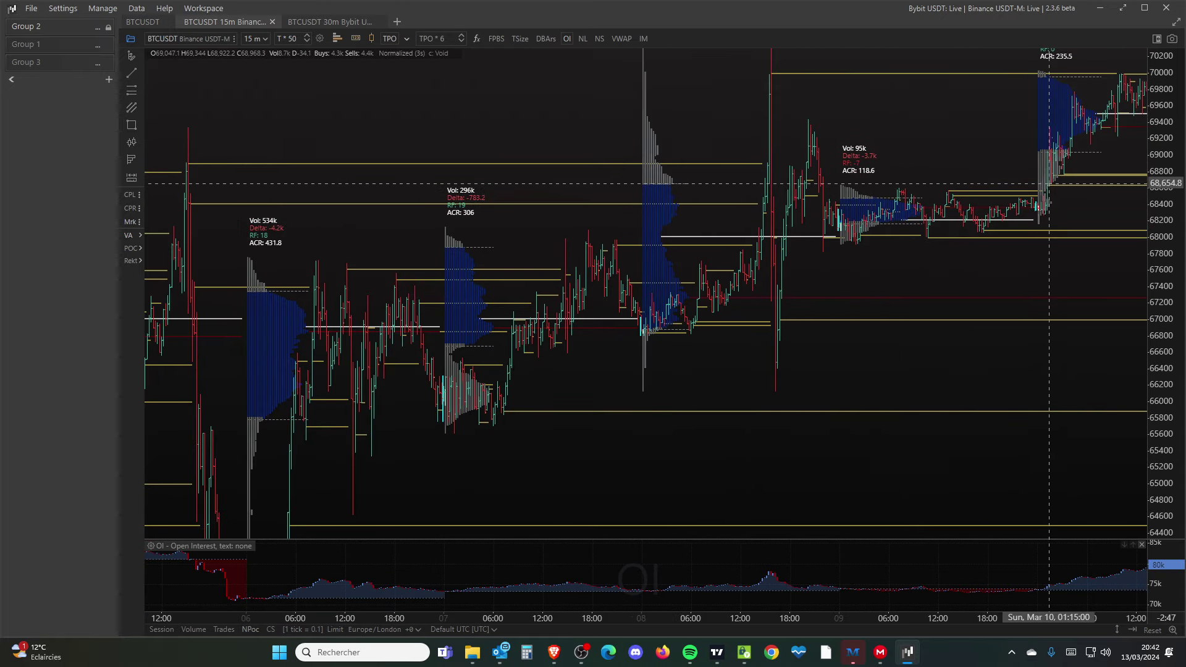
drag(1048, 184, 655, 192)
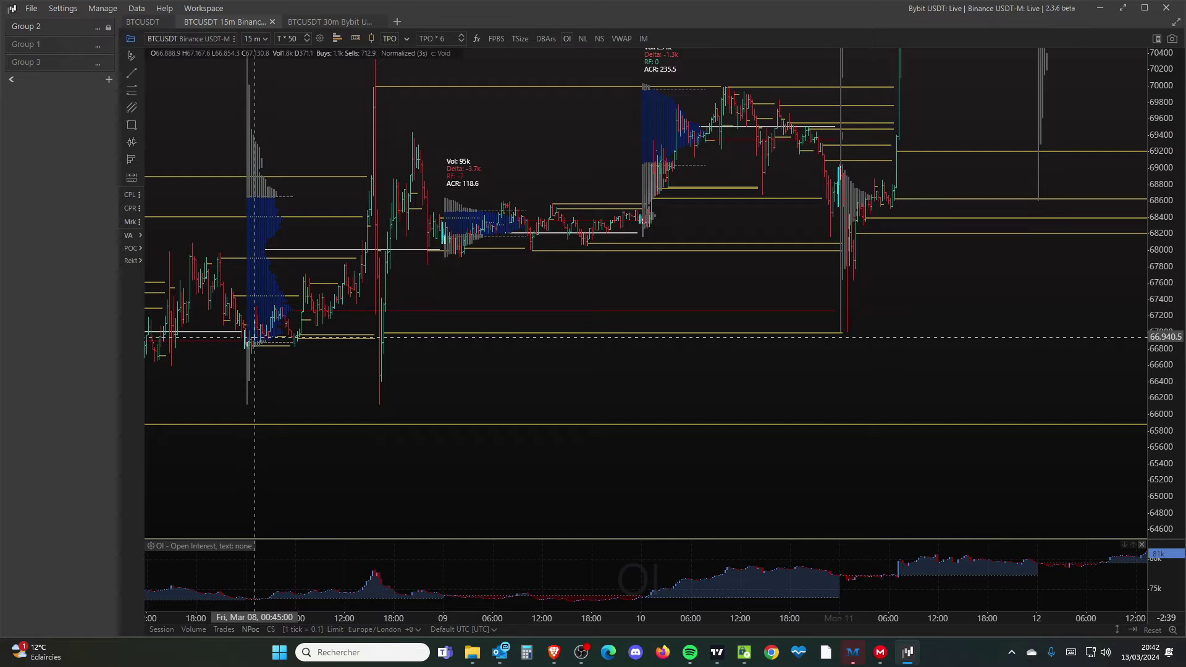
scroll(289, 332, down, 3)
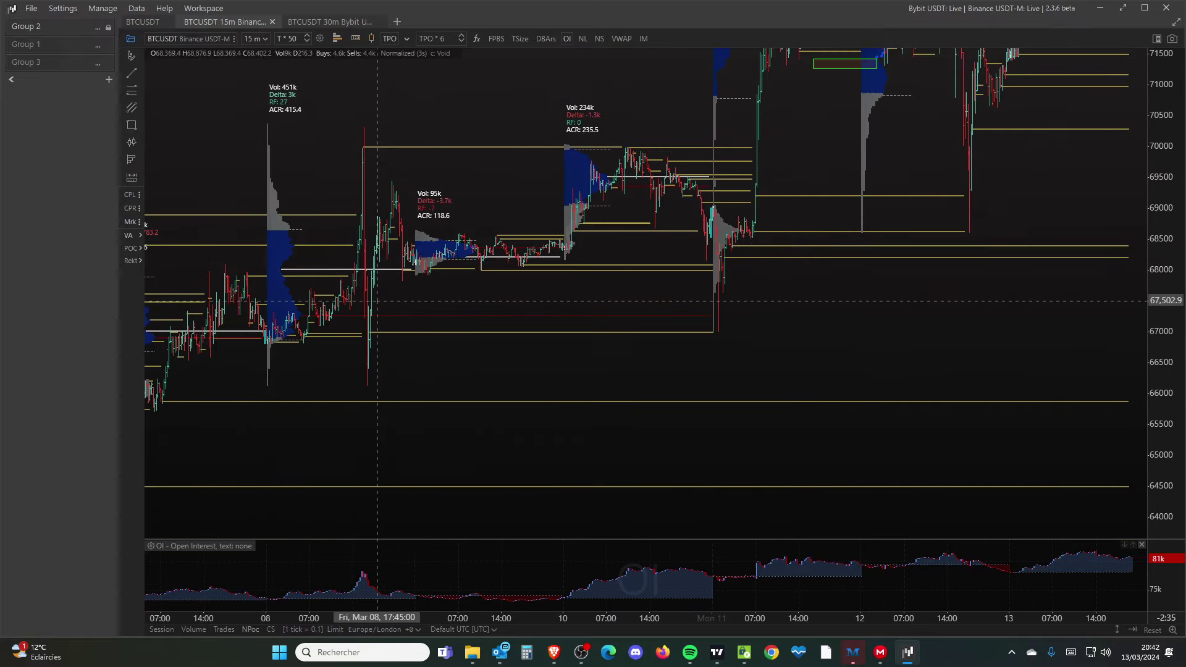
Compare the March 5 to 13 daily profiles and the horizontal levels below the marked 72,000 and 73,000 zones
scroll(649, 346, down, 3)
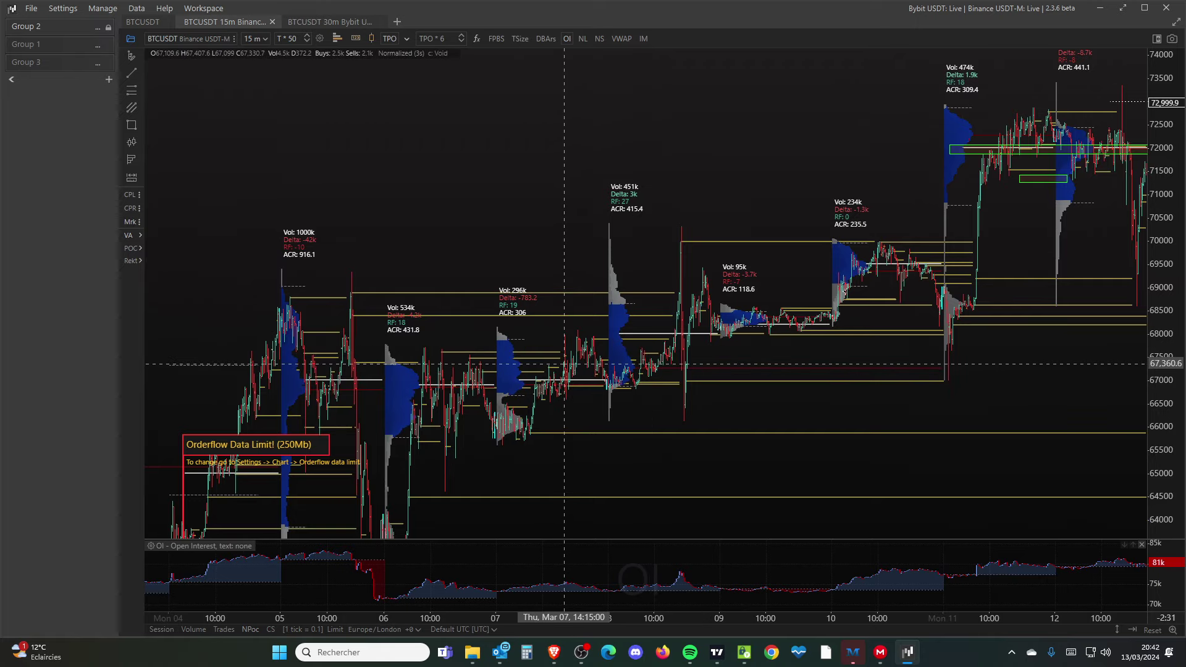
scroll(831, 354, up, 2)
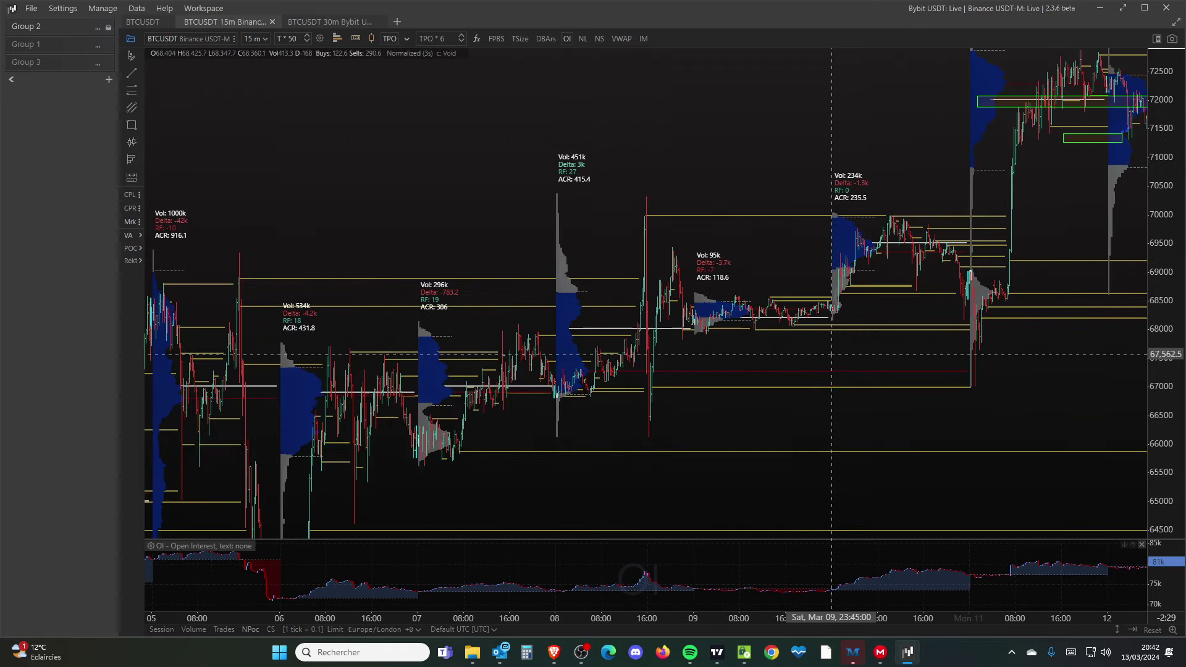
scroll(832, 354, right, 5)
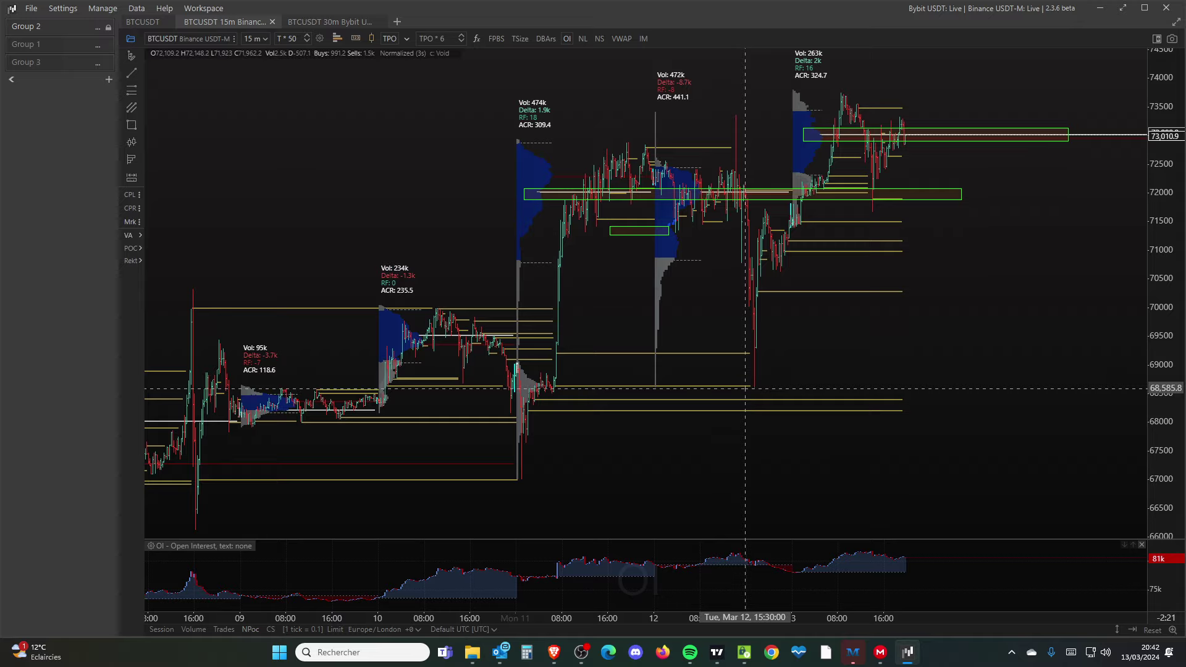
Switch from the 15-minute chart to the BTCUSDT TRev 78-48 footprint chart
key(ctrl+f)
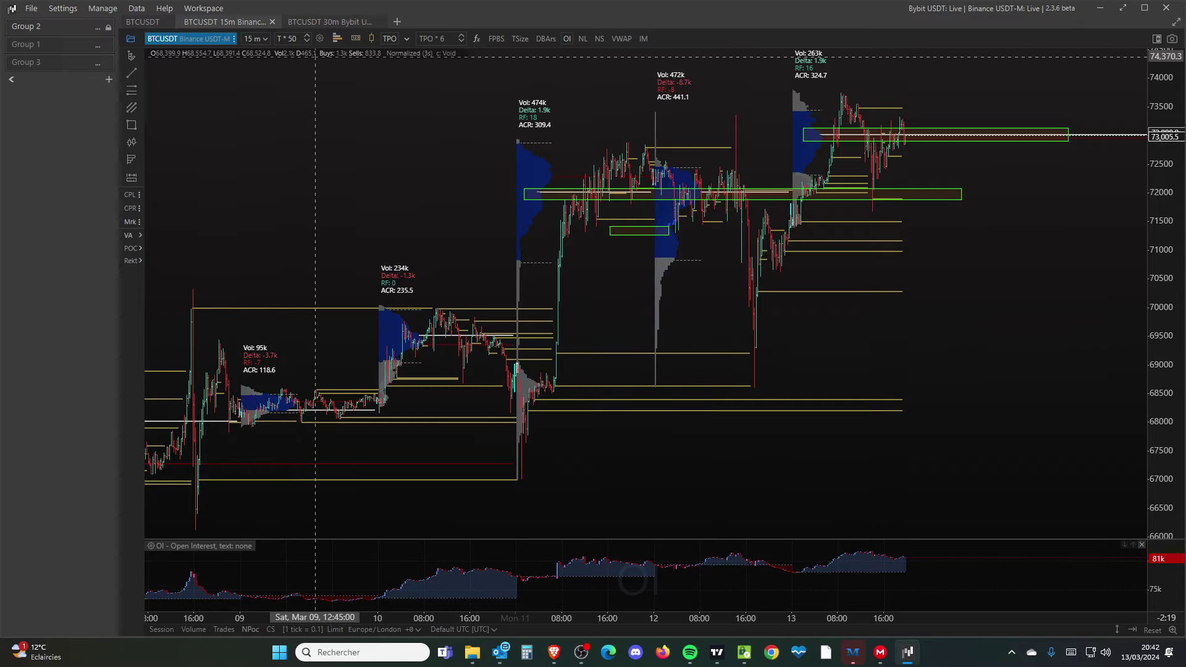
key(ctrl+shift+Tab)
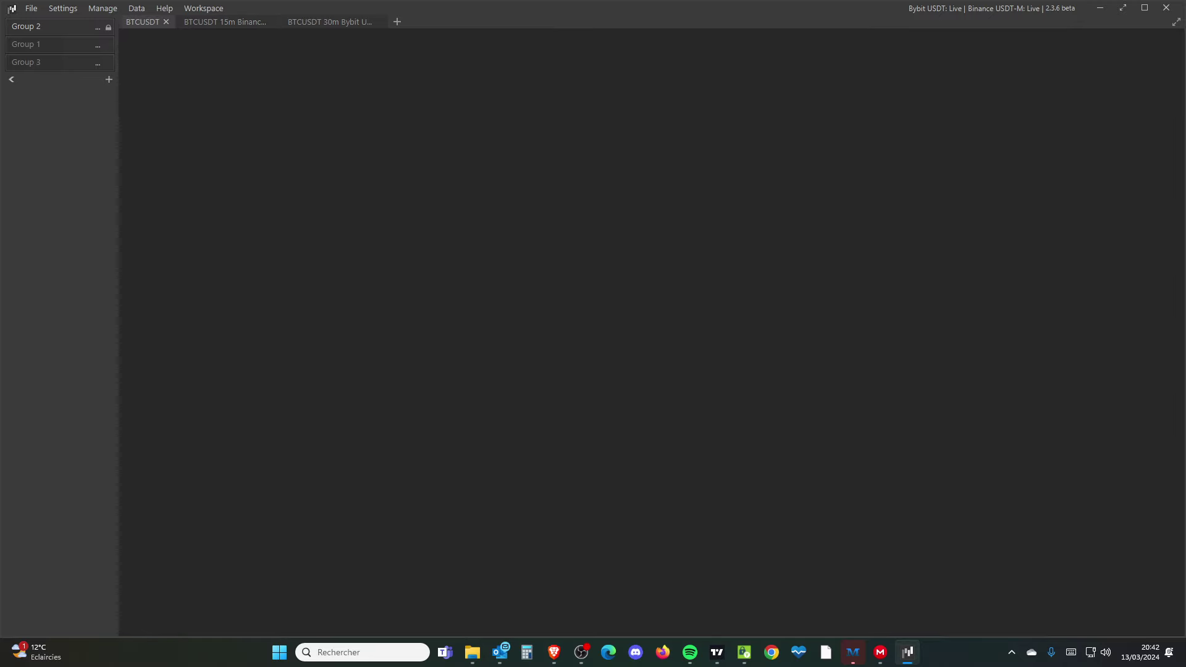
key(ctrl+Tab)
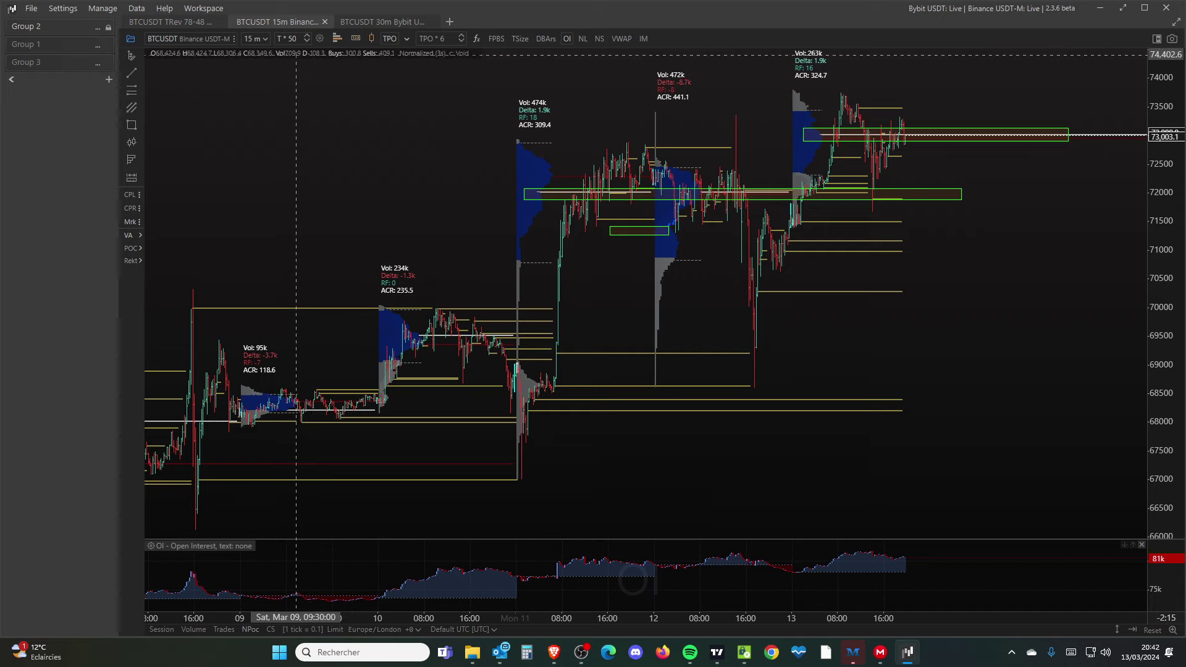
key(ctrl+shift+Tab)
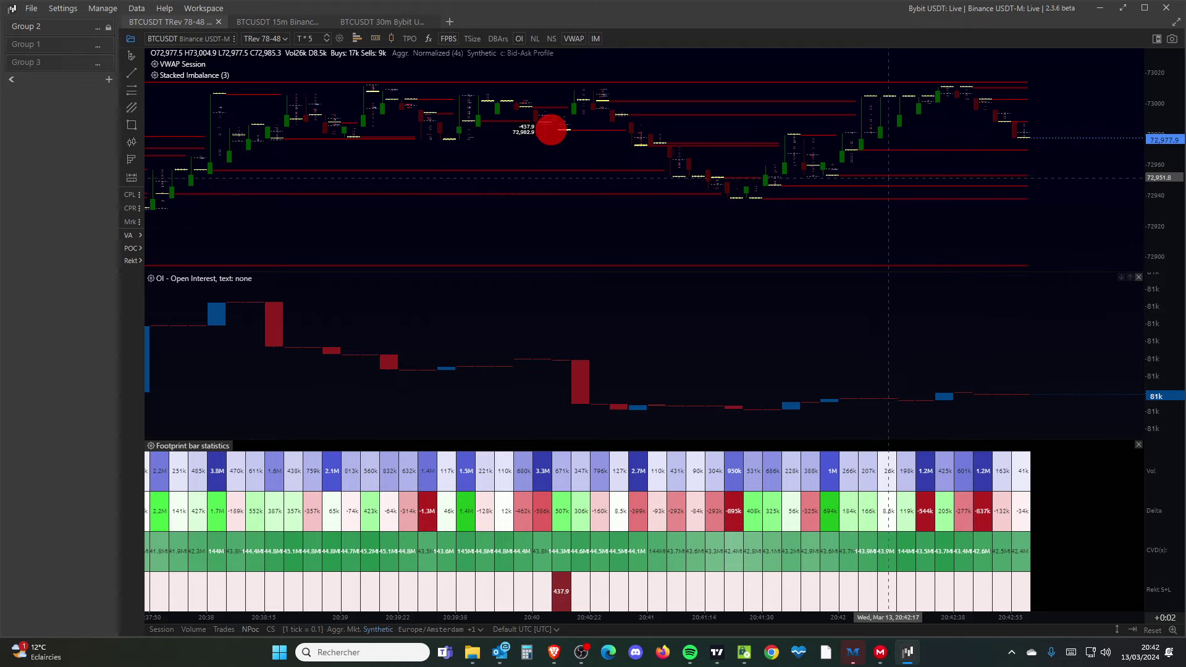
Examine the latest footprint bars around 72,970, with their stacked imbalances, open interest and delta
scroll(924, 167, up, 2)
scroll(924, 168, up, 3)
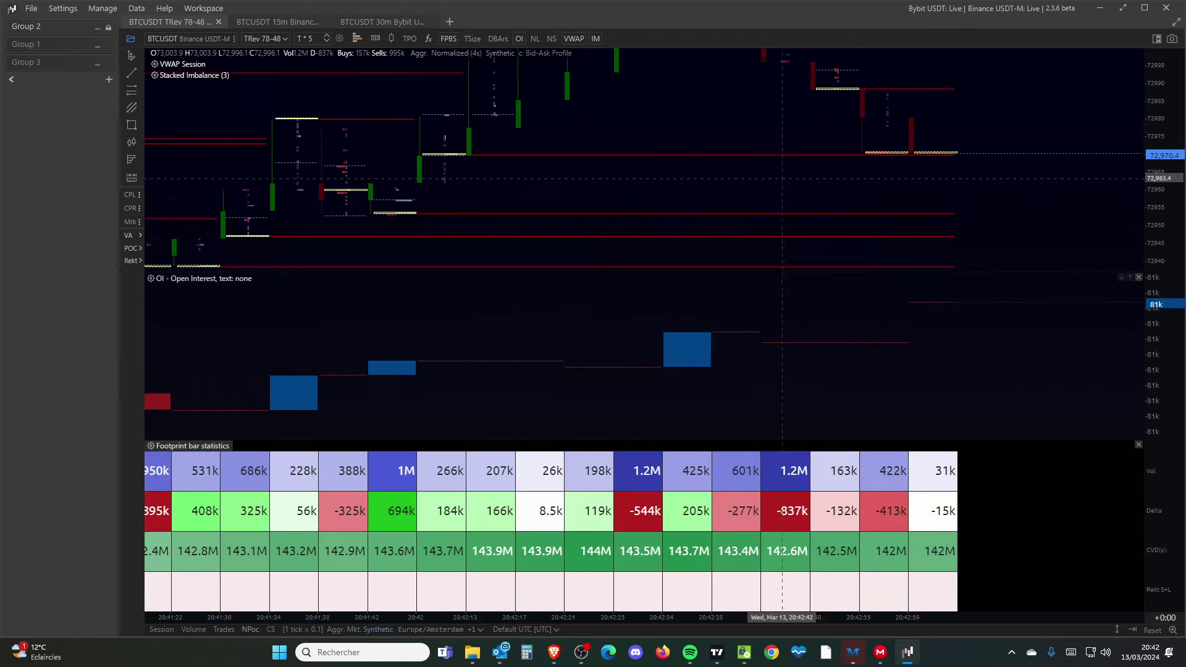
scroll(930, 164, down, 3)
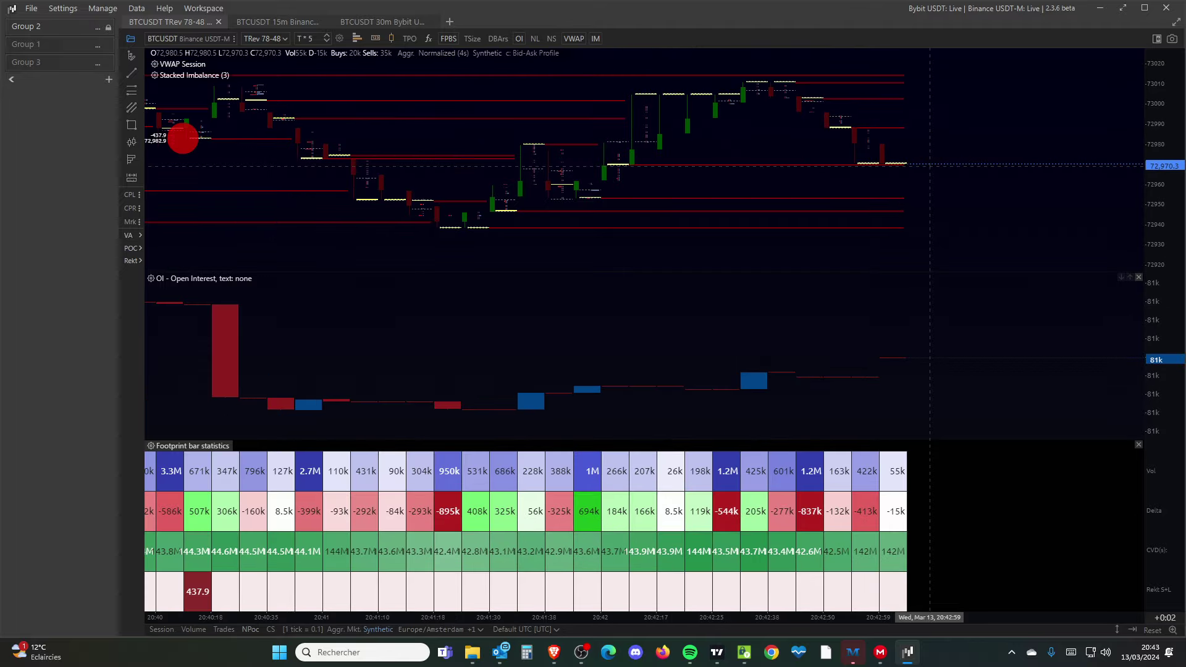
scroll(935, 163, up, 4)
scroll(940, 162, down, 5)
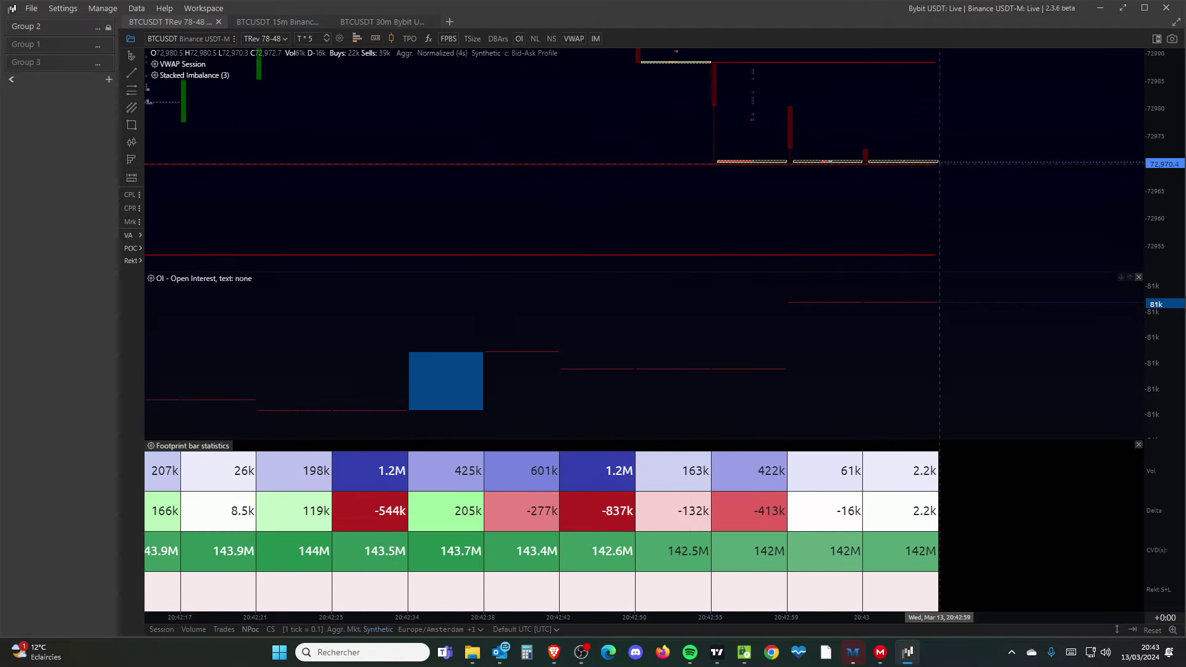
scroll(939, 164, down, 5)
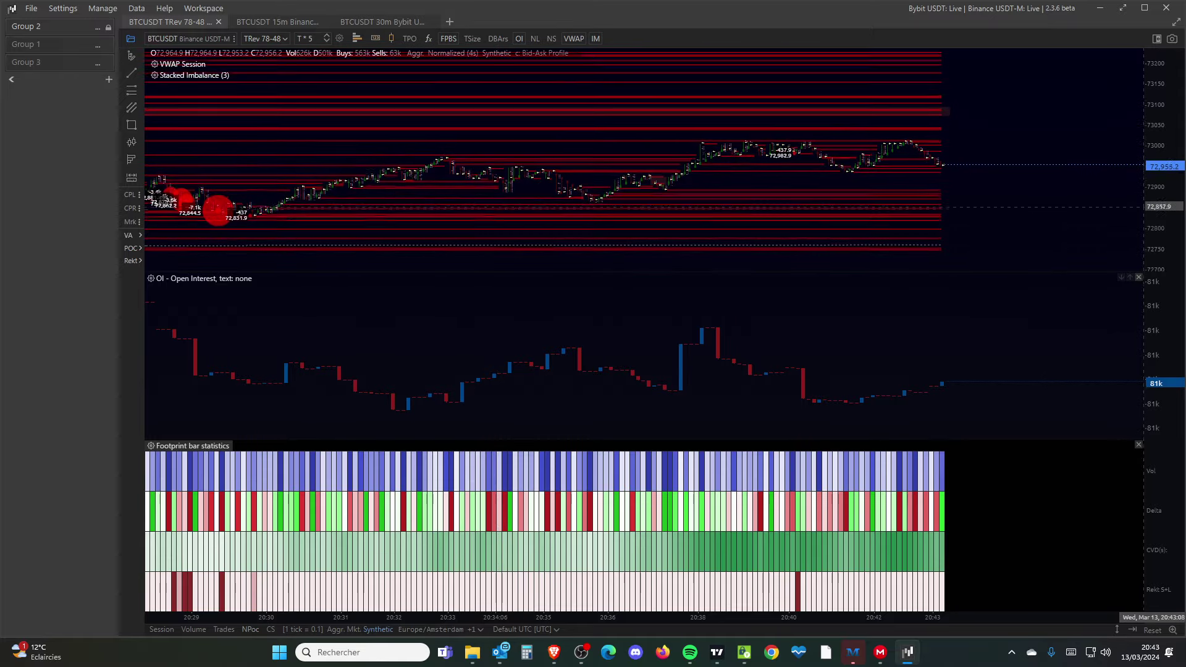
Examine the liquidation bubbles, open interest and bar delta around the 20:29 low between about 72,830 and 72,900
scroll(697, 192, up, 6)
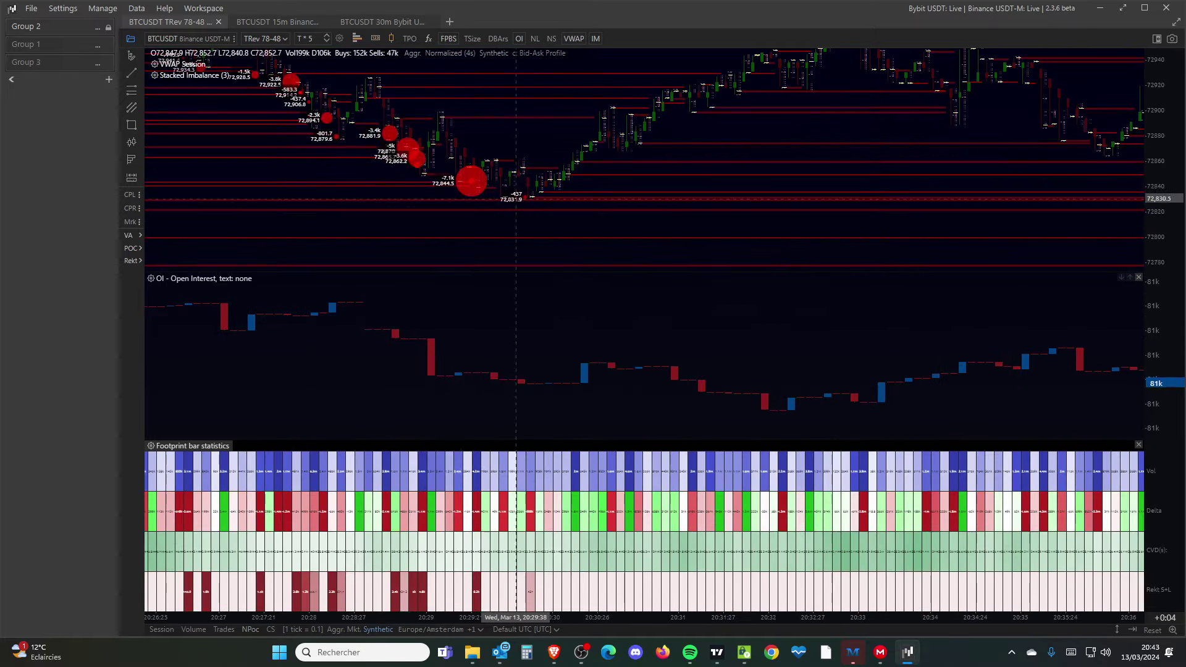
scroll(504, 158, up, 2)
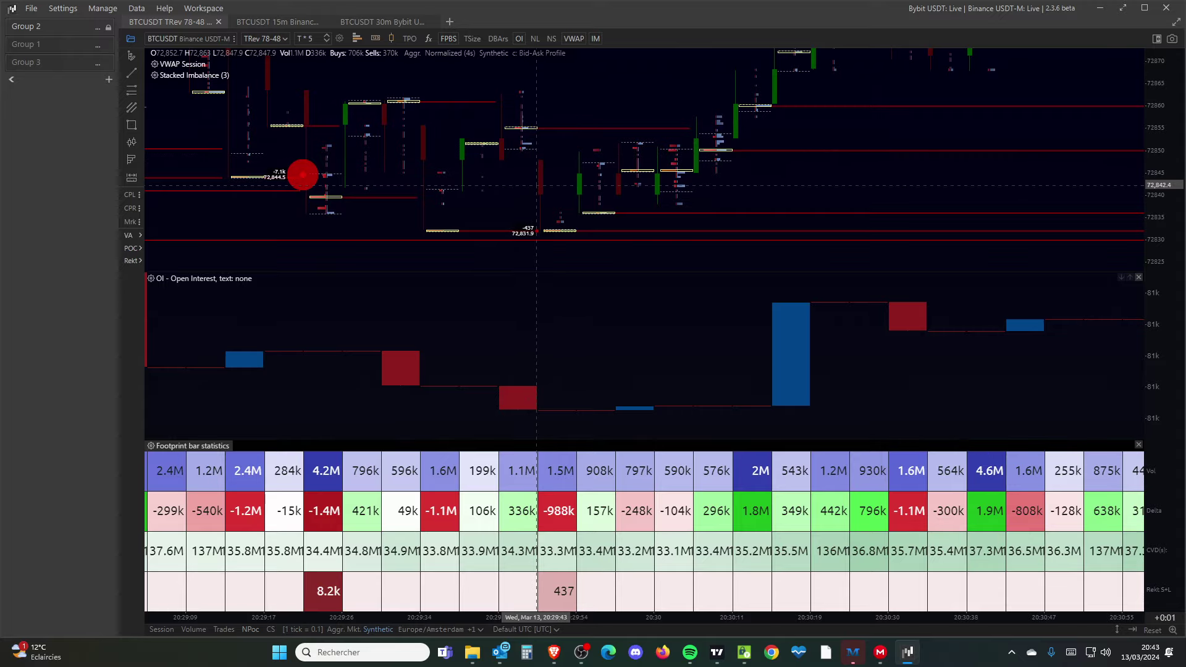
scroll(536, 185, down, 2)
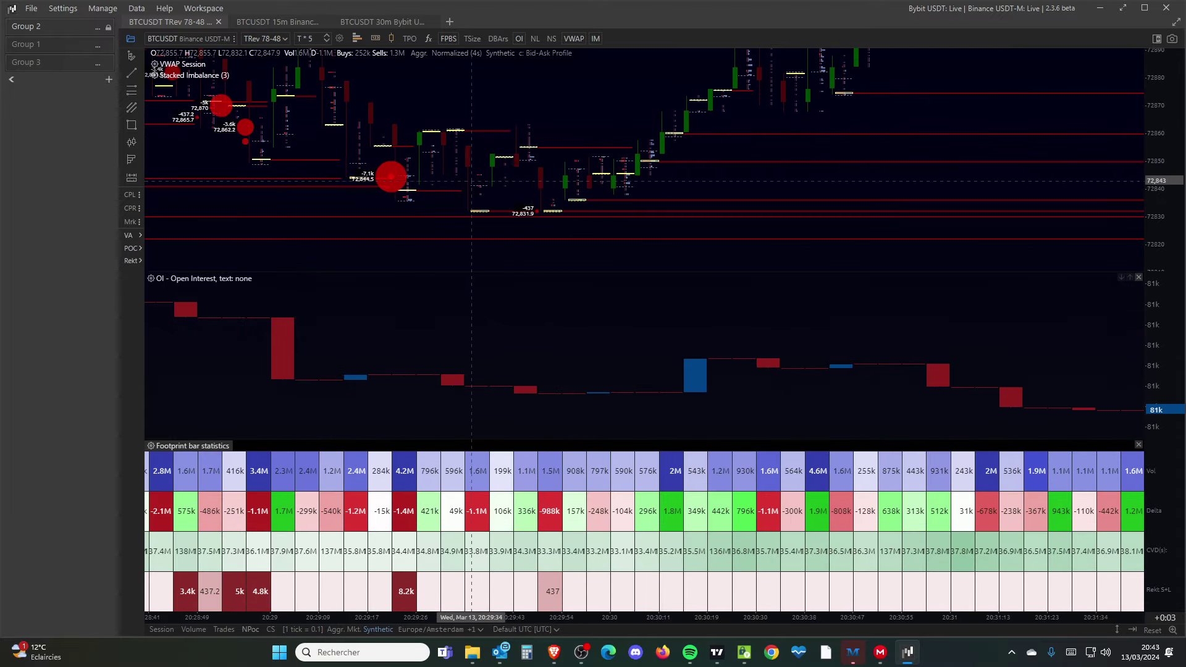
scroll(710, 197, down, 5)
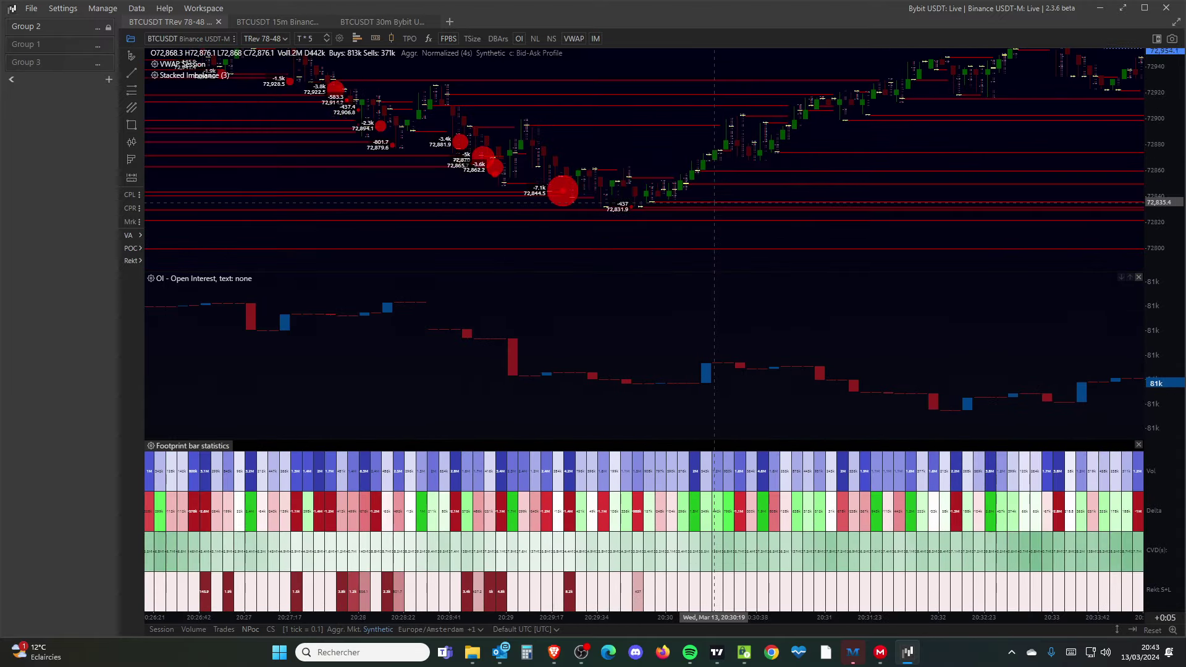
scroll(710, 204, up, 3)
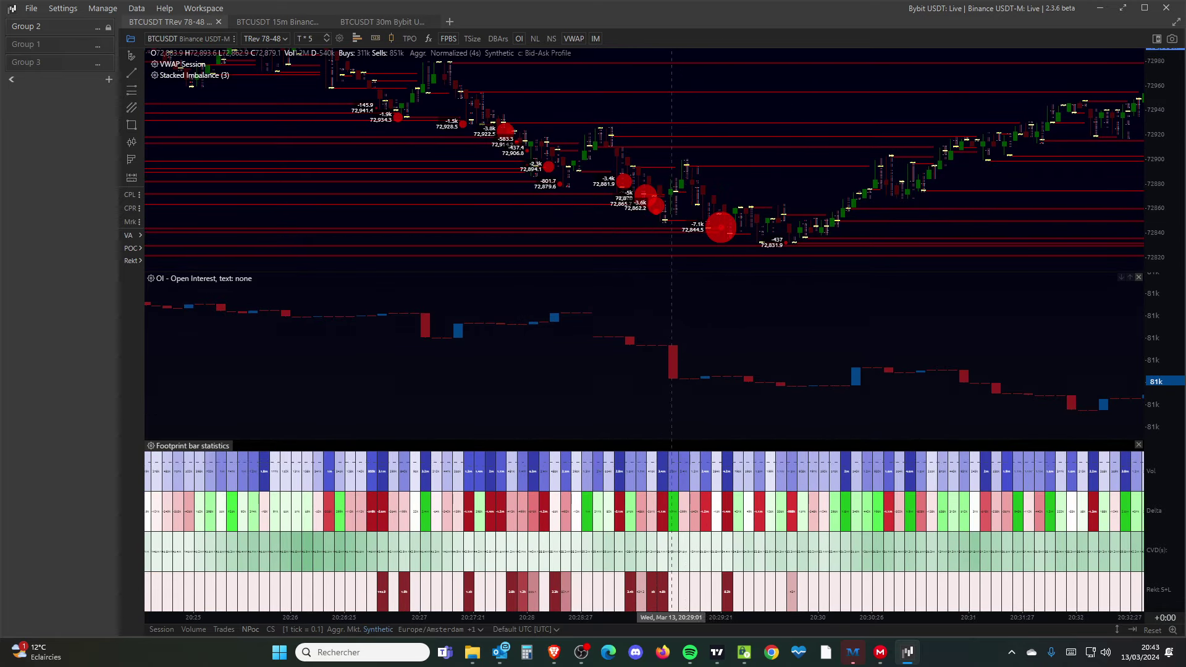
scroll(768, 381, up, 2)
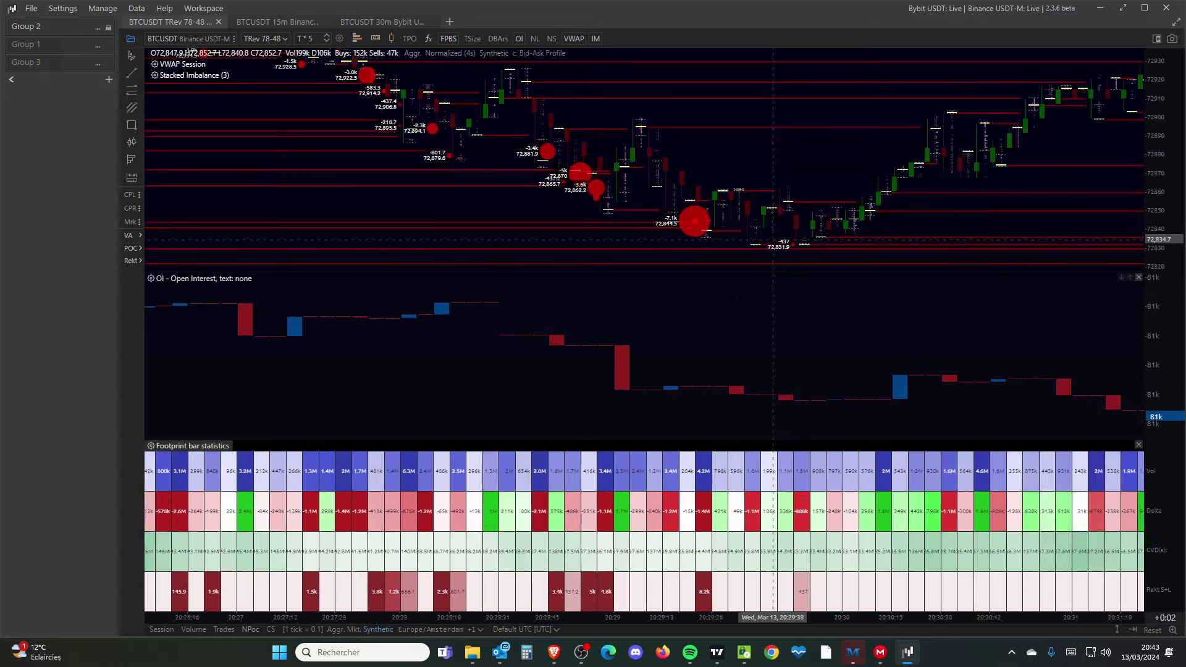
scroll(771, 417, down, 3)
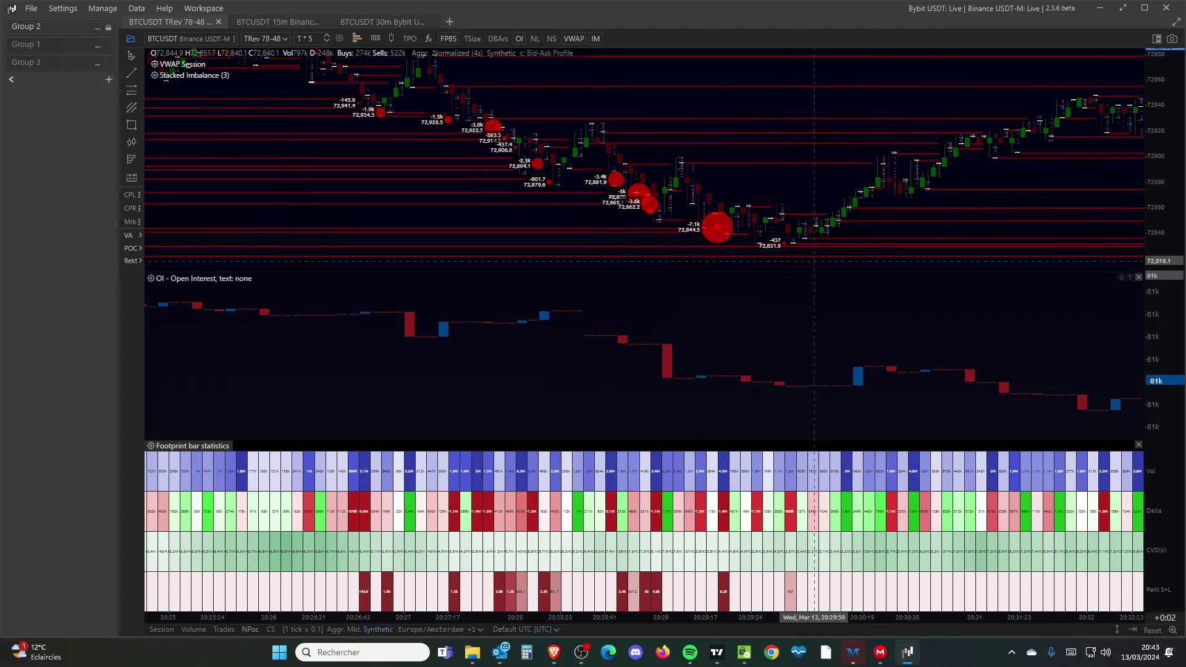
scroll(803, 255, up, 2)
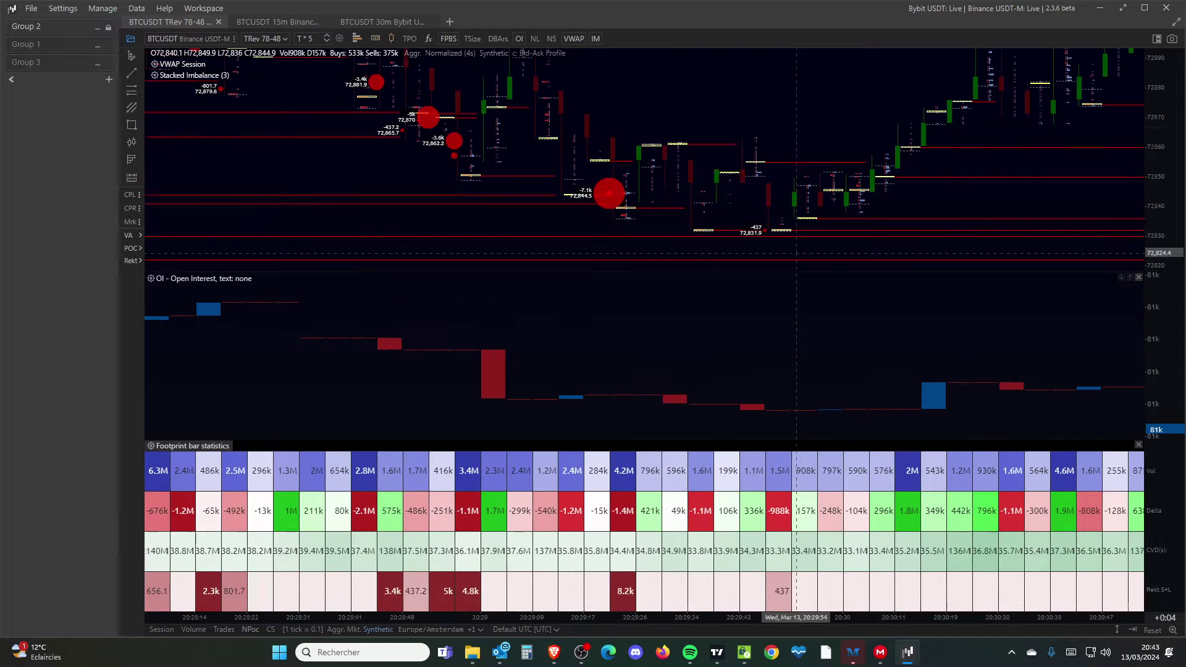
scroll(797, 254, down, 2)
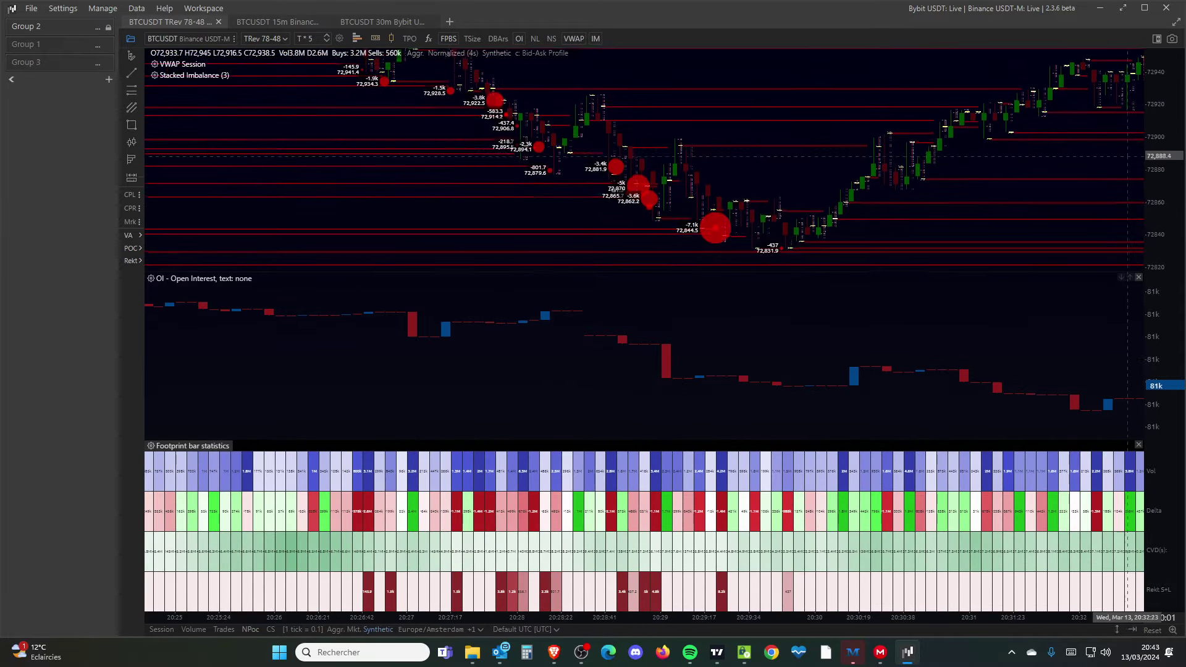
Examine the open interest and footprint delta from about 20:11 to 20:22, around the range near 73,200 and the drop to 73,000
scroll(1002, 138, down, 4)
scroll(883, 262, up, 3)
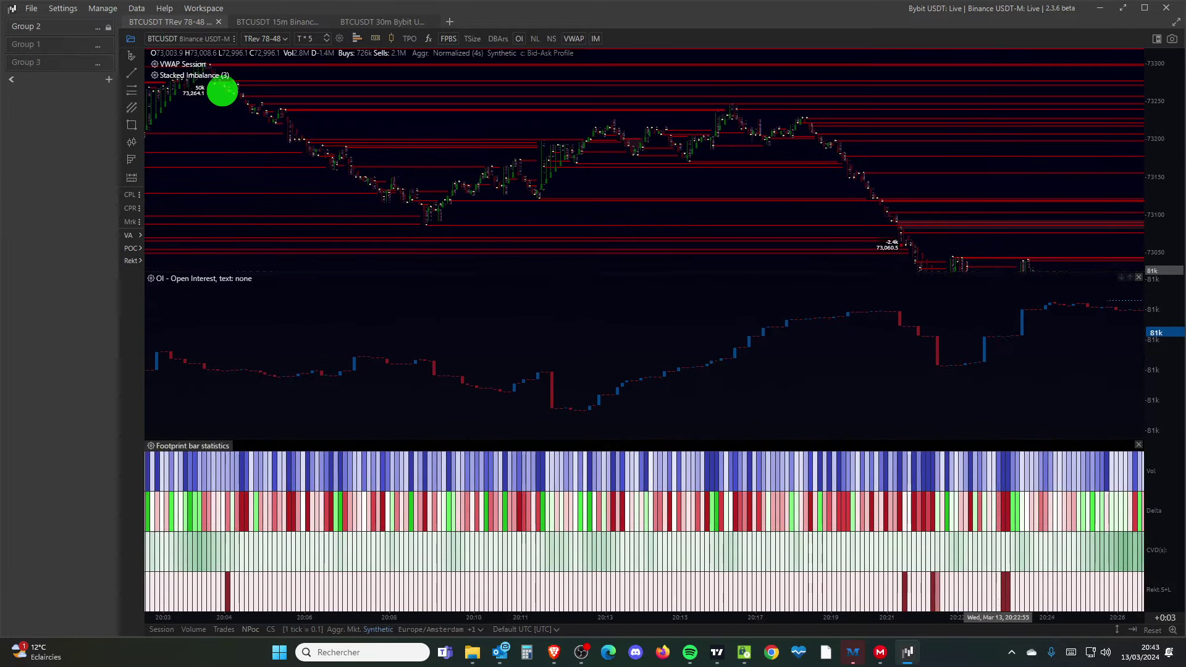
scroll(883, 263, up, 5)
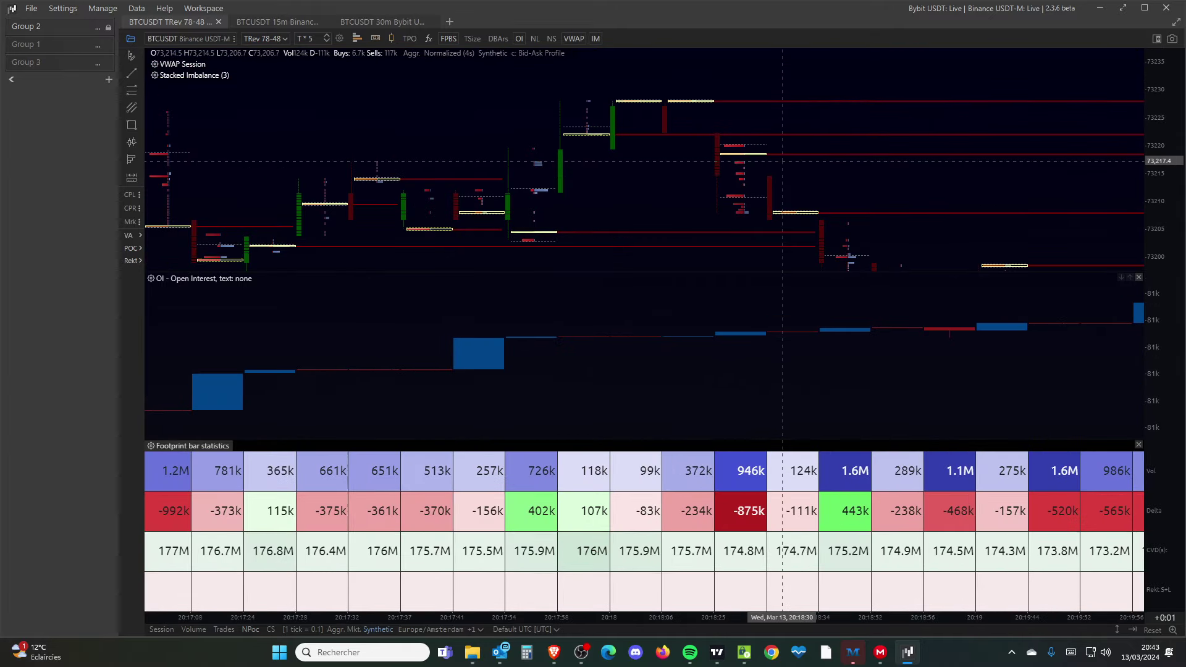
scroll(834, 309, down, 3)
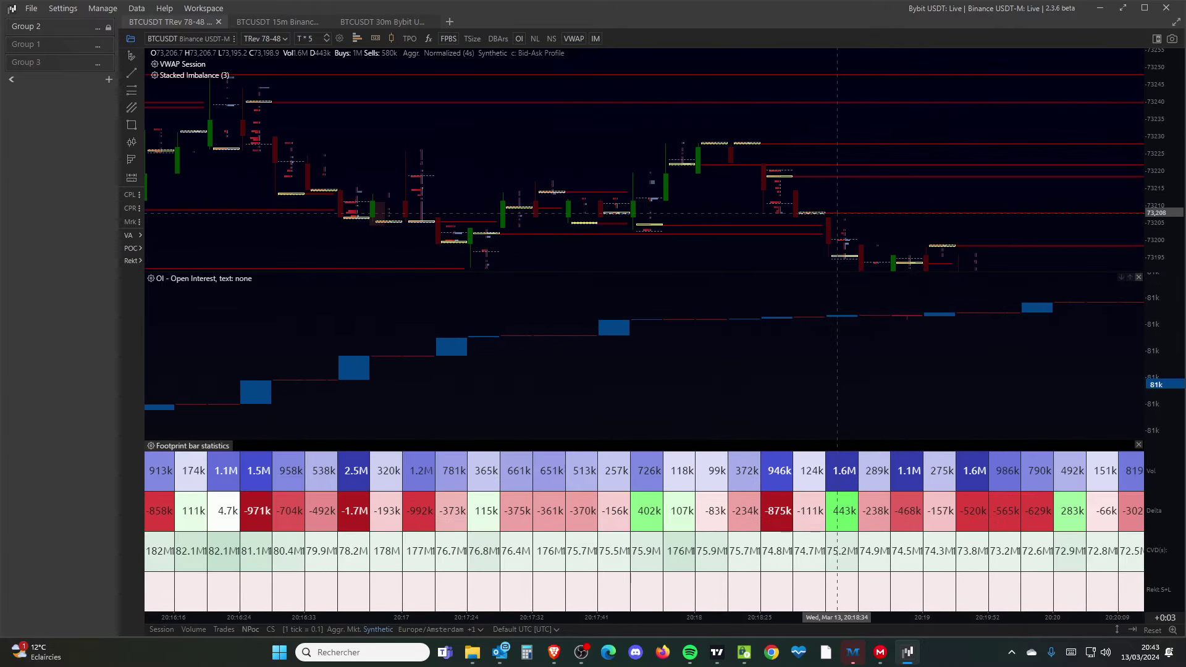
scroll(837, 309, down, 3)
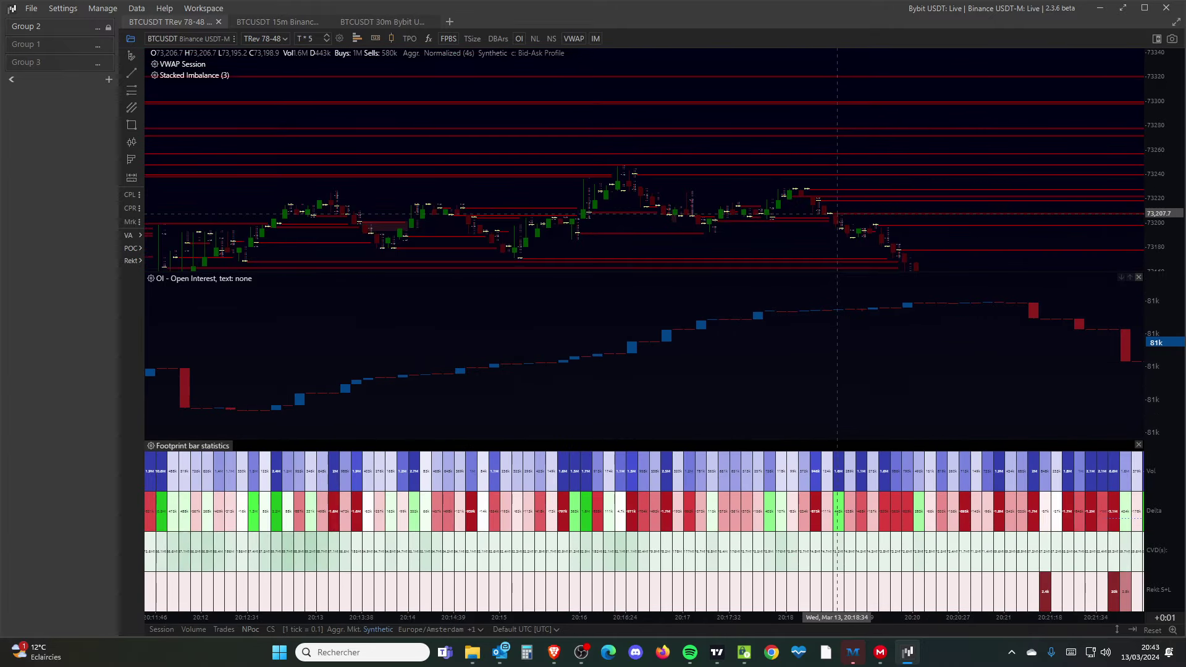
scroll(770, 200, down, 2)
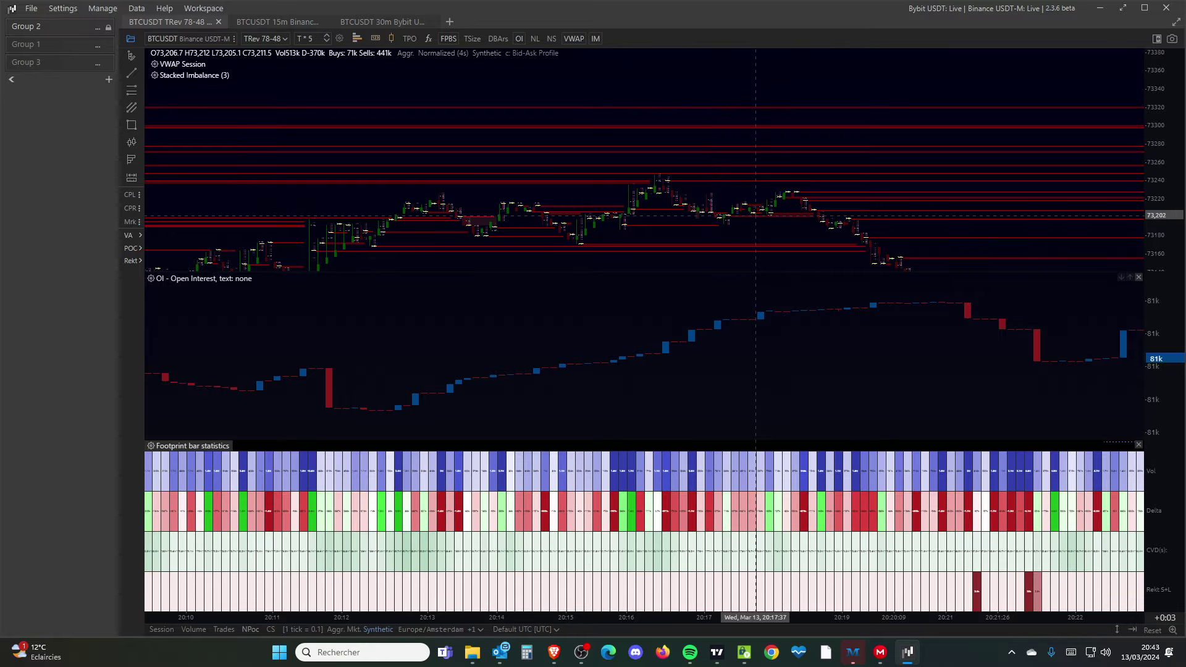
scroll(755, 215, down, 3)
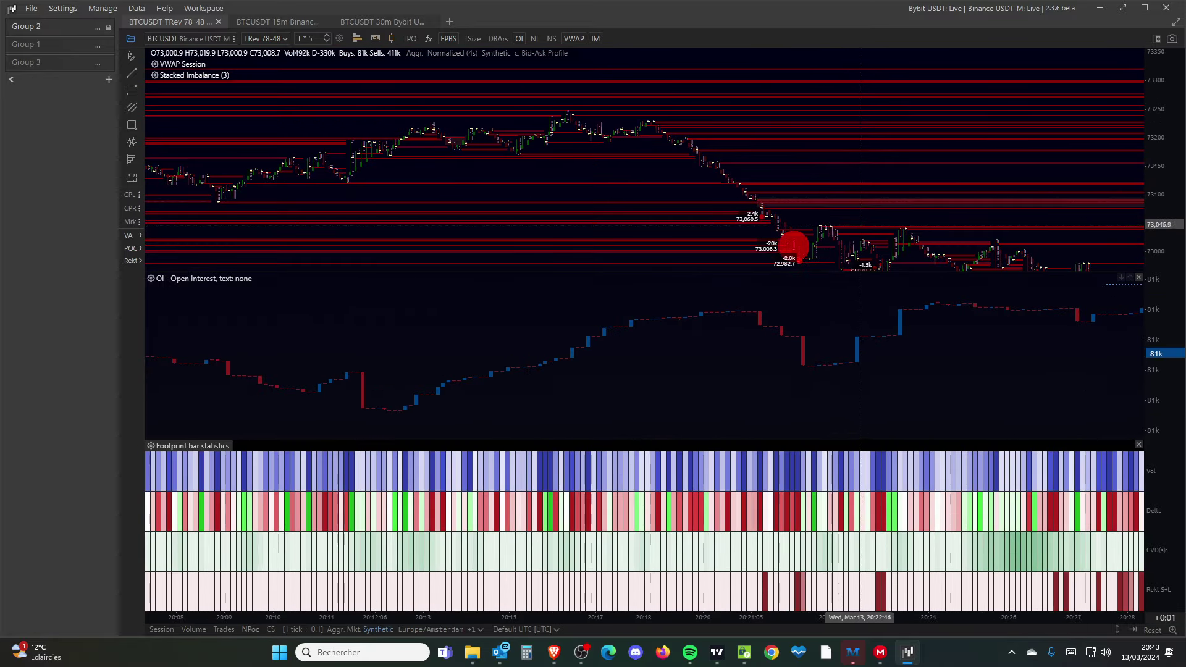
Examine price, open interest and footprint statistics from about 20:38 to the latest bars, between roughly 72,940 and 73,010
drag(860, 225, 527, 198)
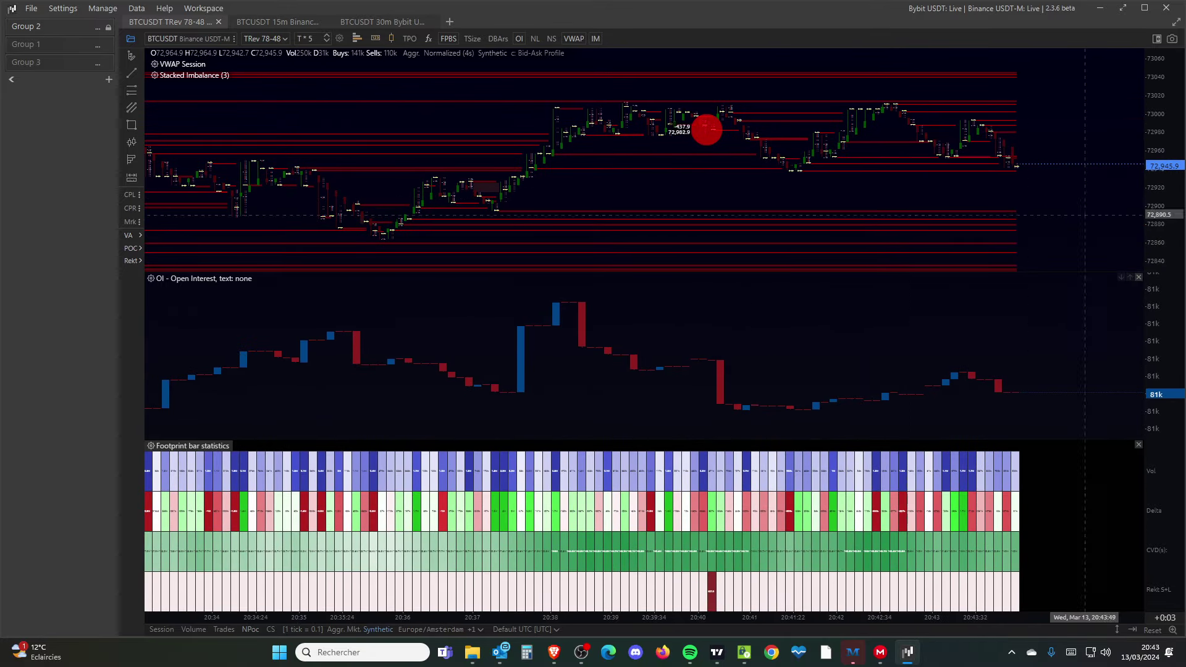
scroll(894, 197, up, 5)
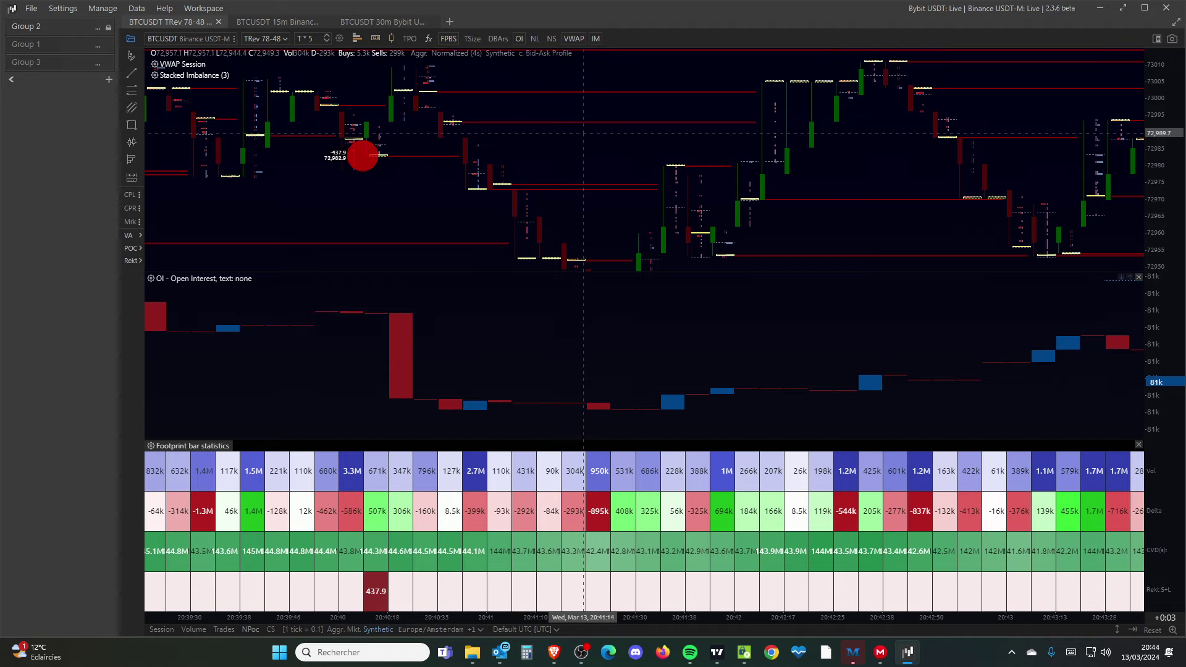
scroll(621, 155, down, 3)
scroll(621, 155, down, 2)
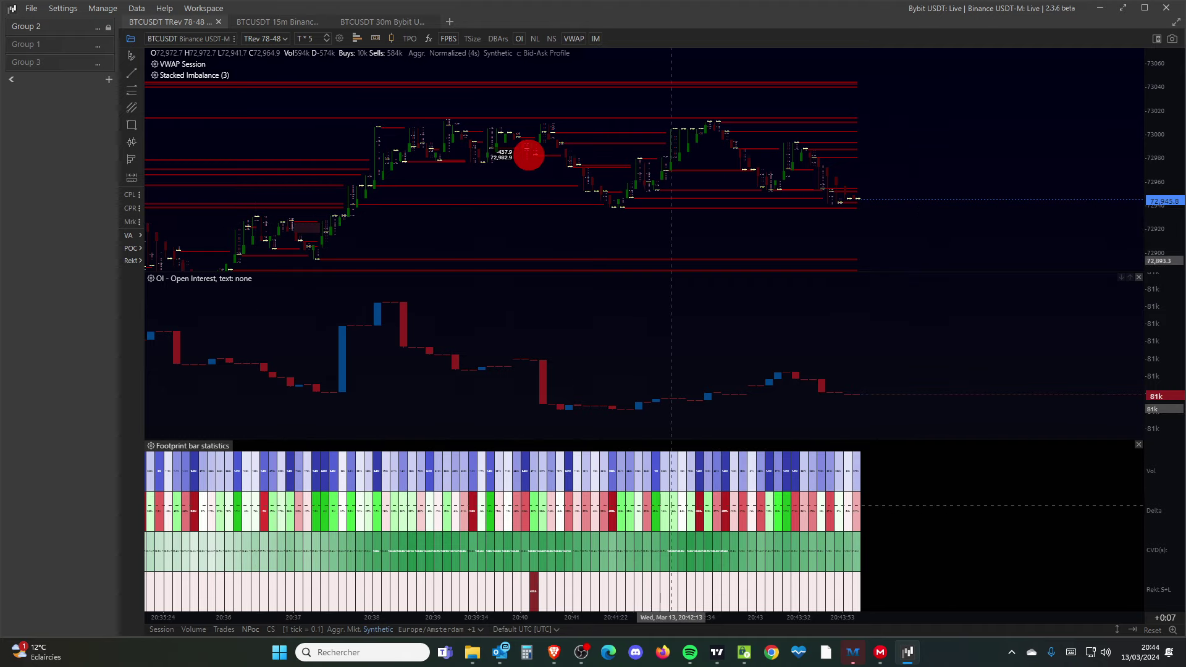
scroll(704, 414, up, 1)
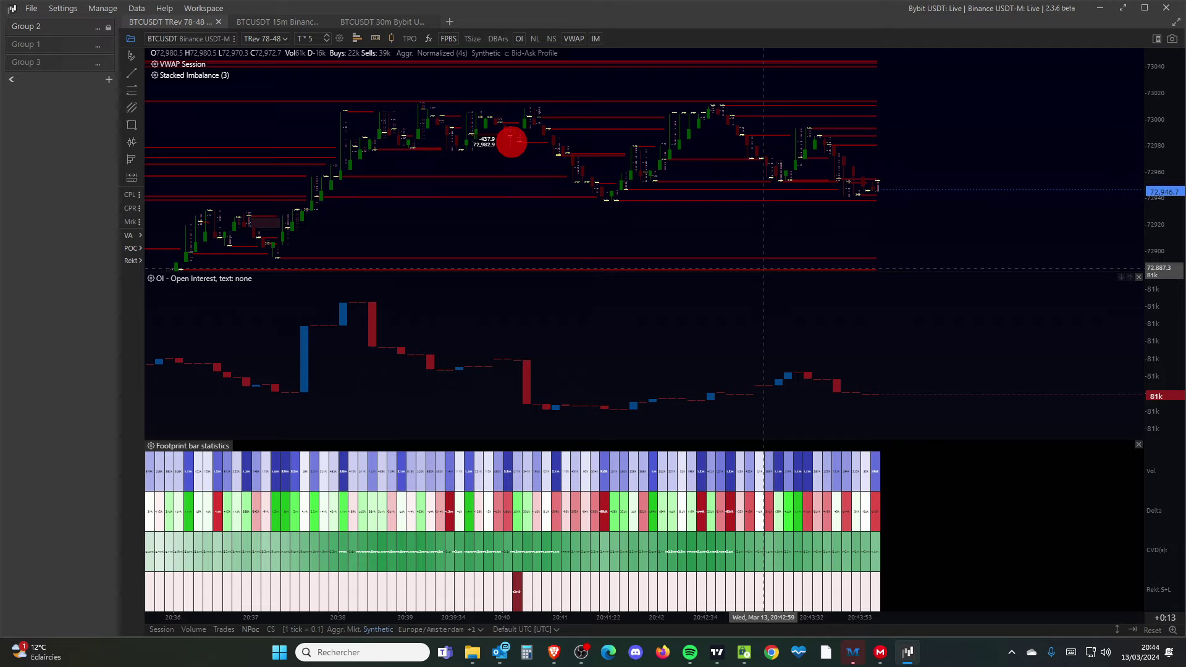
scroll(766, 260, down, 3)
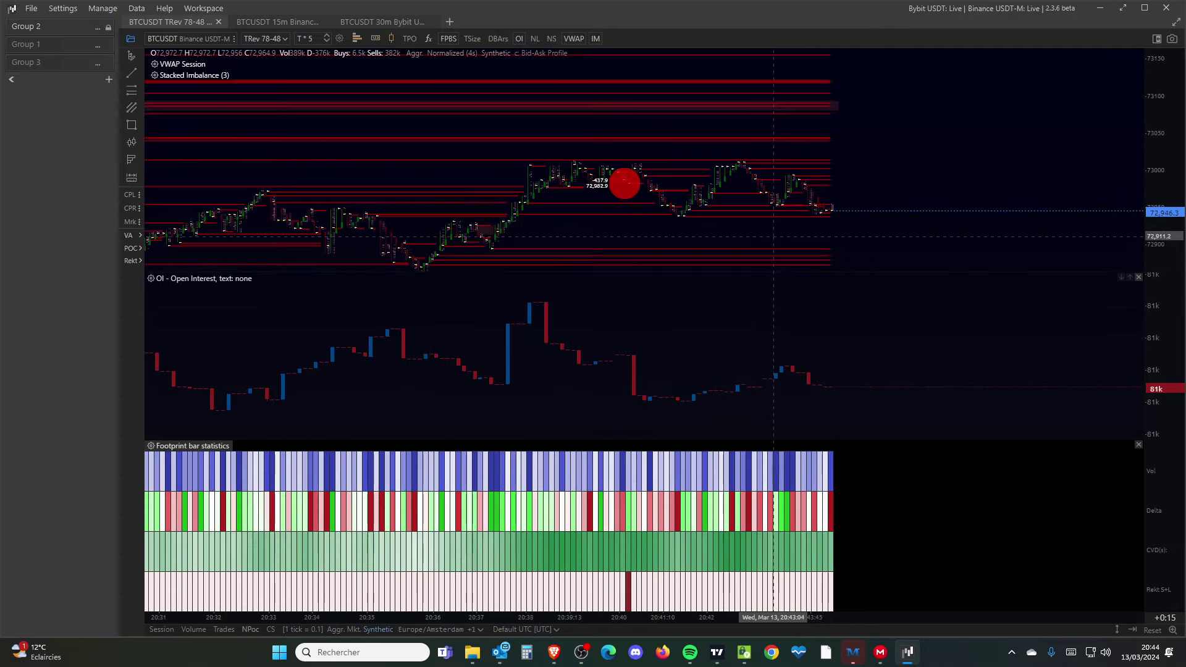
scroll(774, 237, down, 3)
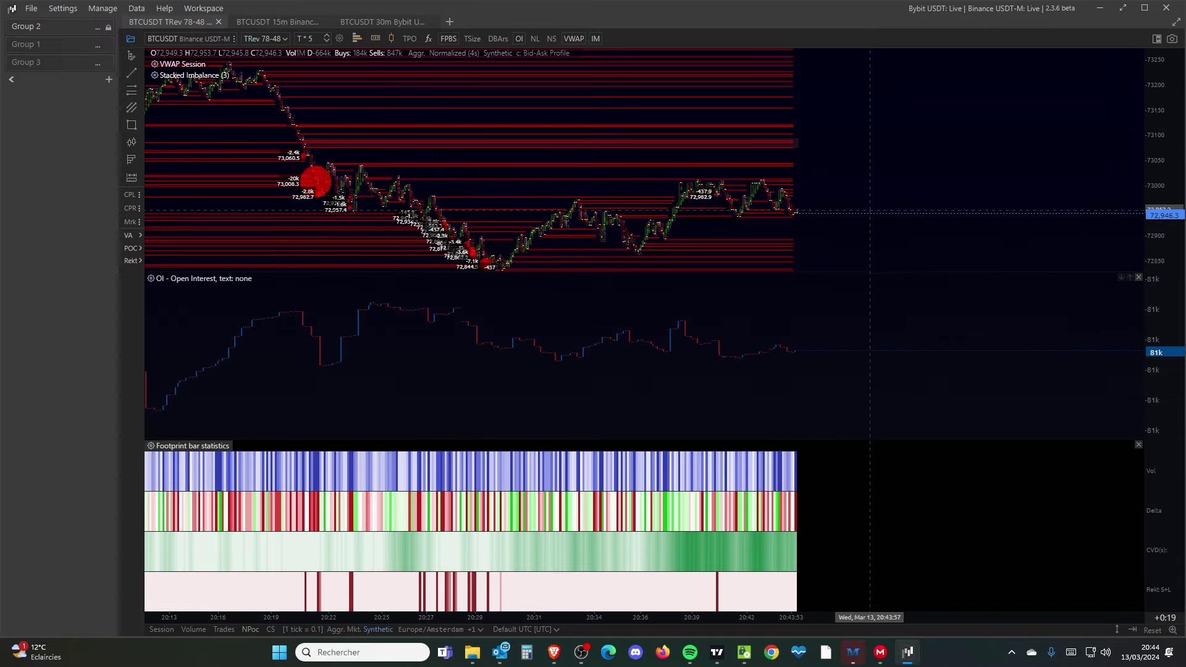
scroll(689, 191, up, 6)
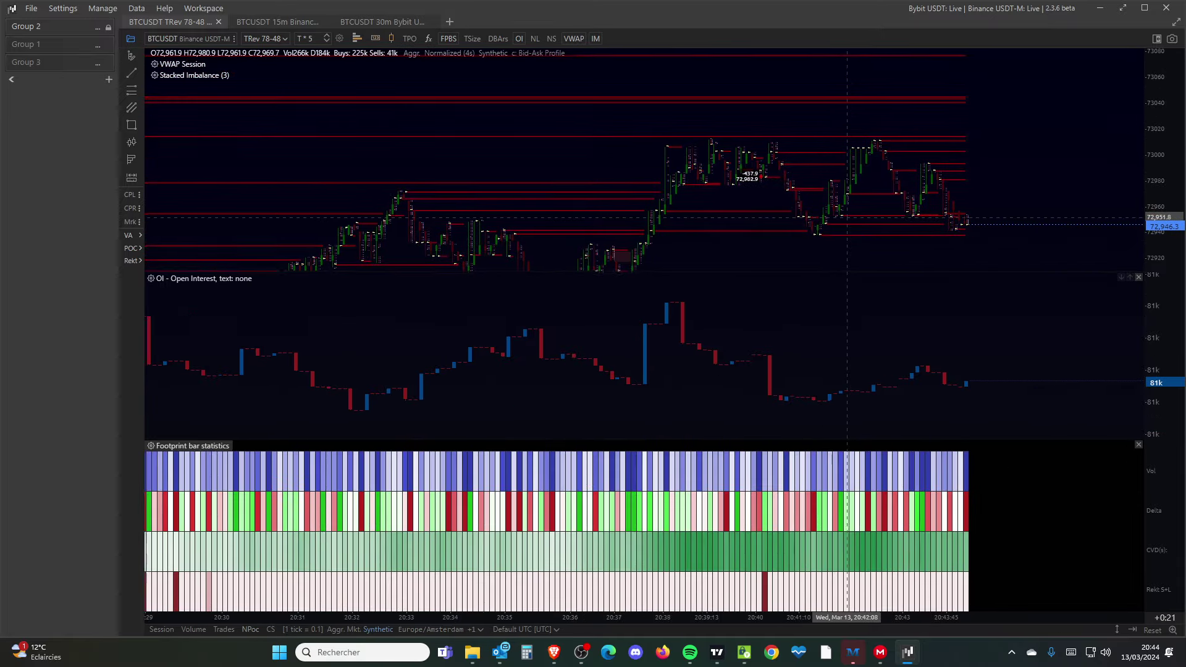
scroll(689, 192, up, 4)
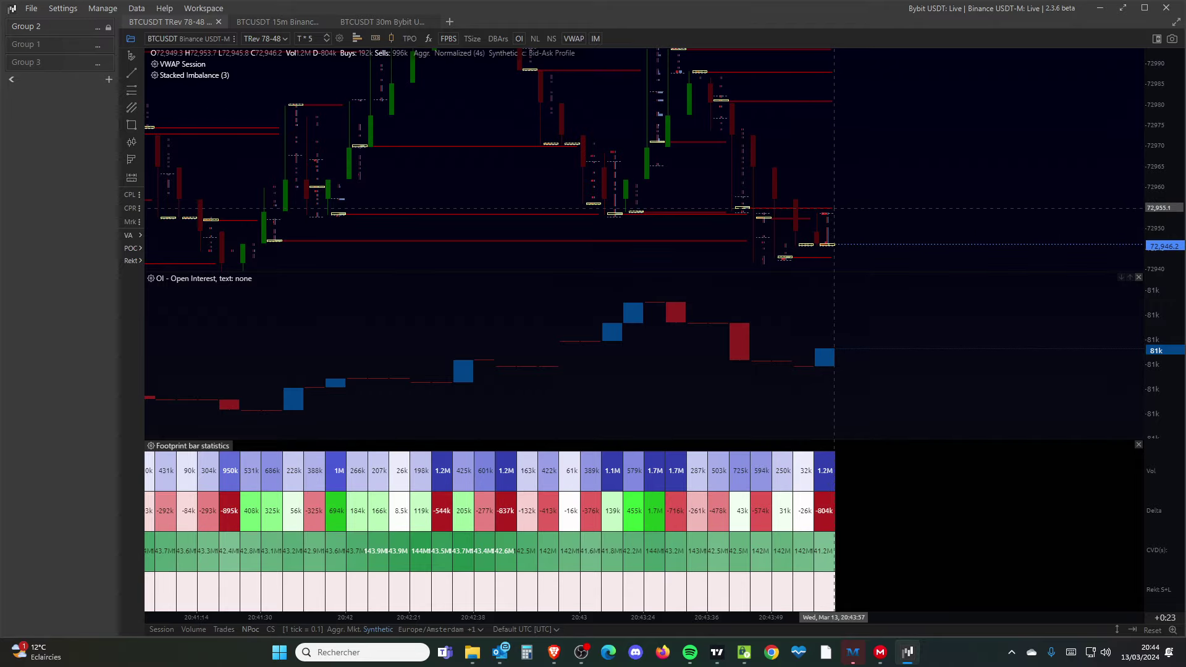
scroll(332, 136, down, 3)
scroll(588, 168, down, 3)
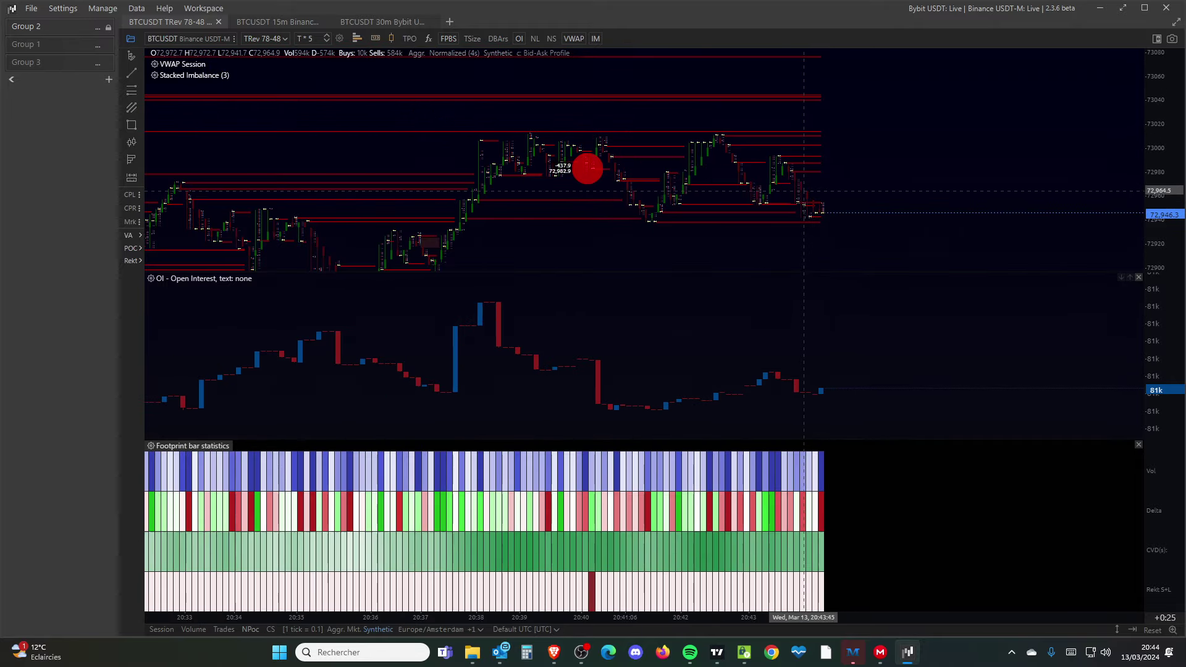
Examine the large liquidation bubble around 20:40 against the surrounding price swings, open interest and footprint statistics
drag(587, 168, 797, 176)
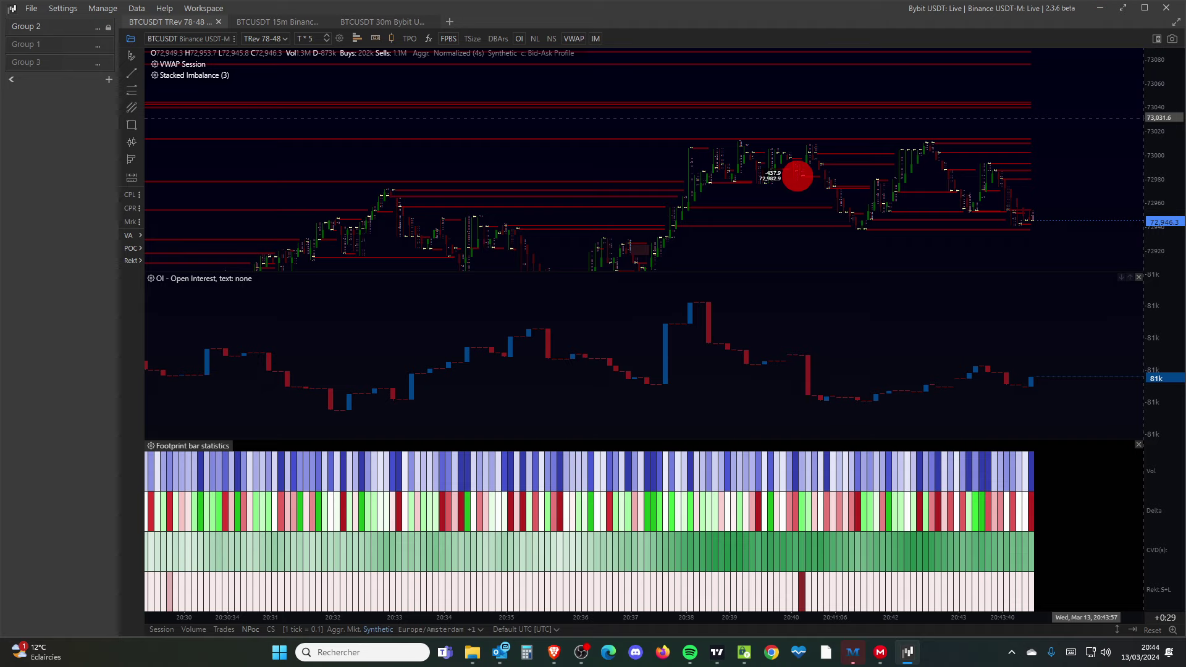
drag(797, 176, 850, 110)
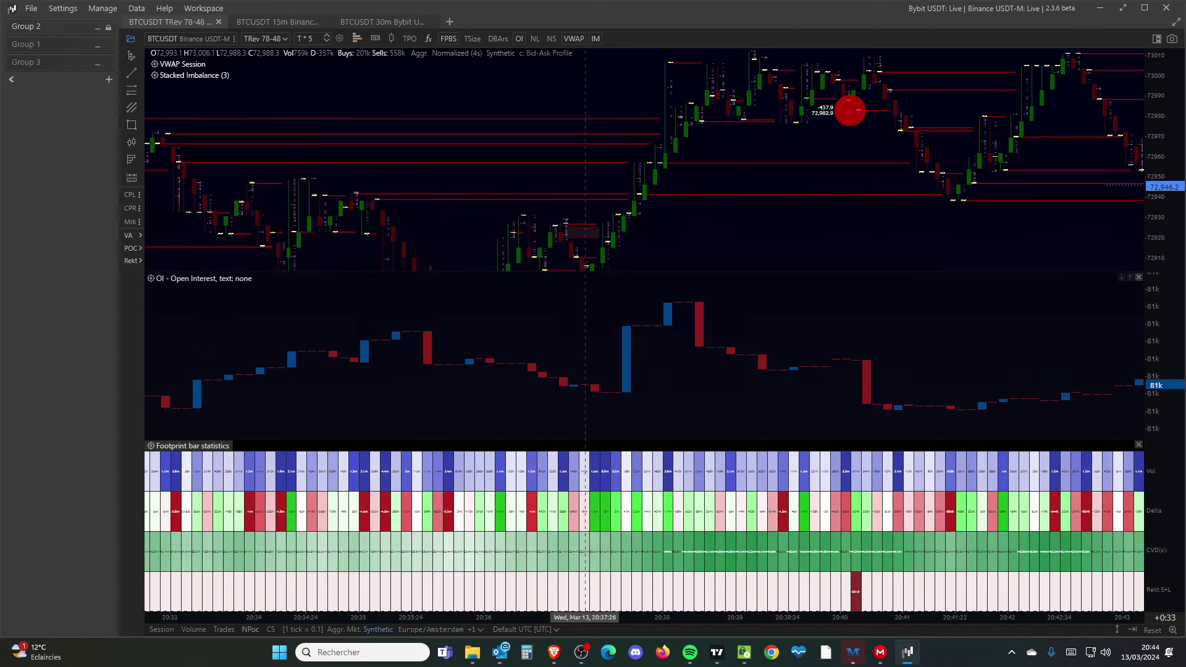
Switch to Coinalyze in the Brave browser and examine Bybit's BTCUSD price and open interest on the 1-hour chart since 11 March
mouse_move(553, 651)
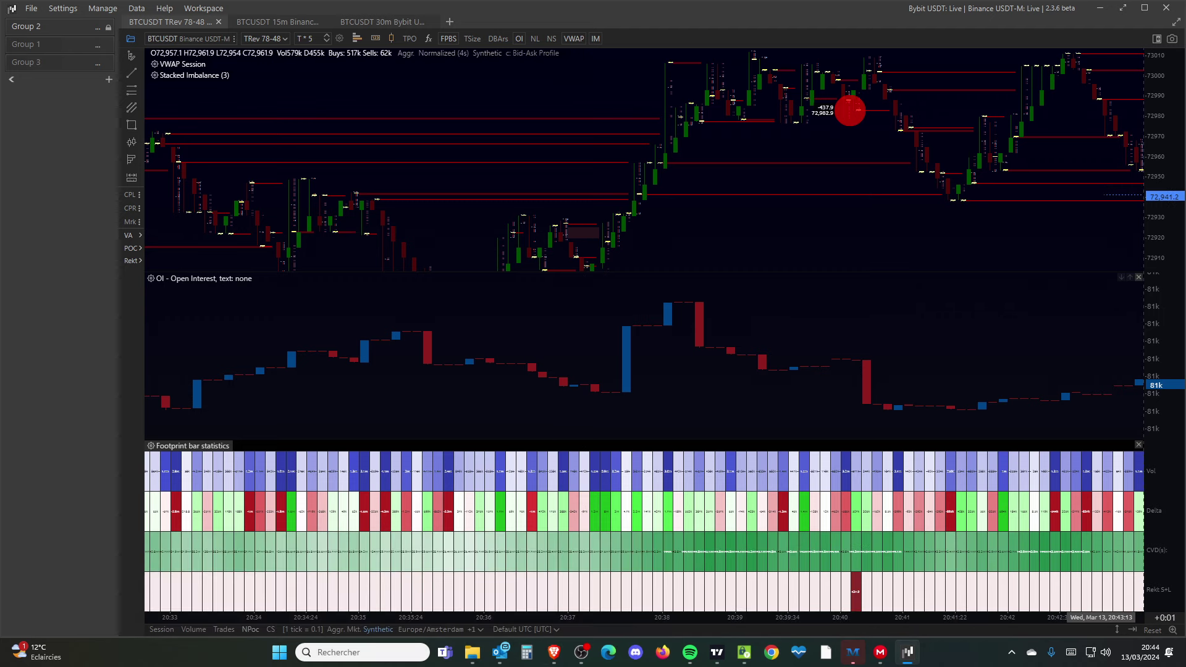
click(553, 651)
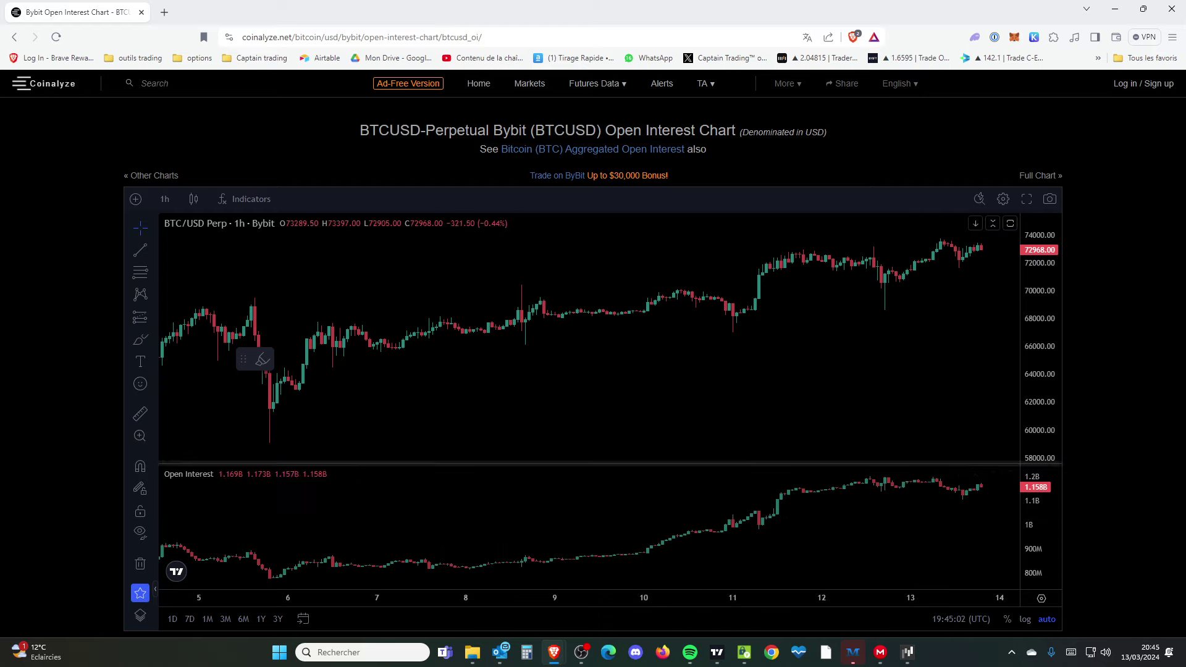
scroll(924, 495, up, 2)
scroll(929, 496, up, 2)
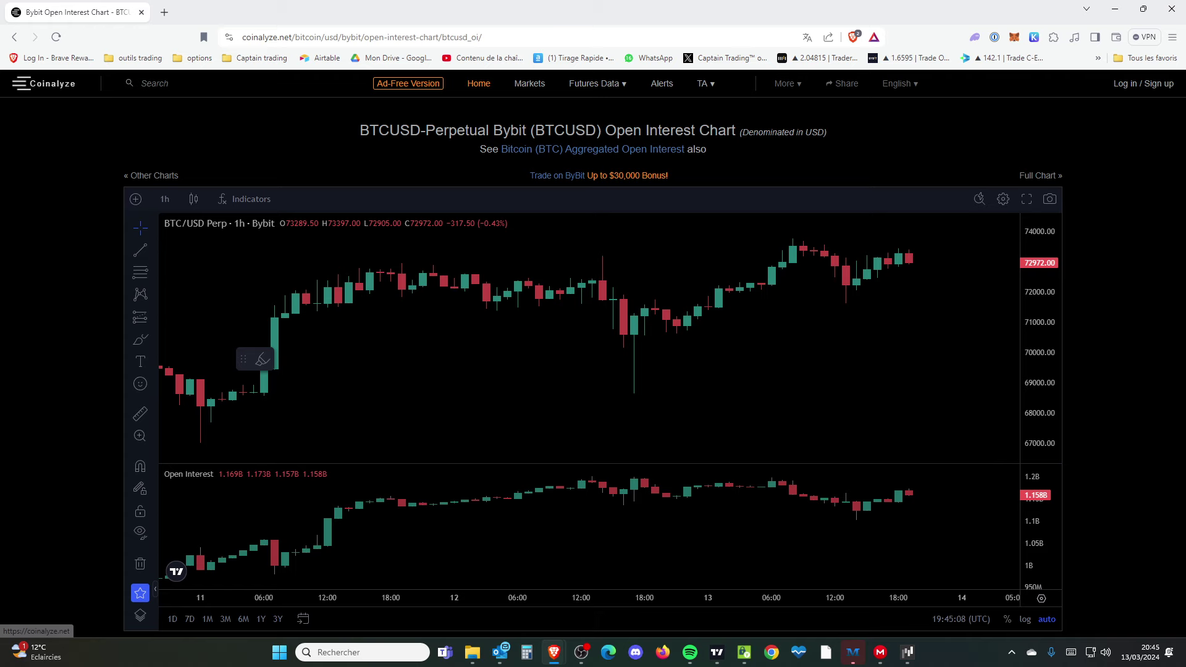
Open Bitcoin's open interest page from the Coinalyze futures market overview and bring up its aggregated open interest chart
click(53, 83)
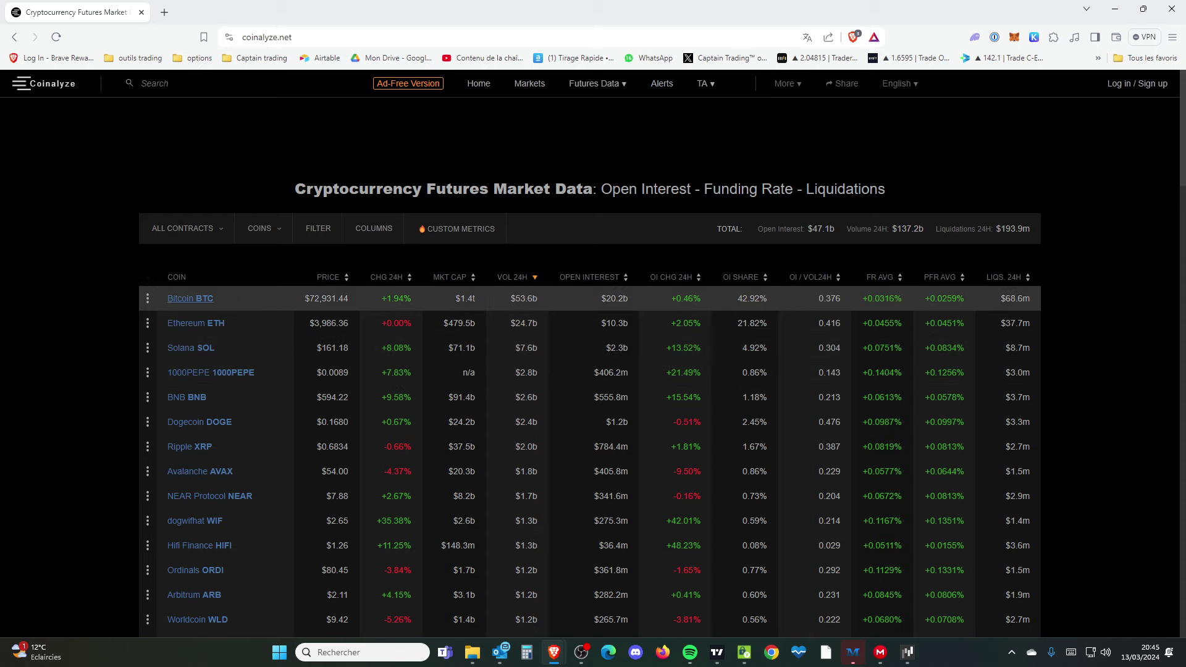
click(185, 300)
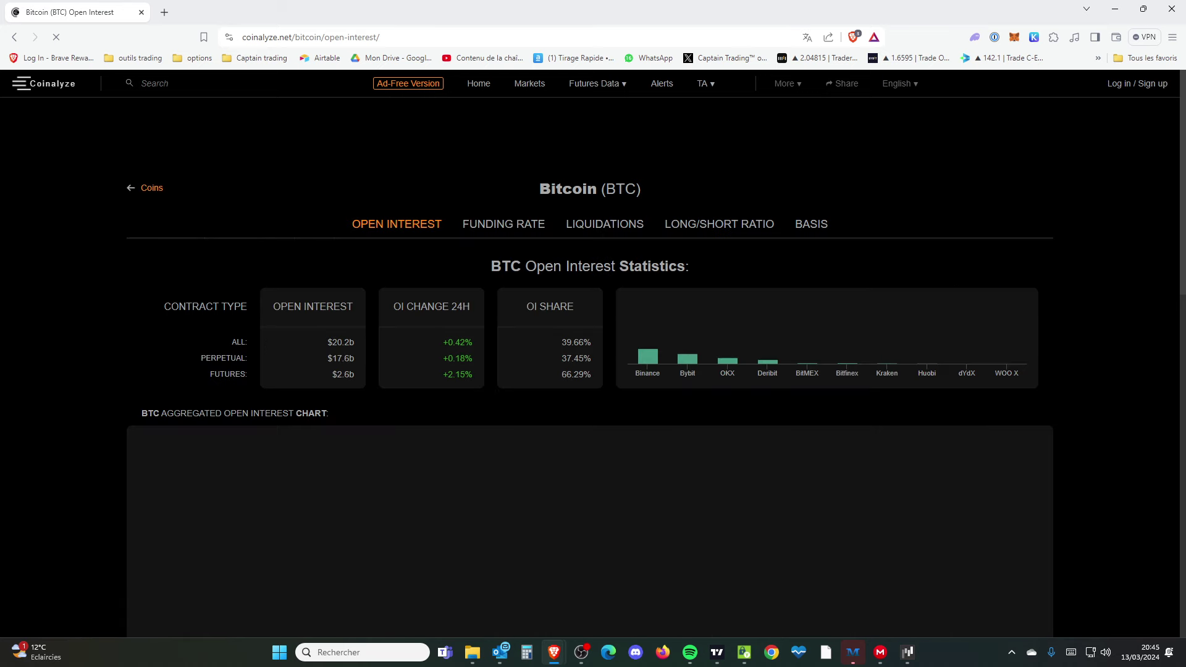
scroll(648, 333, down, 5)
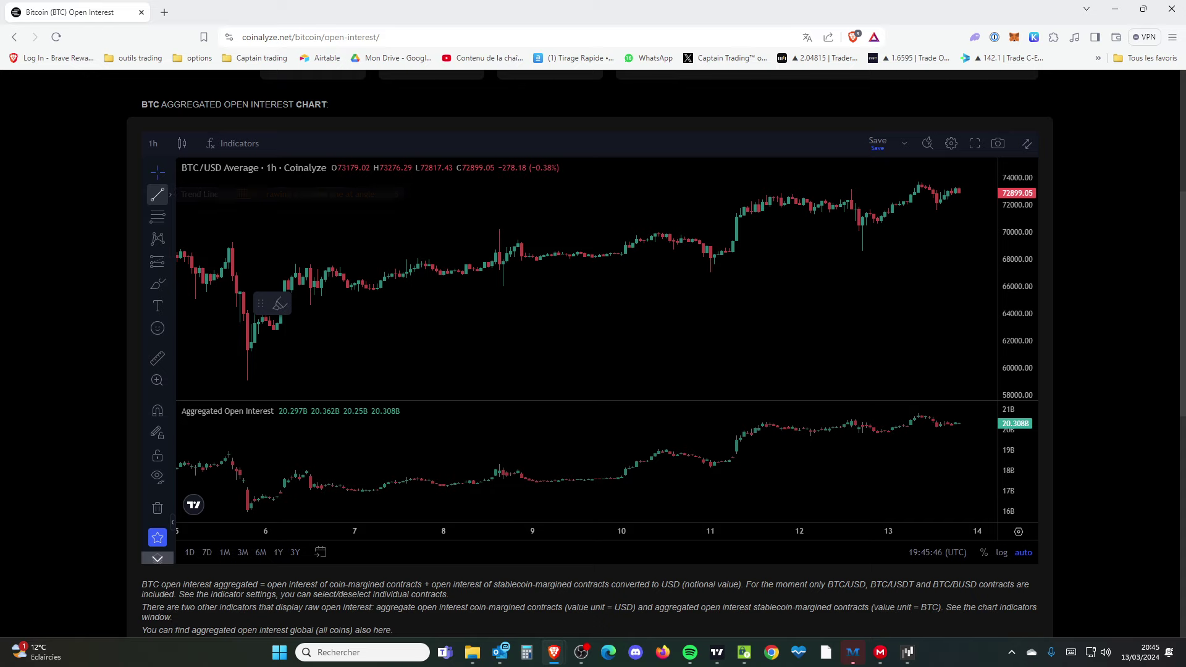
Set the interval of the BTC aggregated open interest chart to 1 month
click(171, 194)
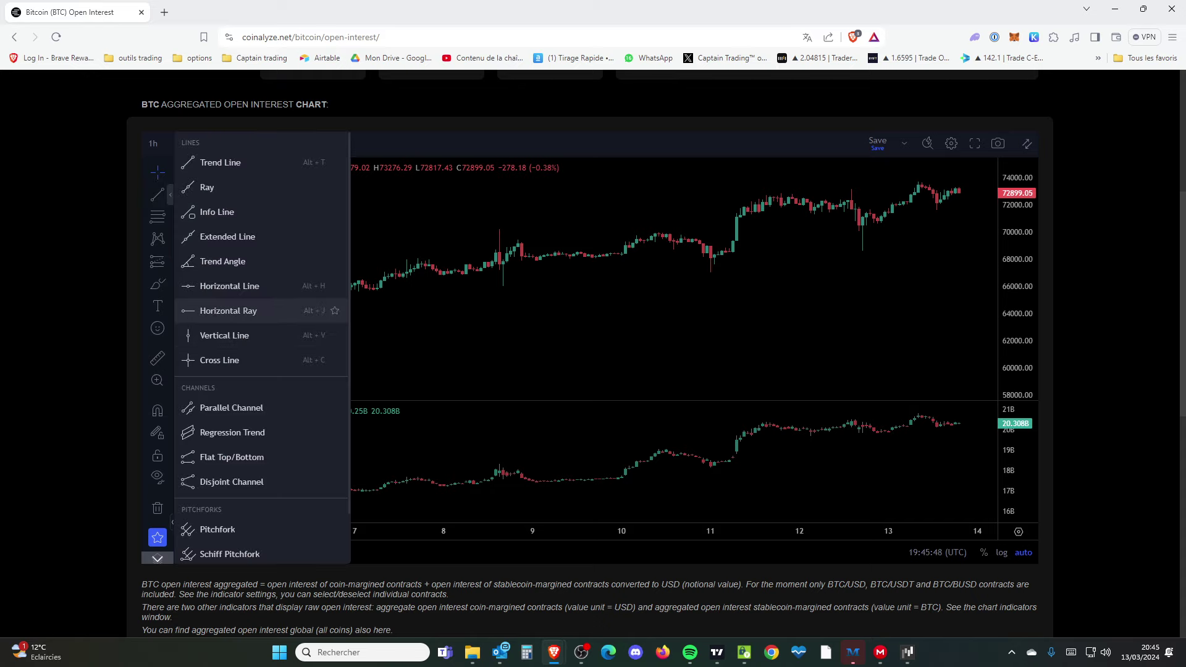
click(474, 309)
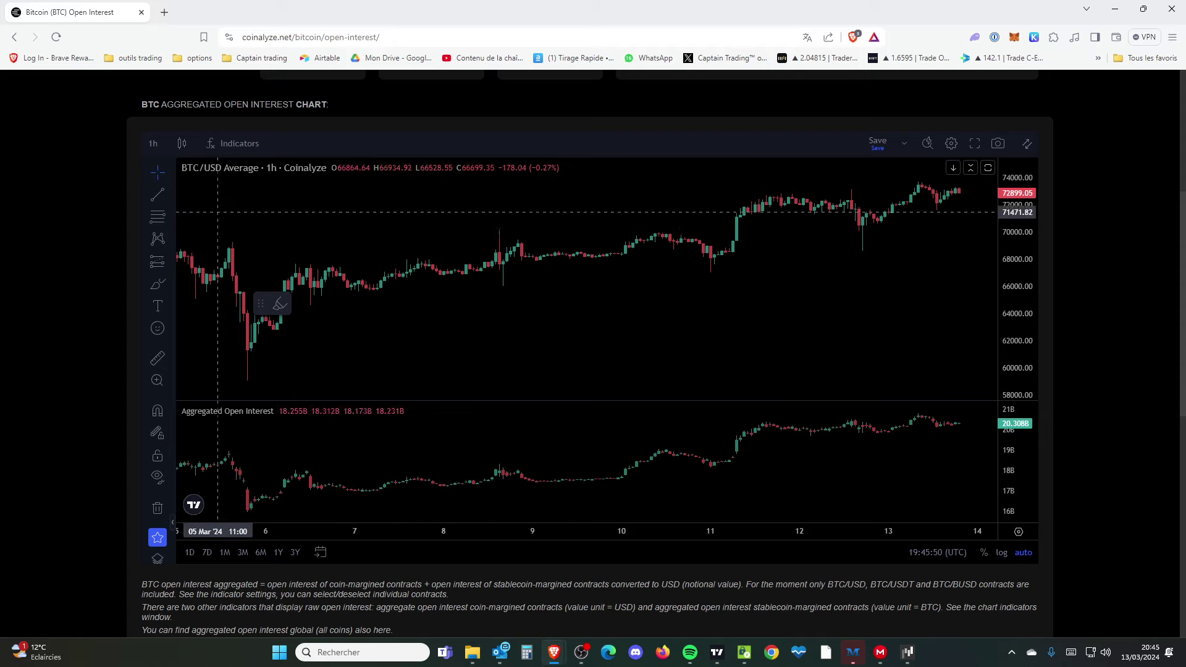
click(152, 143)
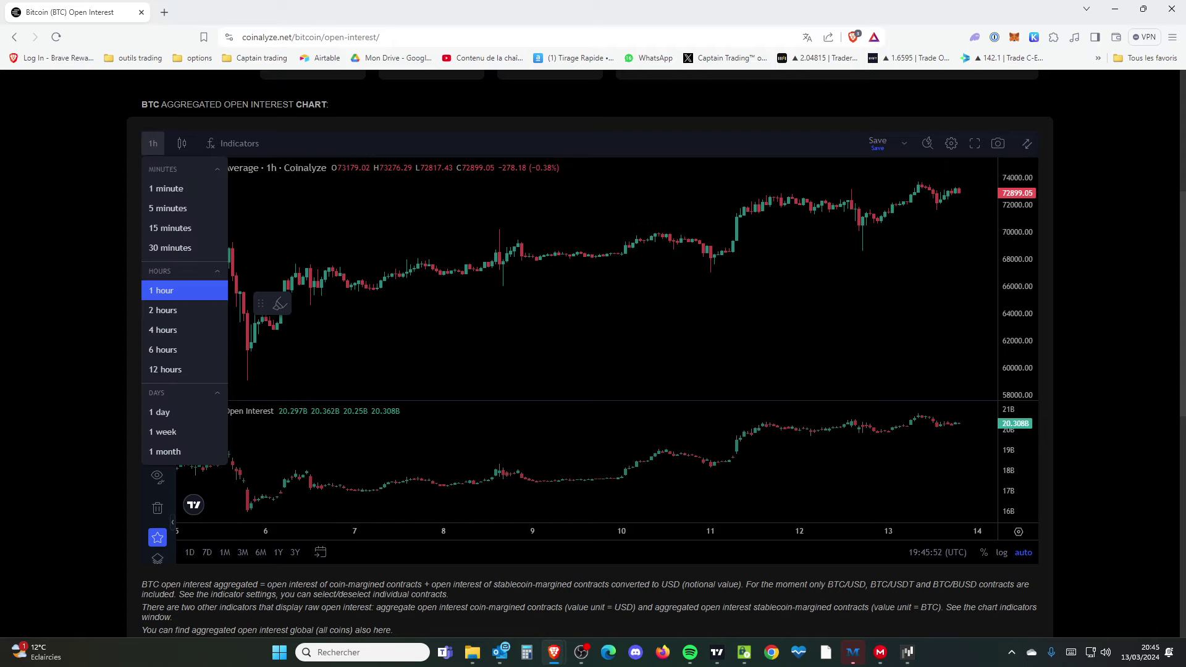
click(164, 452)
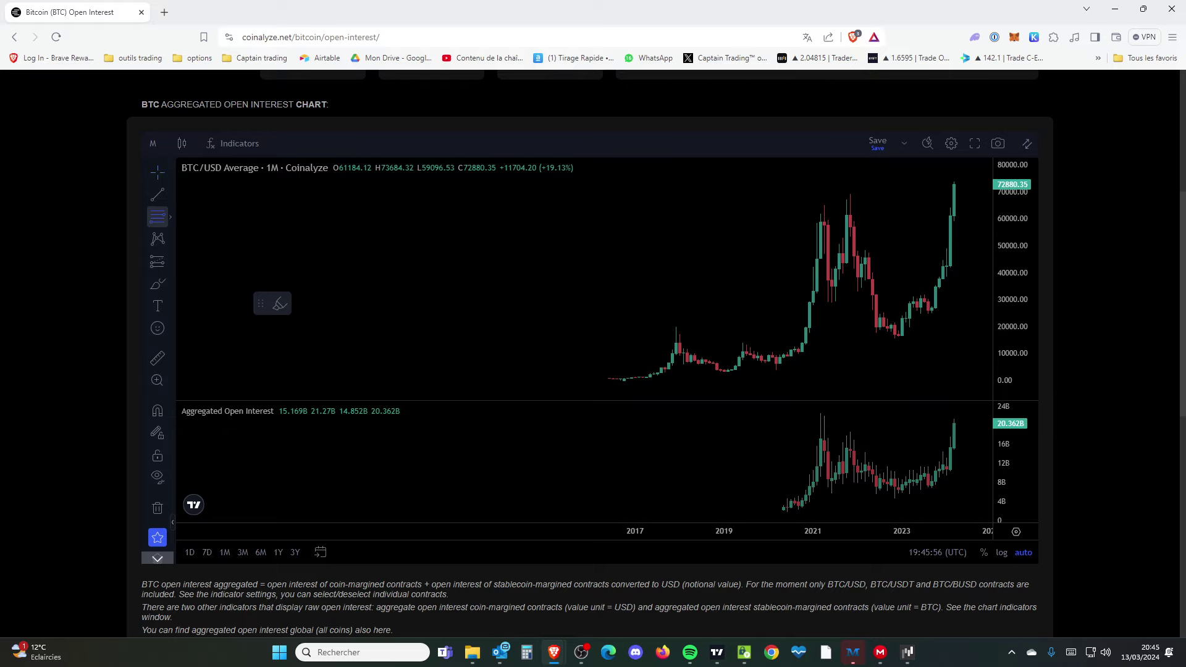
Draw a horizontal ray in the aggregated open interest pane from January 2021 at the 2021 peak, about 22.33B
click(170, 216)
click(158, 195)
click(170, 195)
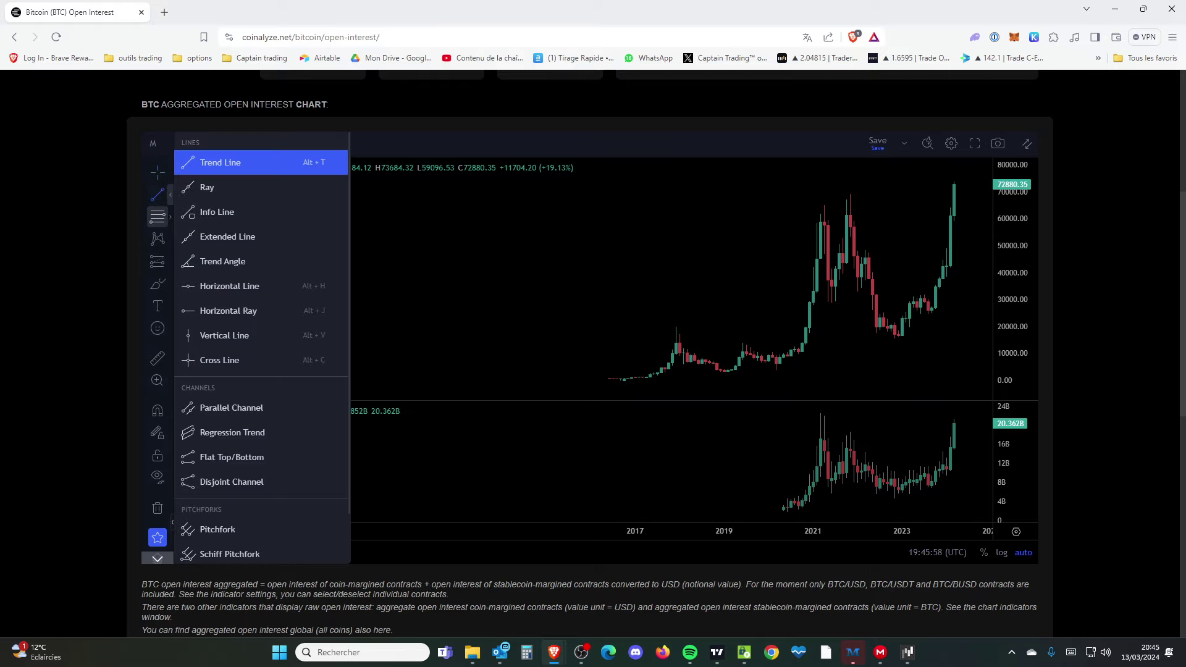
scroll(197, 309, up, 1)
click(197, 371)
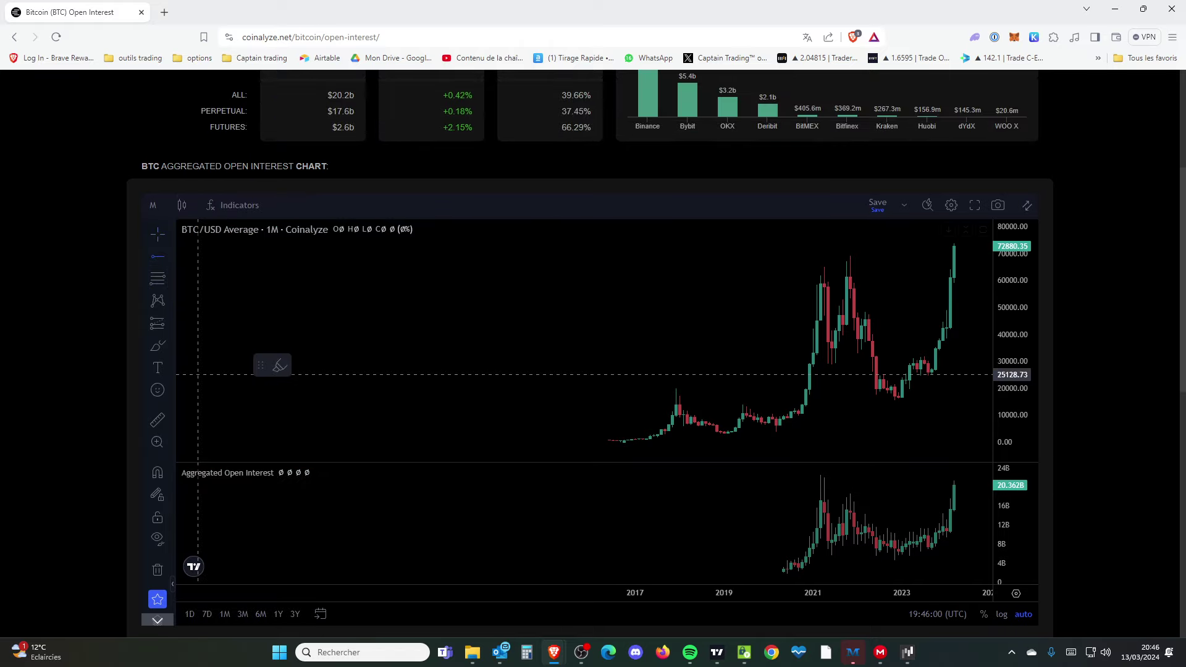
click(813, 476)
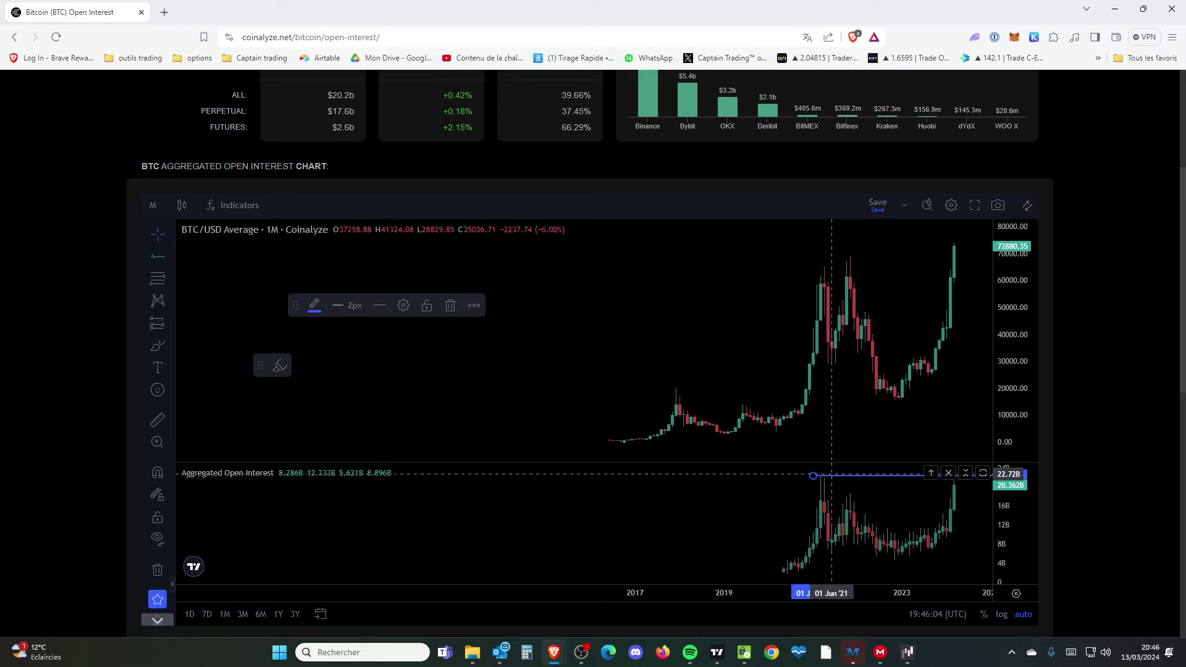
Examine the latest monthly aggregated open interest bars against the horizontal ray at the 2021 peak, adjusting the pane's scale
scroll(824, 475, down, 3)
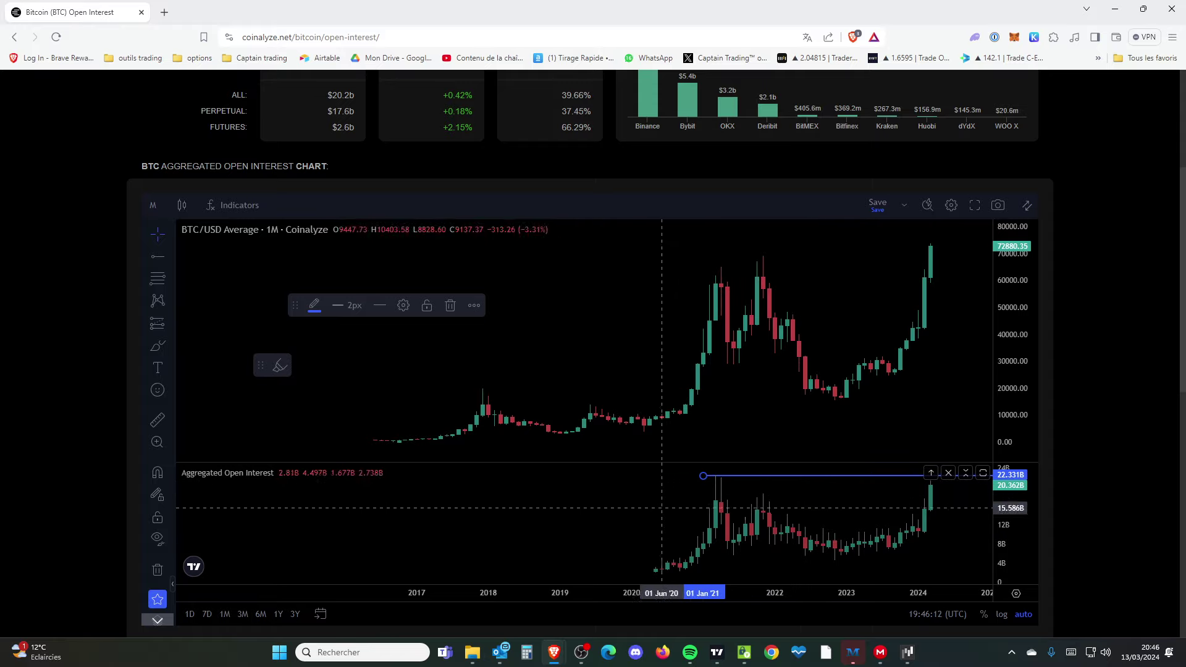
drag(871, 526, 701, 507)
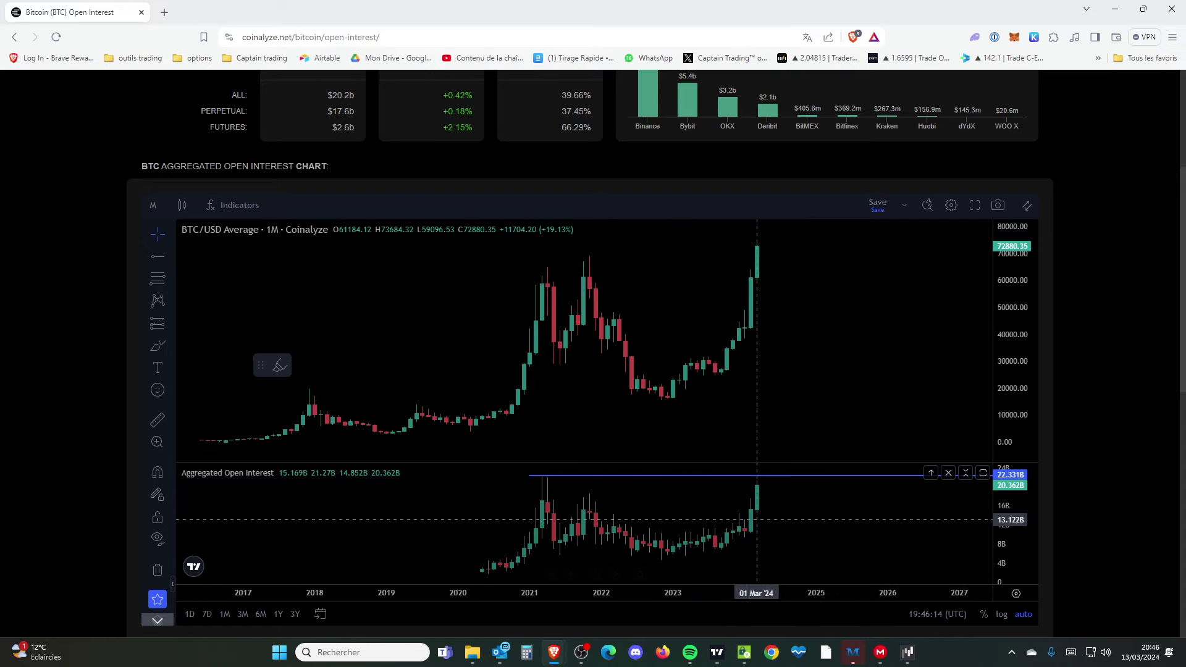
key(1)
scroll(793, 474, up, 1)
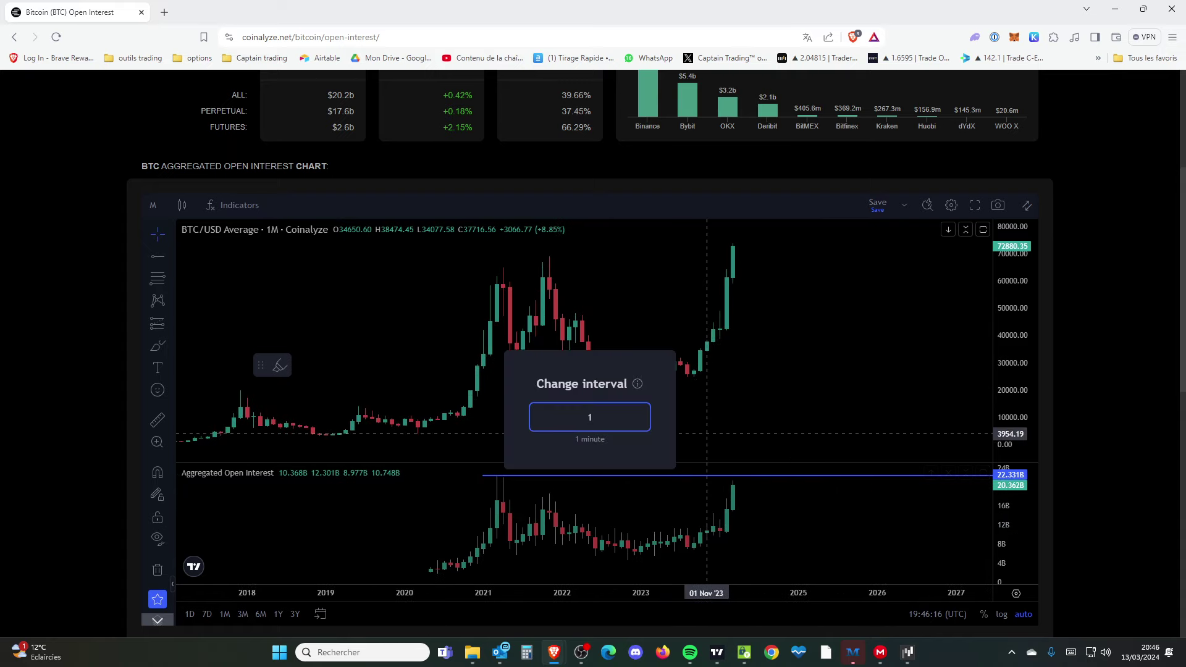
key(Escape)
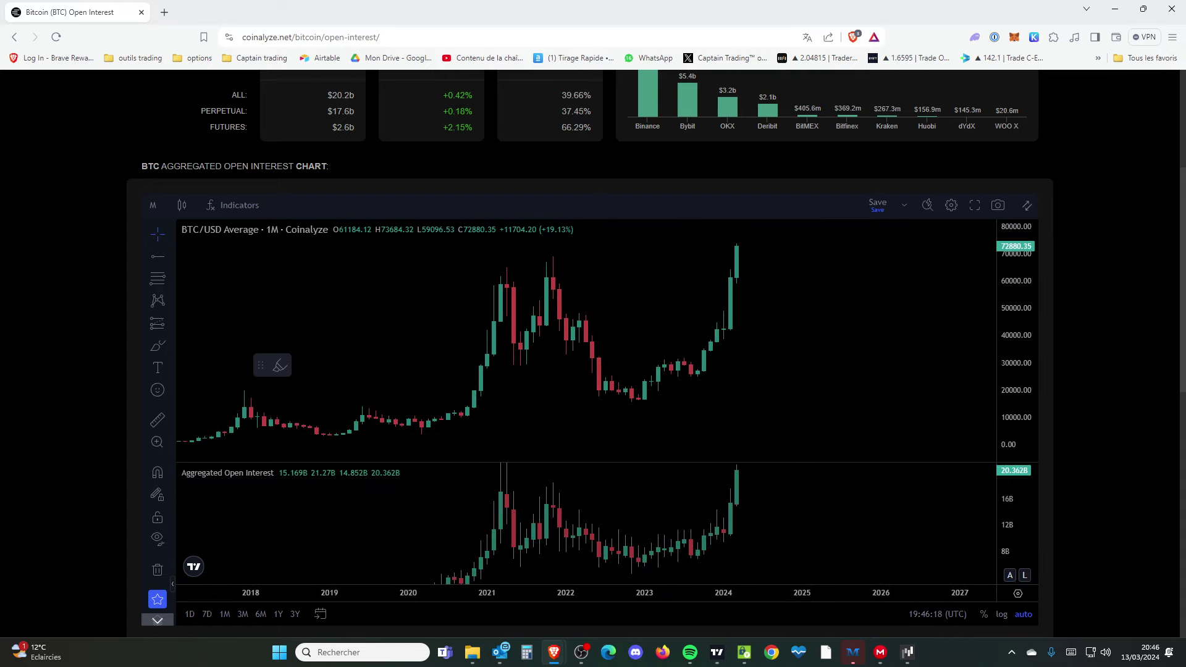
drag(1013, 544, 1013, 513)
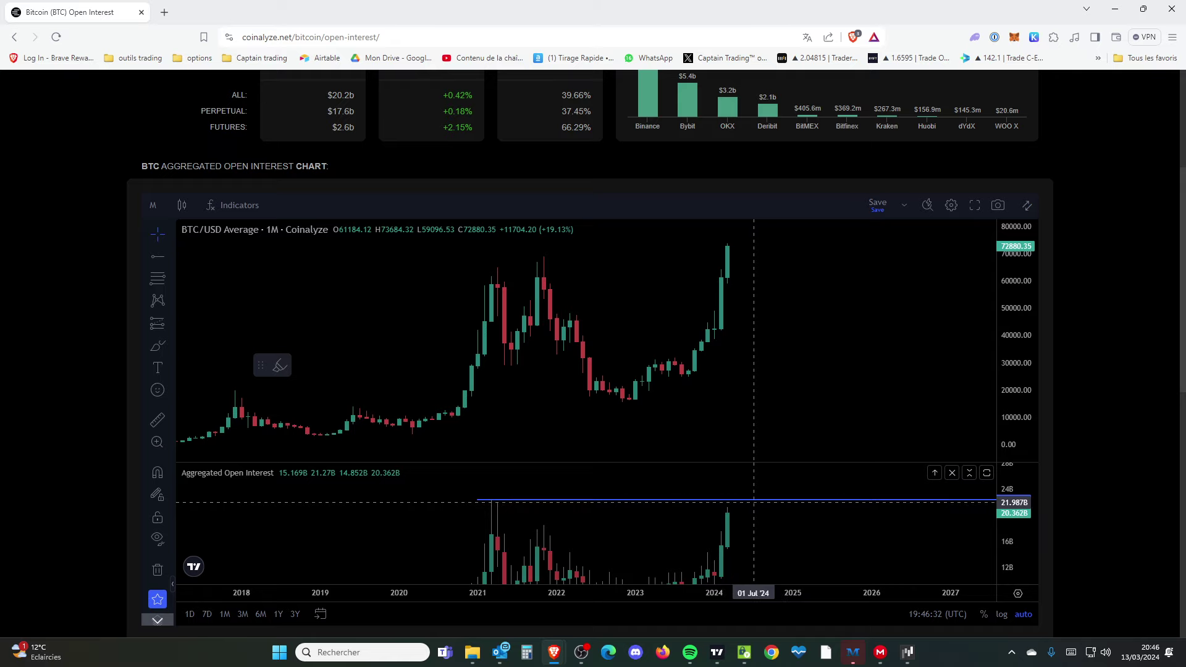
scroll(754, 504, down, 1)
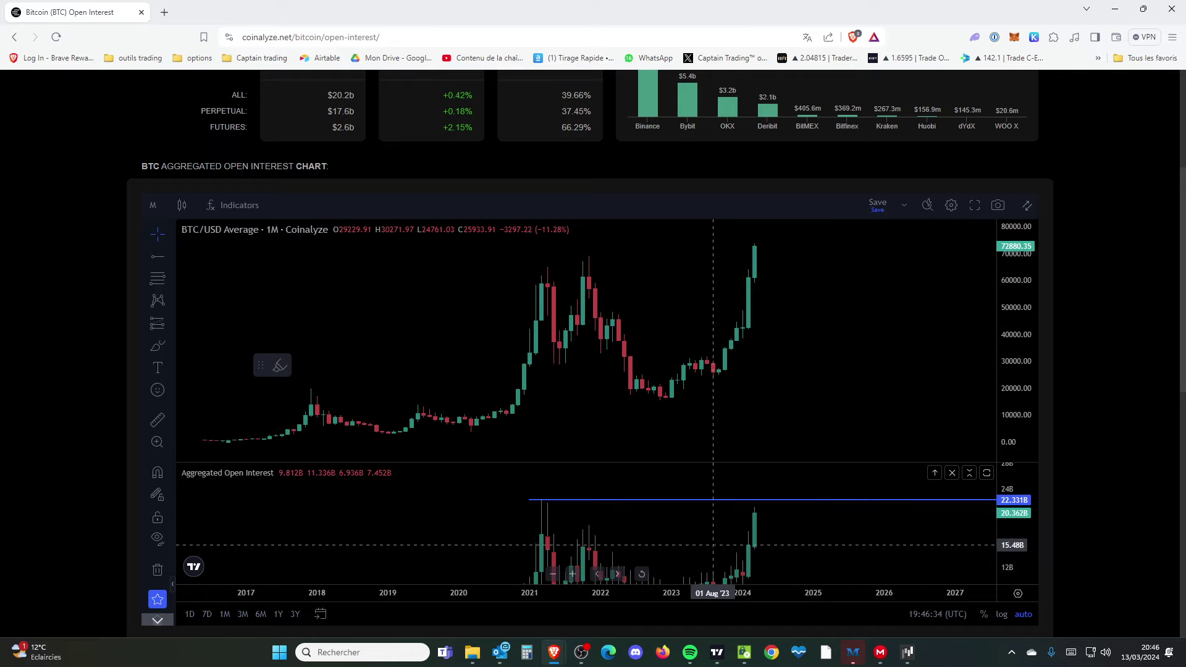
drag(736, 535, 726, 518)
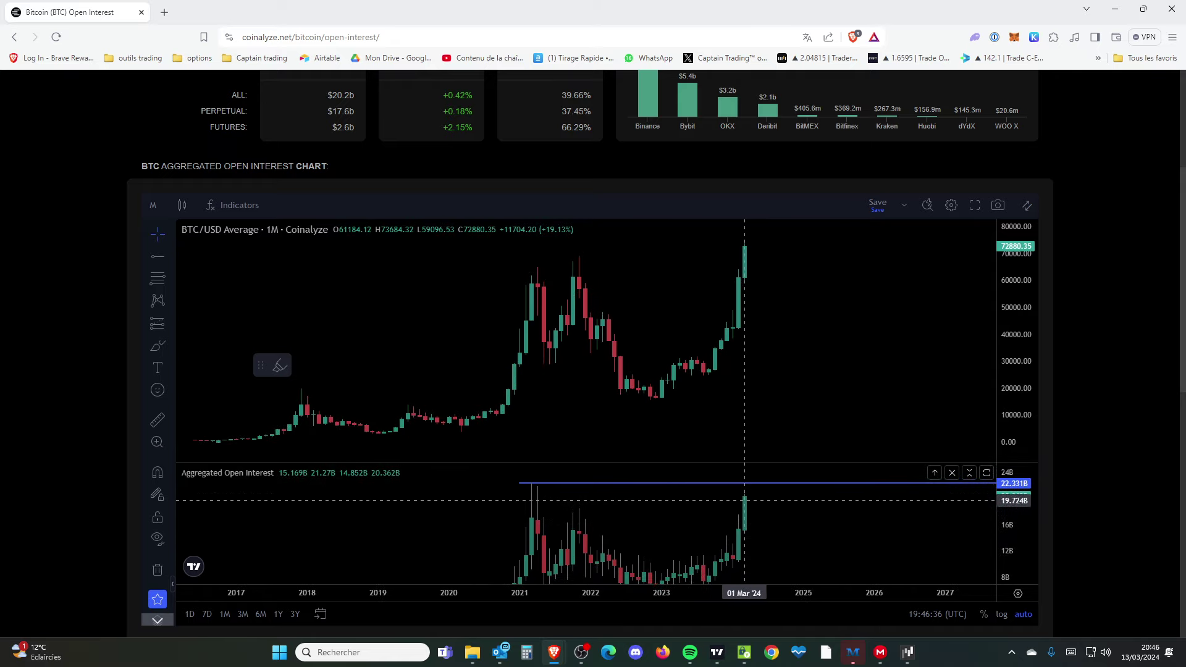
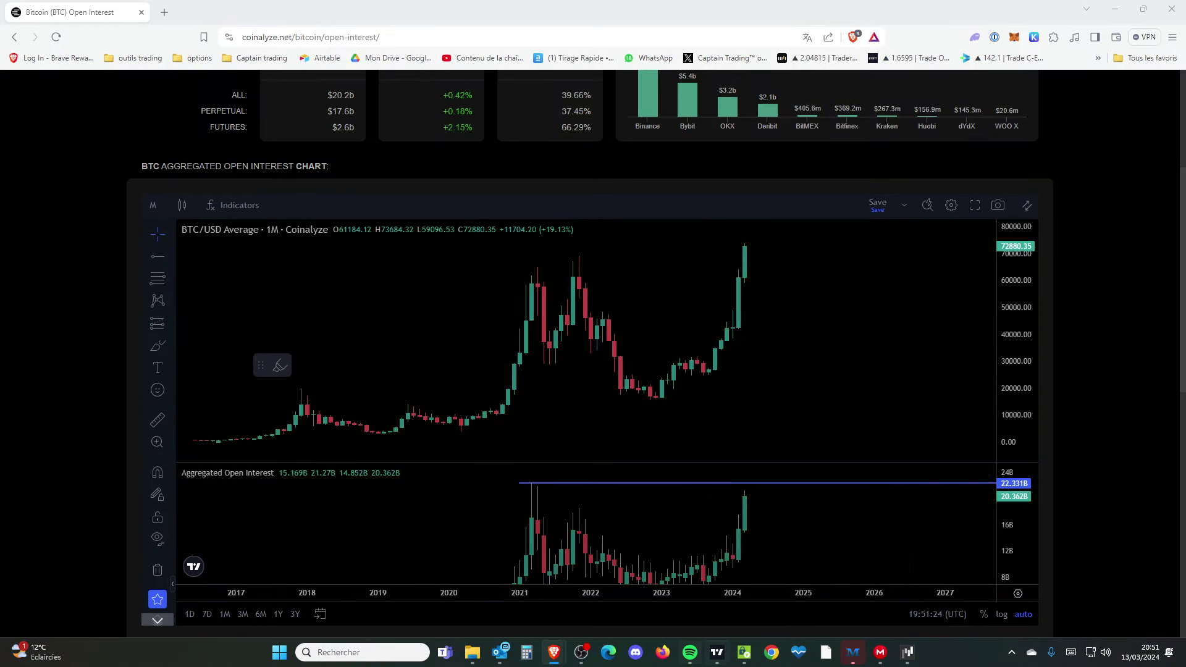
Switch to TradingView, load the watchlist "Liste rose" and sort its symbols by percentage change in descending order
click(716, 652)
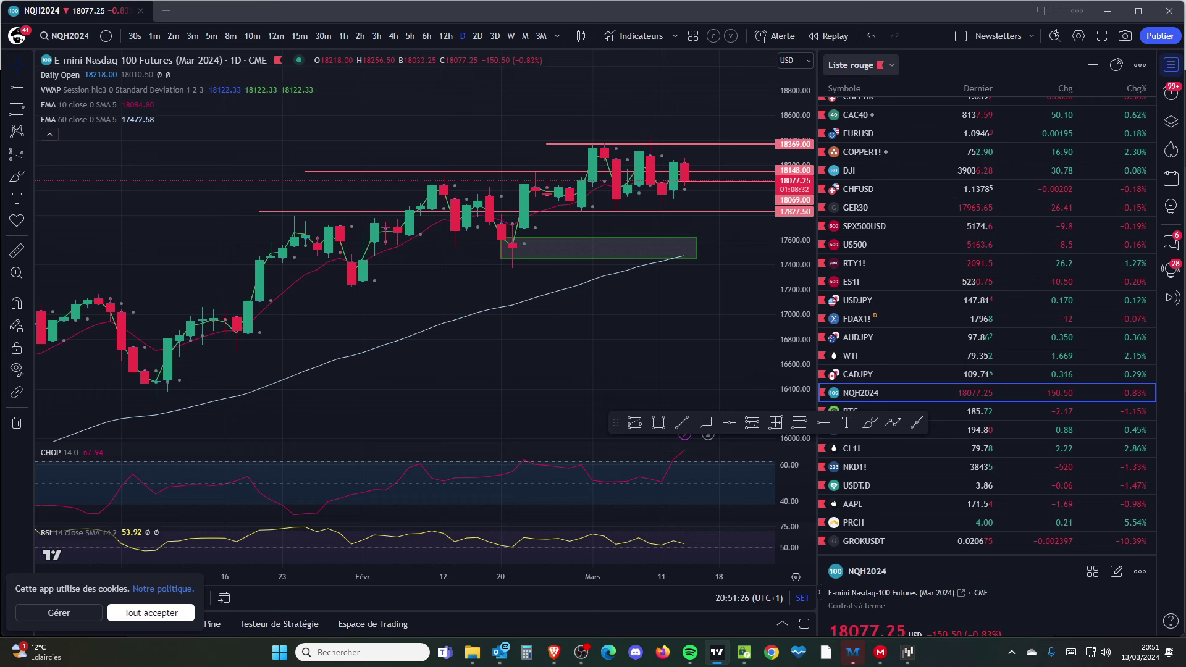
click(854, 65)
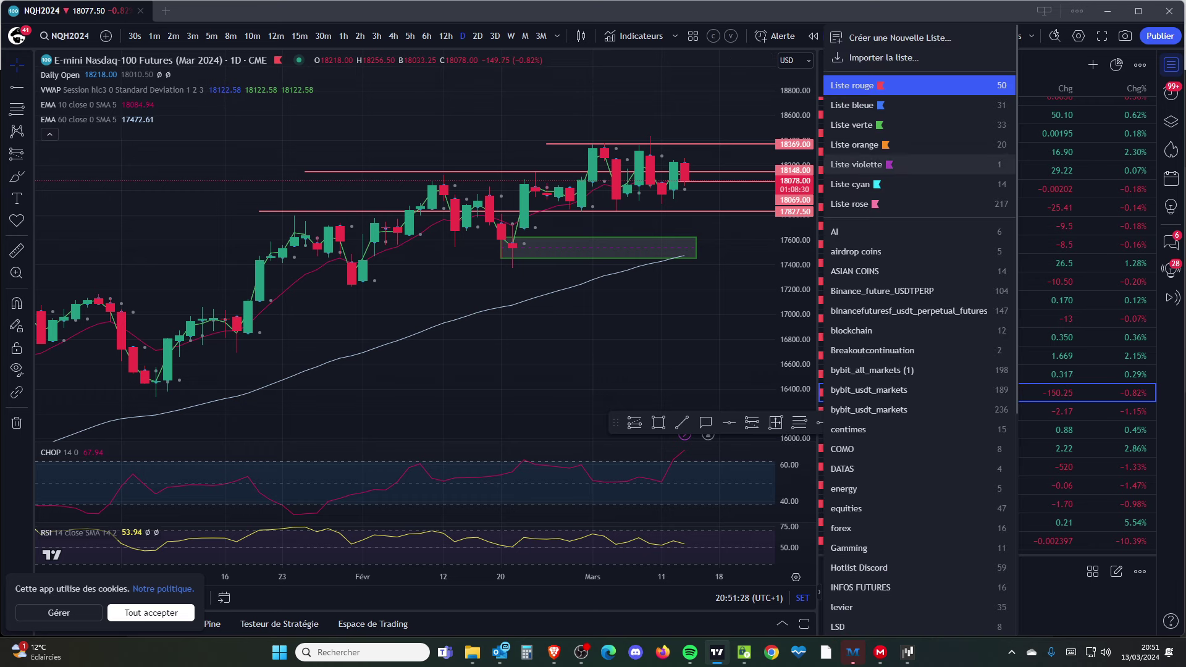
click(865, 204)
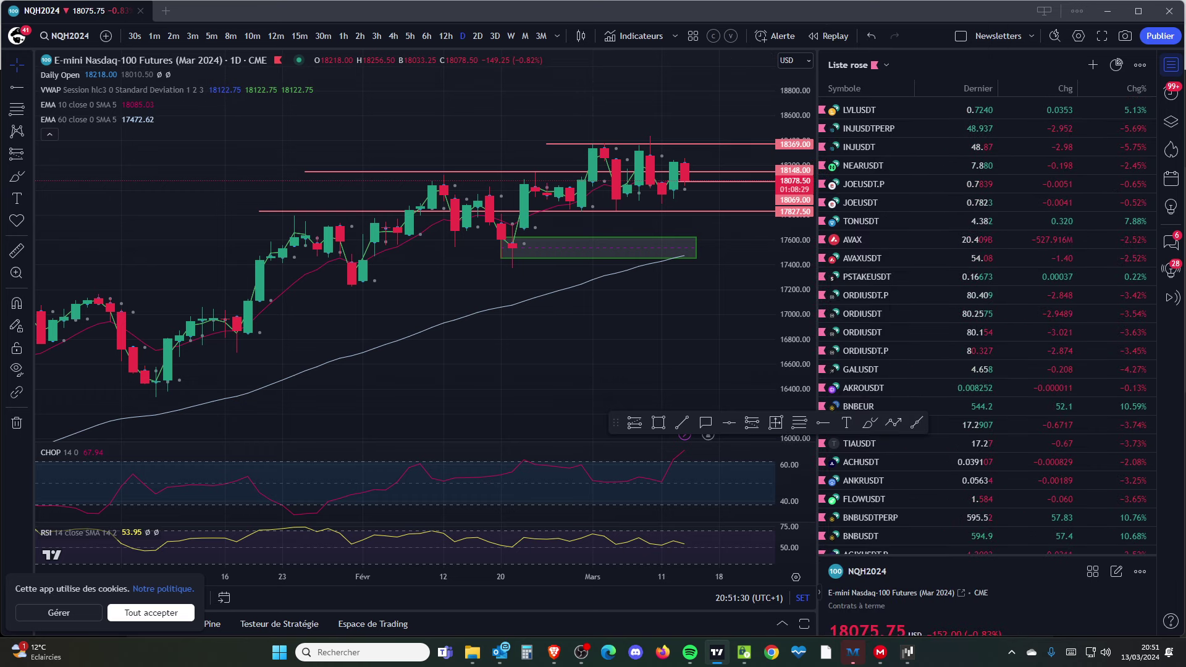
click(1135, 89)
click(1135, 88)
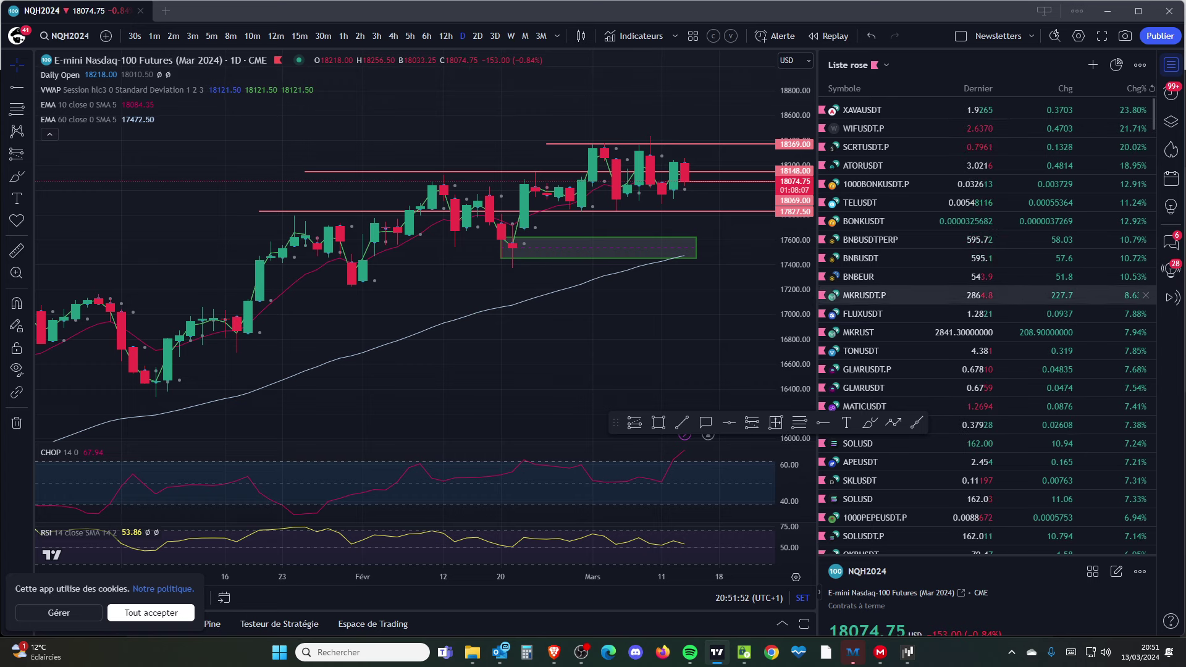
Review the altcoins in the sorted "Liste rose" watchlist, from the strongest daily gainers down to those up under 1%
scroll(988, 443, down, 2)
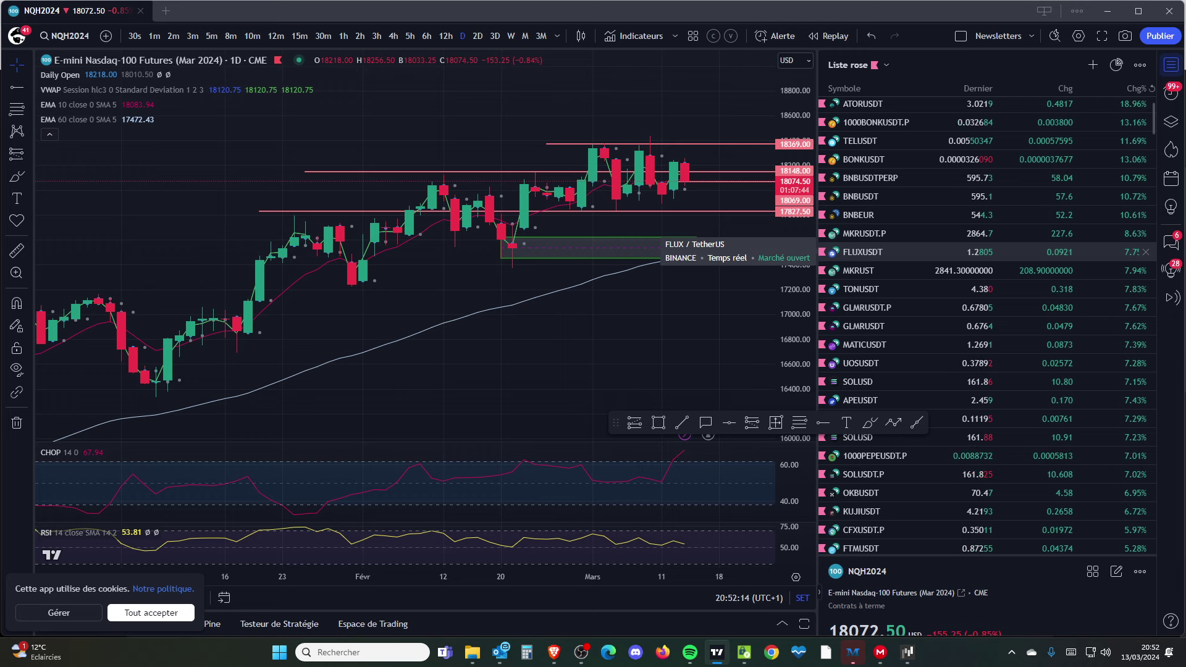
scroll(988, 247, up, 1)
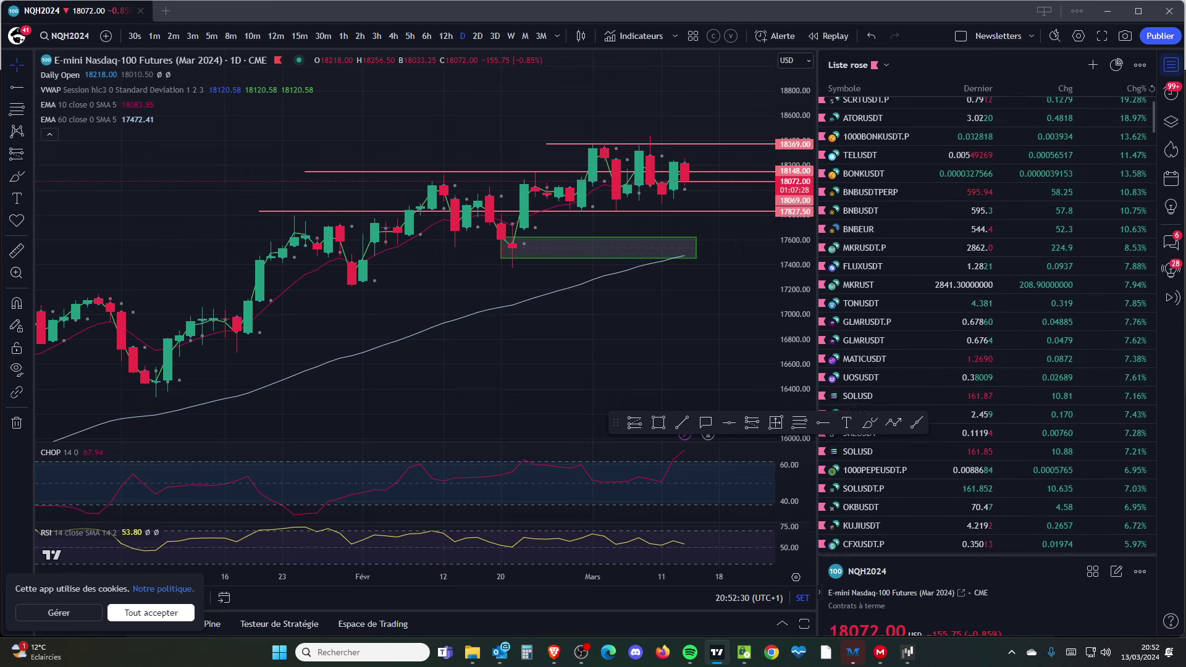
scroll(988, 242, down, 4)
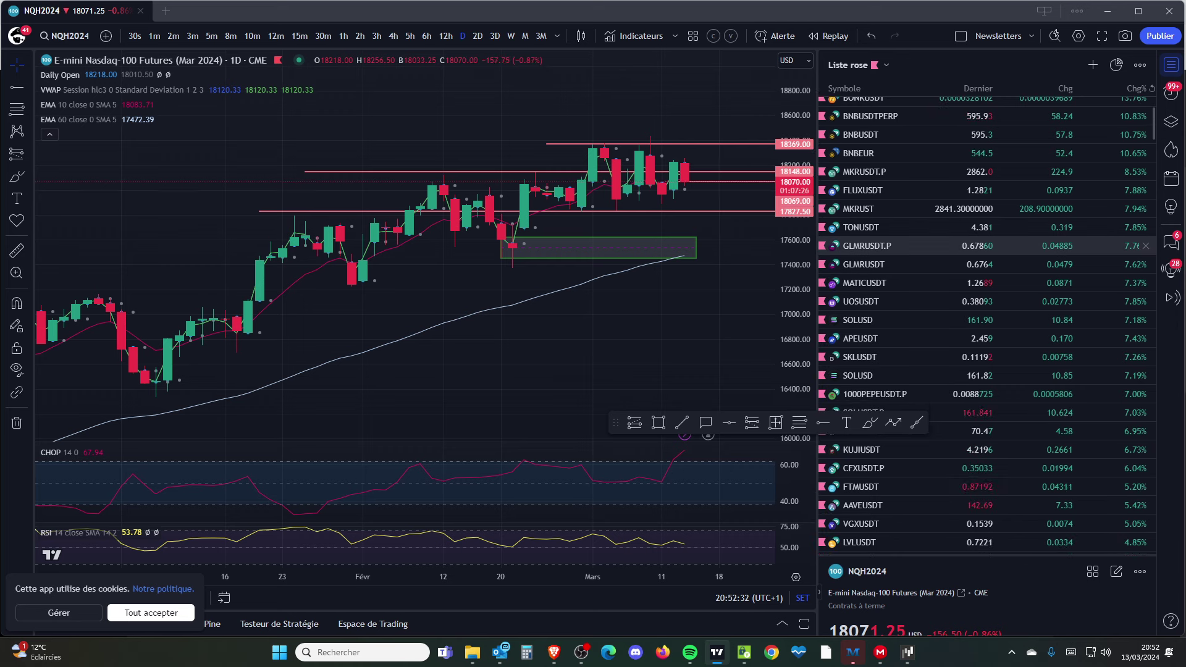
scroll(988, 245, down, 5)
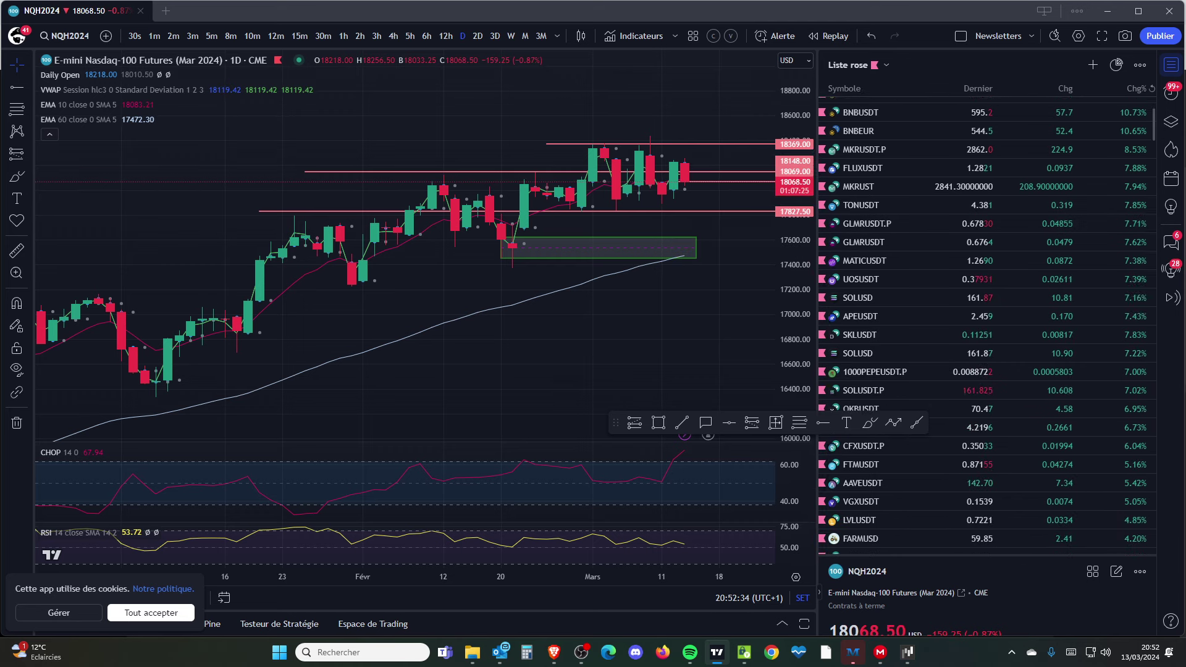
scroll(988, 247, down, 8)
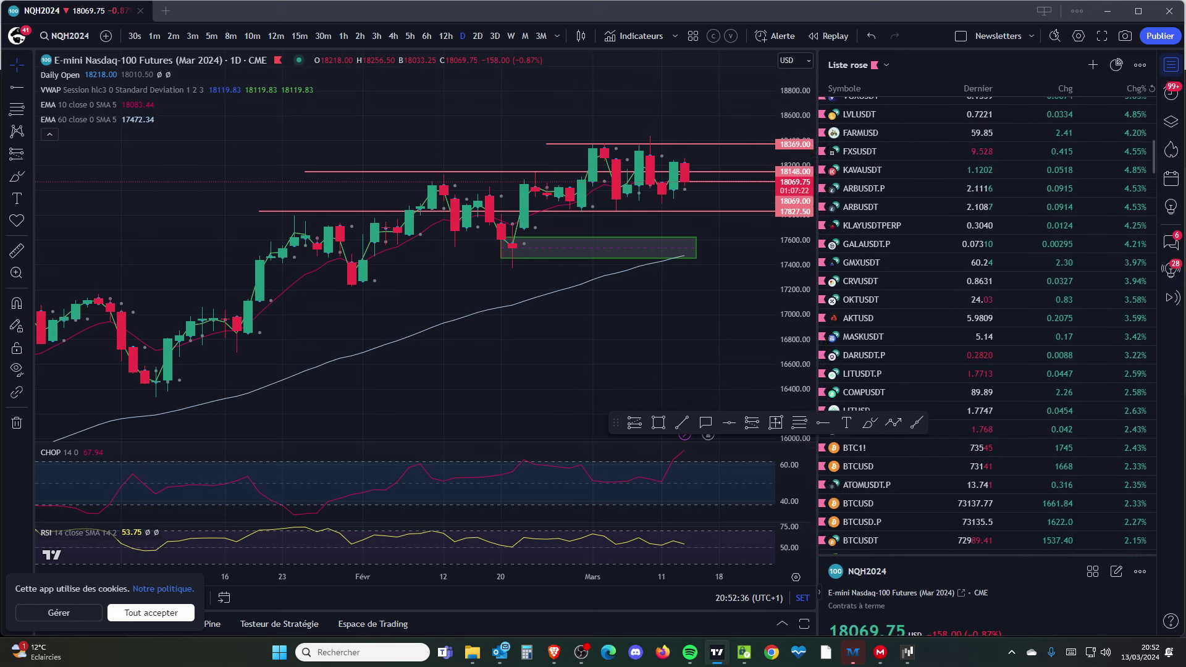
scroll(988, 247, down, 6)
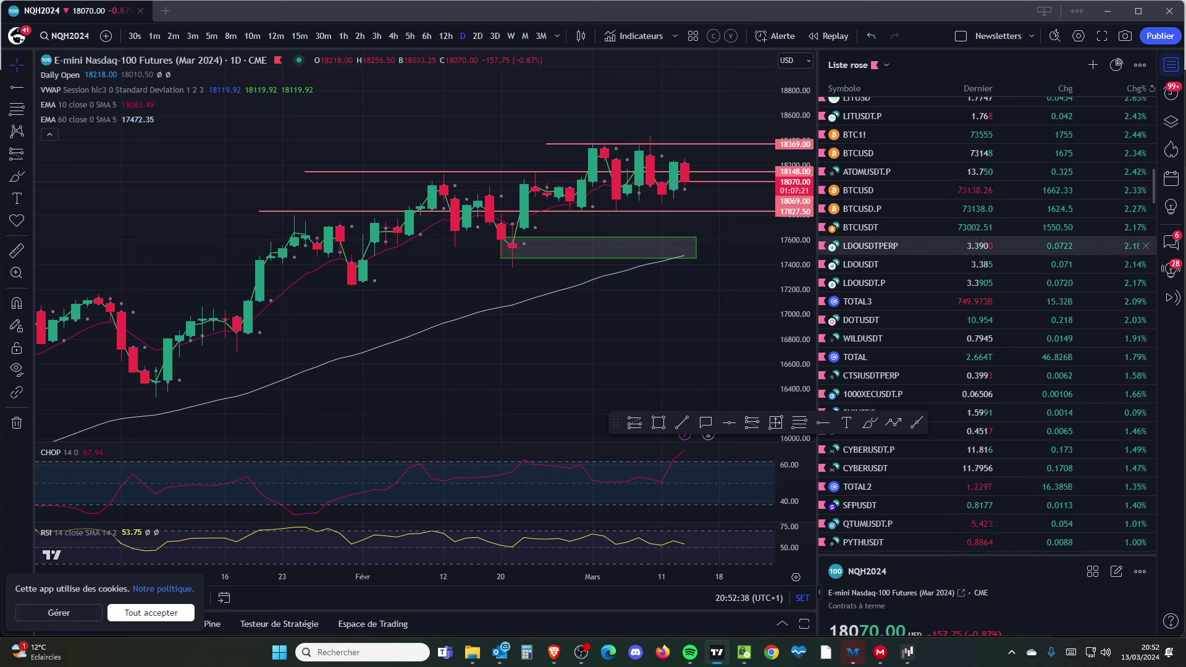
scroll(988, 246, down, 2)
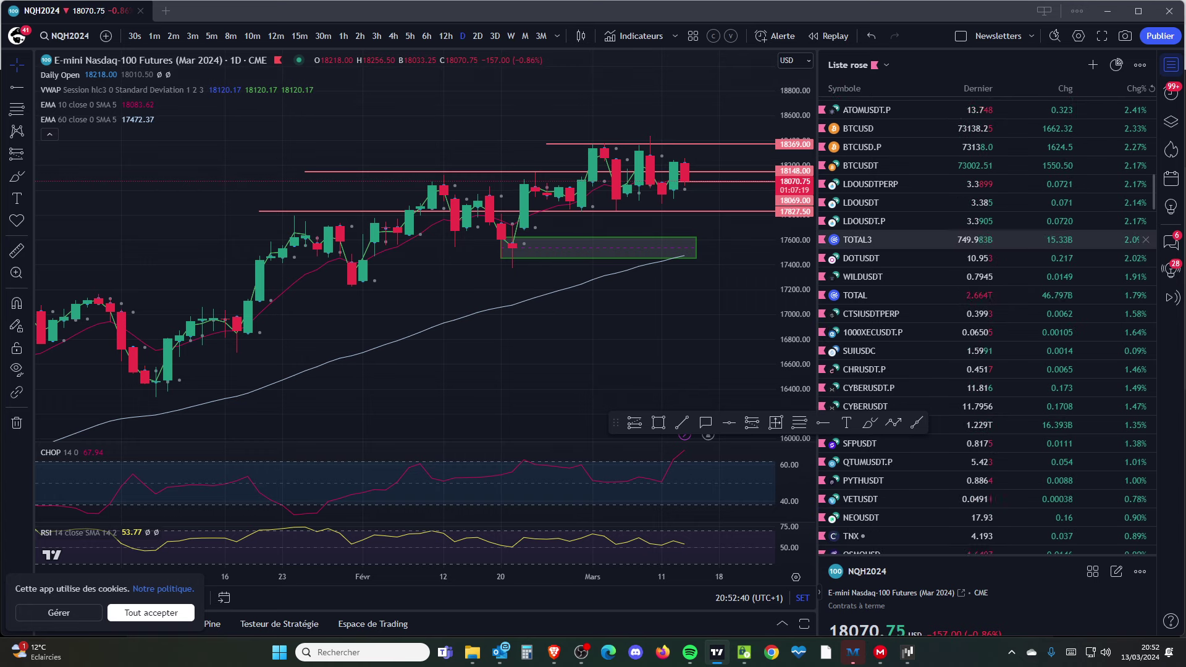
scroll(988, 244, down, 4)
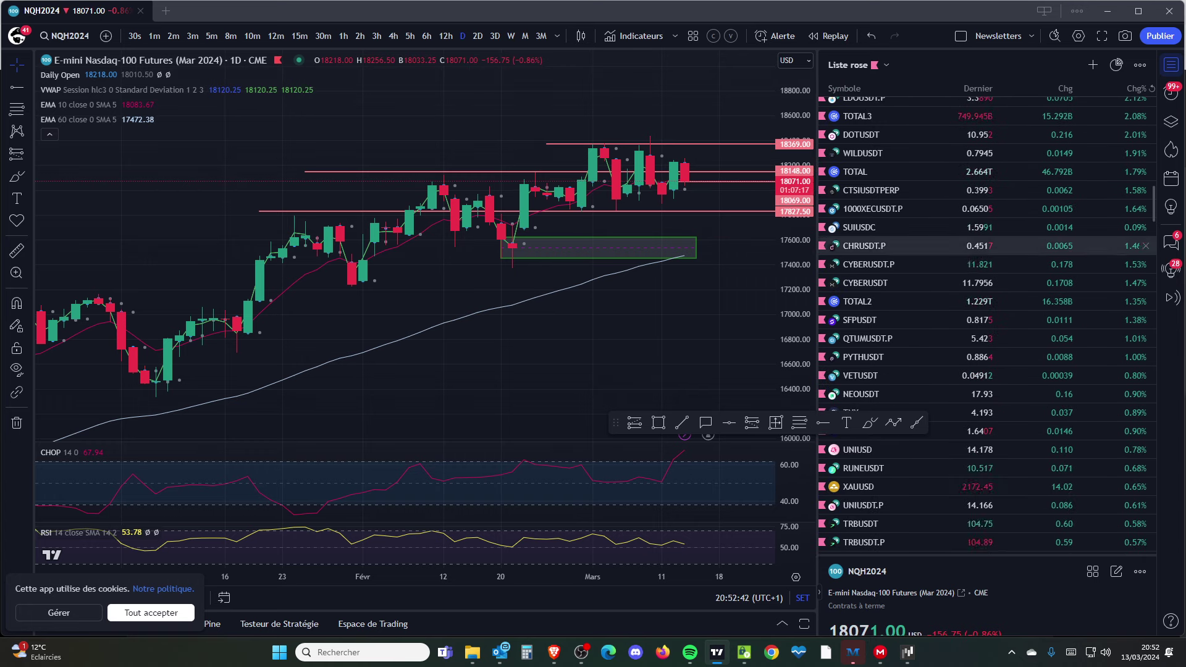
Review the weaker symbols in the sorted "Liste rose" watchlist, from the small gainers down to those losing more than 3%
scroll(988, 238, down, 4)
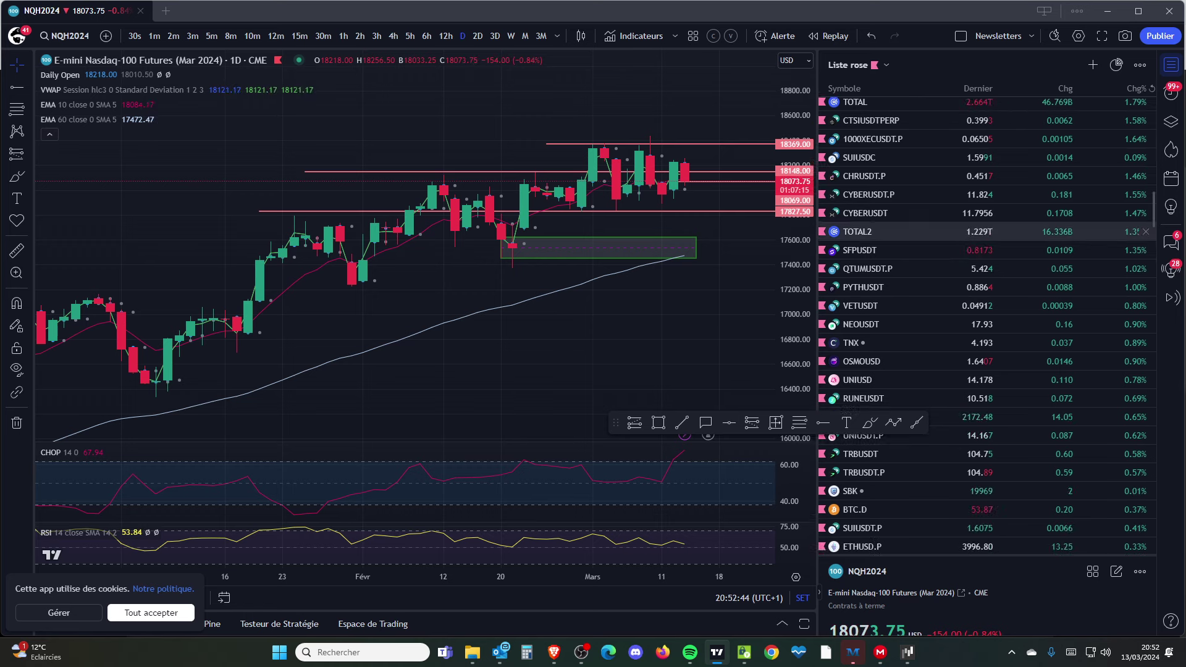
scroll(988, 247, down, 10)
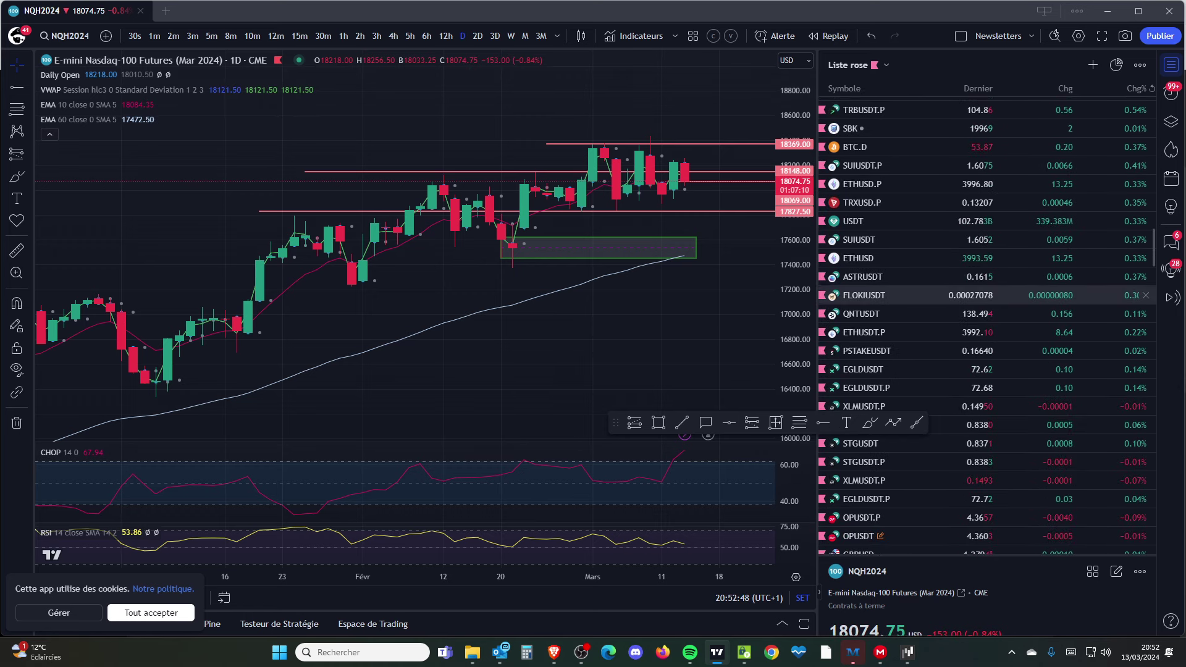
scroll(989, 276, down, 5)
scroll(988, 272, down, 7)
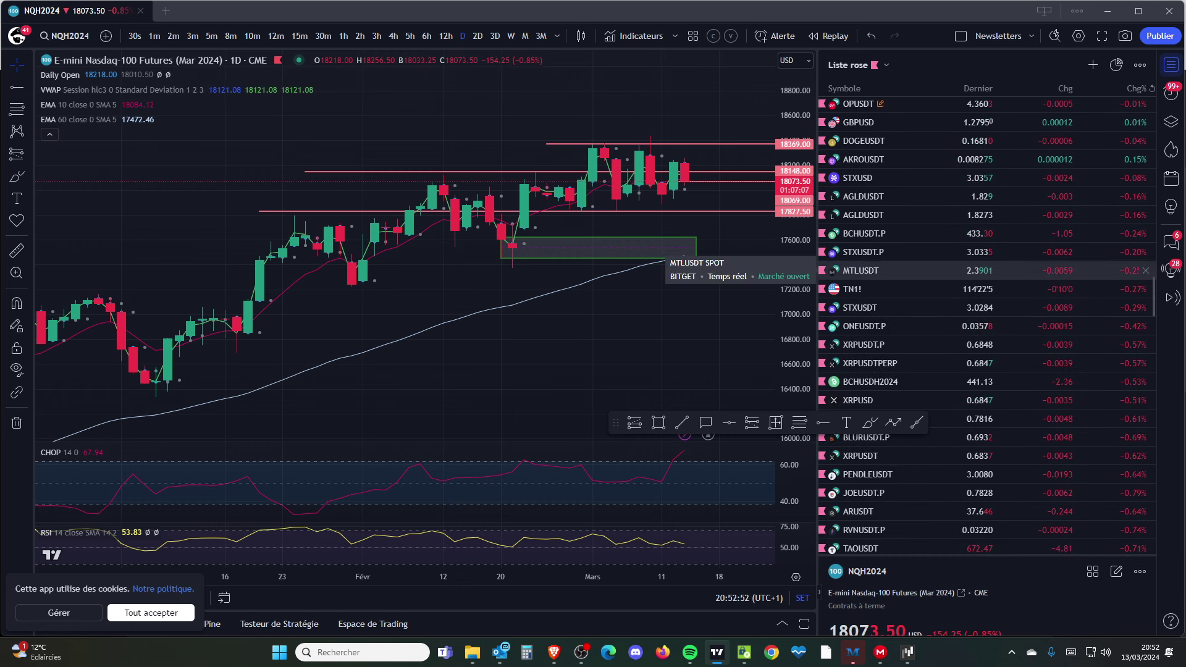
scroll(988, 272, down, 10)
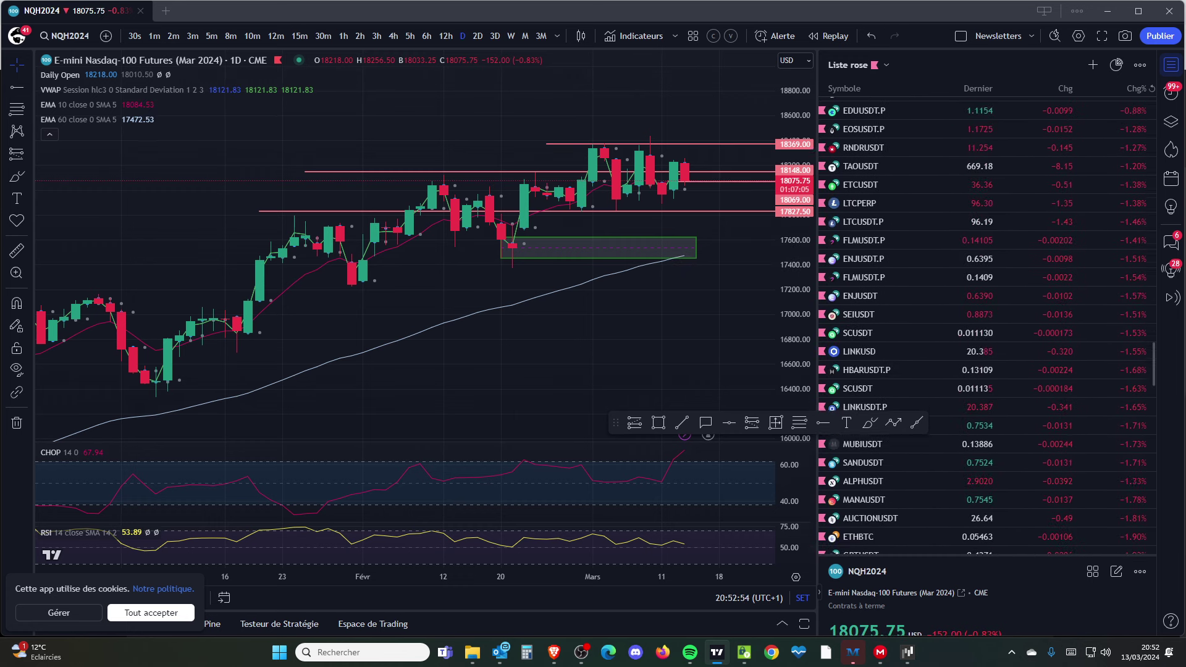
scroll(989, 272, down, 8)
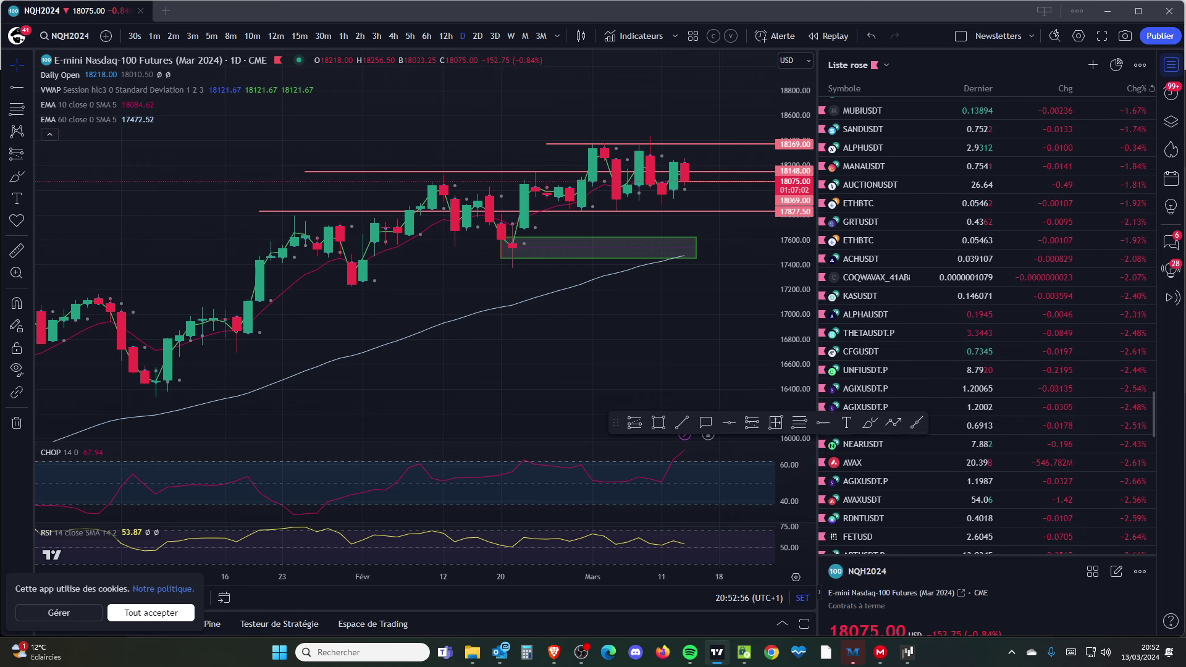
scroll(988, 264, down, 3)
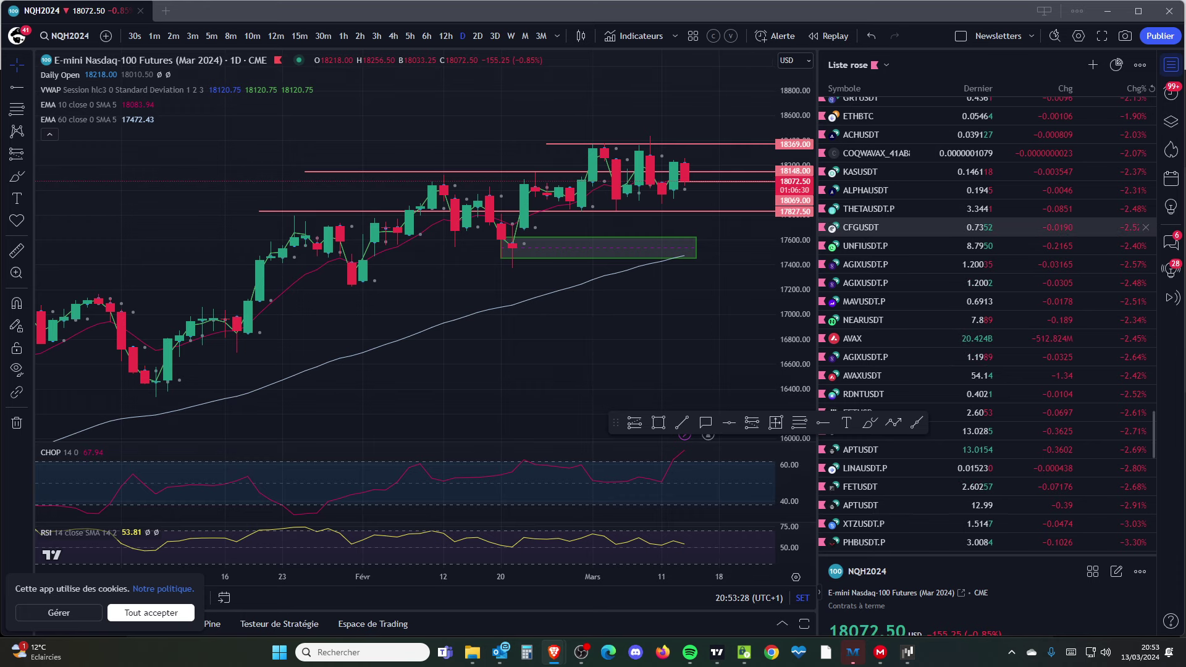
scroll(988, 321, down, 4)
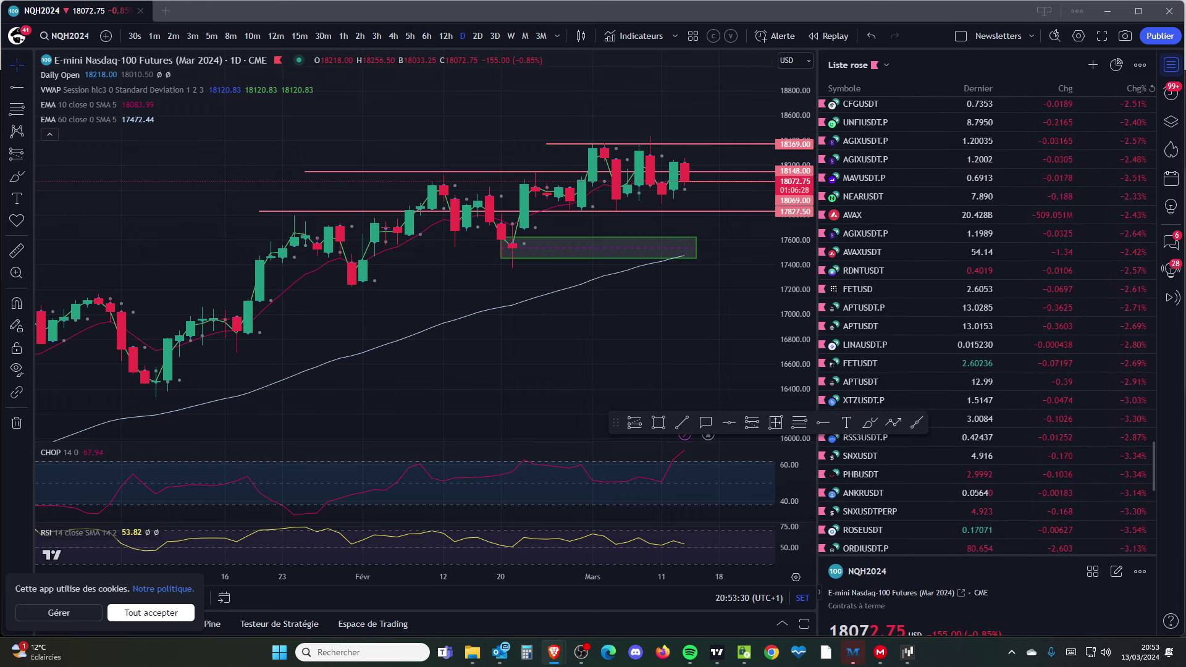
Return to the strongest gainers in the "Liste rose" watchlist and compare their daily changes with the BTC pairs
scroll(988, 321, up, 15)
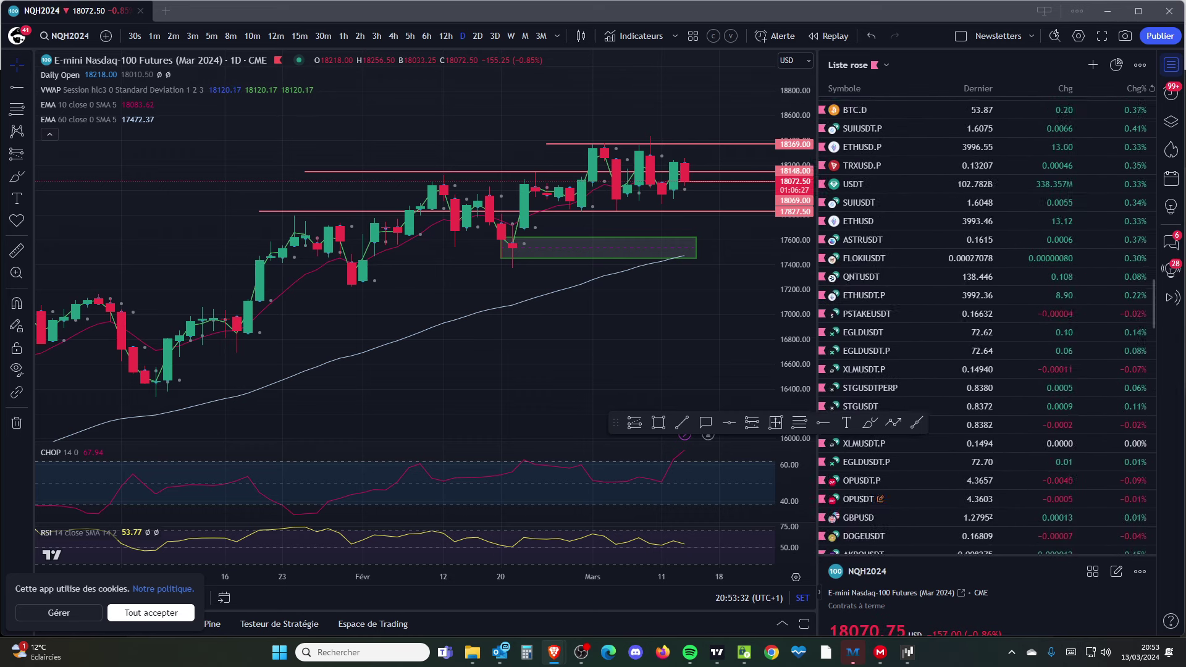
scroll(988, 376, up, 10)
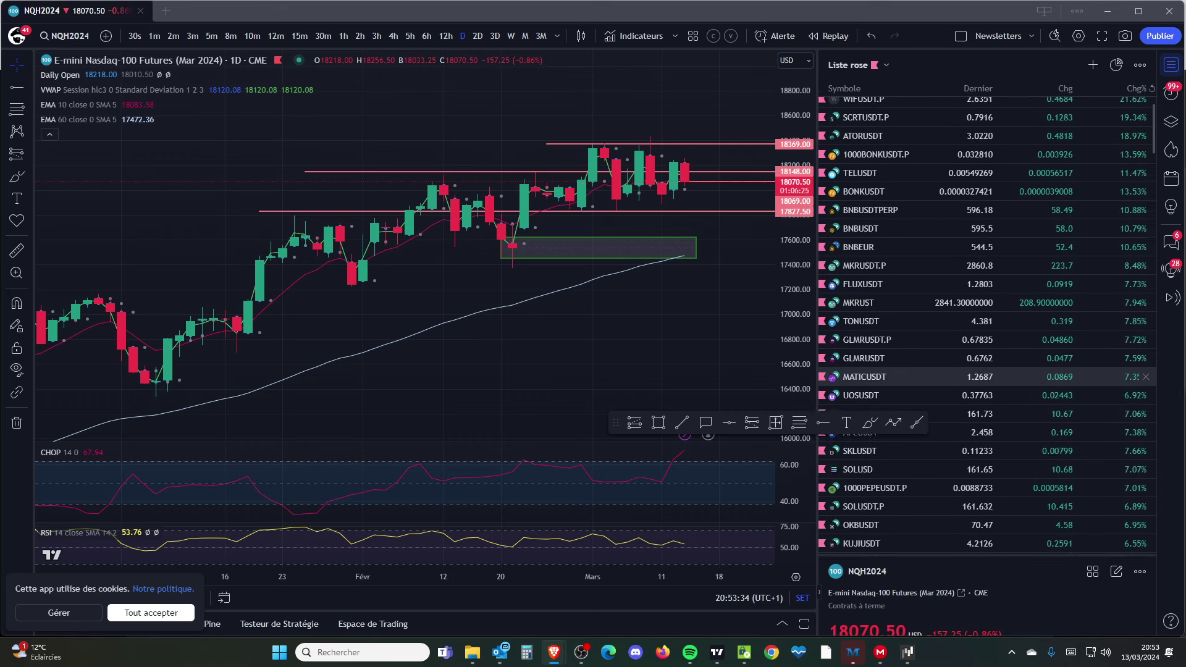
scroll(988, 377, up, 1)
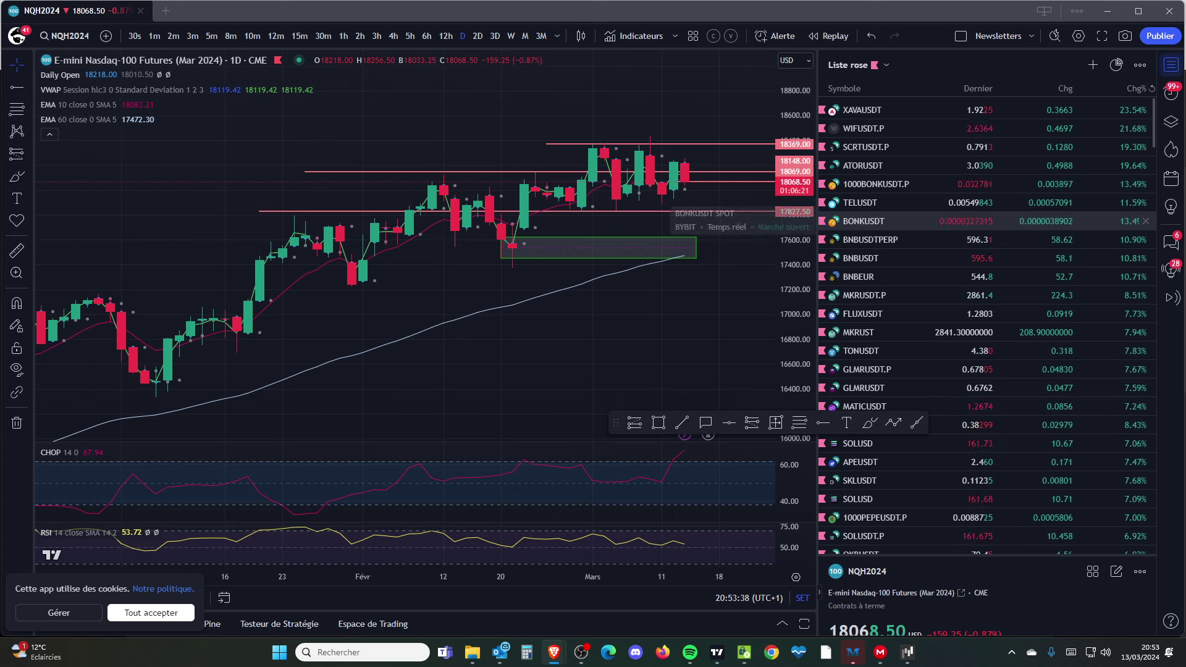
scroll(988, 221, down, 6)
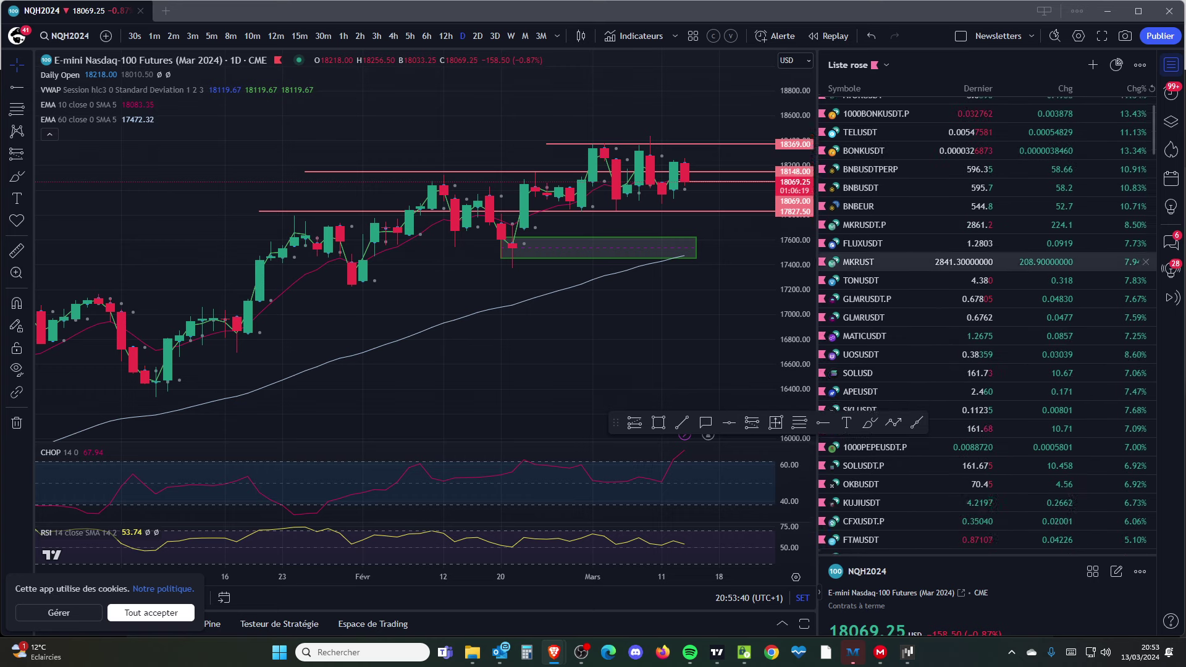
scroll(988, 210, down, 5)
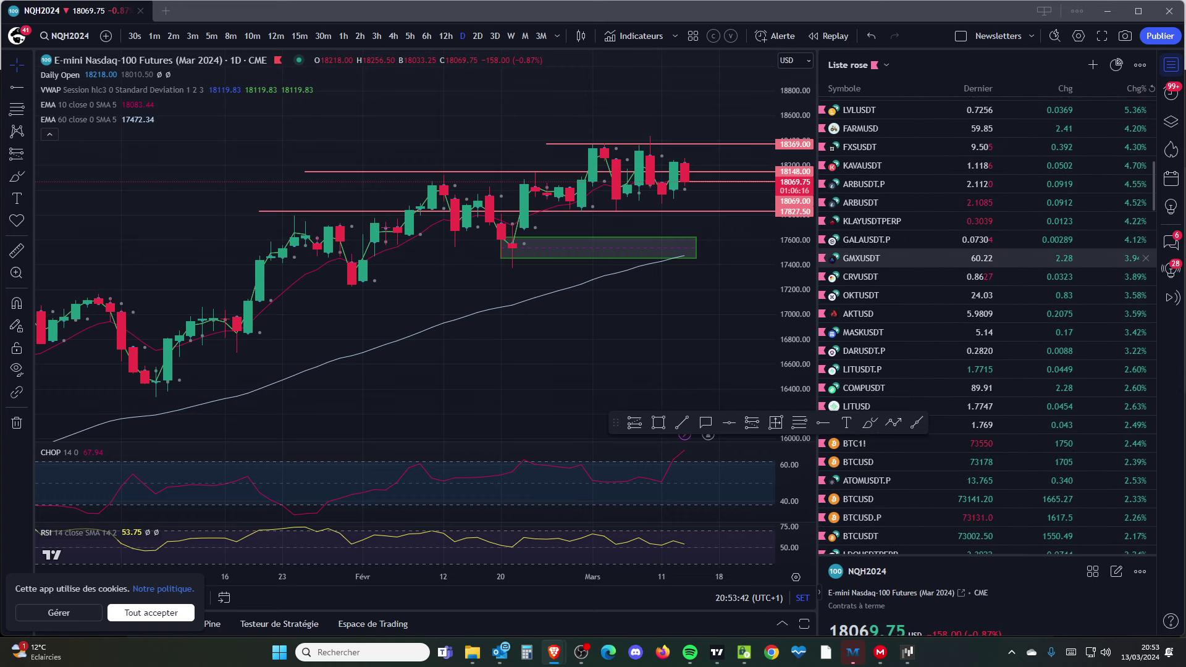
scroll(988, 197, up, 7)
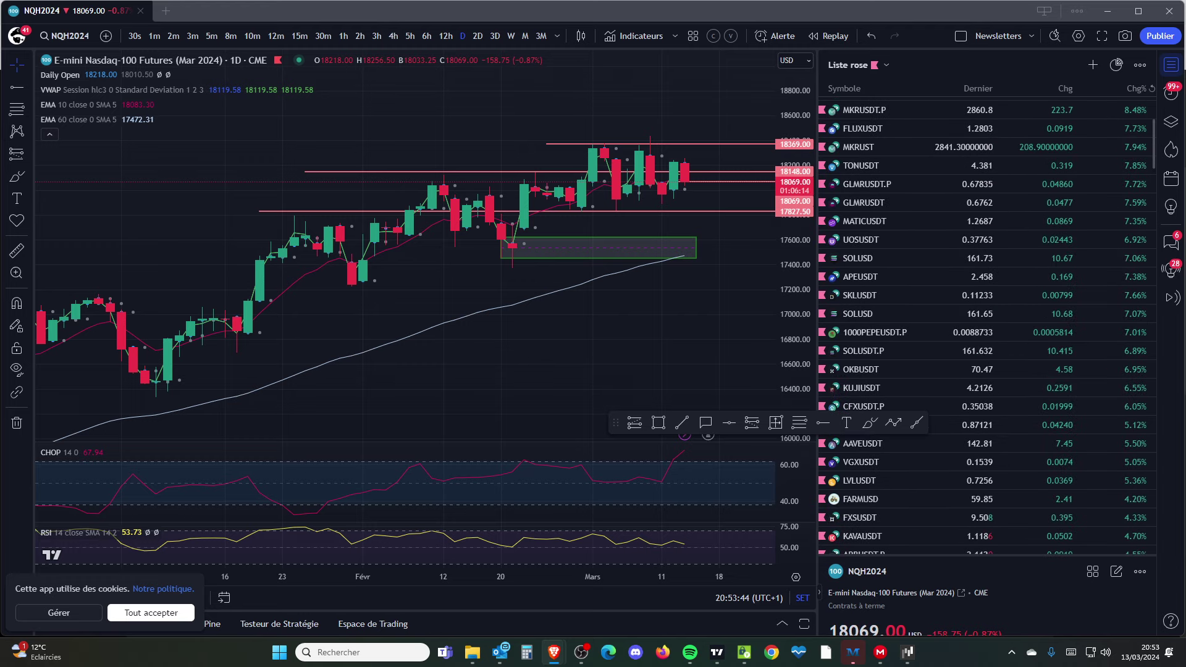
Load the Coinbase SOLUSD daily chart from the watchlist and bring the late-2021 top and its supply zone near 200 into view
click(964, 258)
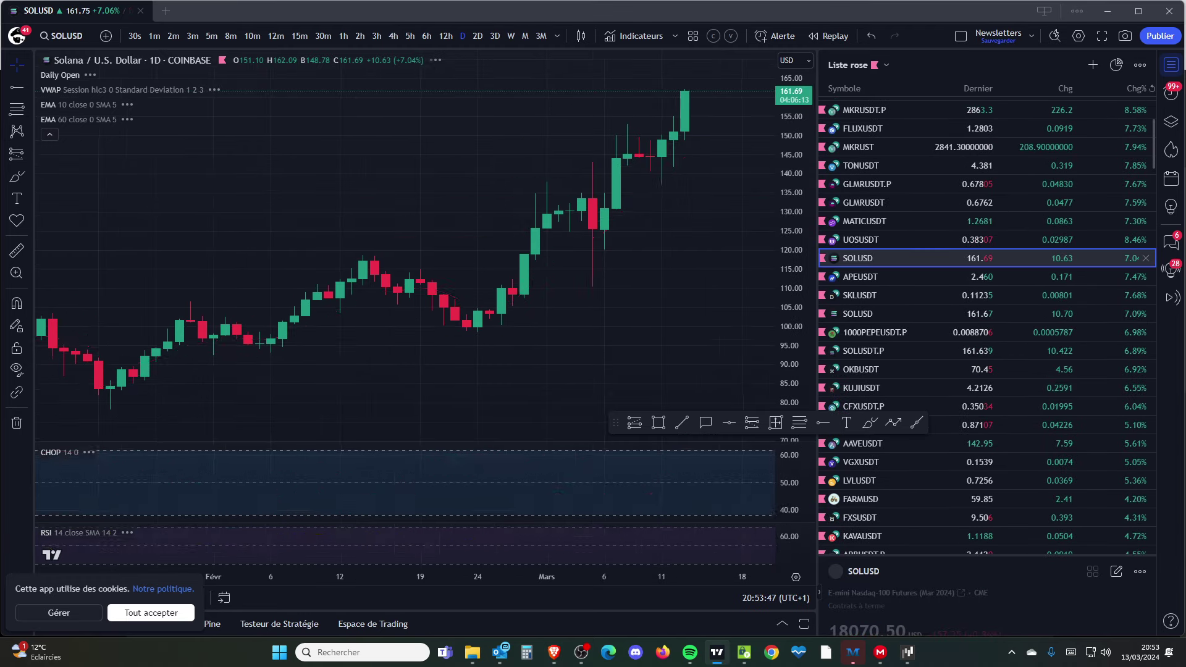
scroll(722, 255, down, 10)
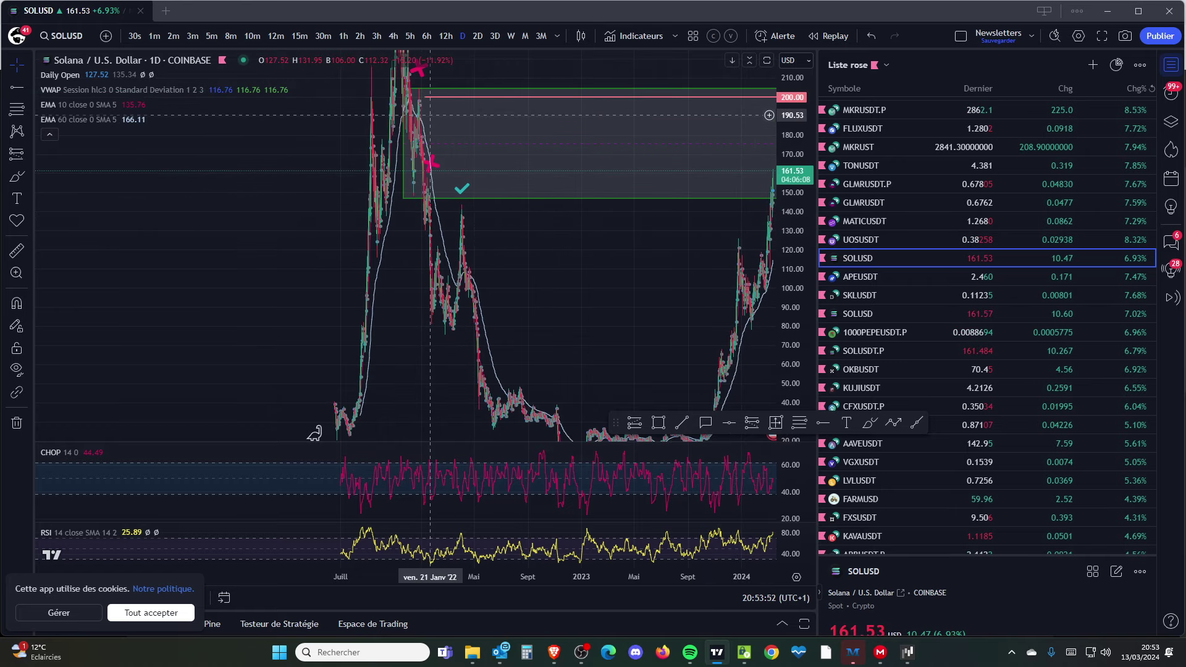
scroll(430, 115, up, 5)
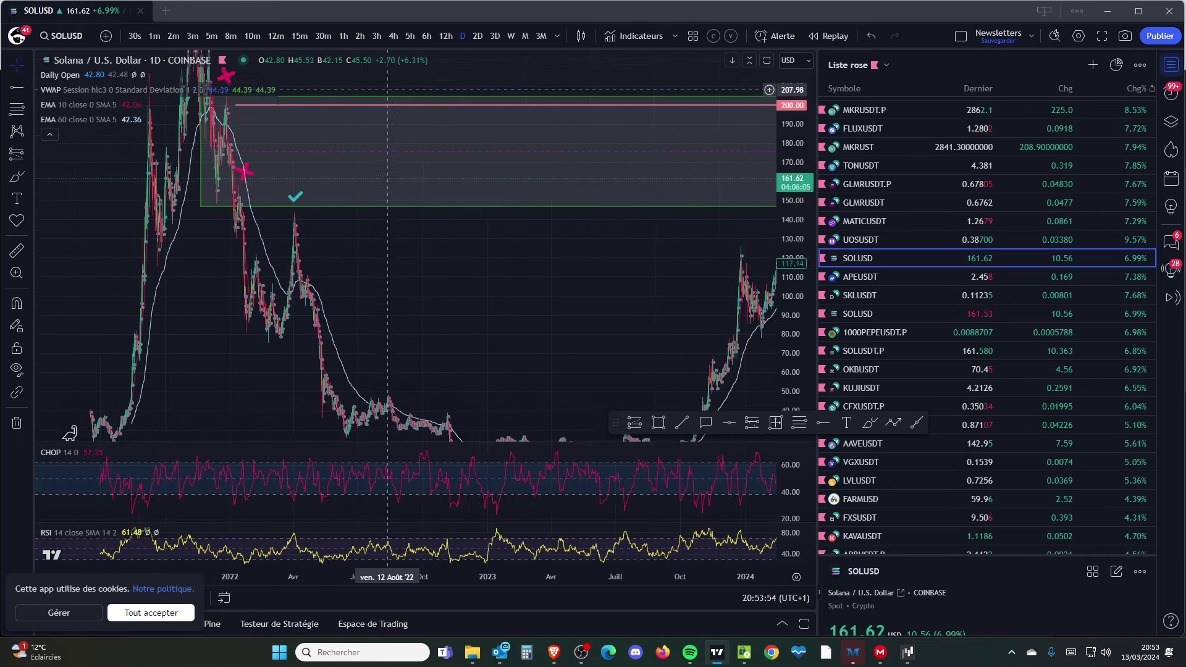
drag(387, 89, 459, 127)
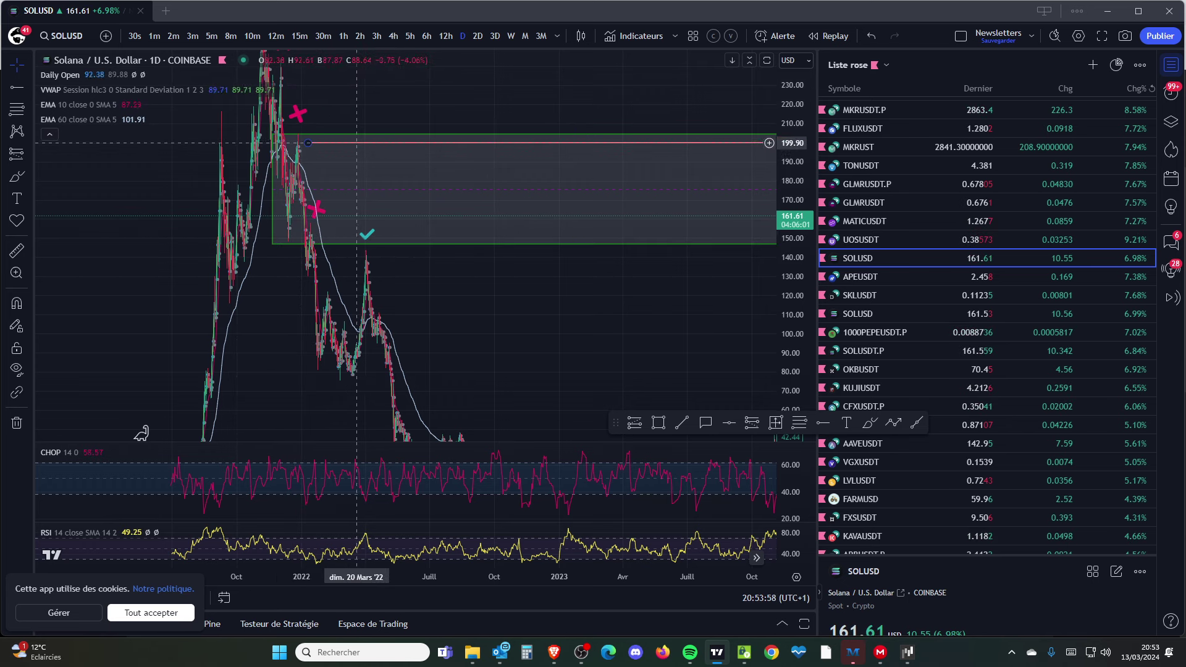
scroll(362, 136, up, 3)
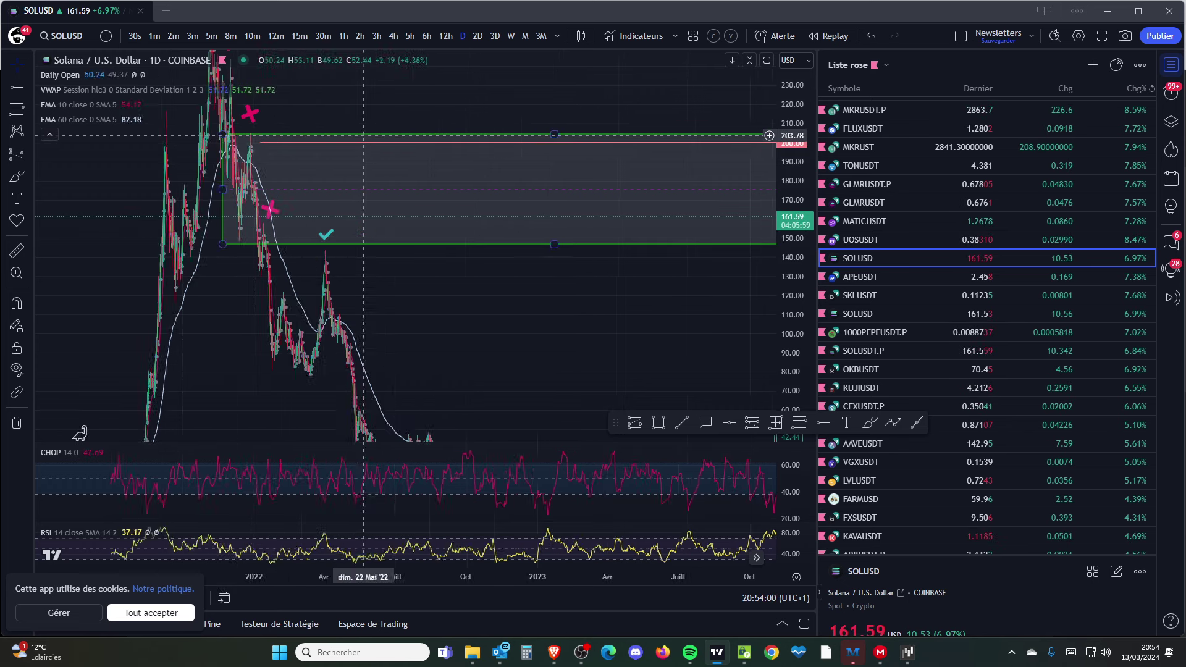
drag(396, 142, 738, 150)
scroll(738, 151, up, 4)
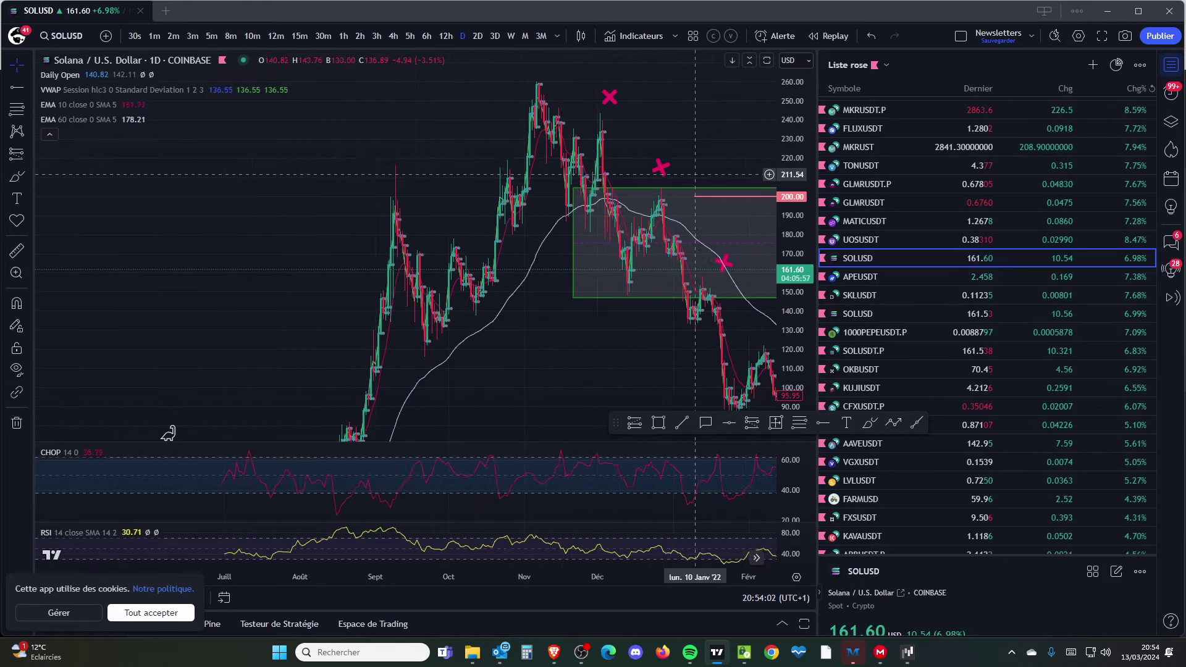
Draw a Fibonacci retracement on SOLUSD from 147.86 on 13 December 2021 to 204.10 on 2 January 2022
key(alt+f)
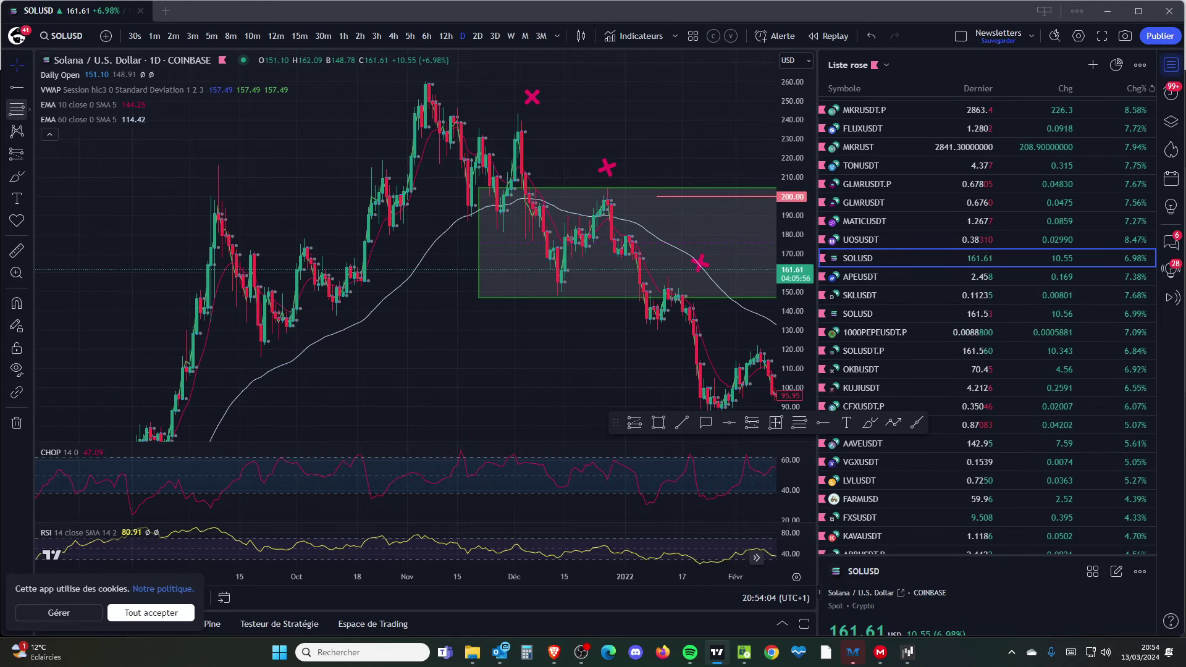
click(558, 296)
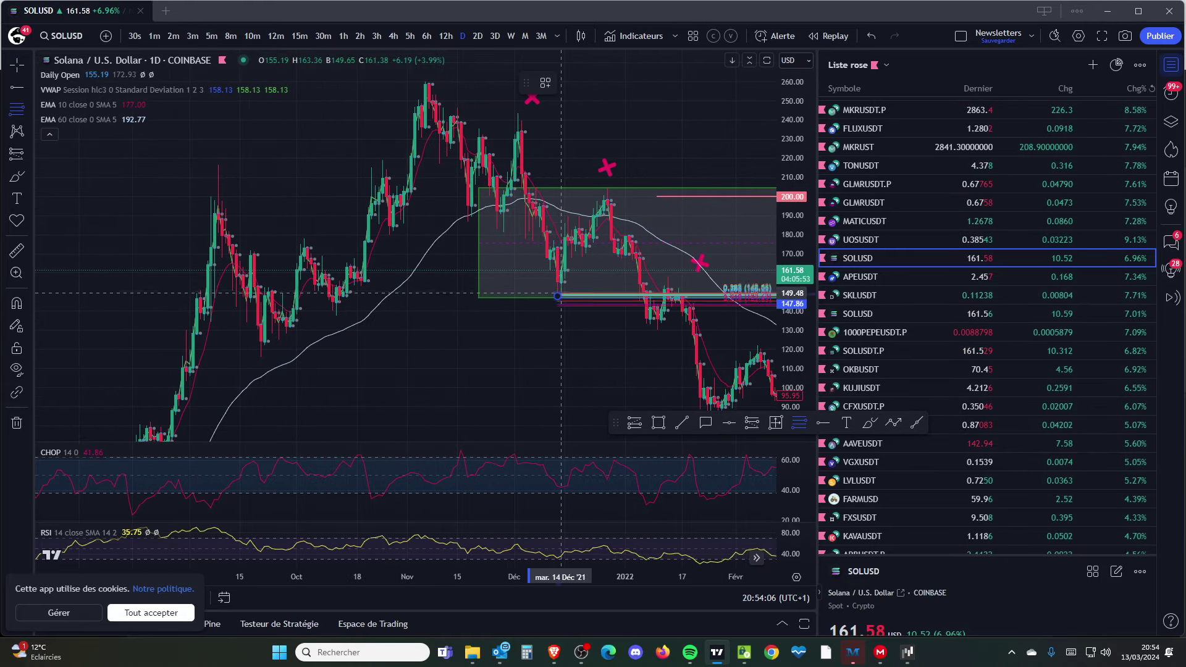
click(629, 189)
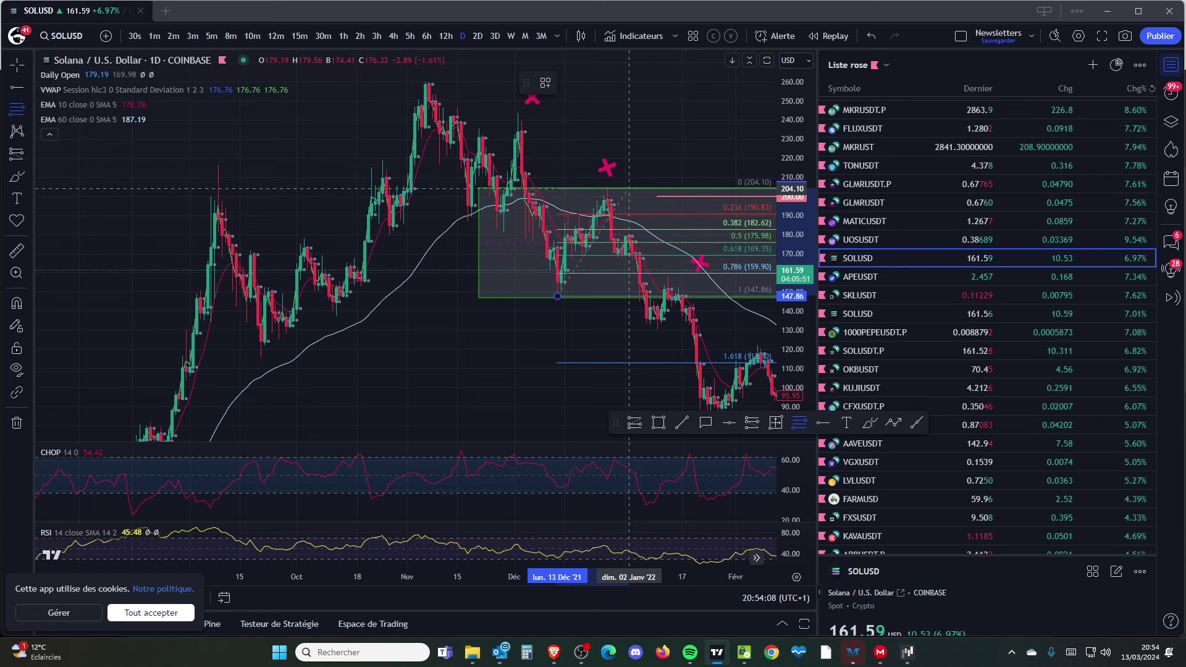
scroll(611, 163, up, 2)
scroll(611, 163, down, 2)
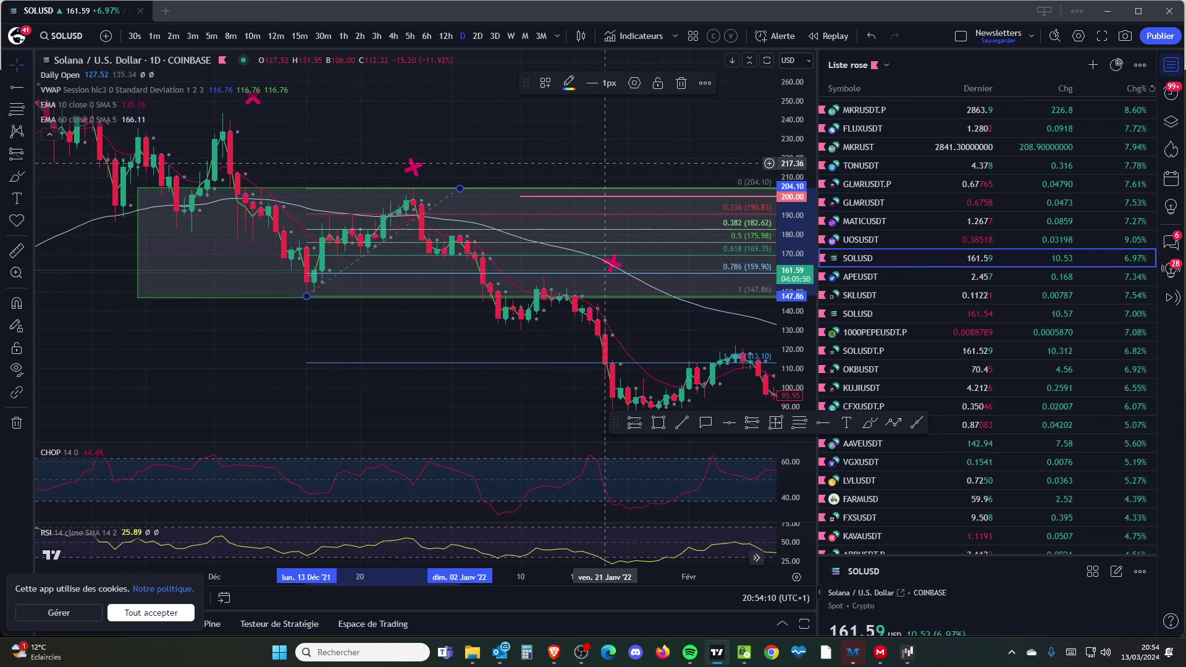
Brush short green lines at the late-2021 swing low near 181 and high near 240, and circle the candles between them near 195
click(17, 177)
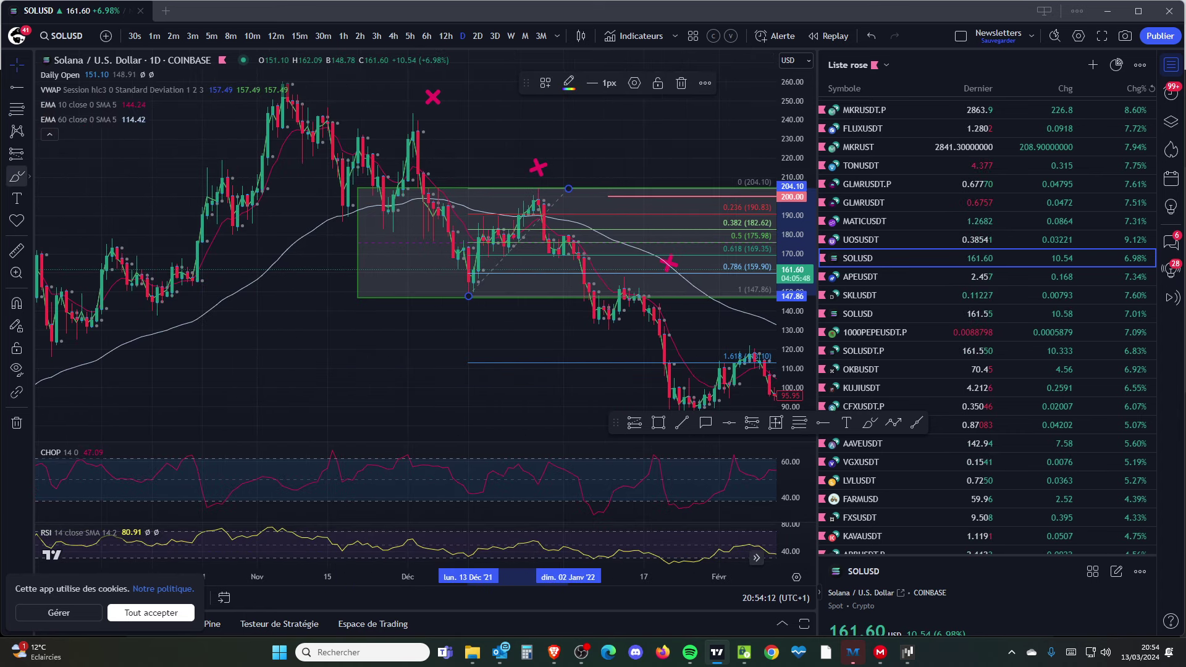
scroll(555, 250, down, 2)
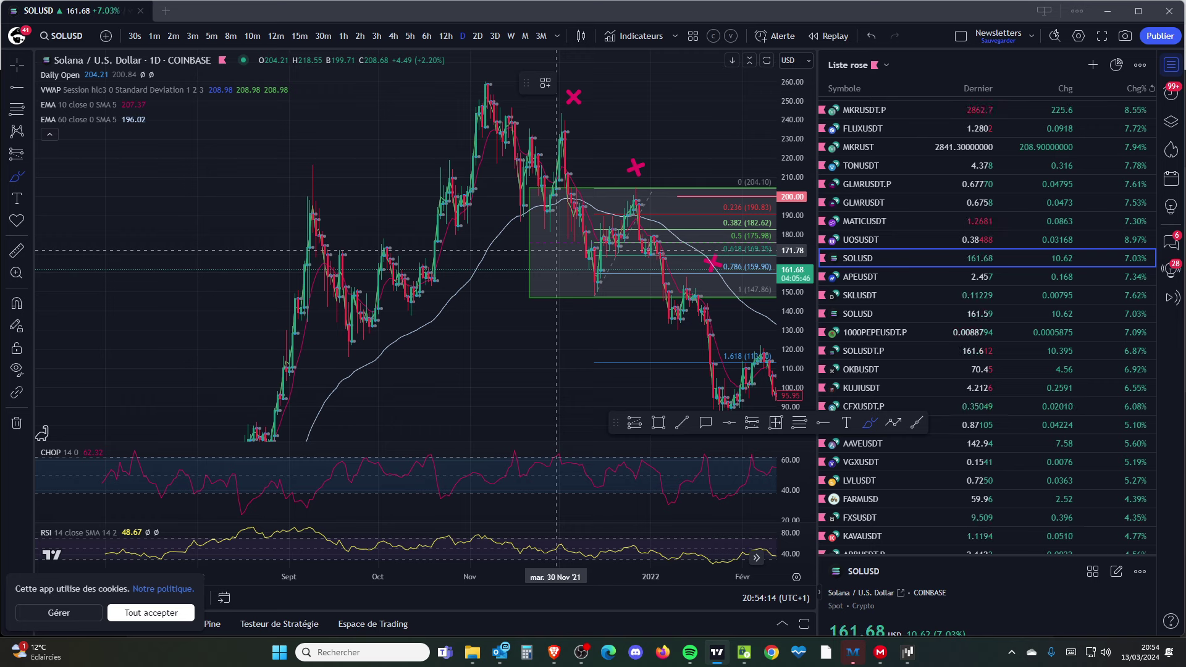
drag(536, 232, 582, 228)
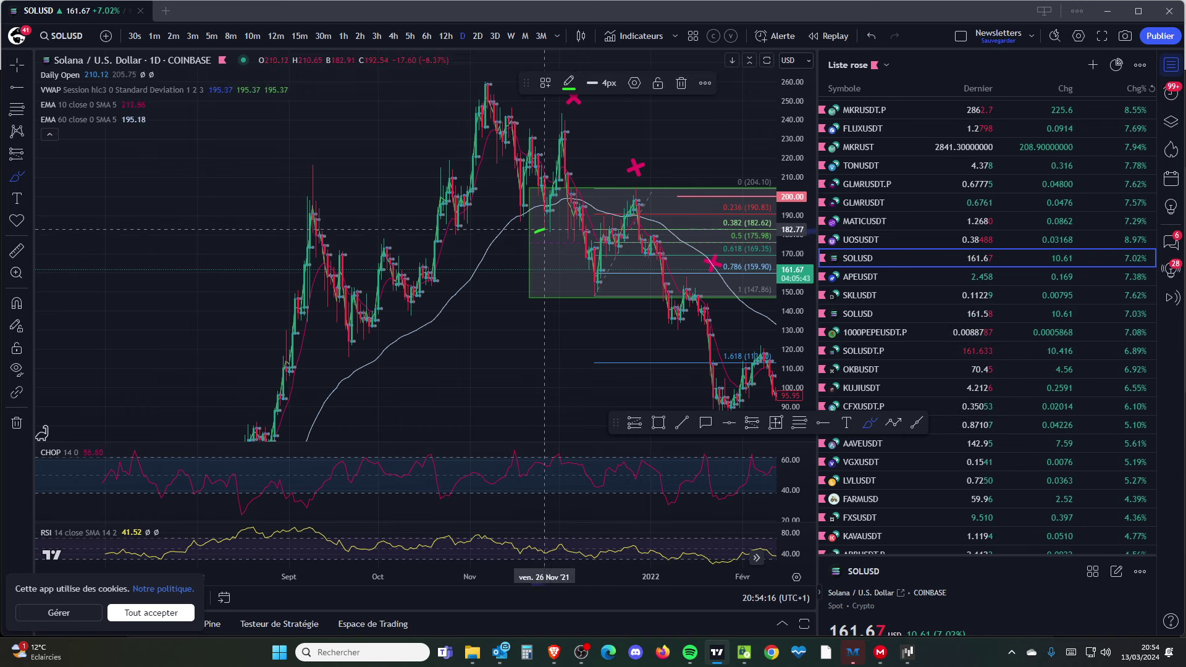
drag(560, 118, 603, 119)
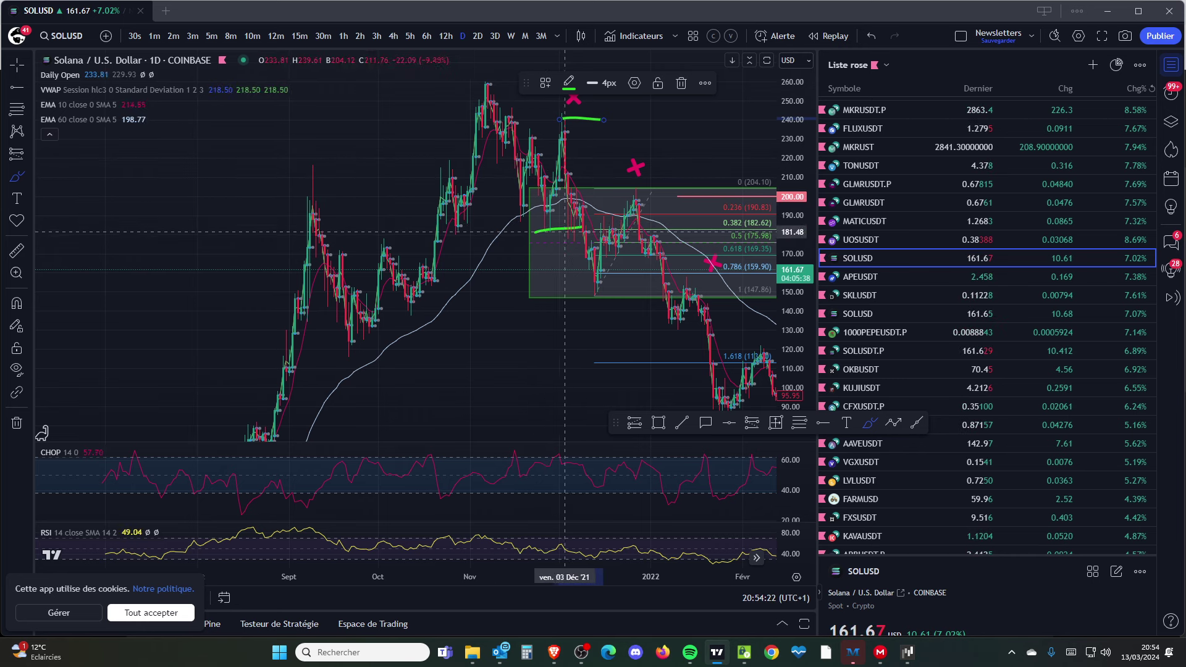
mouse_move(577, 229)
mouse_down()
mouse_move(593, 209)
mouse_move(568, 201)
mouse_move(600, 210)
mouse_up()
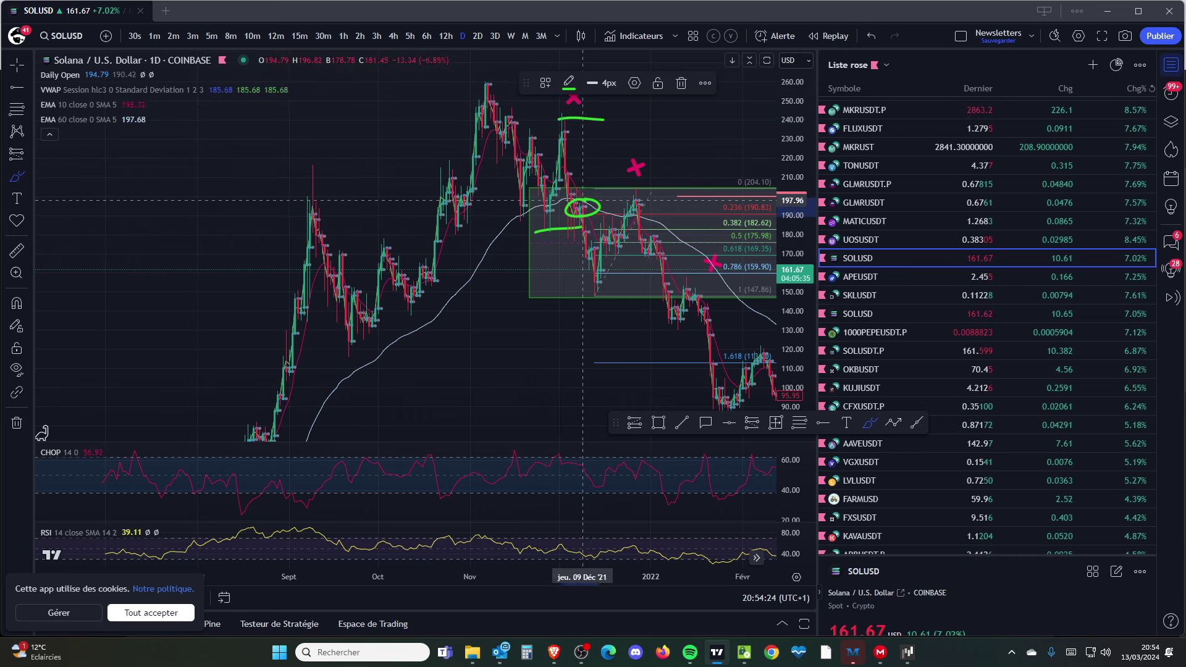
Brush a green path from the mid-December 2021 low up to the late-December high and down to about 90 in January 2022
scroll(602, 259, up, 5)
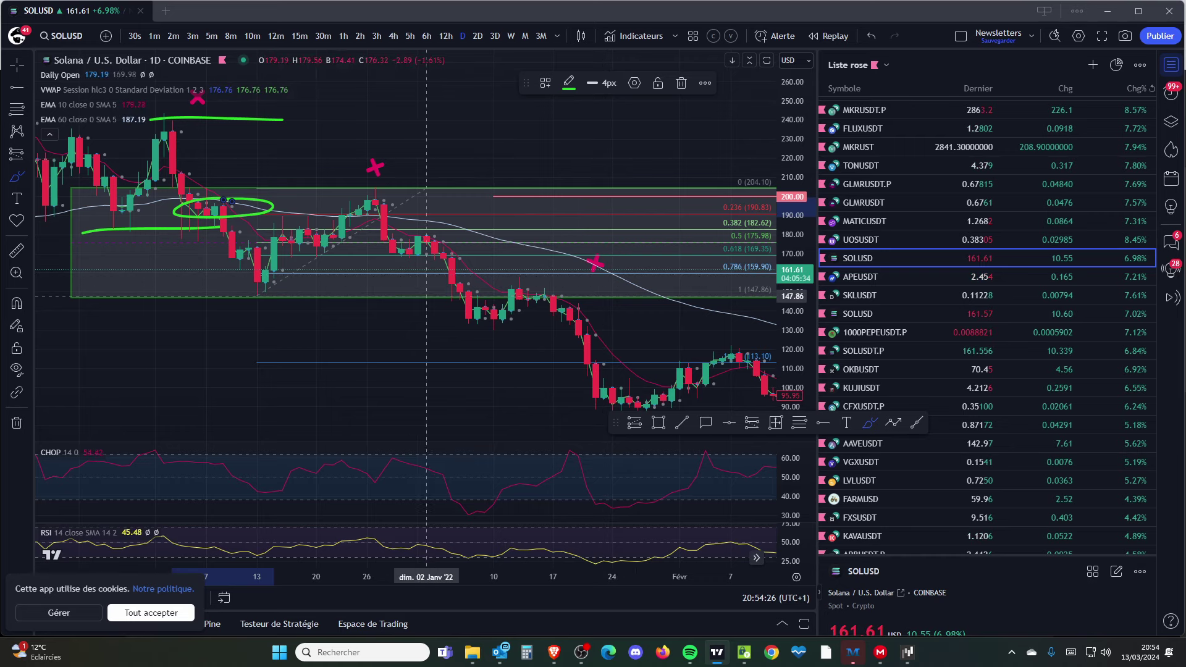
scroll(432, 291, down, 3)
mouse_move(500, 267)
mouse_down()
mouse_move(541, 219)
mouse_move(620, 408)
mouse_up()
scroll(620, 408, down, 3)
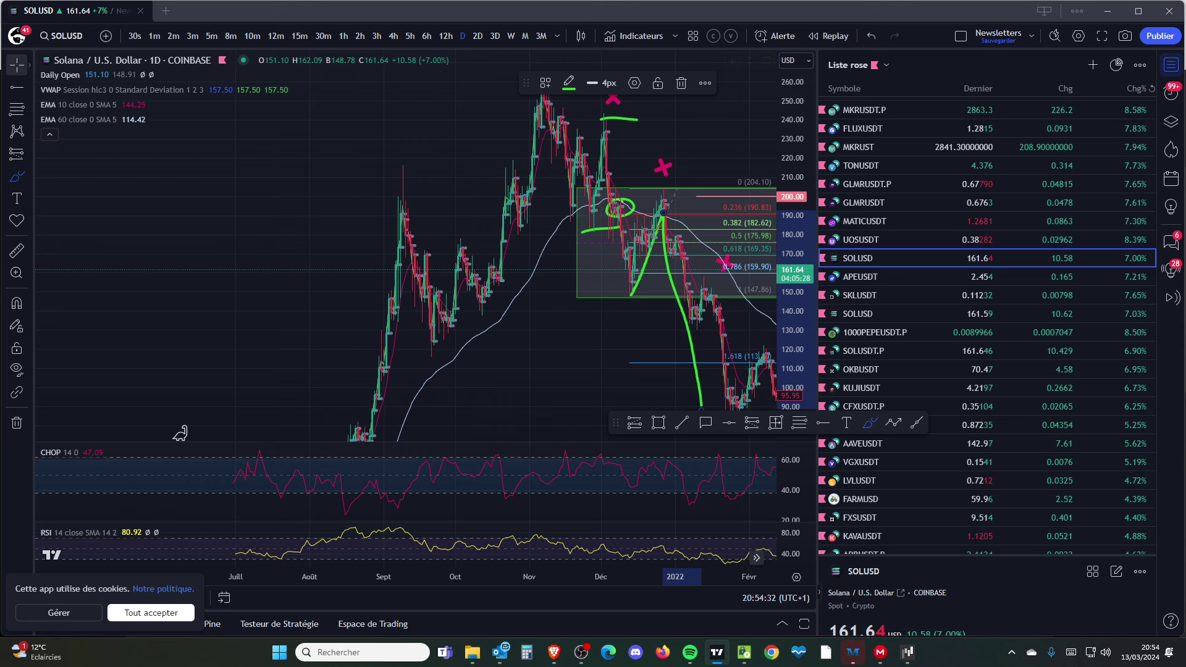
Examine where the March 2024 SOLUSD price stands within the Fibonacci levels and zone extended from the 2021 top
scroll(180, 433, up, 3)
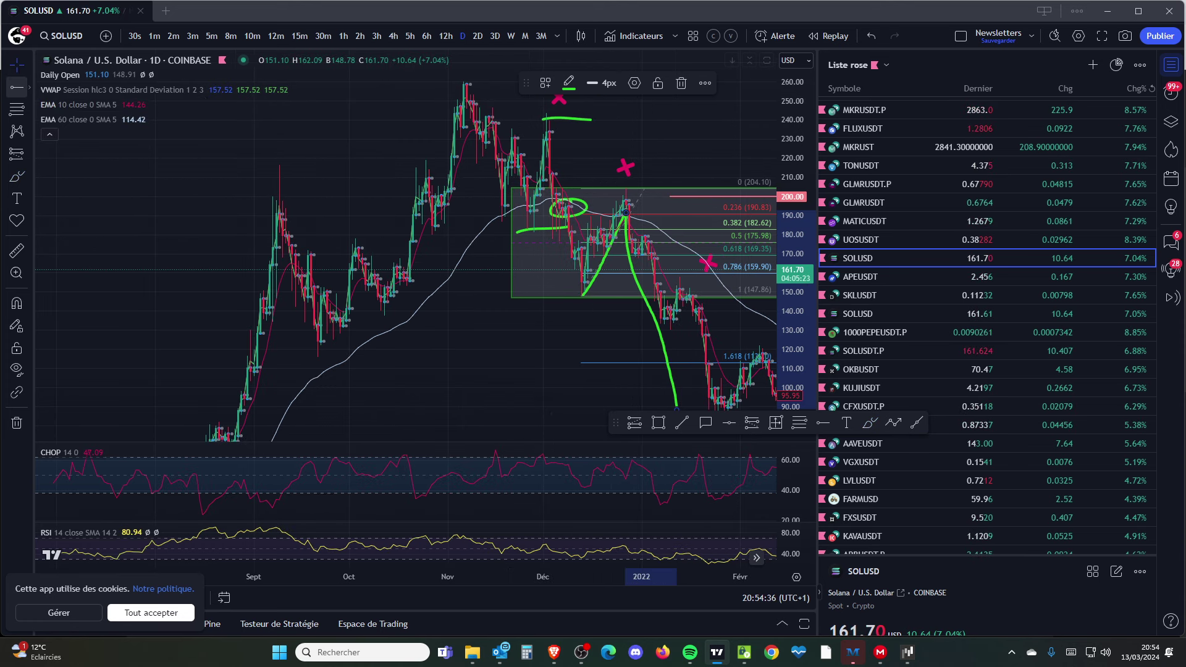
click(822, 423)
drag(626, 171, 522, 186)
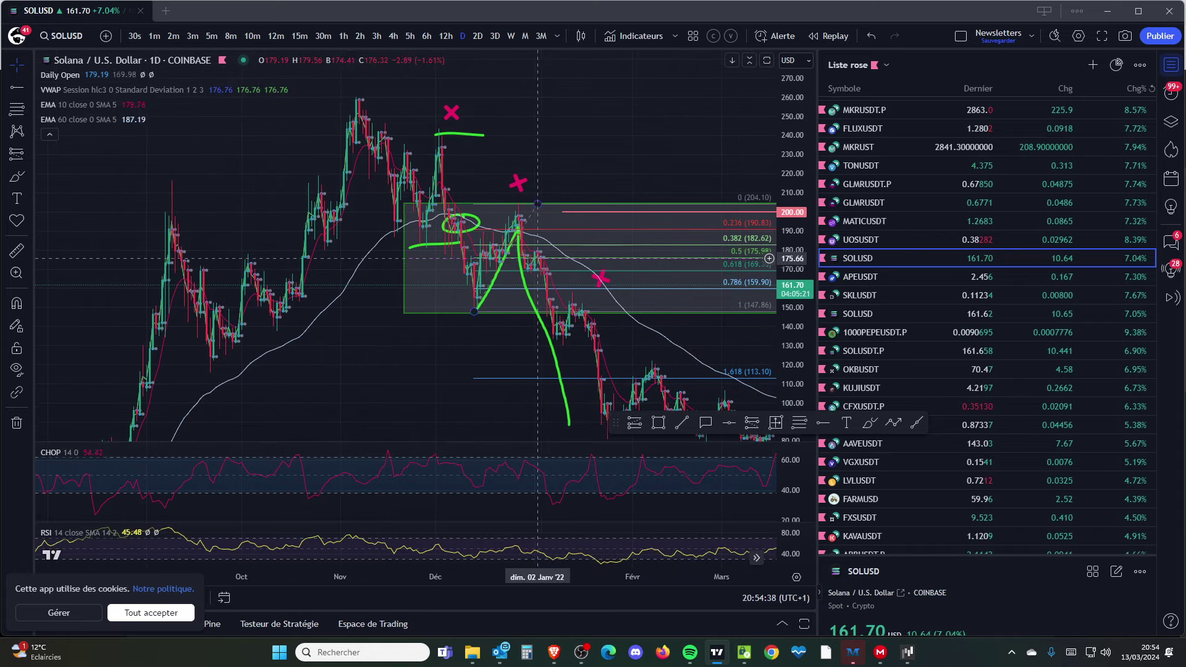
drag(605, 181, 339, 186)
scroll(339, 186, down, 3)
drag(701, 185, 395, 188)
drag(471, 188, 243, 190)
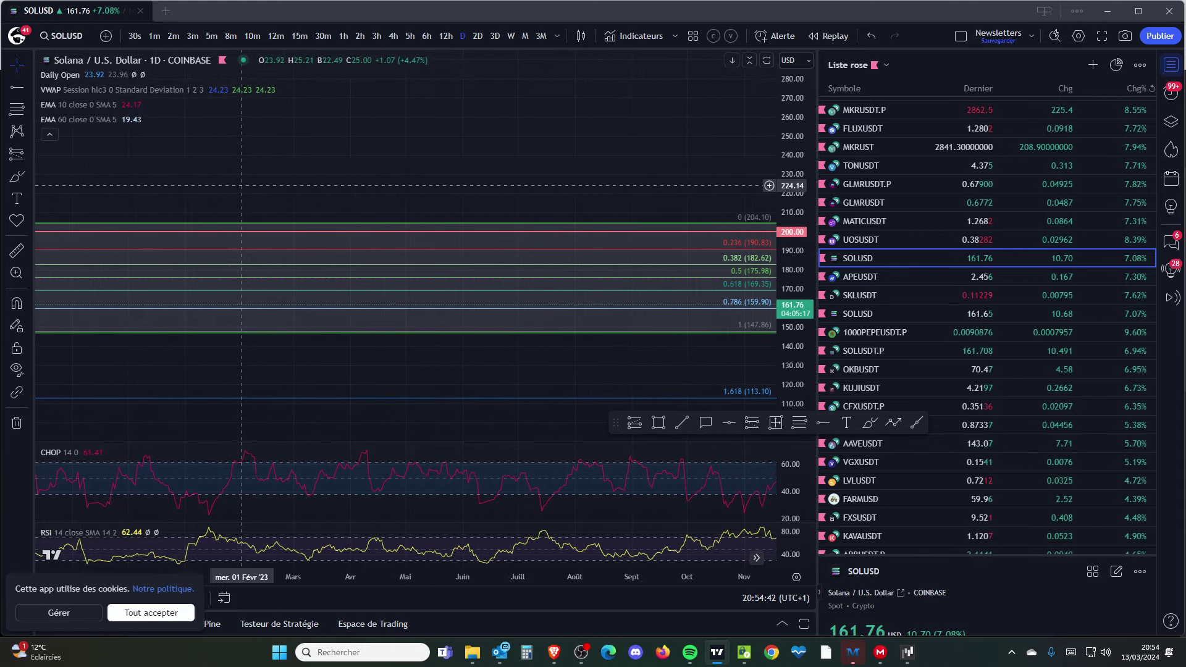
drag(772, 186, 318, 186)
scroll(479, 197, up, 2)
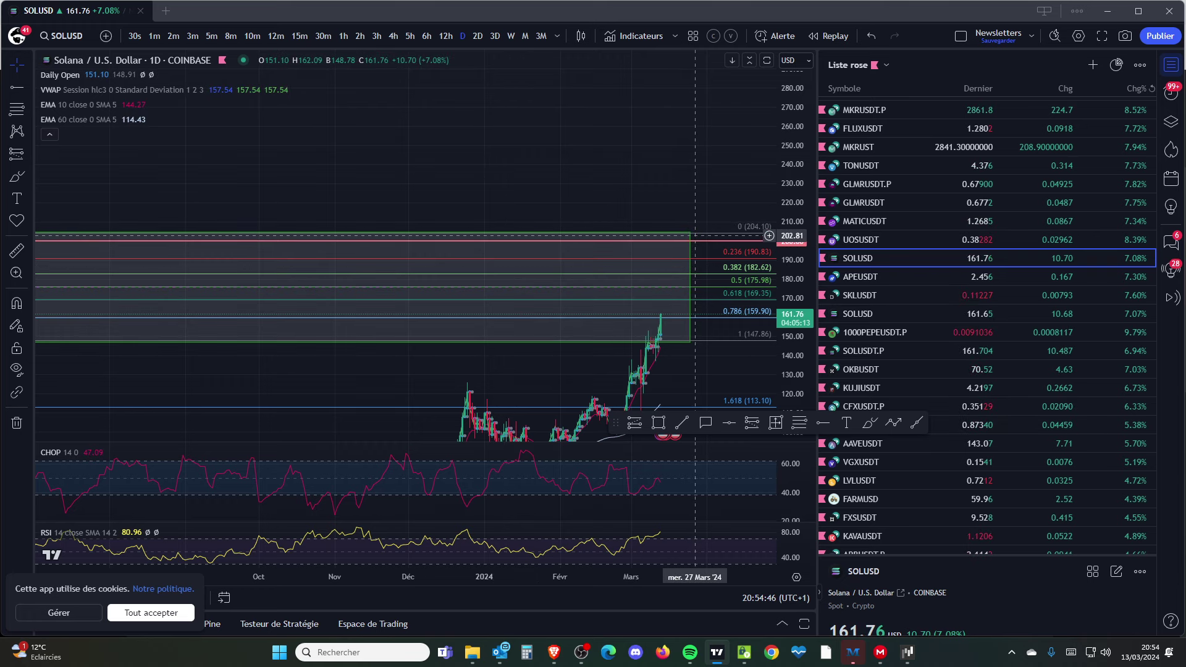
scroll(695, 235, down, 4)
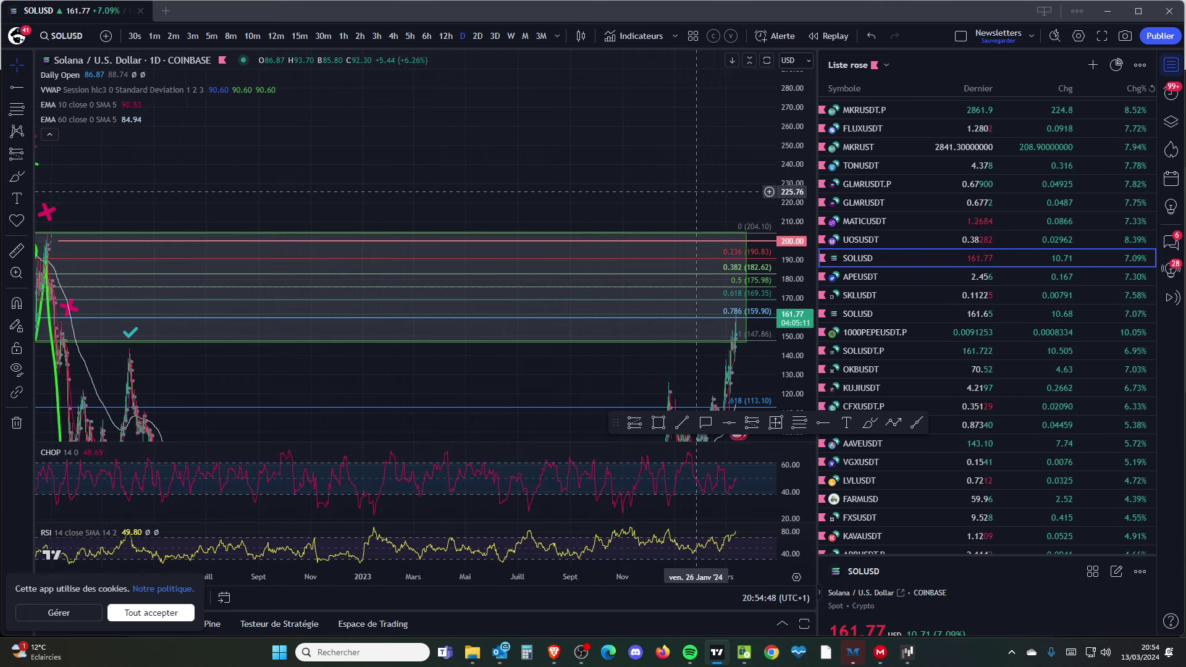
Switch SOLUSD to the 4-hour timeframe and examine the early 2024 rally against the Fibonacci levels
scroll(732, 268, up, 4)
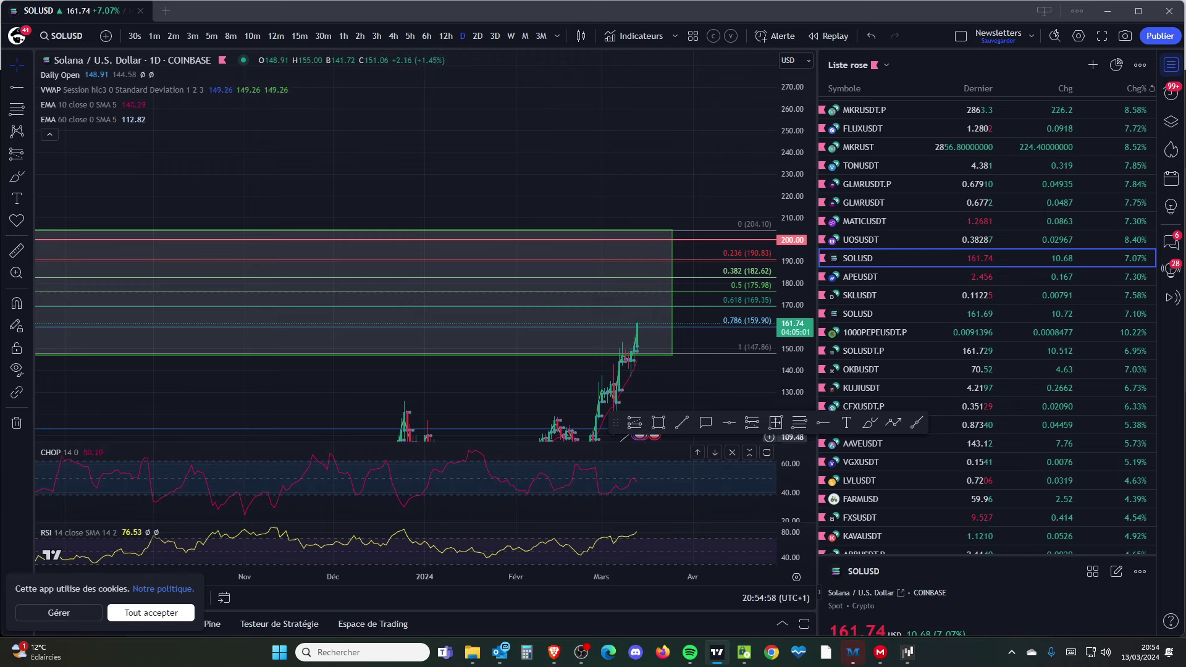
click(393, 36)
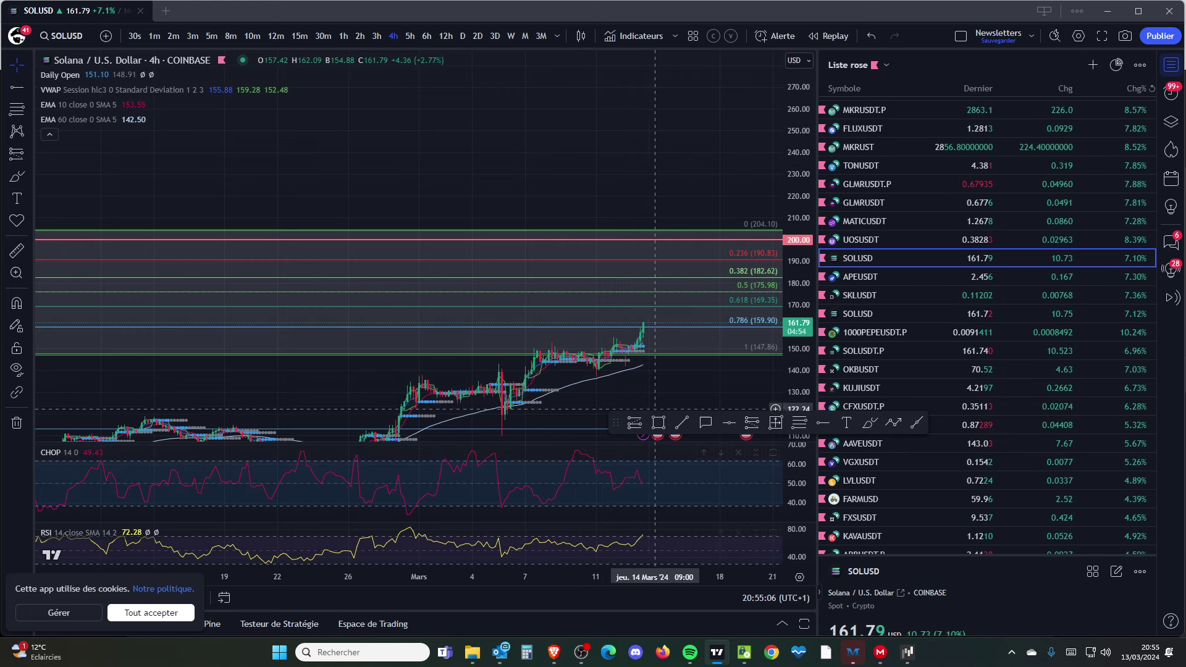
scroll(658, 331, down, 8)
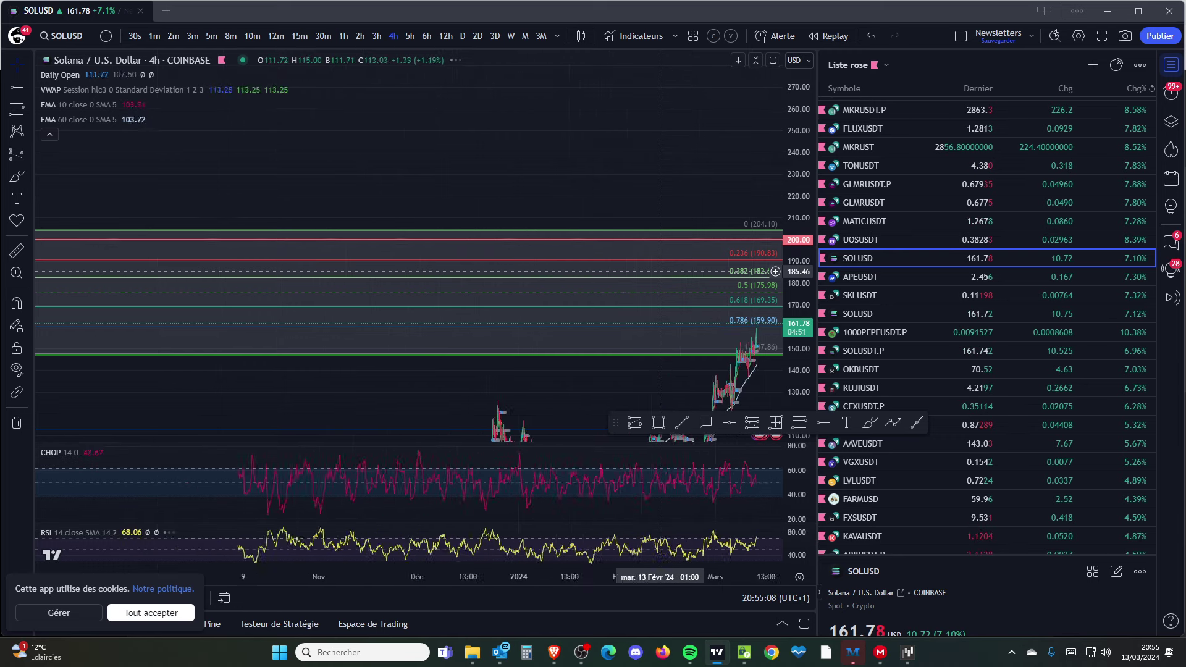
scroll(660, 271, up, 8)
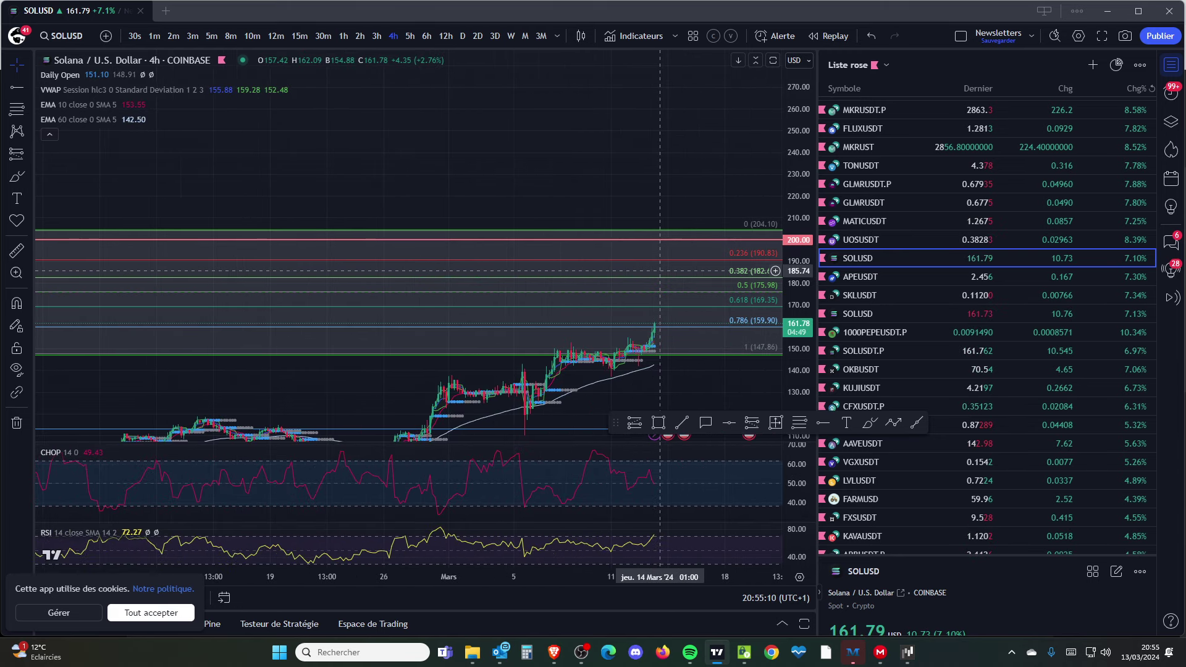
scroll(658, 271, down, 8)
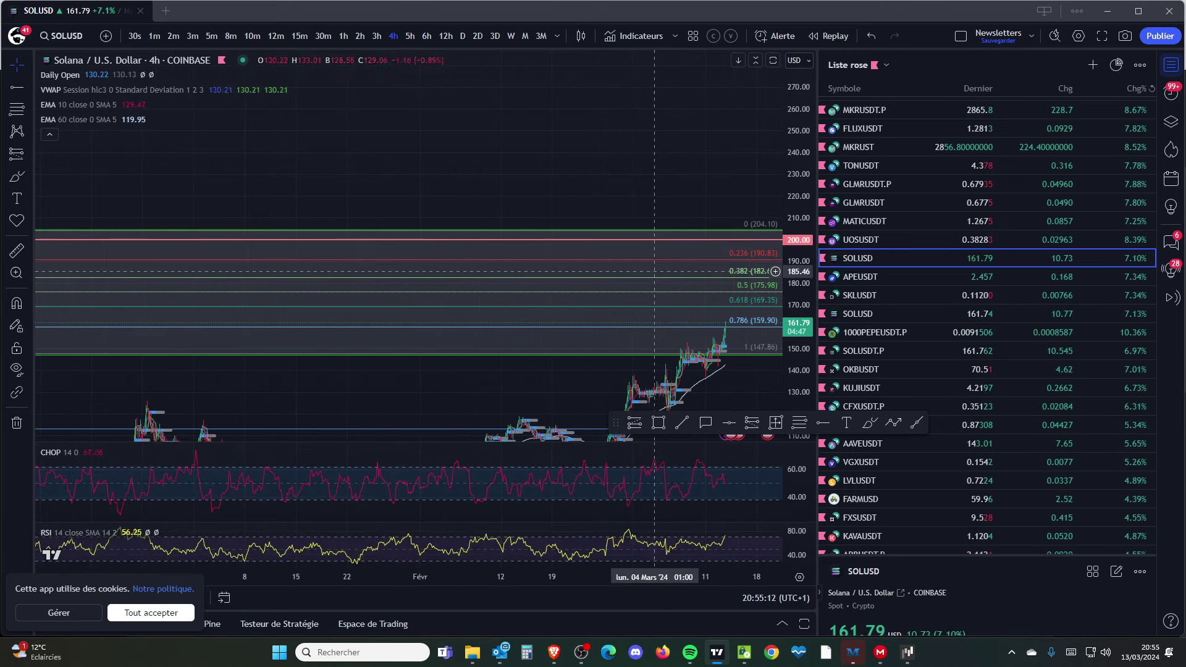
scroll(654, 270, down, 5)
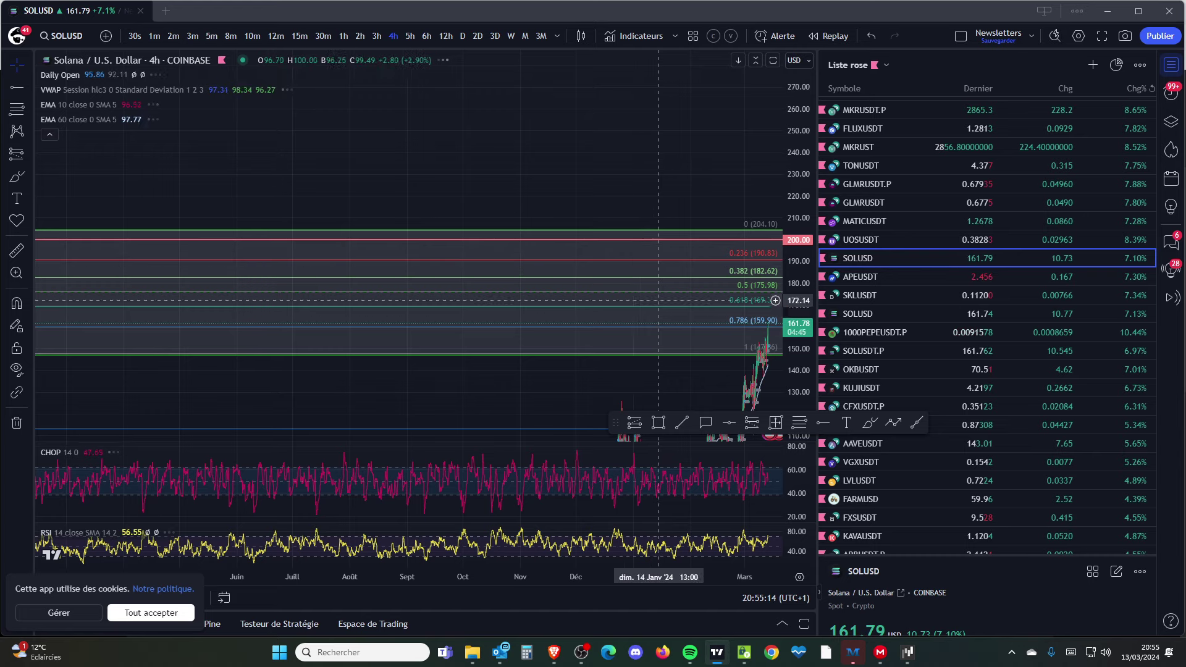
Switch the chart to the 1-hour timeframe and inspect the March 2024 price action at the base of the supply zone
text(60)
key(Return)
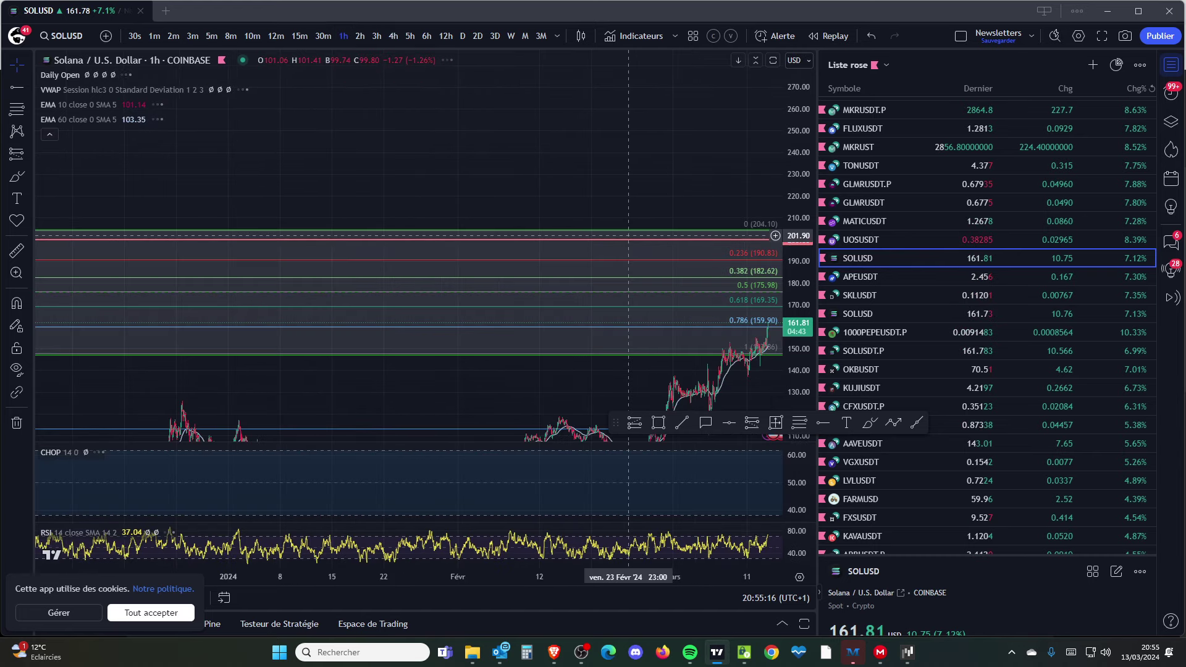
scroll(775, 301, down, 4)
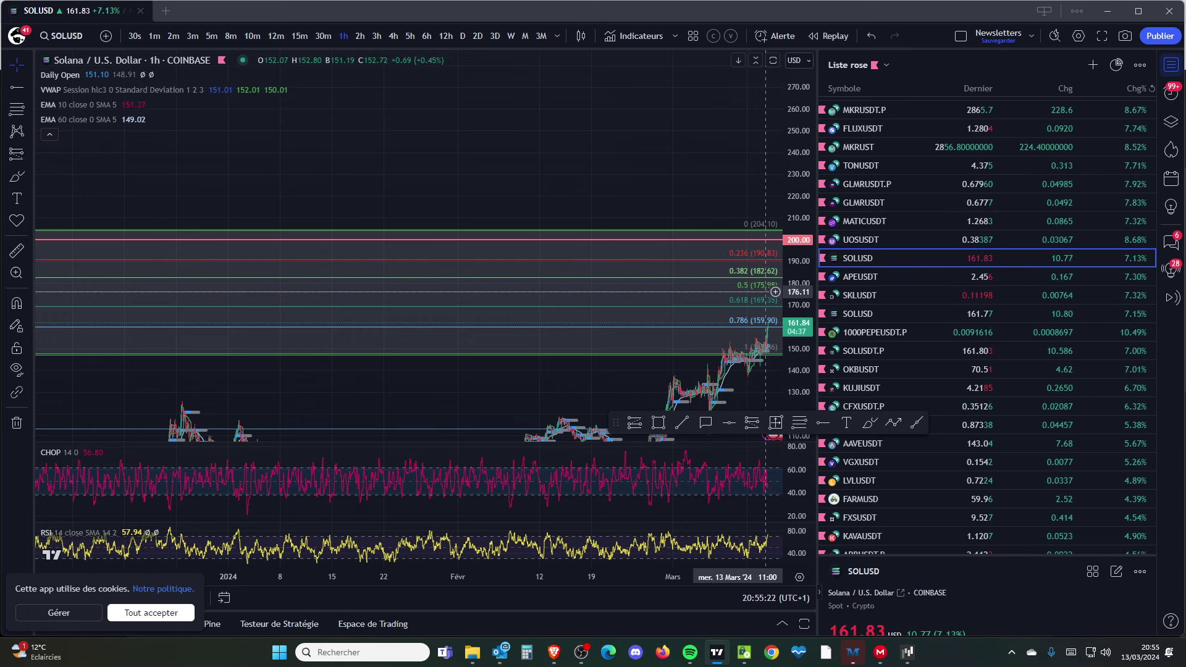
scroll(775, 291, up, 5)
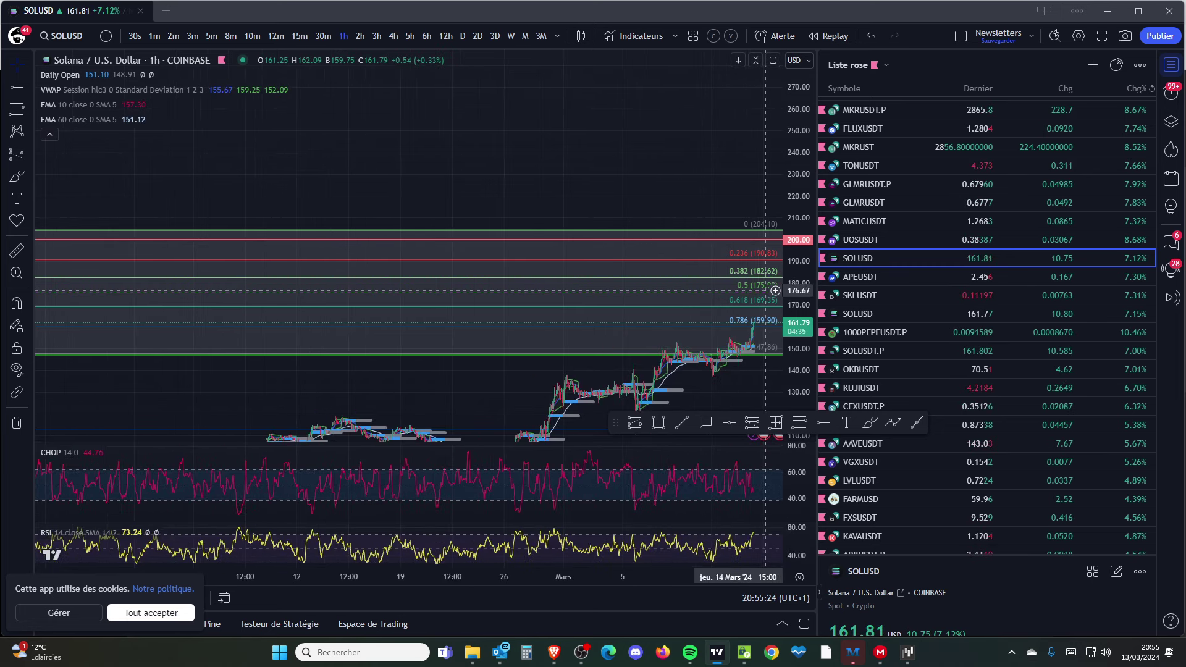
scroll(775, 290, down, 4)
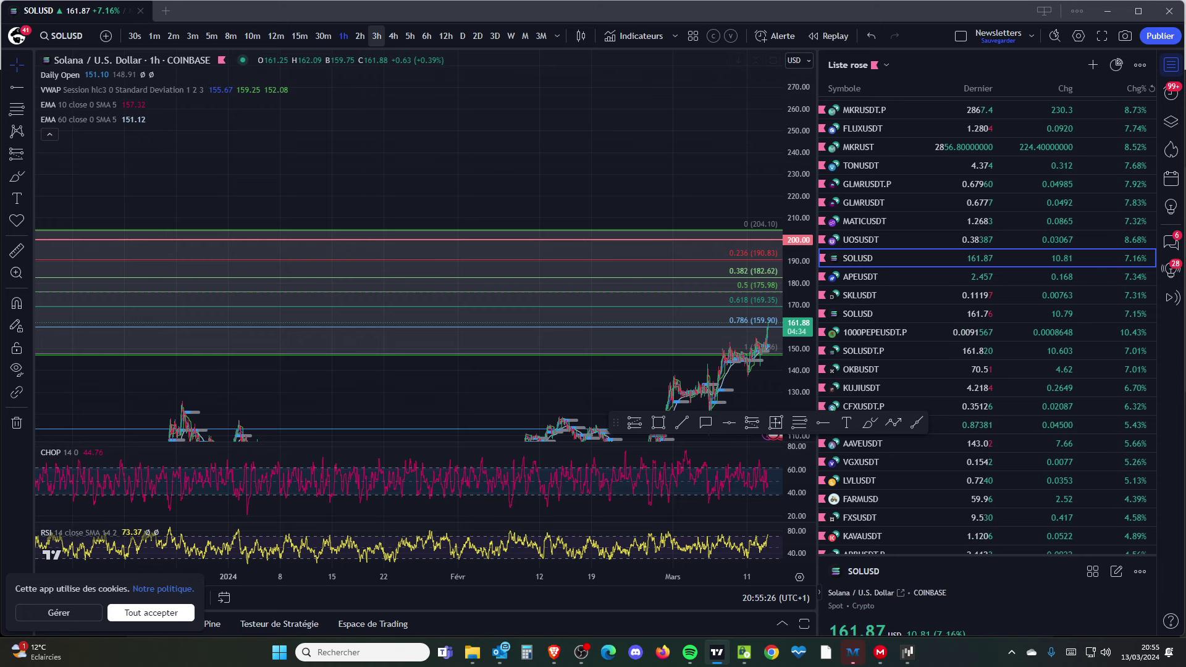
Return to the 4-hour timeframe and brush green horizontal lines along the March 2024 consolidations near 147 and 133
click(393, 36)
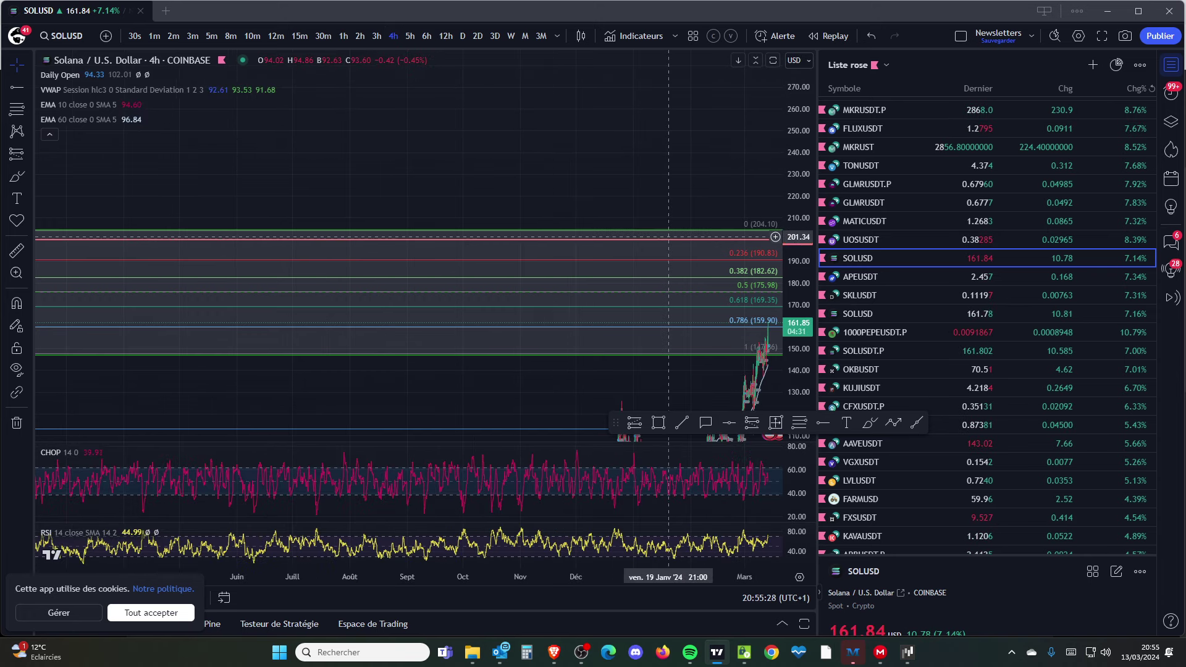
scroll(668, 237, up, 8)
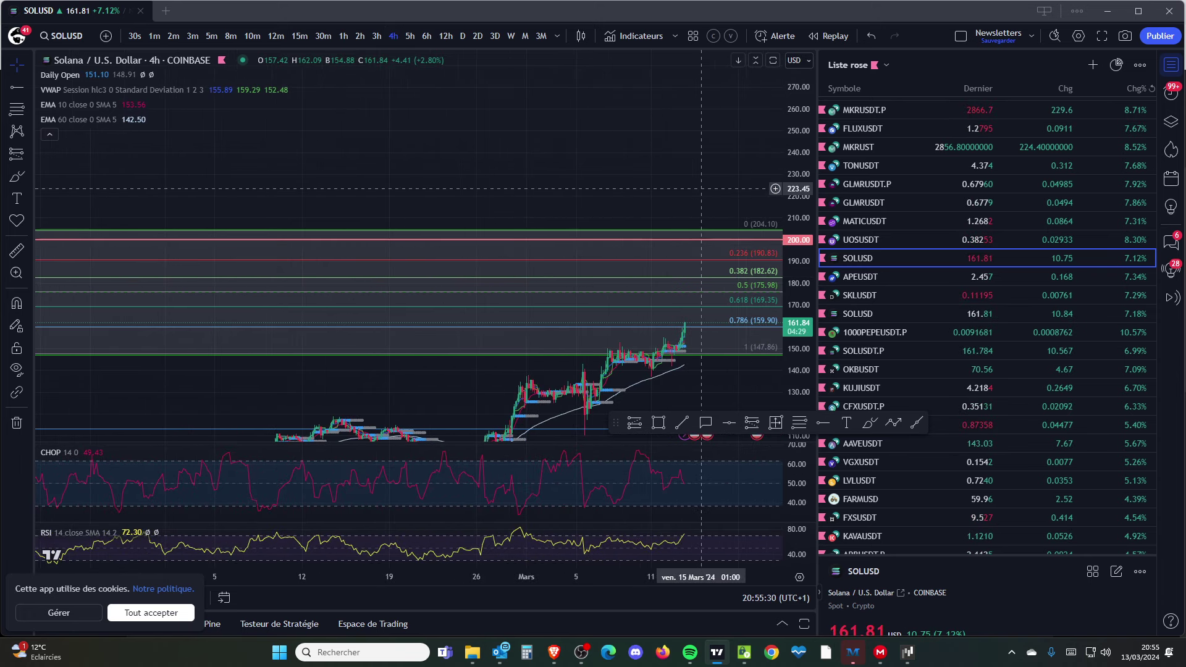
scroll(701, 189, up, 4)
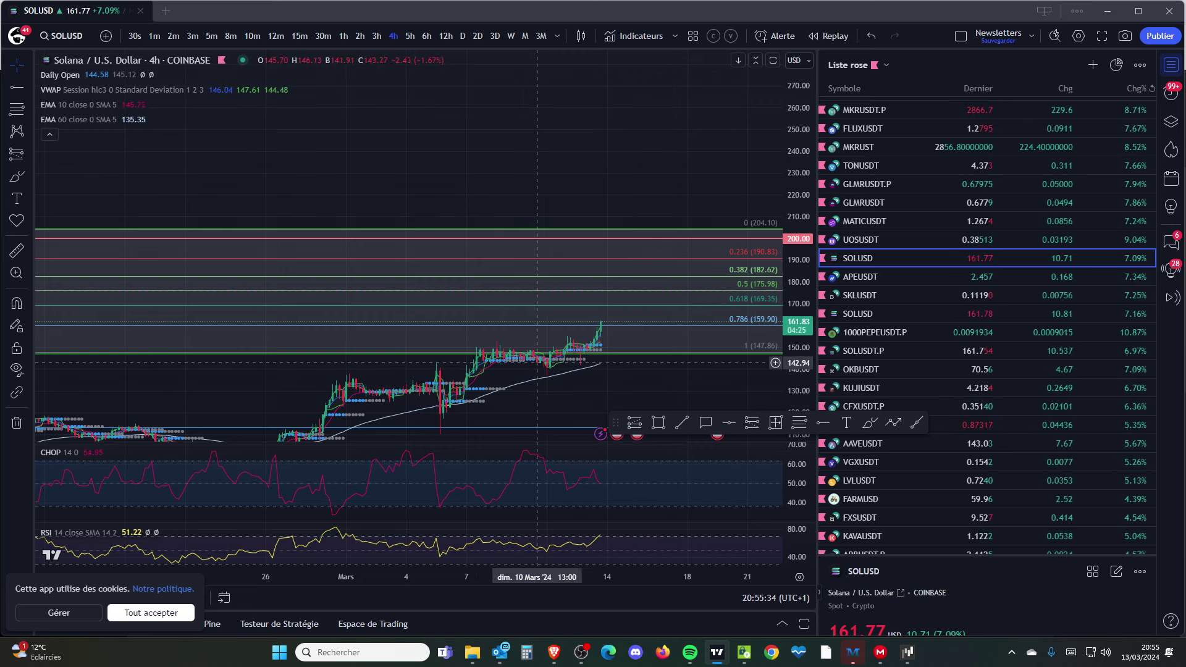
drag(400, 404, 366, 328)
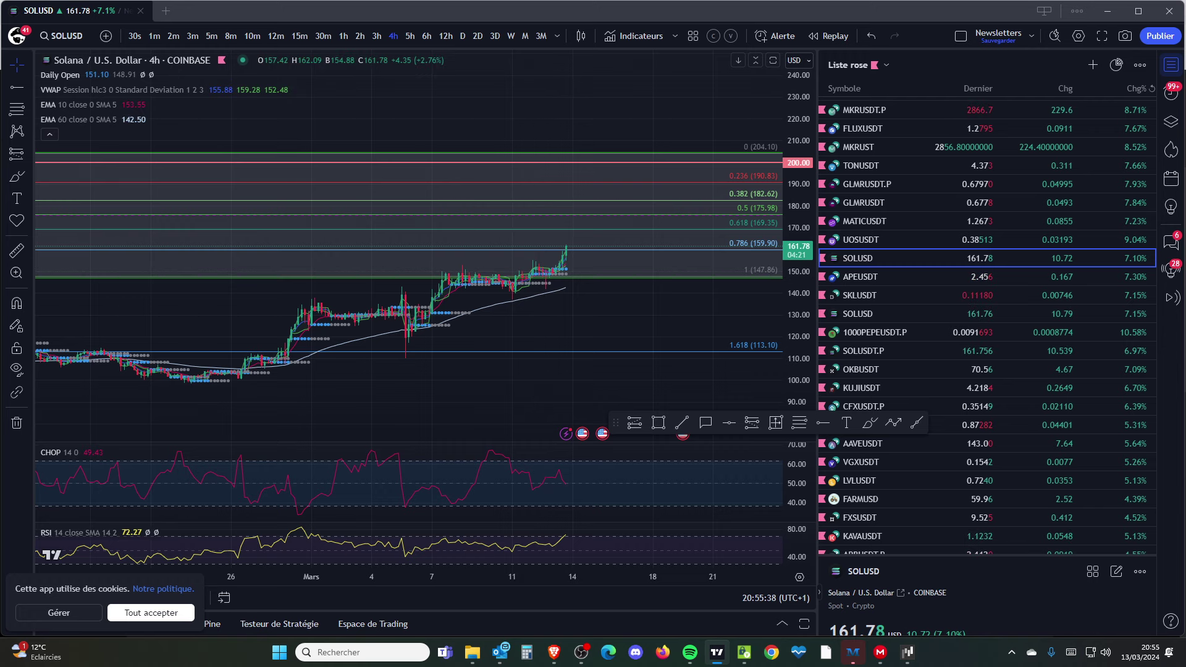
click(17, 176)
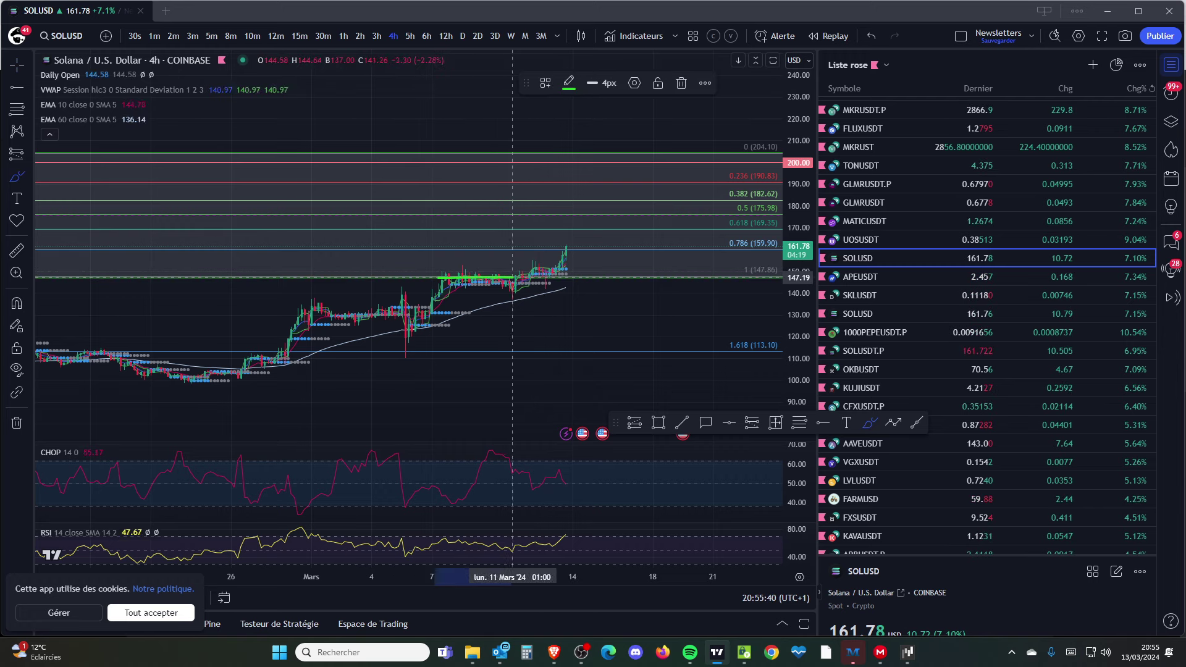
drag(512, 277, 590, 278)
drag(296, 308, 345, 312)
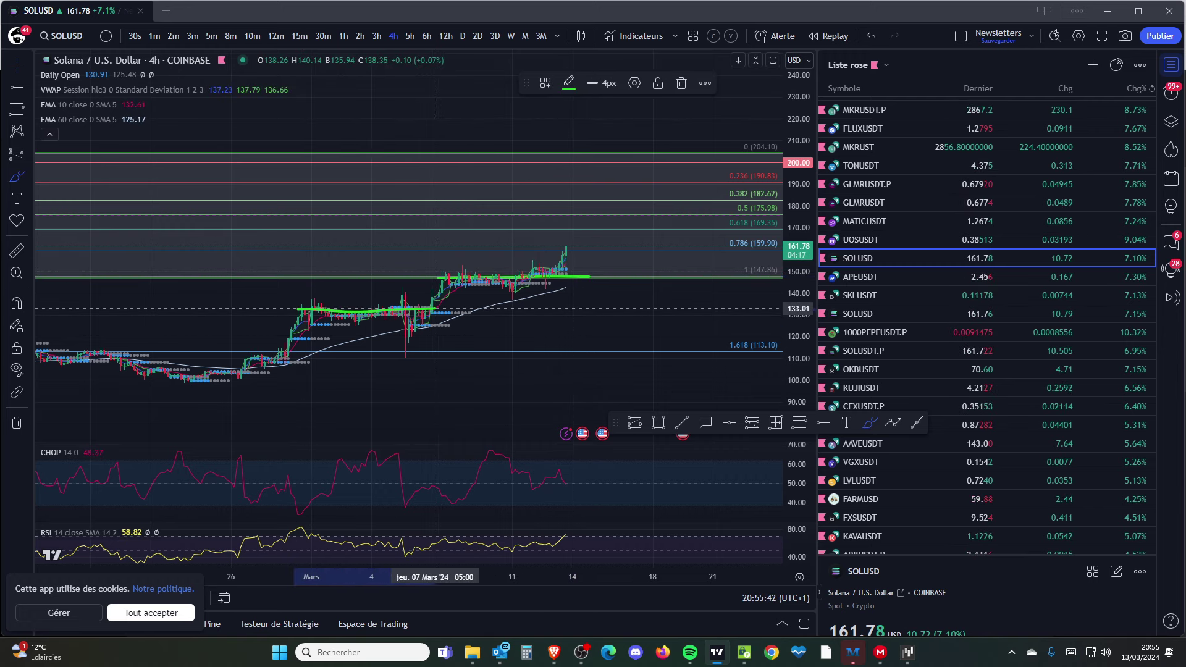
Brush a green downward path just after the latest candle, from about 147 down to about 126
scroll(418, 375, down, 3)
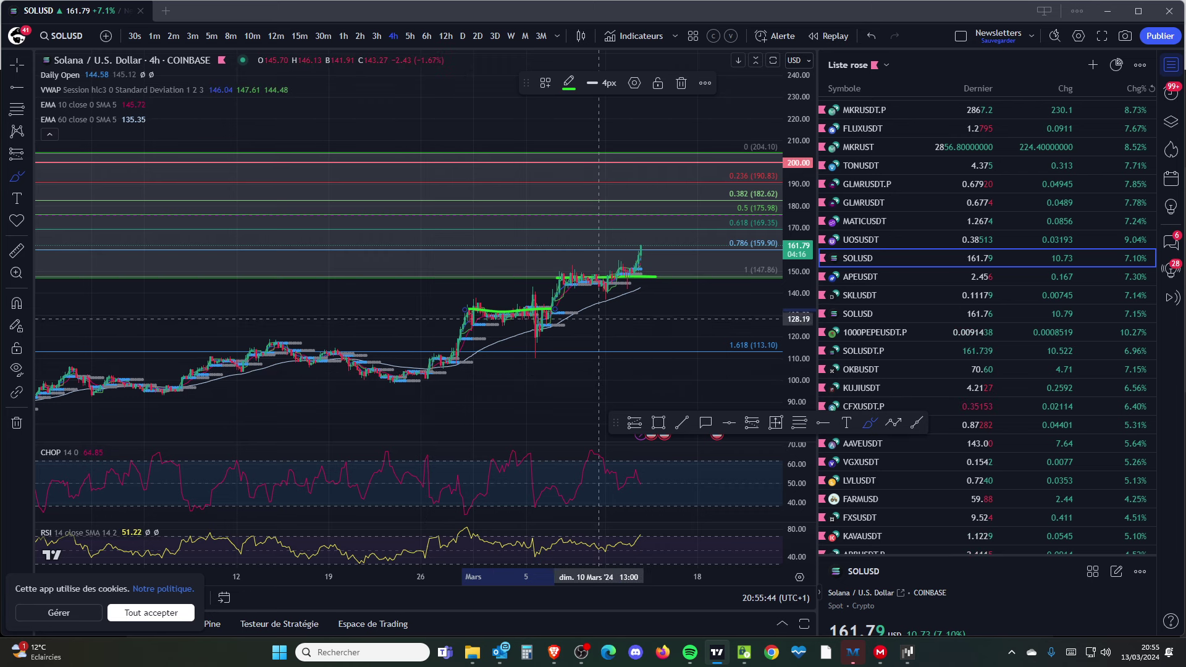
scroll(593, 321, up, 5)
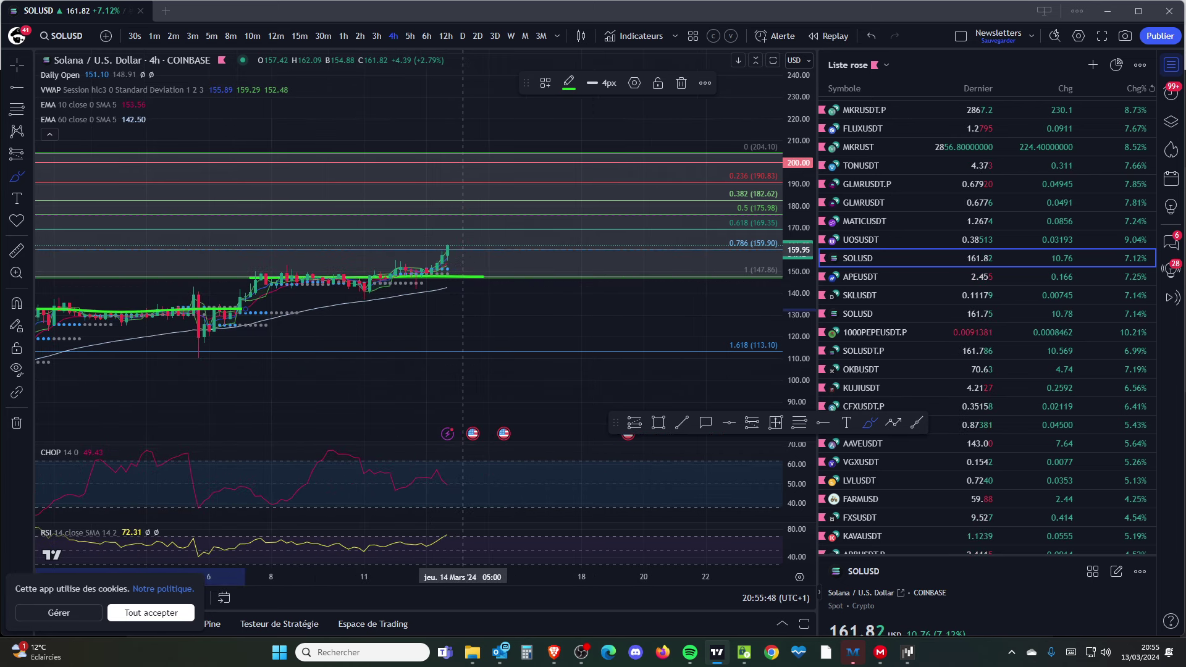
drag(462, 299, 473, 324)
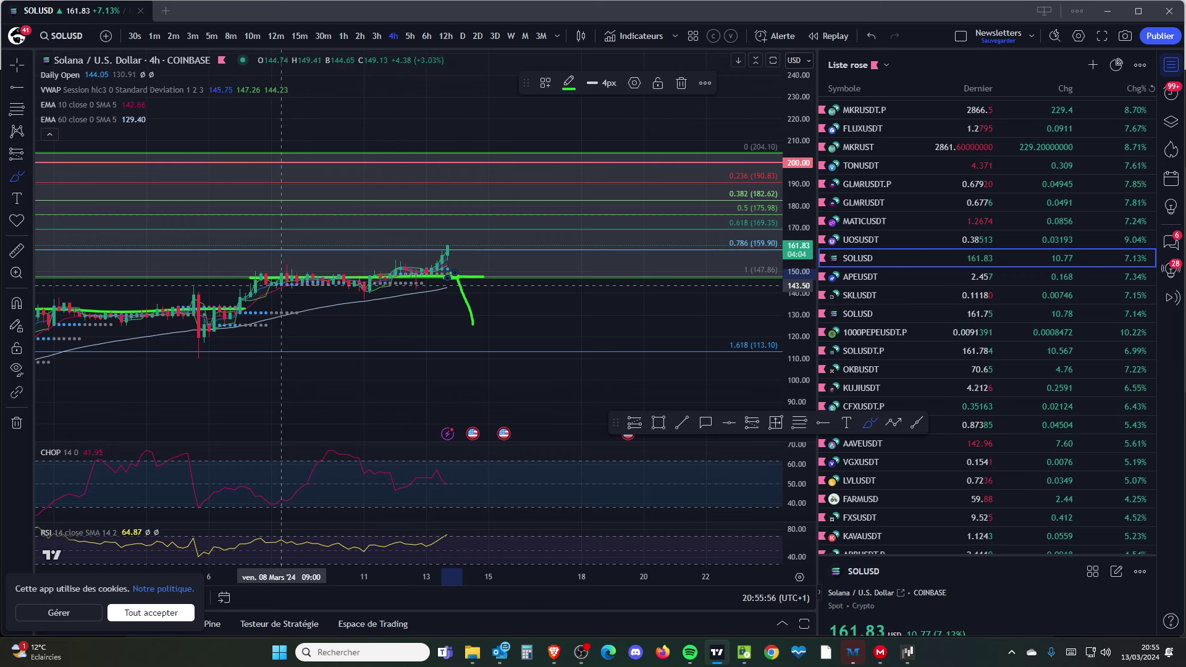
Examine the 4-hour SOLUSD structure since December 2023 around the brushed lines and the base of the Fibonacci zone
scroll(452, 285, down, 3)
scroll(453, 284, down, 3)
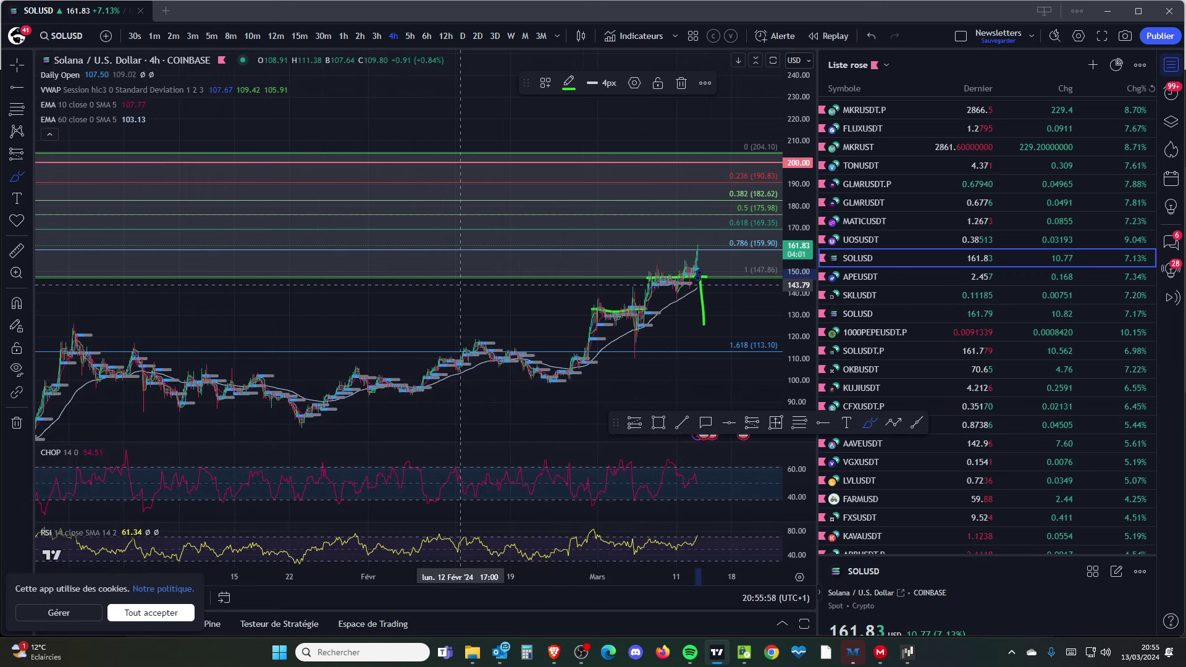
scroll(618, 264, down, 8)
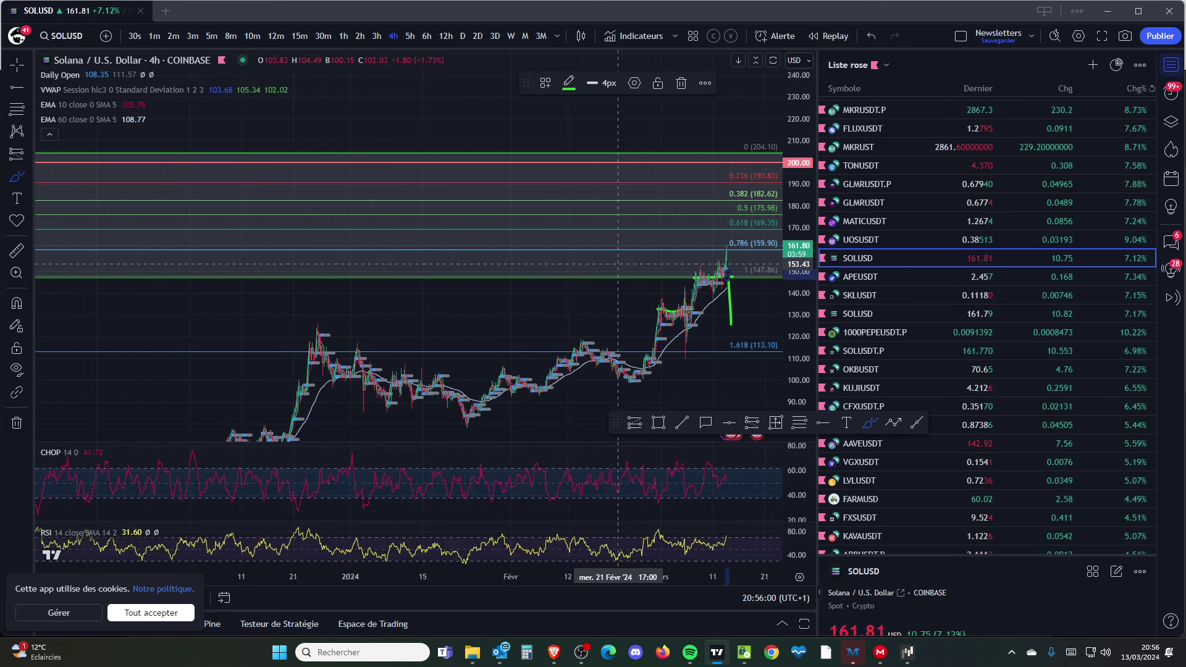
scroll(618, 264, up, 8)
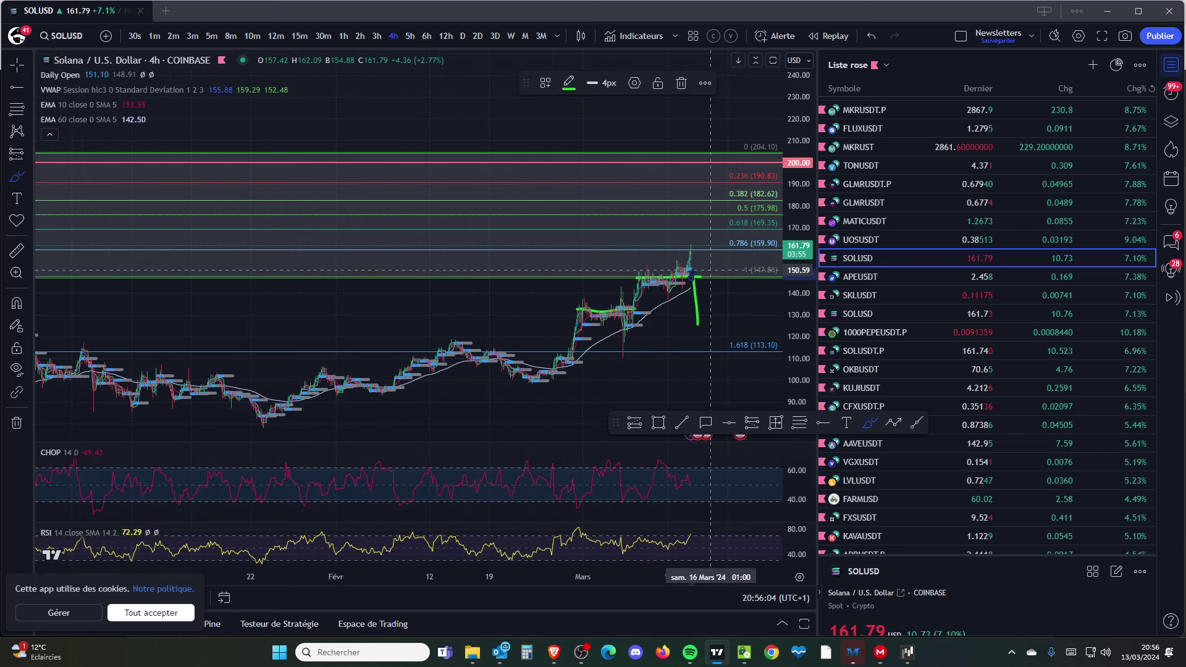
scroll(723, 276, up, 2)
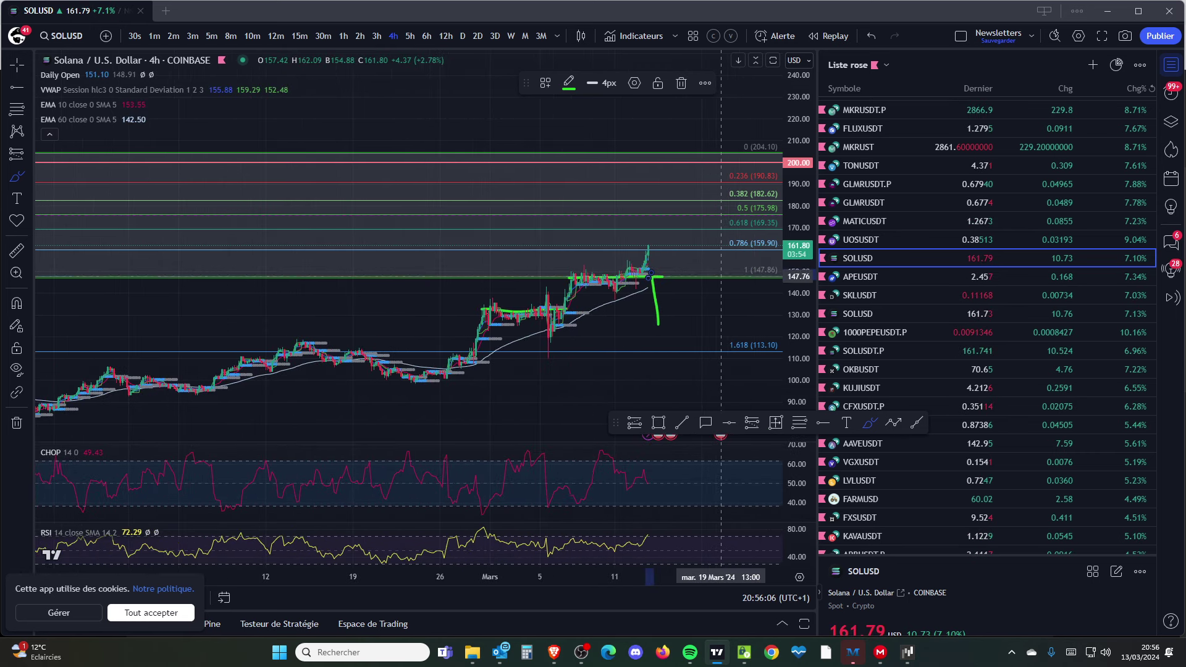
scroll(720, 278, up, 3)
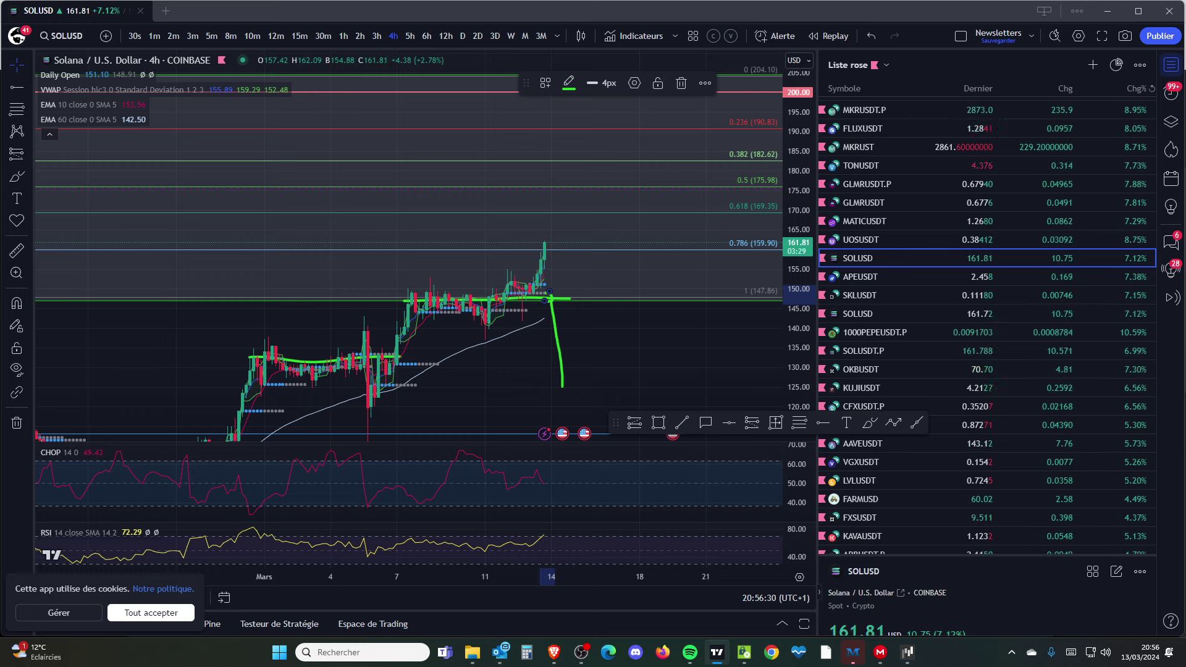
scroll(408, 247, down, 2)
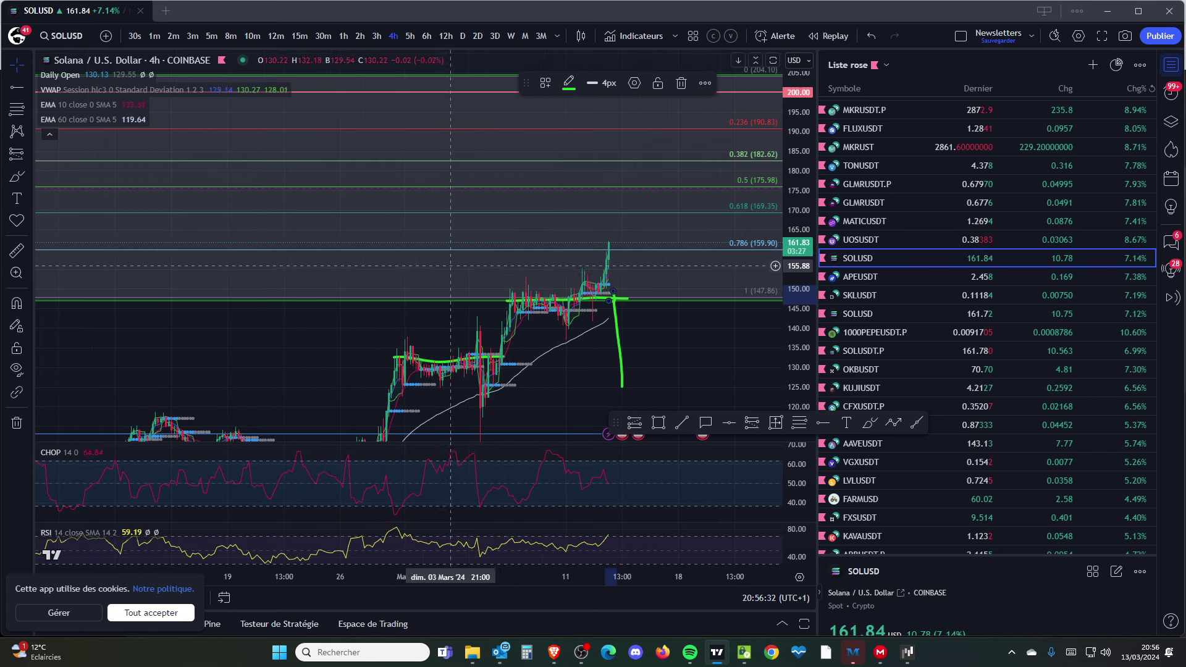
Look through the watchlist ordered by percentage change, from the strong gainers down to the largest losers
scroll(987, 309, up, 1)
scroll(988, 227, up, 2)
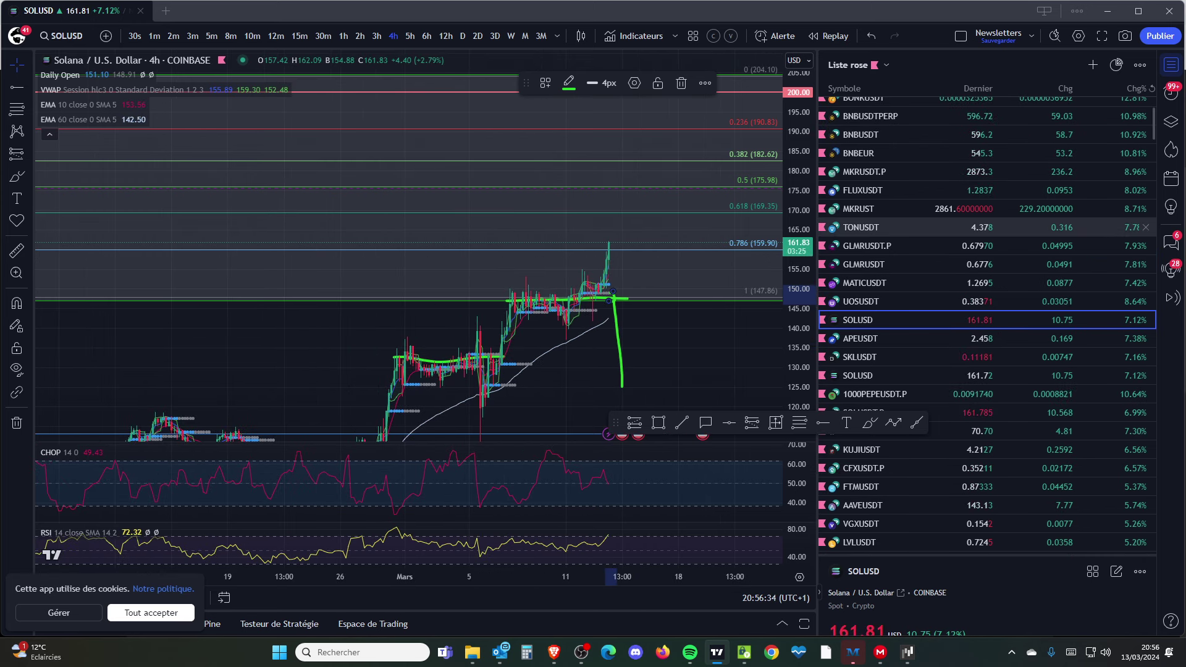
scroll(989, 233, up, 5)
scroll(988, 240, down, 20)
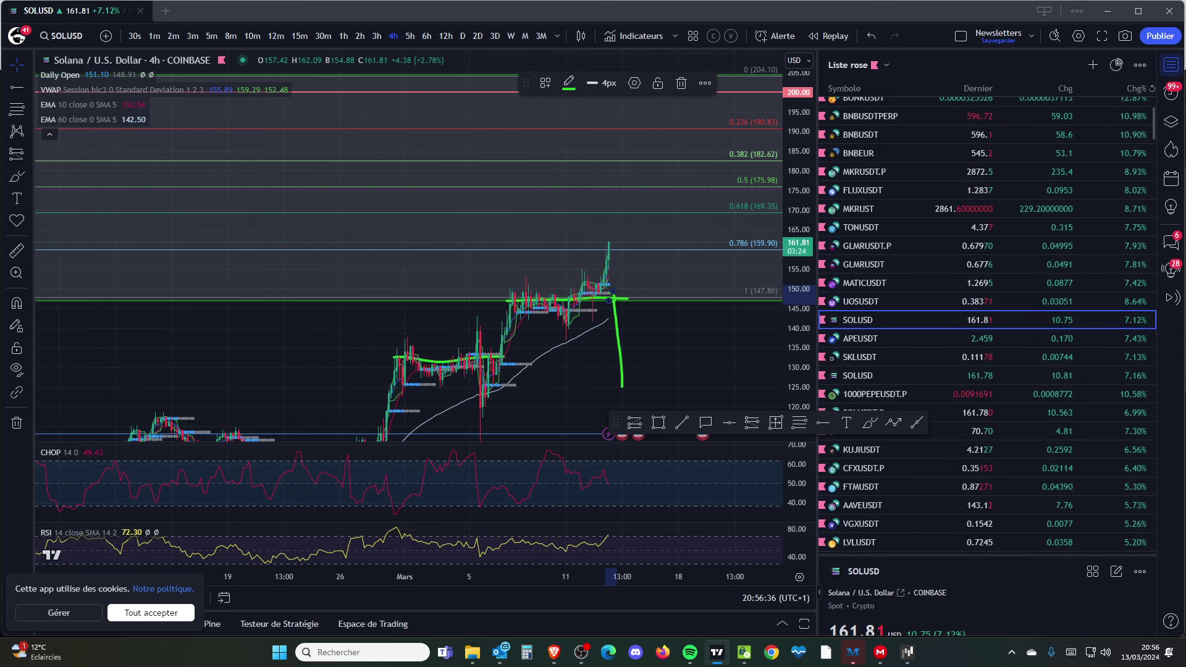
scroll(988, 265, down, 20)
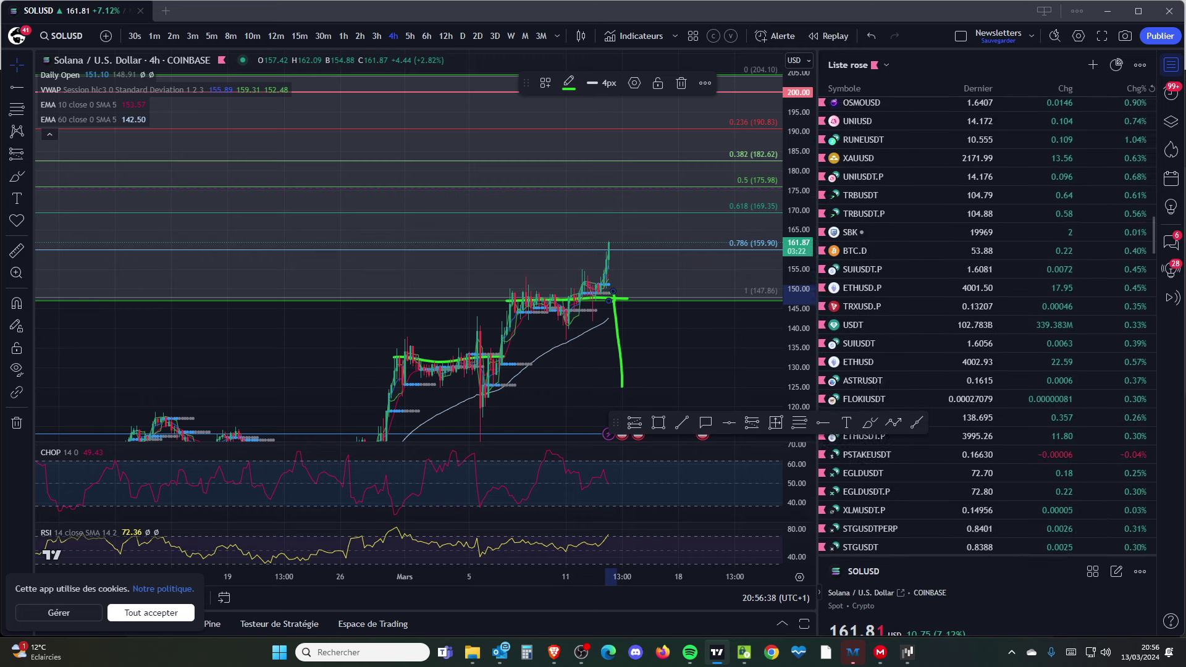
scroll(988, 269, down, 18)
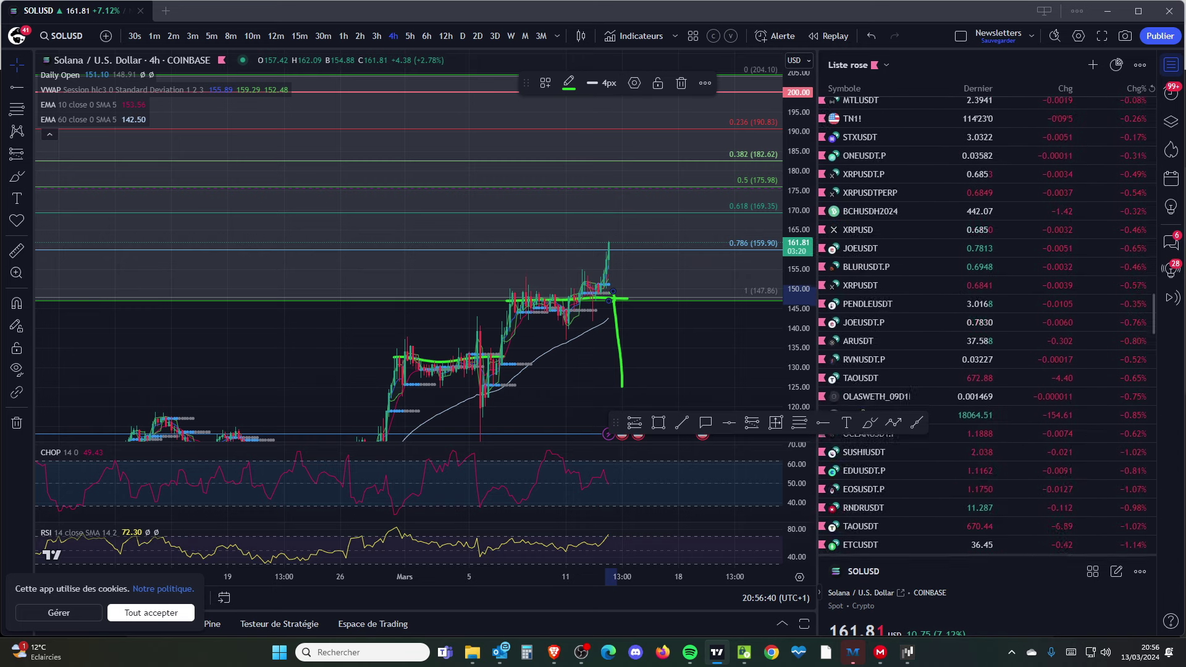
scroll(989, 272, down, 20)
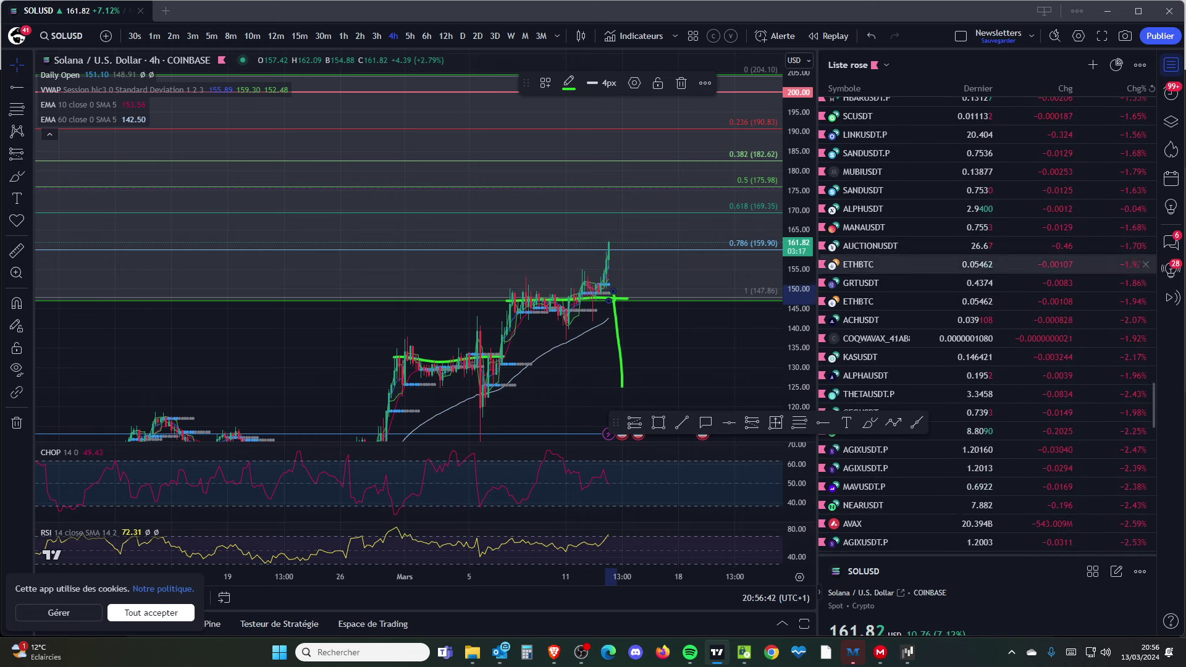
scroll(988, 272, down, 5)
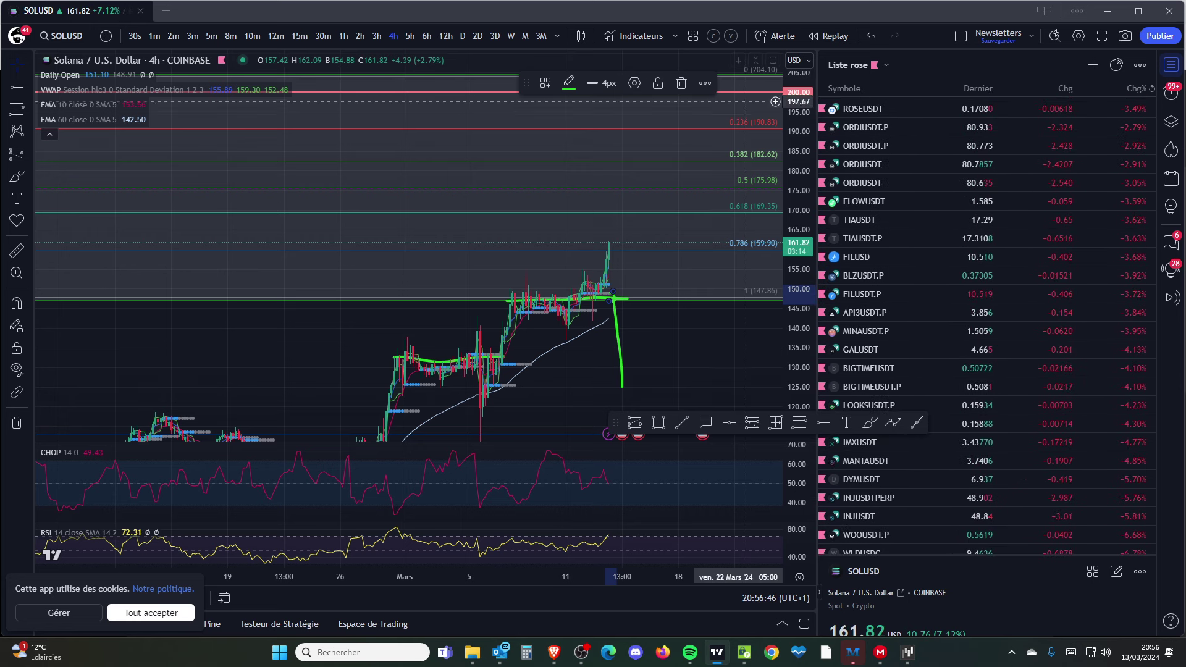
Order the watchlist by symbol name and open the EGLDUSDT.P perpetual contract chart
click(846, 88)
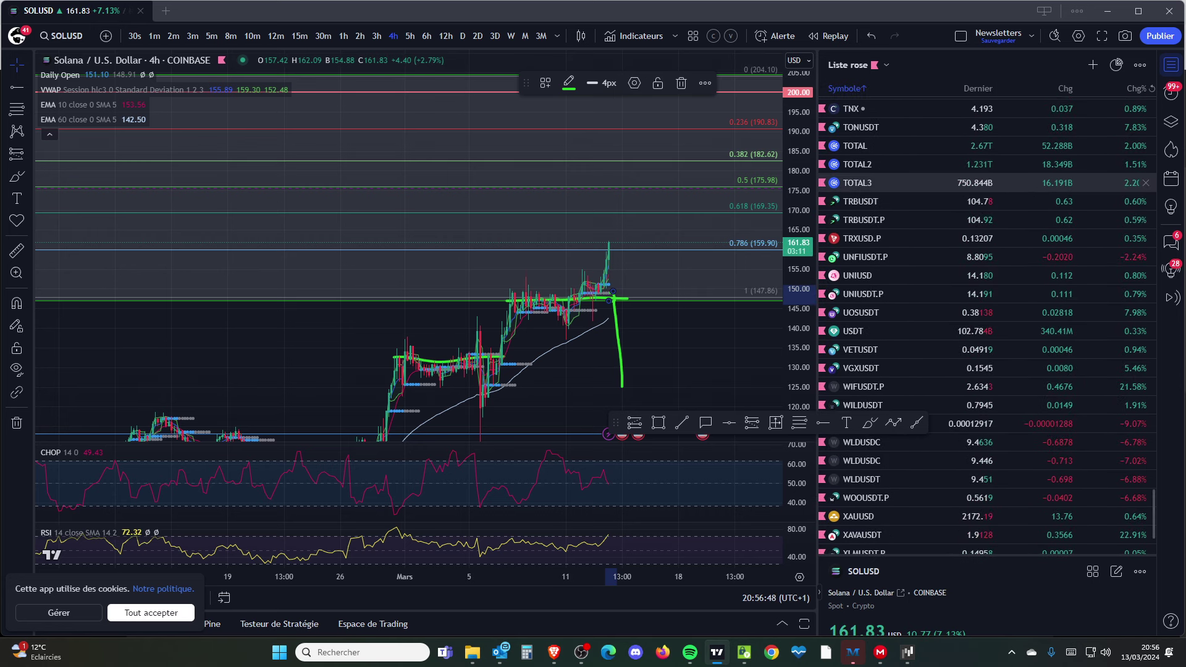
scroll(988, 183, up, 5)
scroll(988, 201, up, 10)
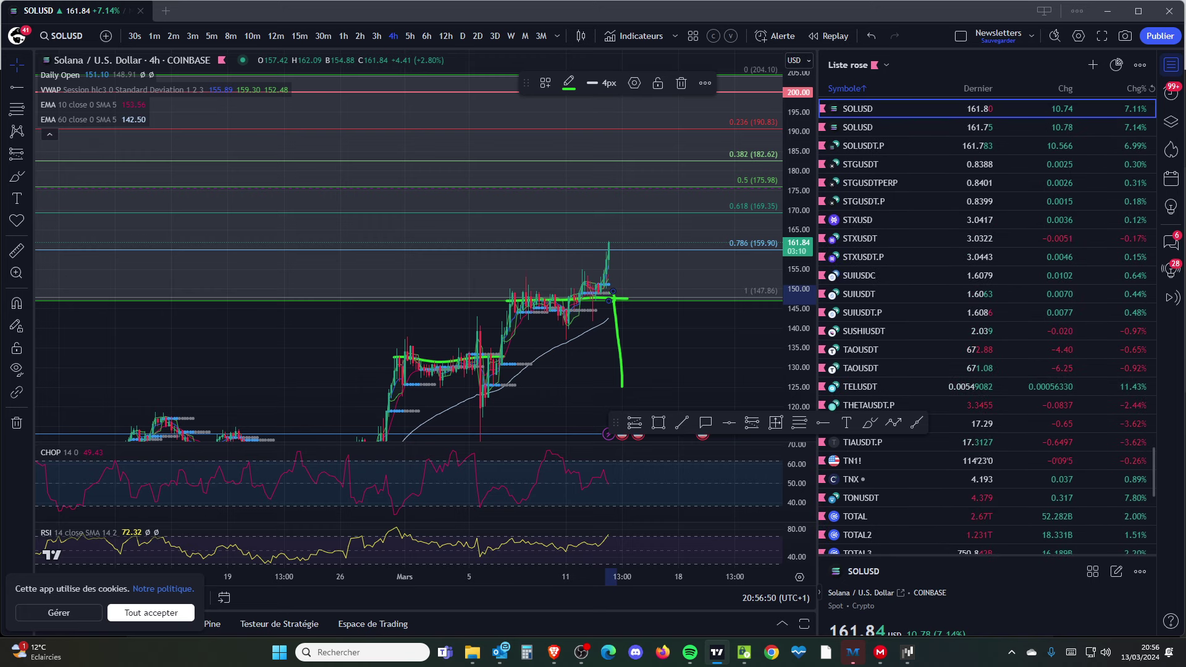
scroll(988, 188, up, 7)
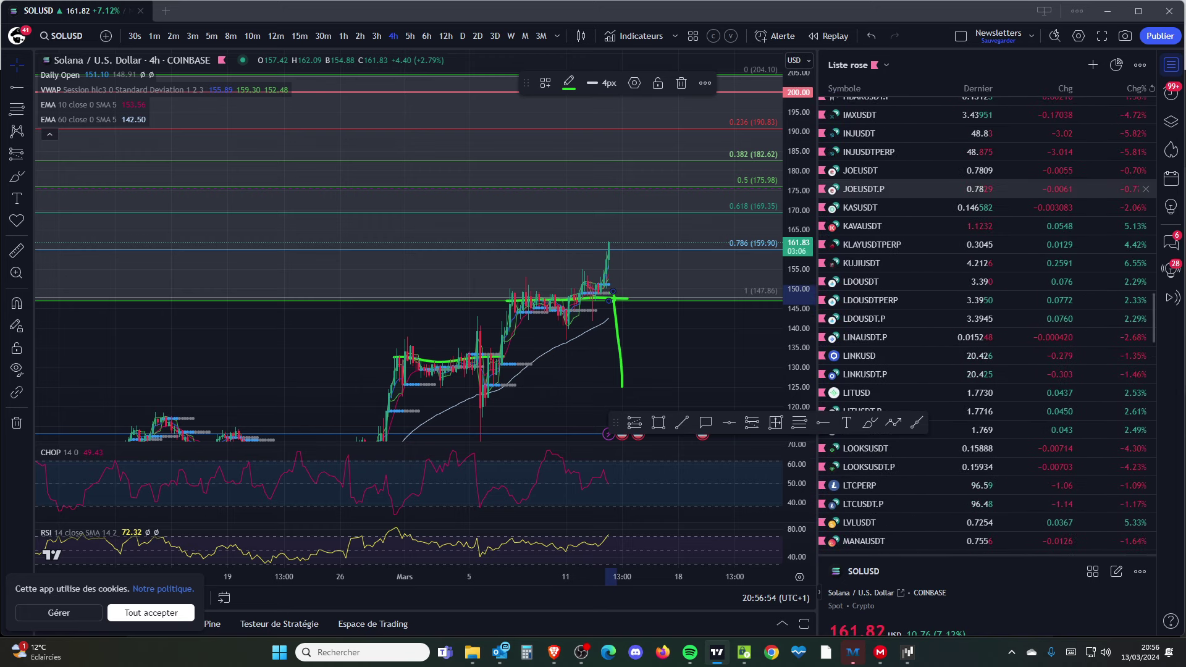
scroll(988, 189, up, 10)
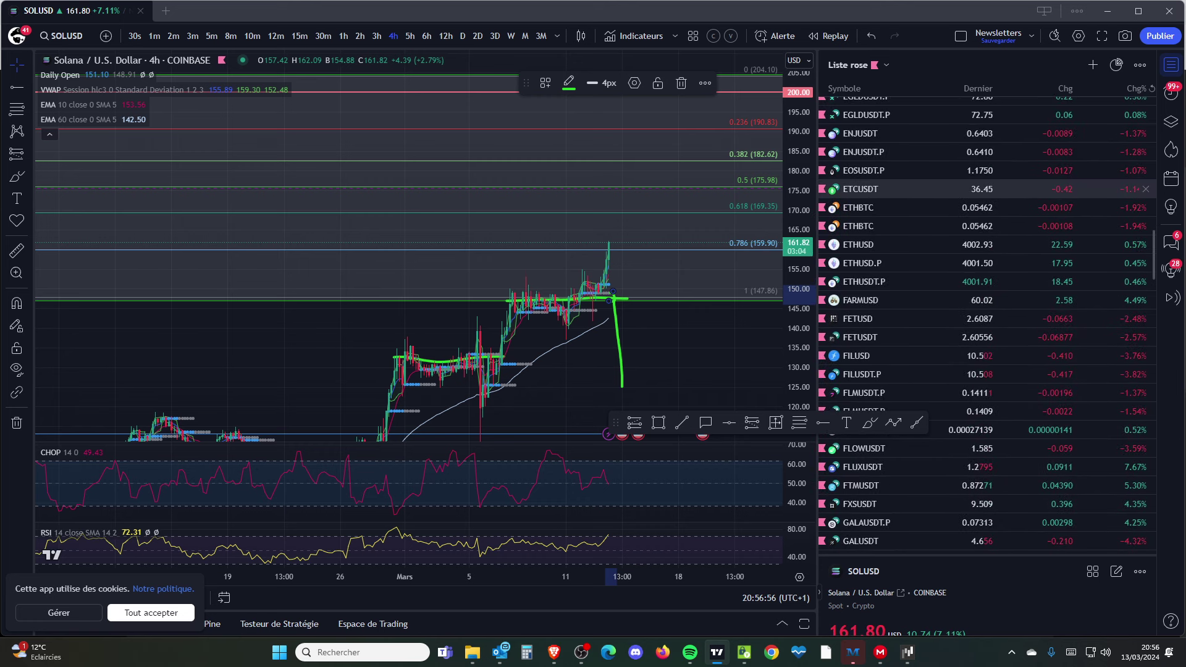
scroll(988, 189, up, 1)
click(988, 186)
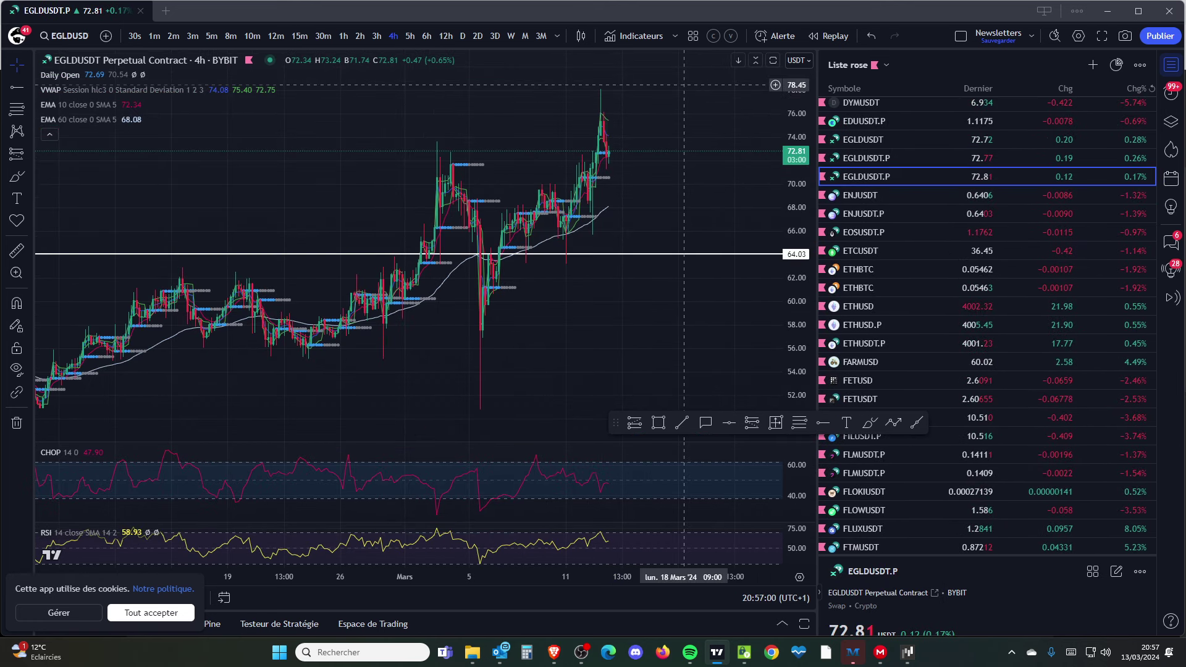
Mark the March 2024 high with a horizontal ray at about 78.08 and switch EGLDUSDT.P to the monthly timeframe
click(16, 87)
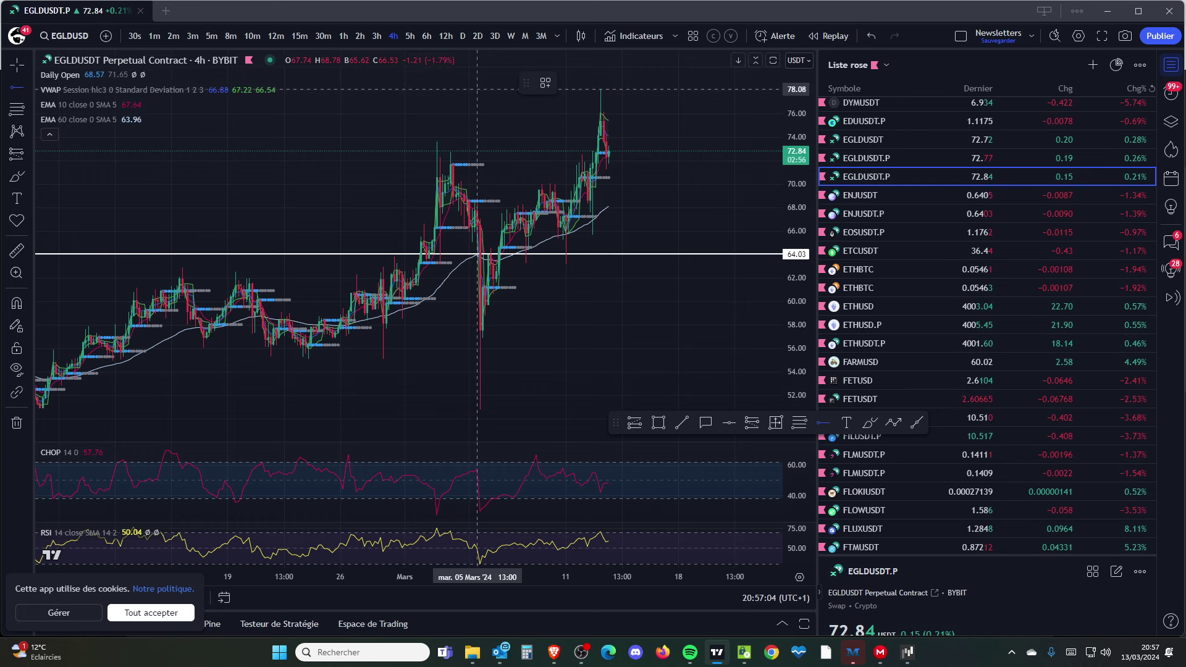
click(525, 36)
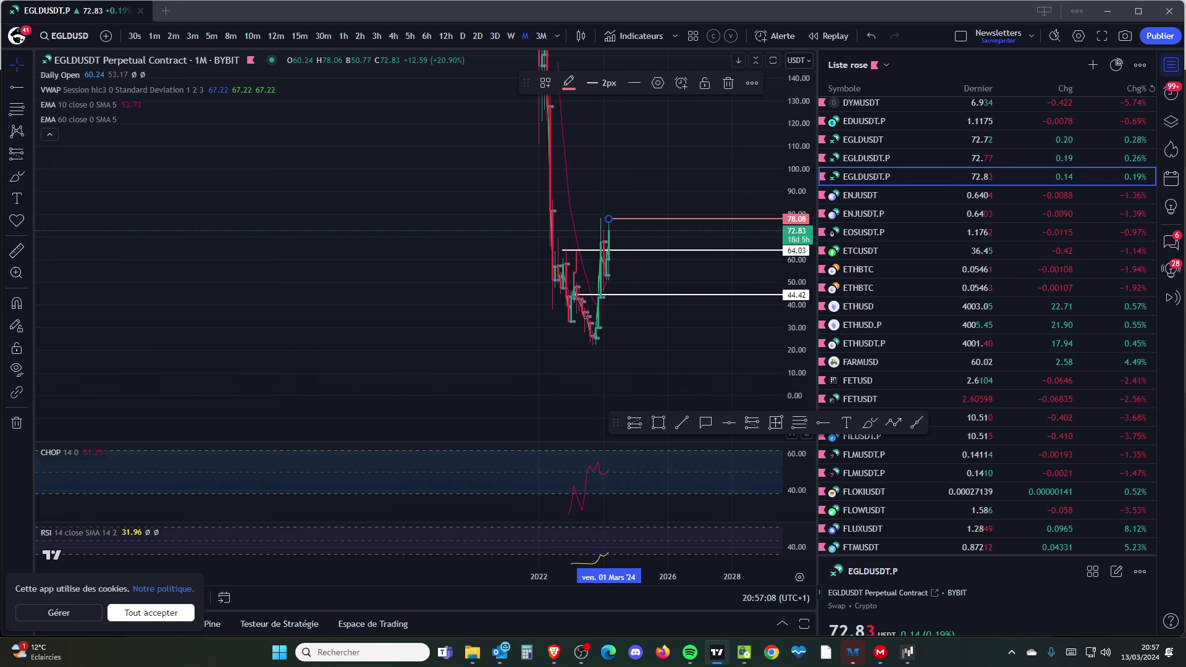
drag(797, 154, 796, 203)
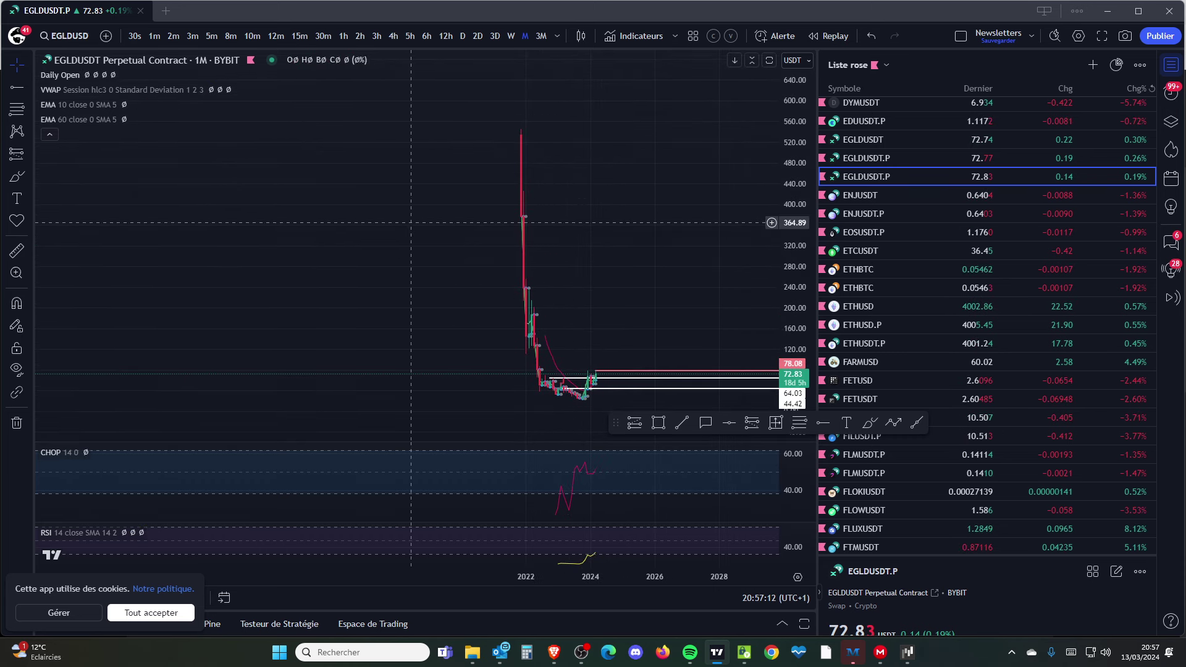
scroll(416, 229, up, 3)
scroll(519, 234, up, 2)
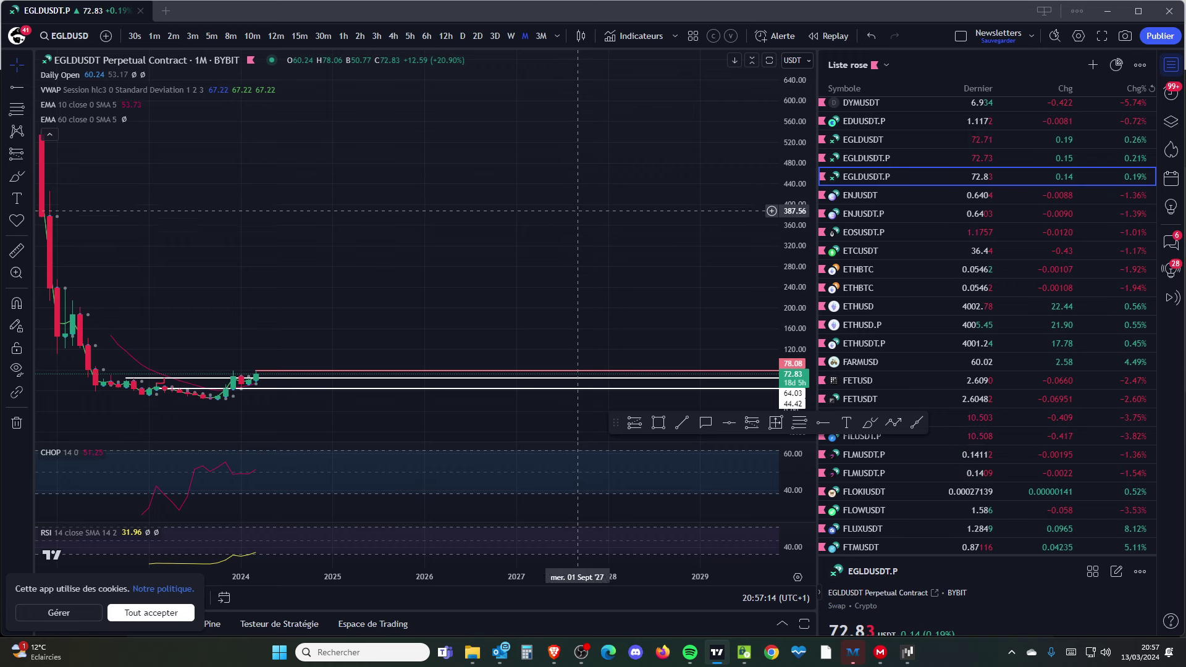
Remove all drawings from the monthly EGLDUSDT.P chart
right_click(586, 237)
click(617, 495)
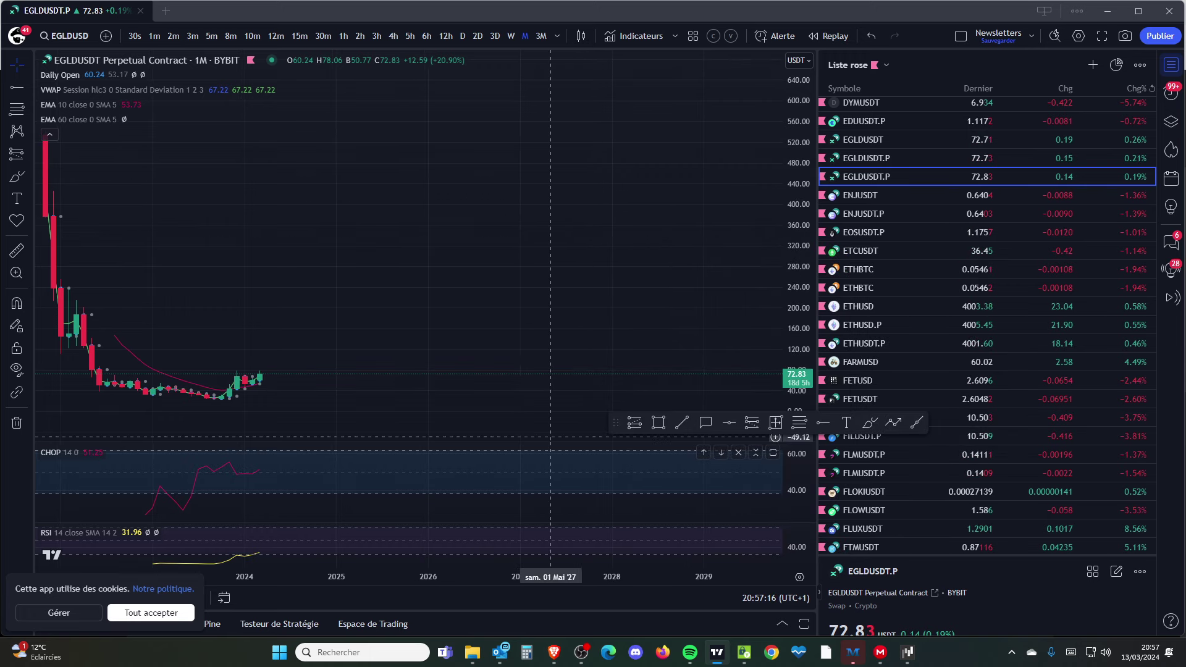
drag(470, 361, 667, 255)
drag(794, 280, 793, 256)
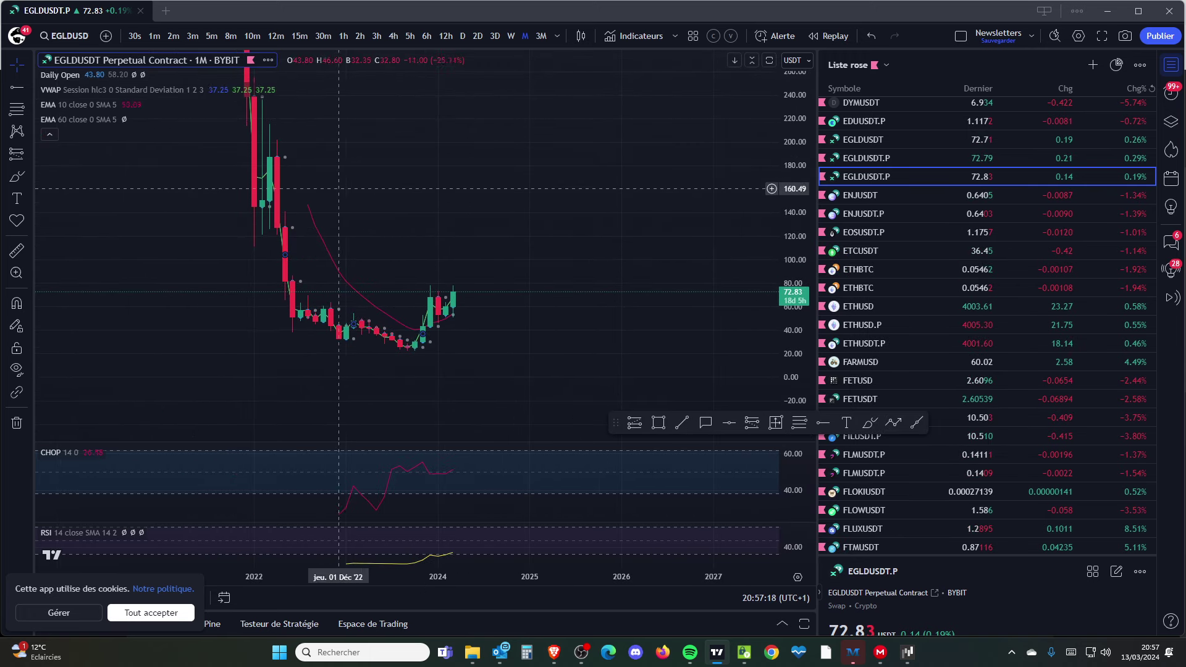
Place a horizontal ray at about 69.60, starting around the end of 2021, across the recent monthly highs
click(16, 87)
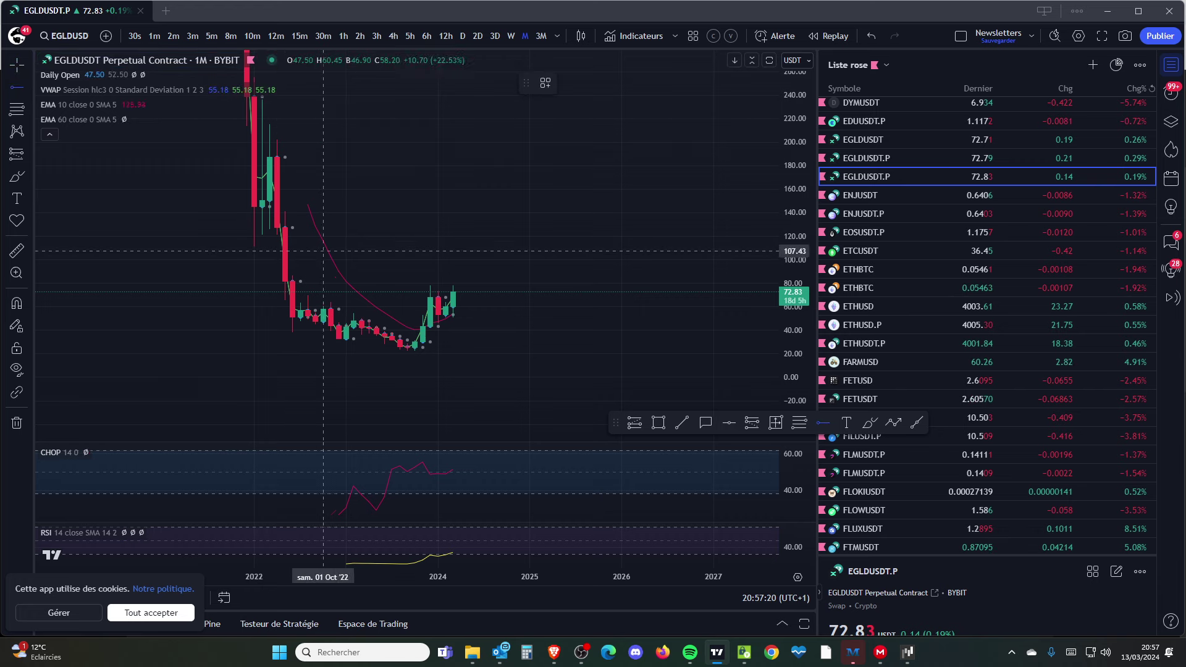
click(414, 294)
drag(410, 295, 556, 291)
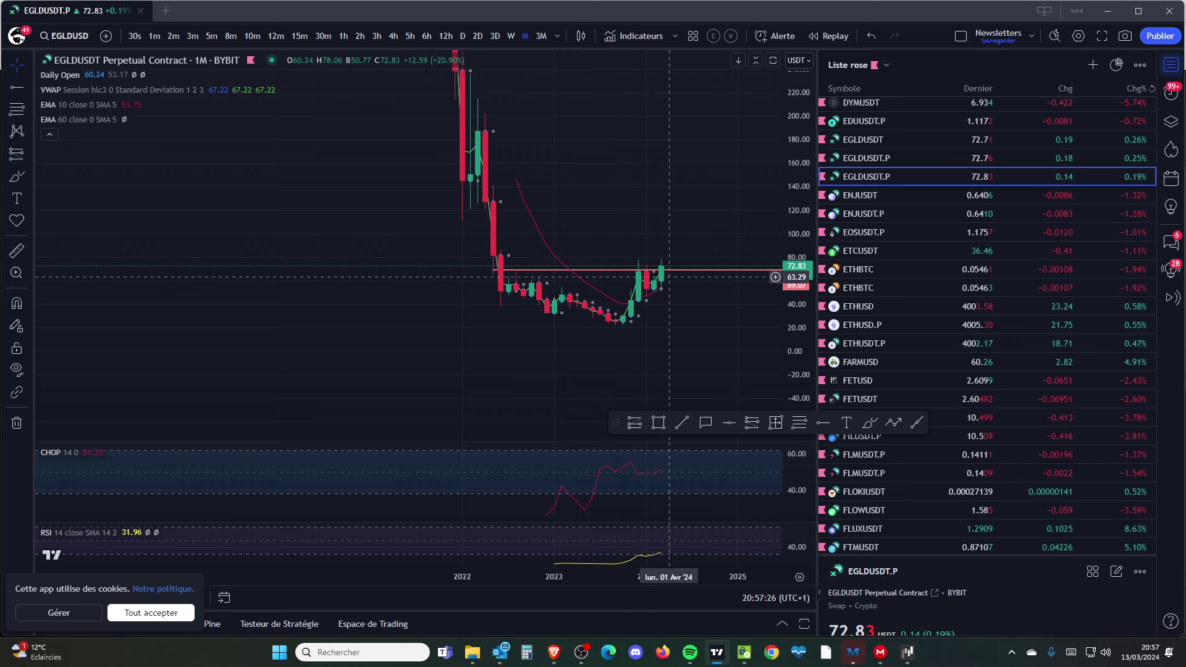
click(554, 269)
drag(554, 270, 516, 269)
Place a second horizontal ray at about 121.09 along the early-2022 lows, starting to the left of the candles
click(17, 87)
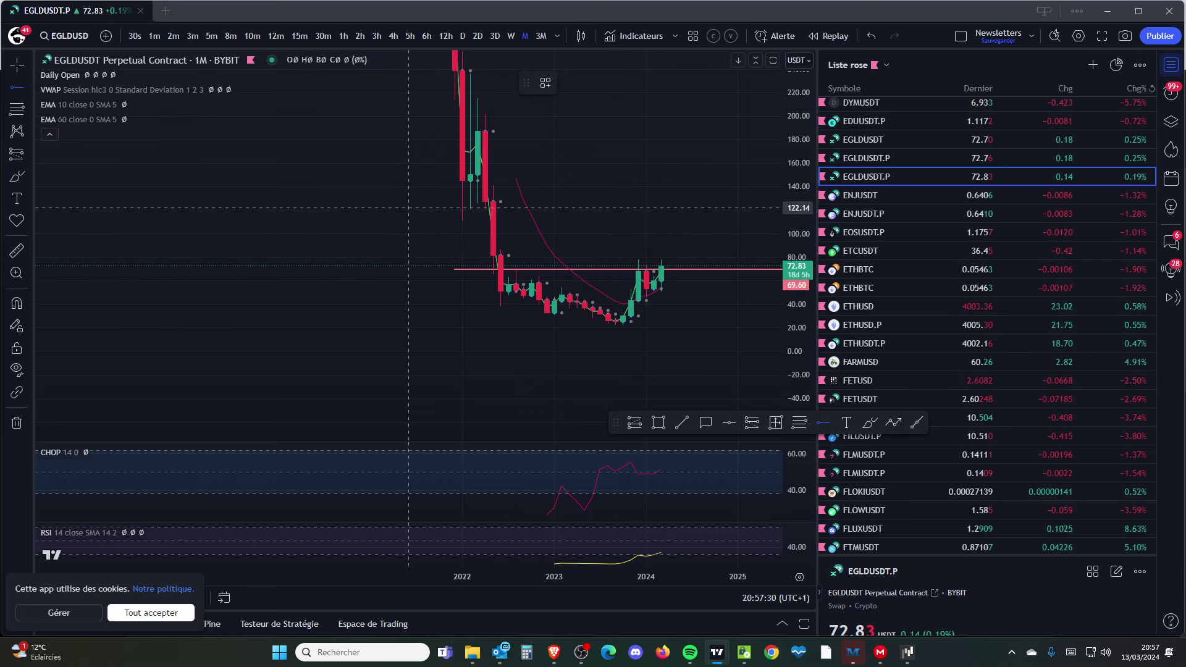
click(416, 207)
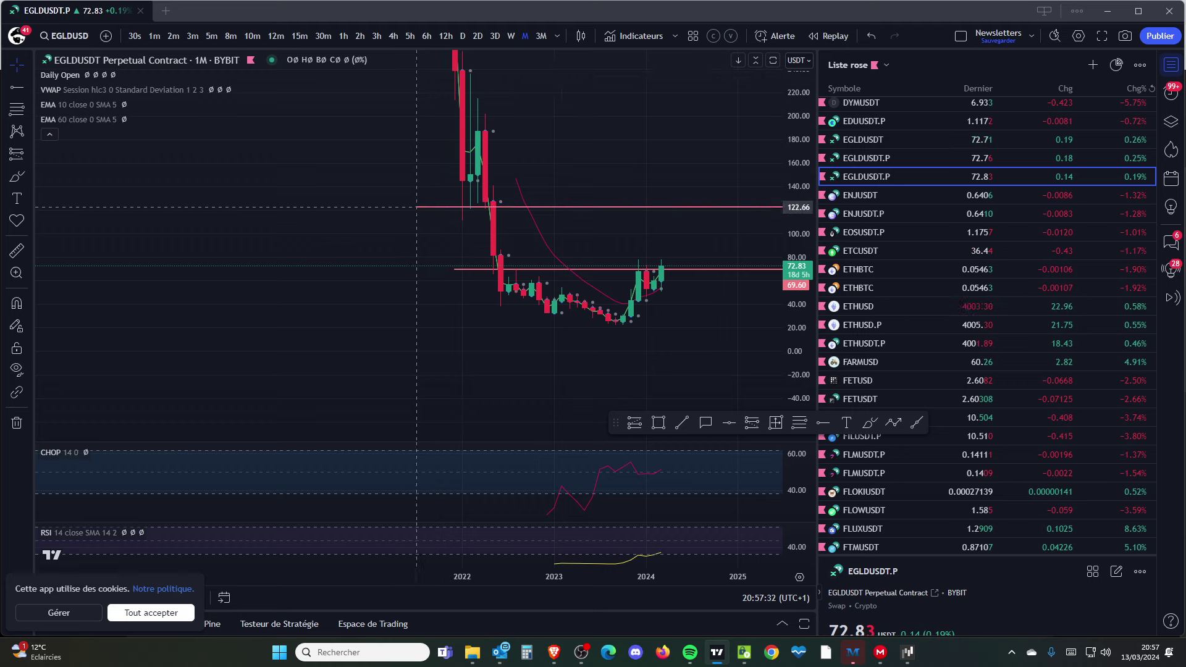
drag(416, 207, 409, 208)
click(409, 209)
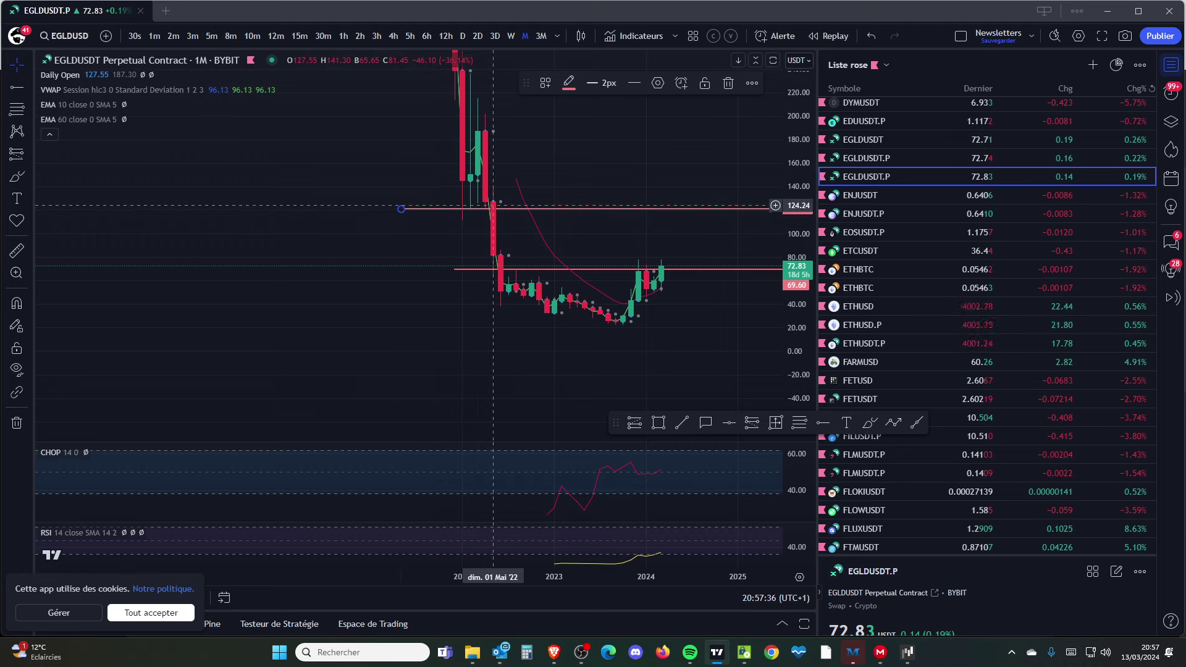
Switch to the weekly timeframe, ready the Brush tool and move the CHOP pane below the RSI pane
click(511, 36)
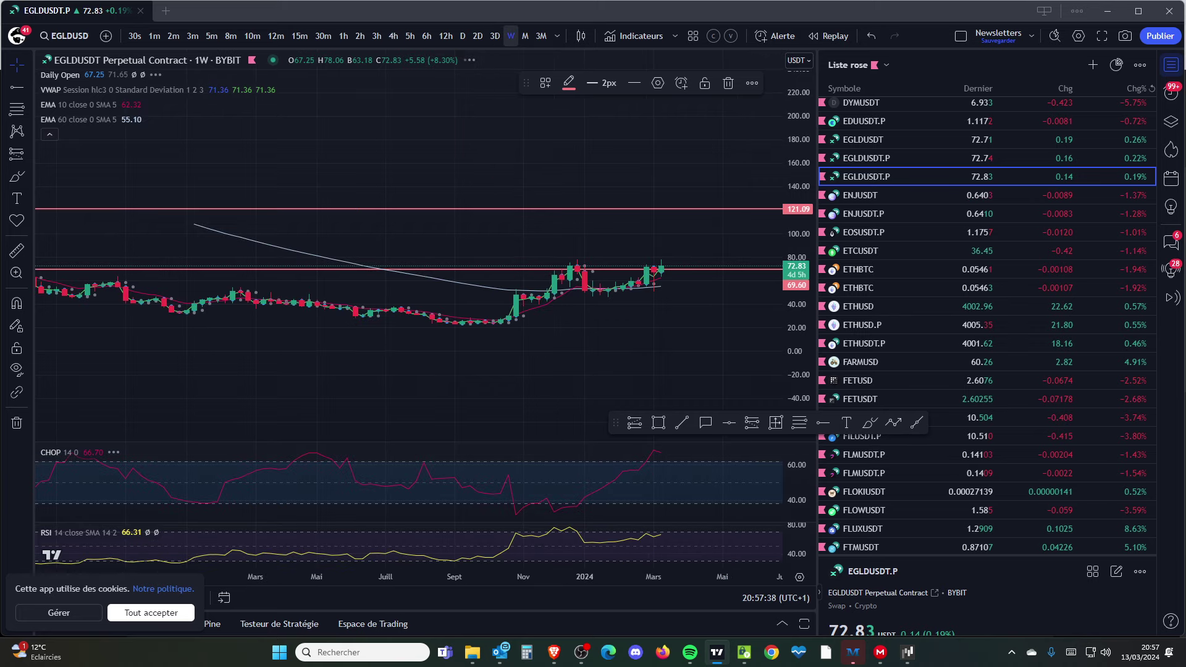
scroll(432, 173, down, 3)
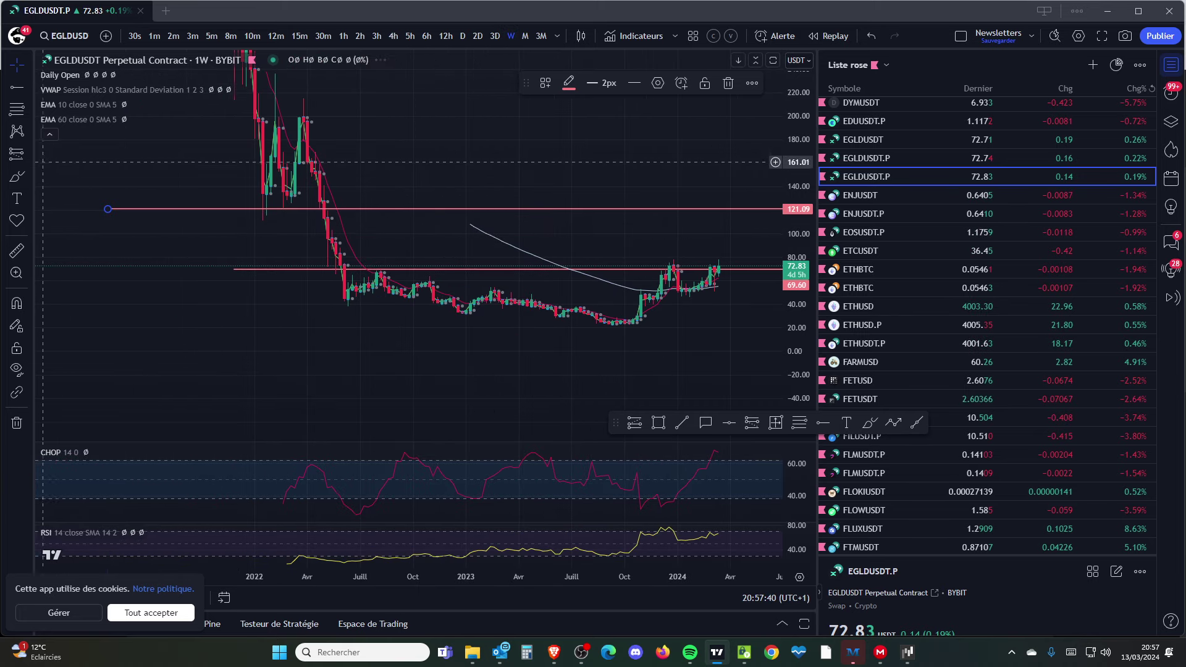
click(29, 176)
click(77, 217)
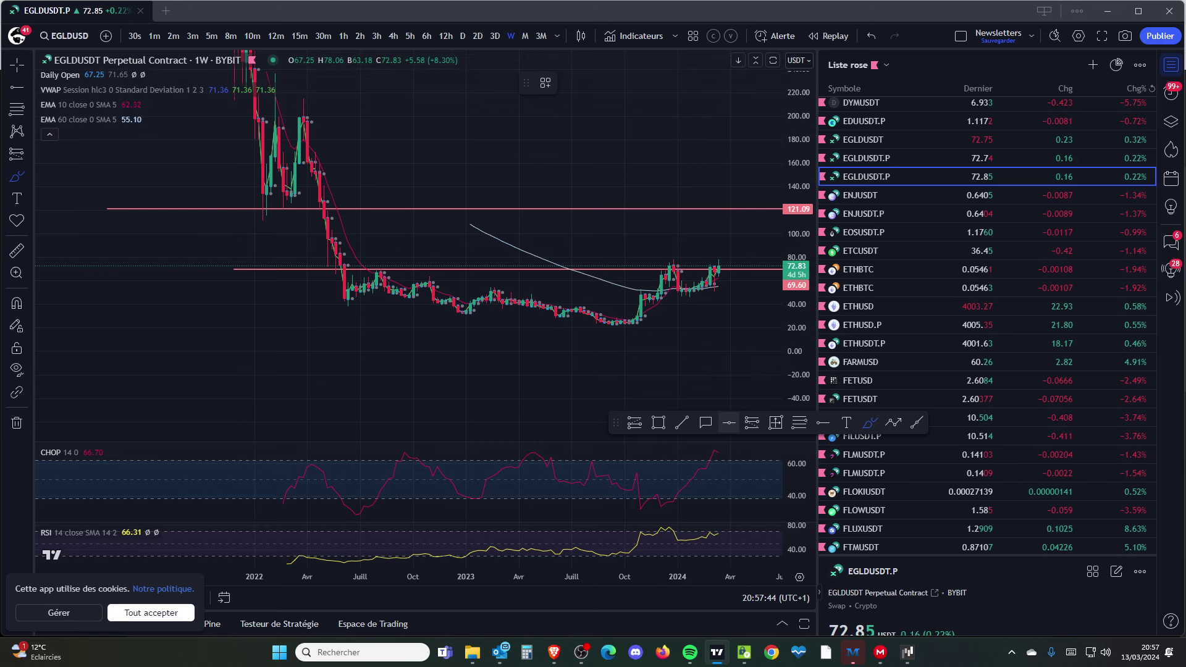
click(720, 453)
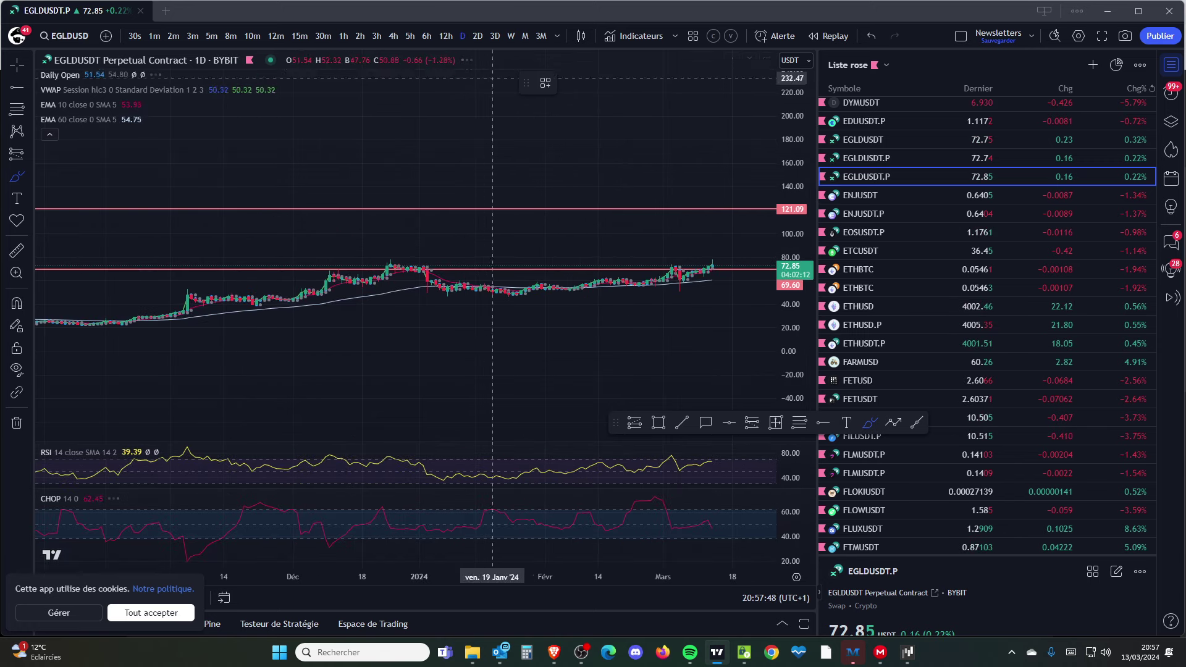
Examine the daily EGLDUSDT.P price structure since 2022 around the 69.60 and 121.09 rays
scroll(738, 463, down, 3)
scroll(637, 109, up, 5)
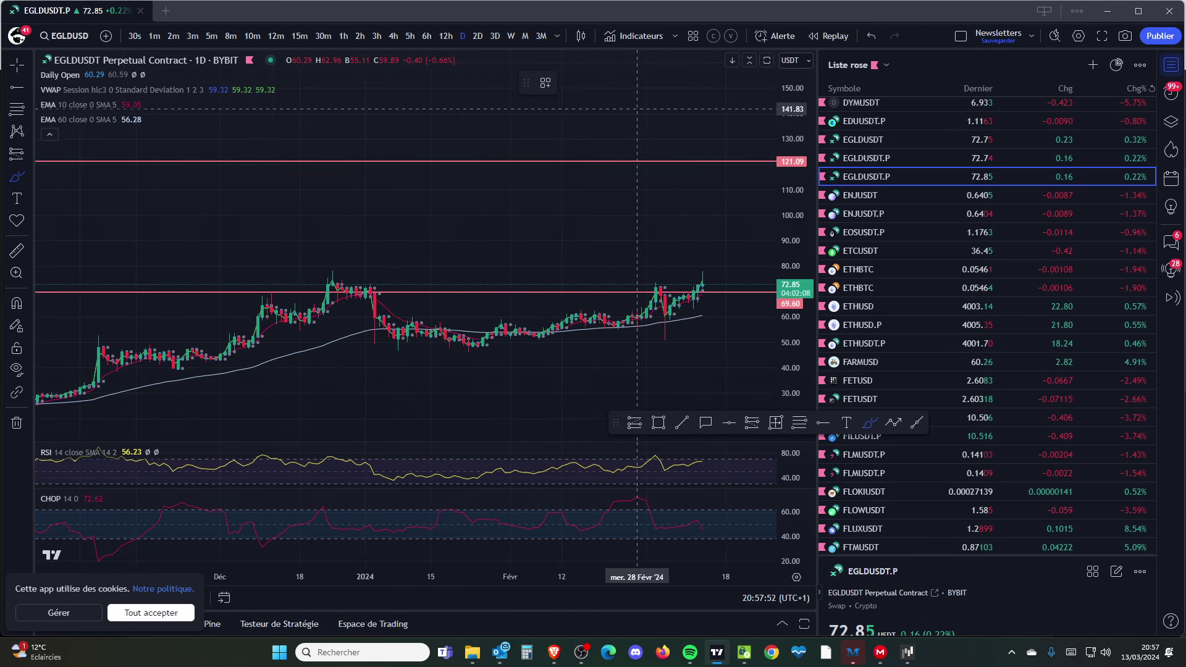
scroll(636, 109, down, 8)
scroll(637, 109, down, 2)
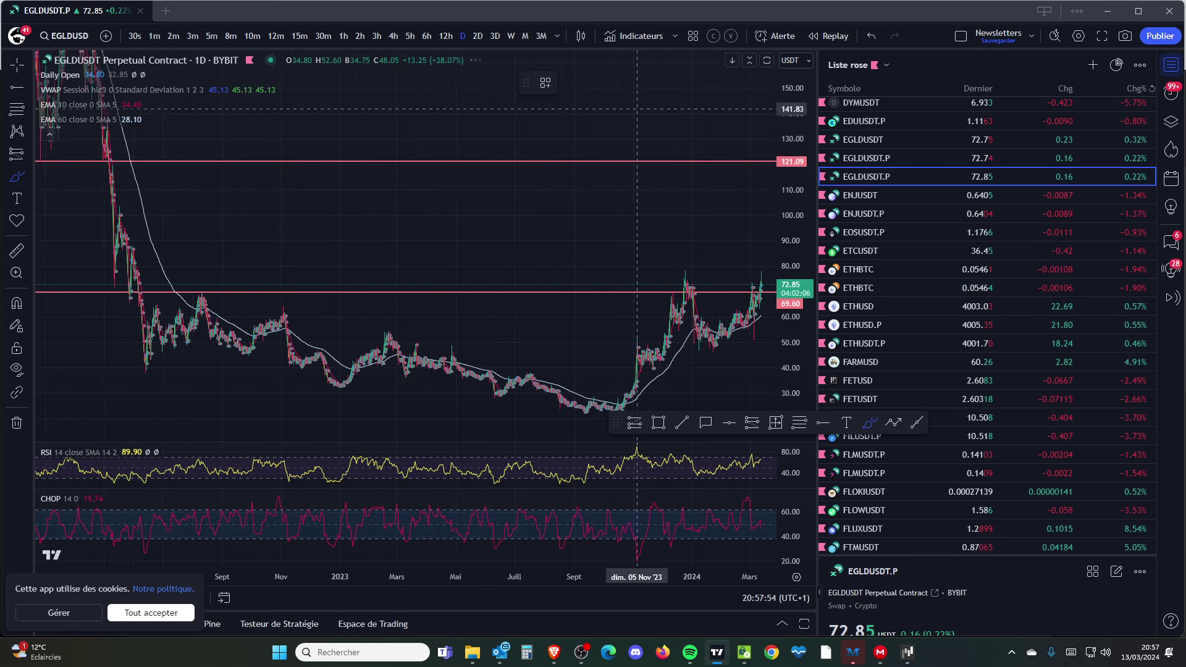
scroll(637, 110, up, 1)
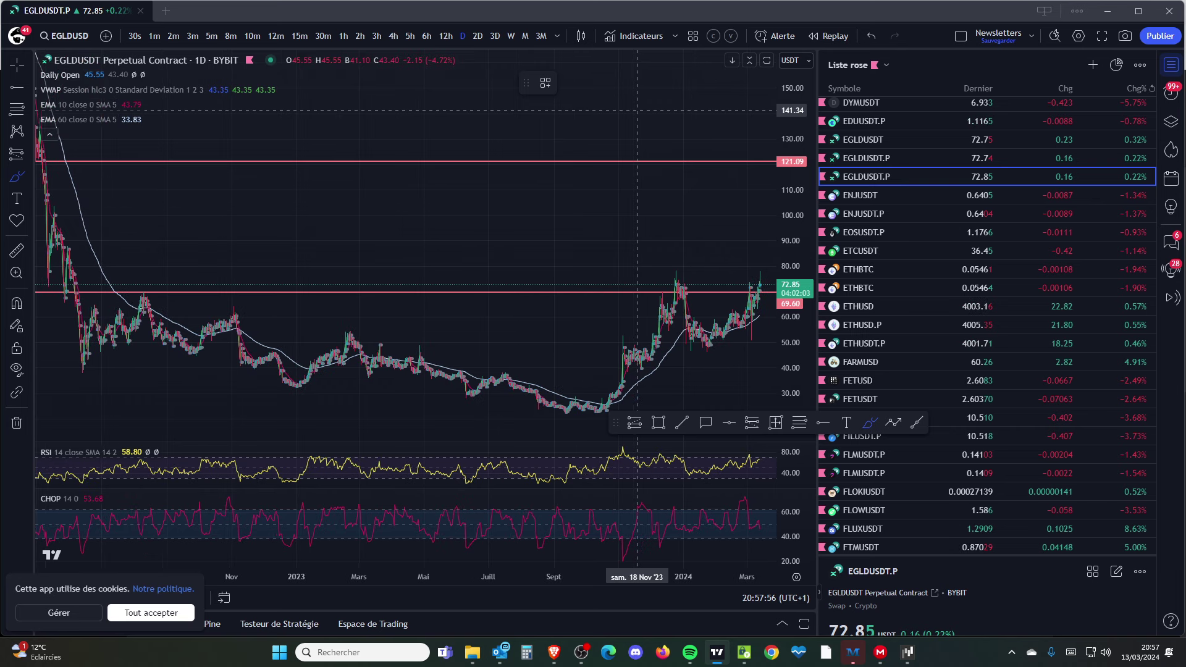
Return to the weekly timeframe and brush a green line between the rays, from about 98 in early 2023 to about 90 in November 2023
click(511, 36)
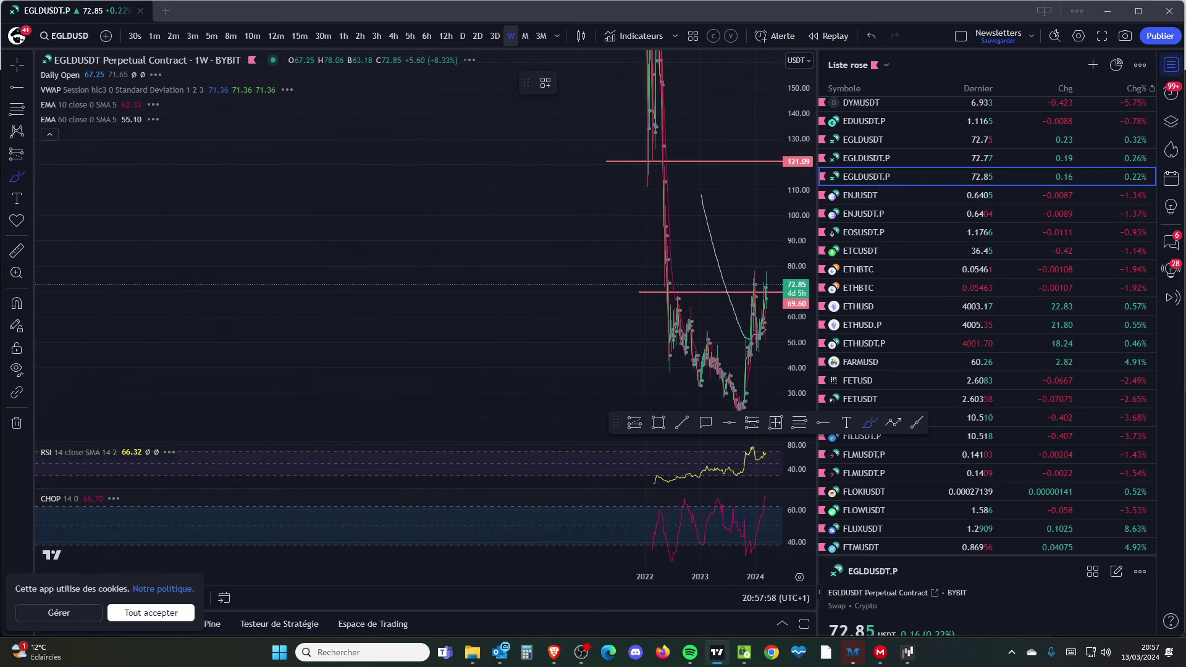
scroll(704, 291, up, 3)
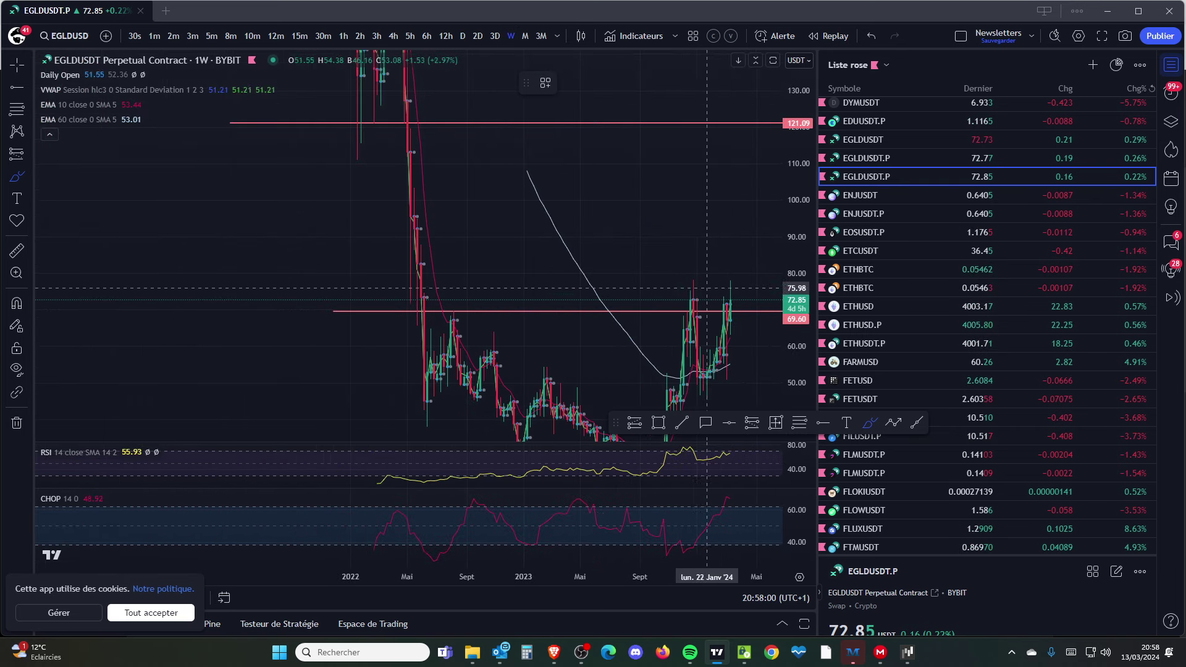
drag(521, 206, 656, 235)
scroll(677, 238, down, 3)
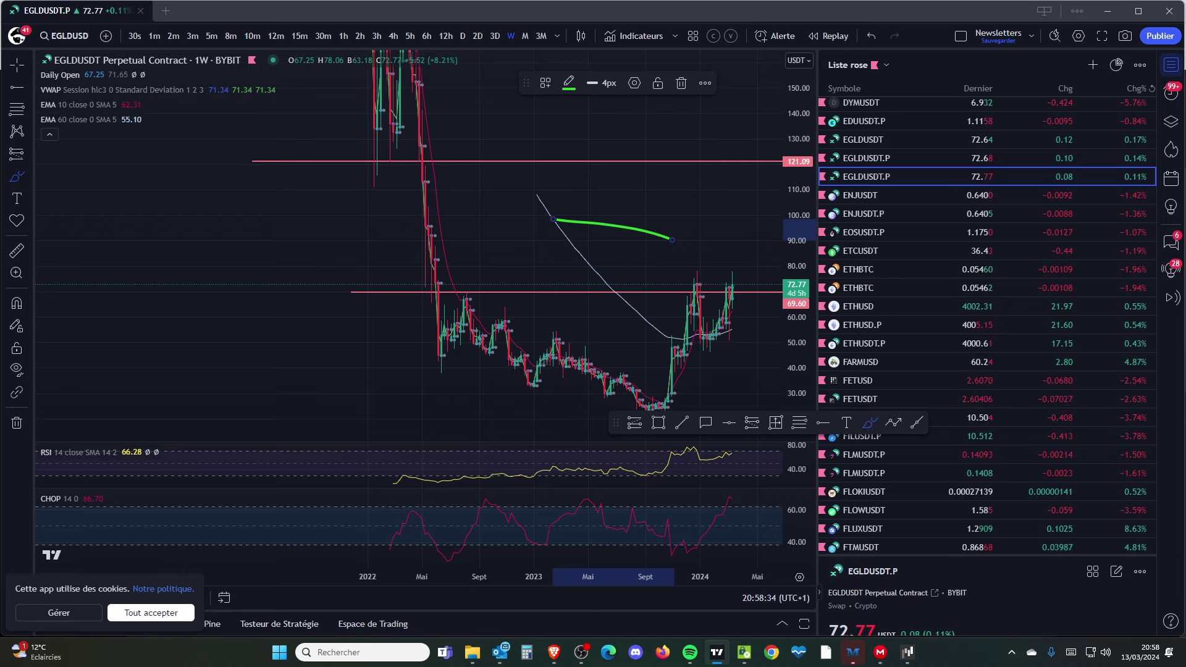
Switch to the daily timeframe and place a horizontal ray at about 77.58 near the December 2023 high
click(462, 36)
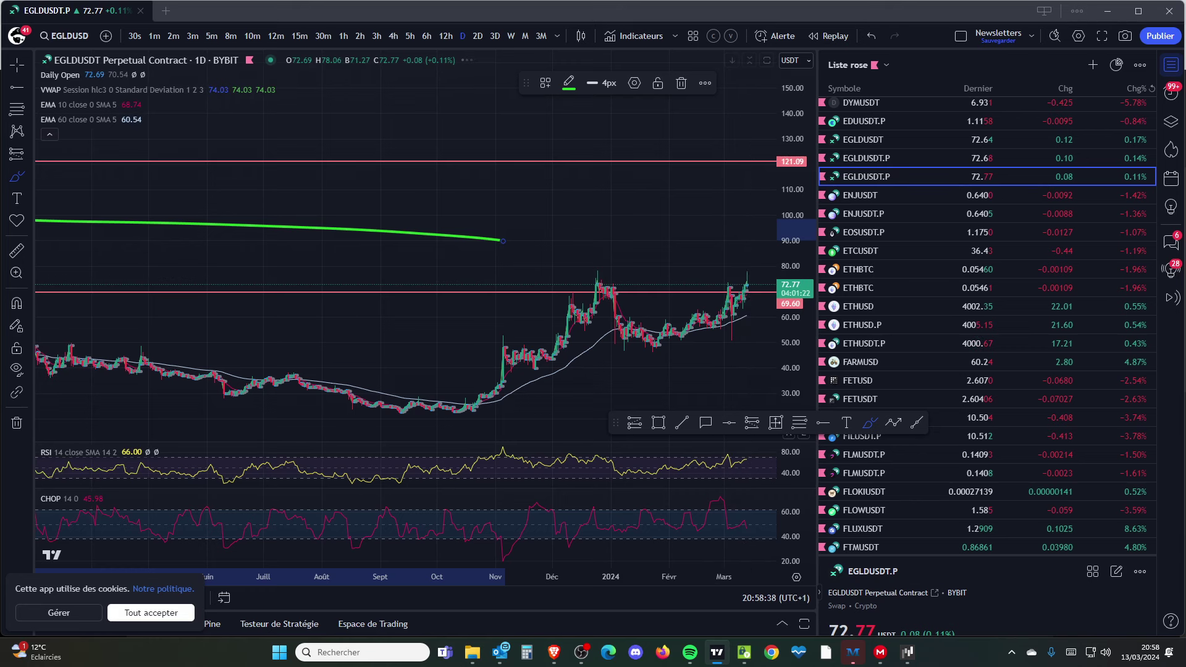
scroll(711, 219, up, 4)
scroll(711, 220, up, 1)
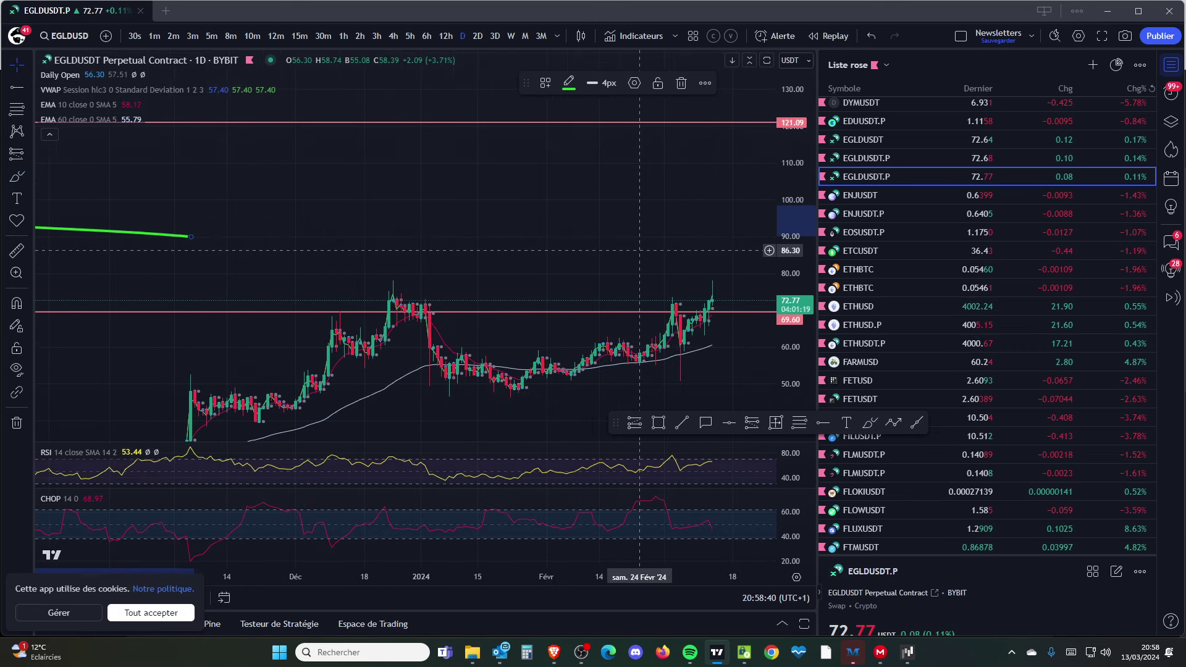
click(16, 86)
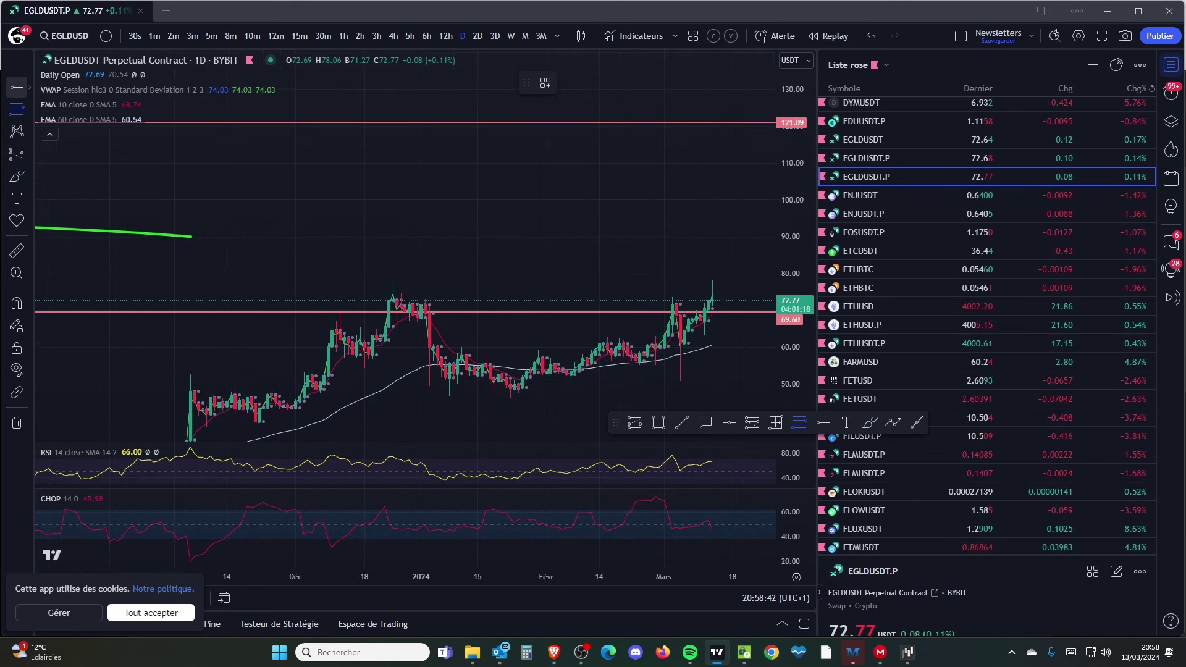
click(357, 282)
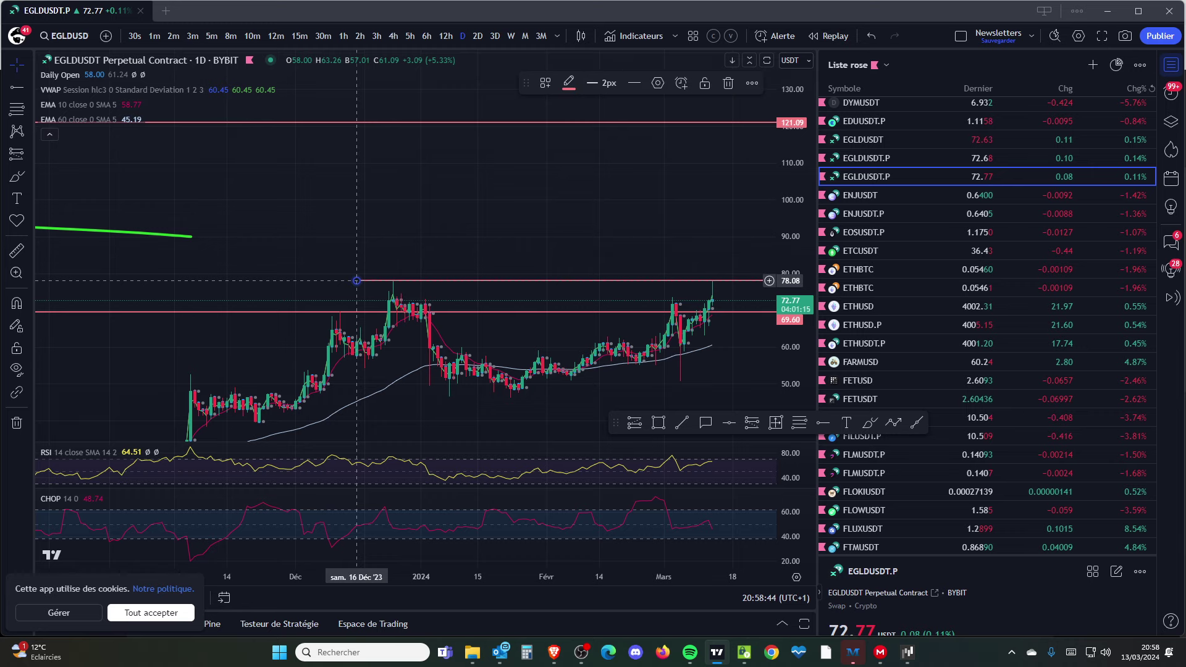
scroll(363, 275, down, 4)
scroll(362, 275, down, 4)
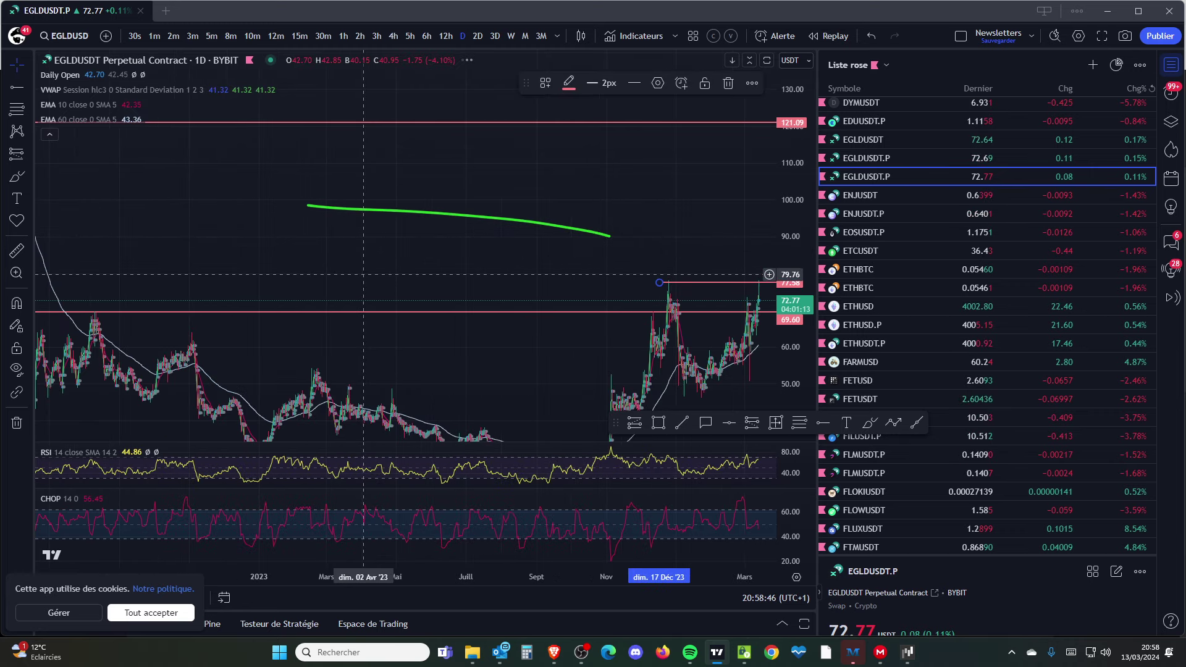
Switch EGLDUSDT.P to the 4-hour timeframe and examine the recent candles between the 69.60 and 77.58 rays
scroll(365, 276, up, 2)
scroll(365, 276, up, 8)
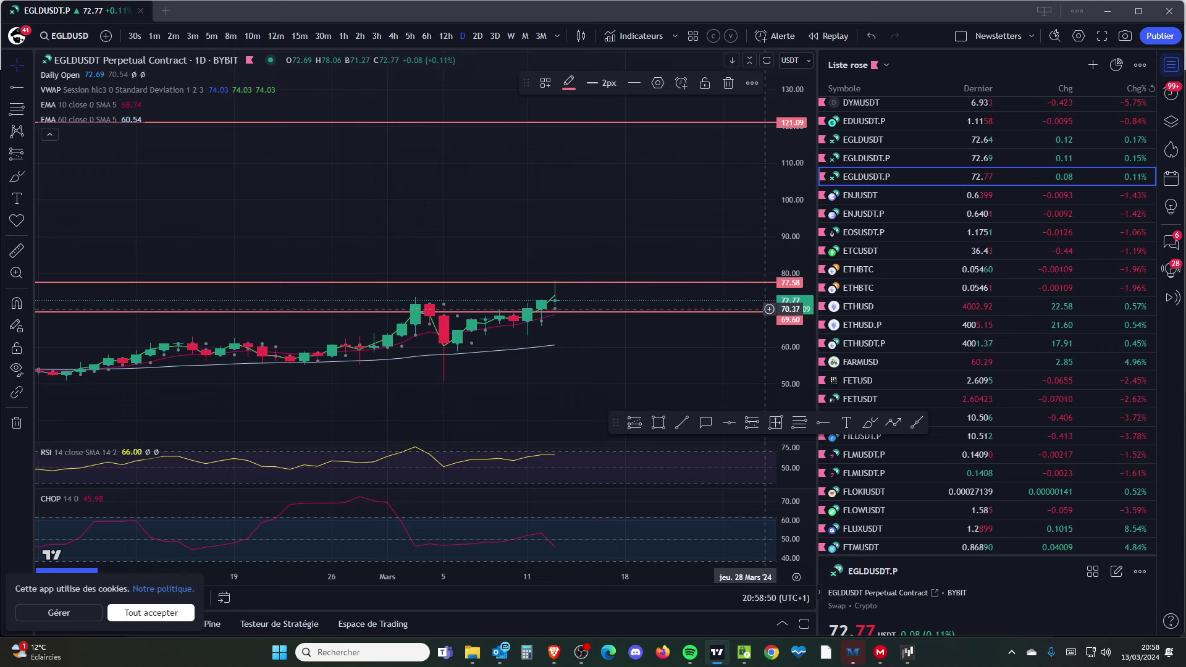
drag(513, 247, 297, 165)
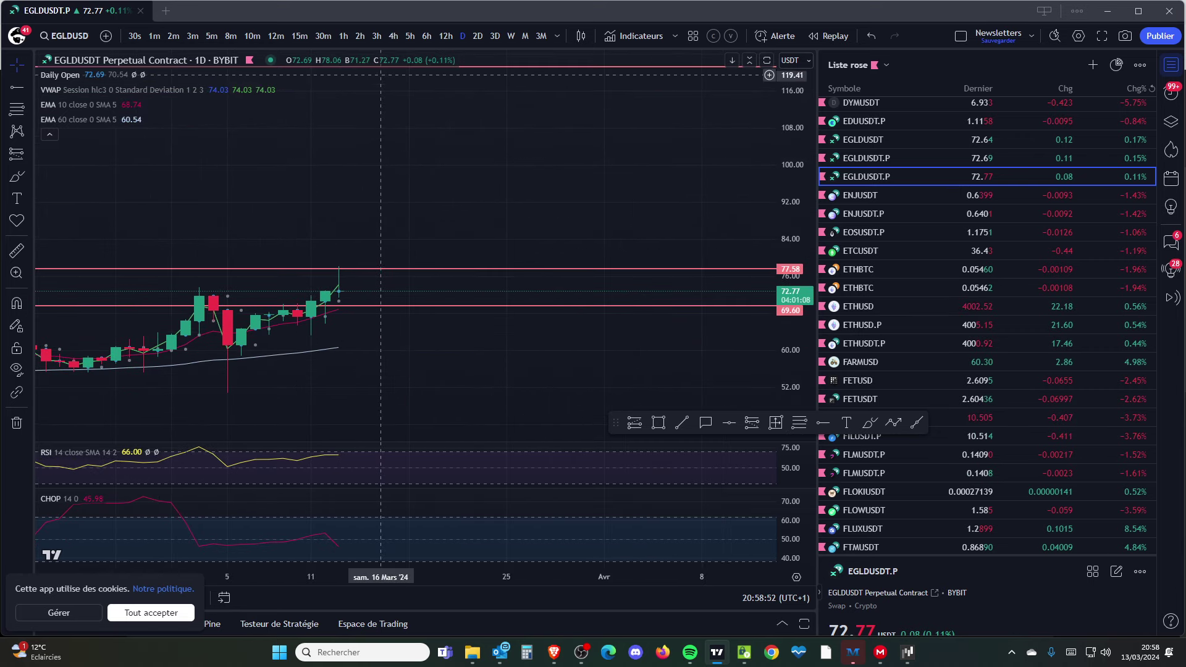
text(4h)
key(Return)
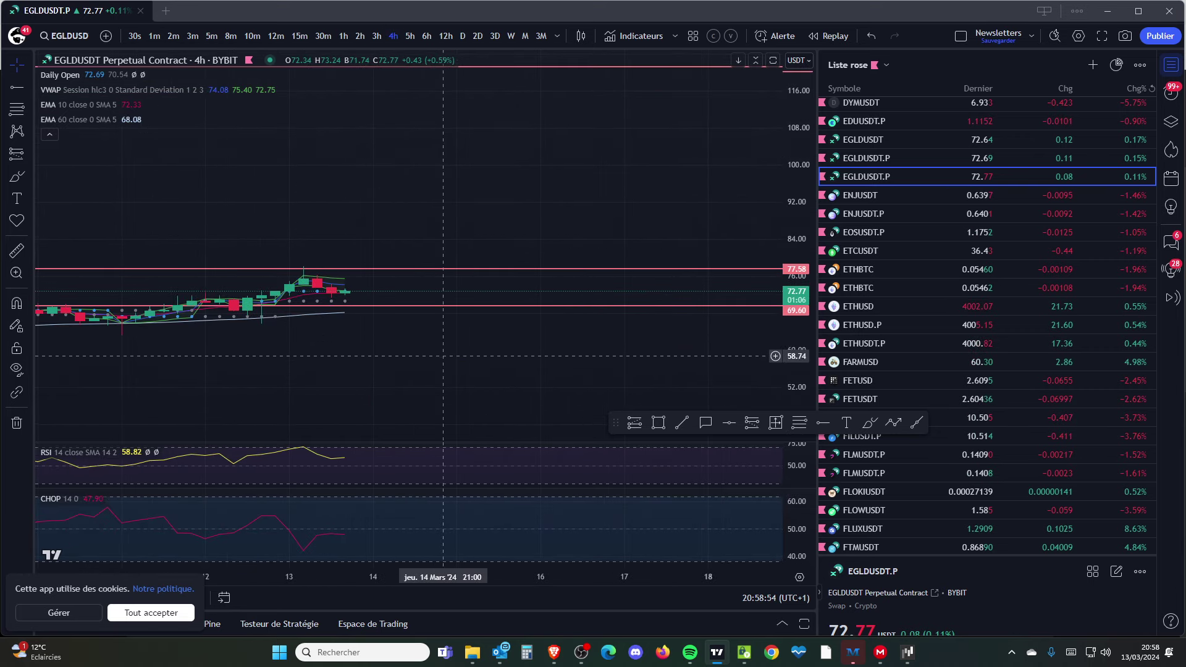
scroll(396, 355, down, 5)
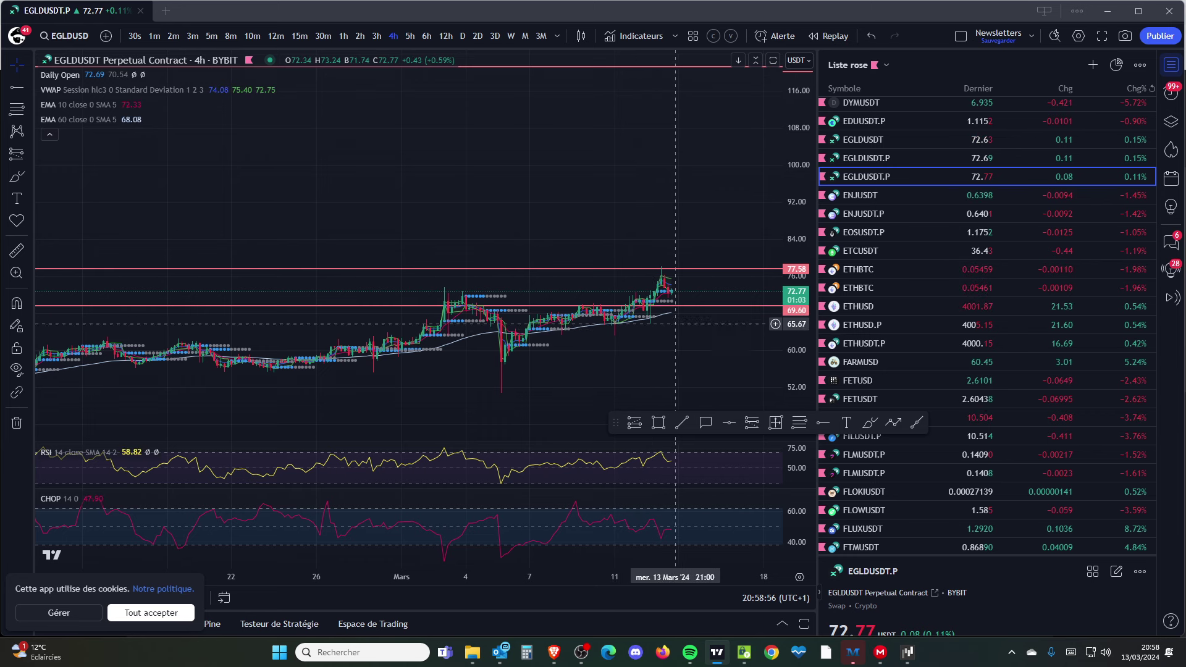
Brush a small green mark just above the 77.58 ray beside the latest 4-hour candles
scroll(625, 332, up, 3)
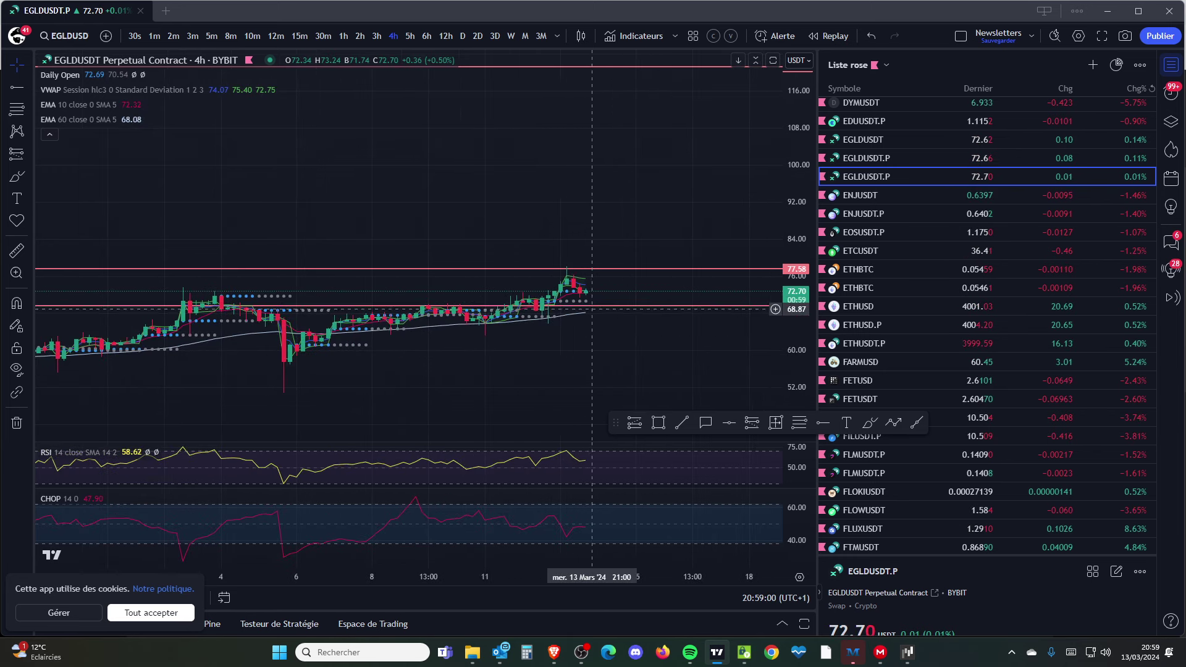
scroll(629, 263, down, 6)
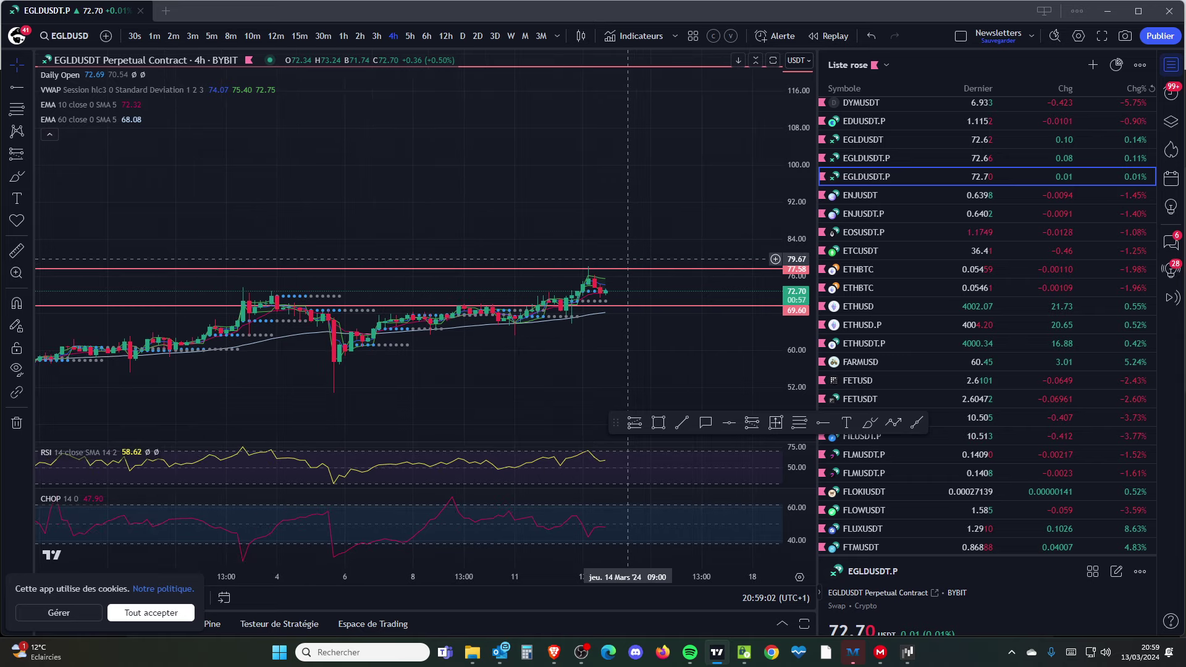
scroll(627, 327, down, 4)
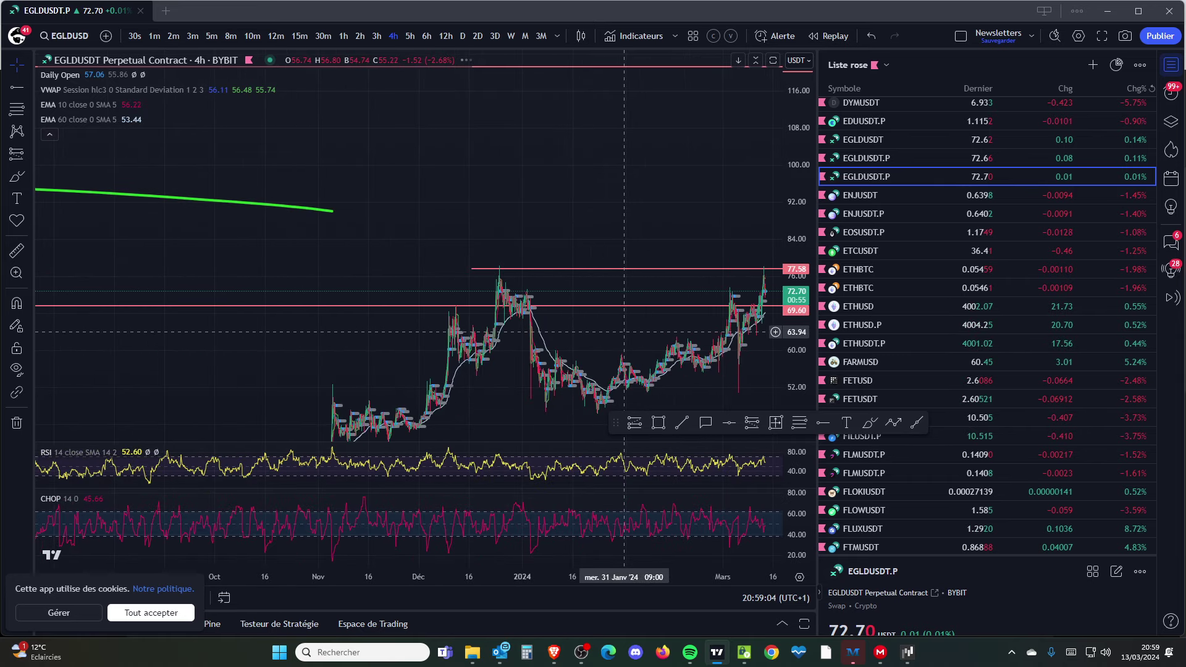
scroll(619, 352, up, 10)
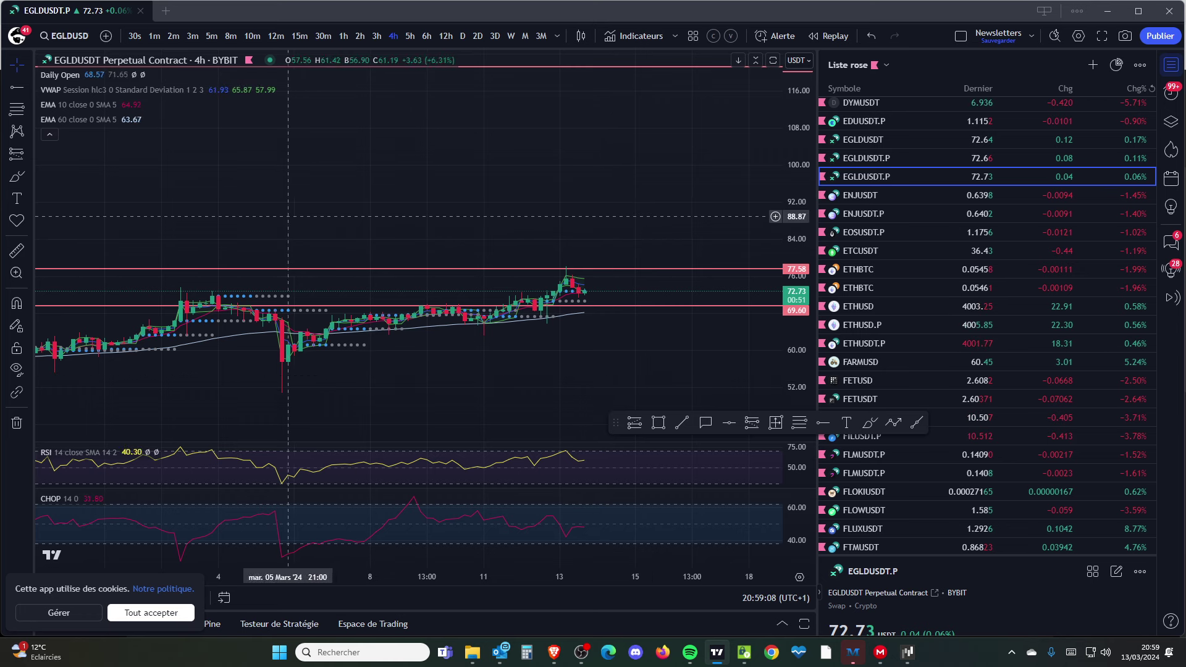
key(alt+b)
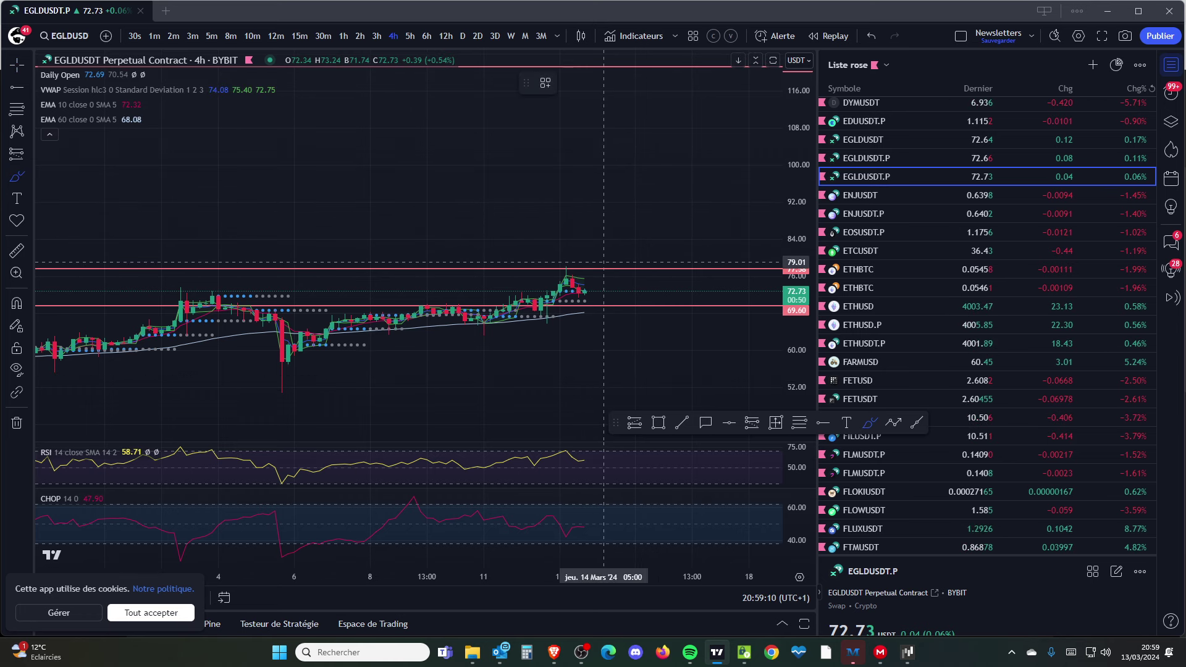
mouse_move(625, 258)
mouse_down()
mouse_move(606, 265)
mouse_move(635, 255)
mouse_move(611, 265)
mouse_move(622, 256)
mouse_up()
Brush a tall green upward arrow from about 80 to the 121.09 ray, just after the latest candles
scroll(623, 257, down, 5)
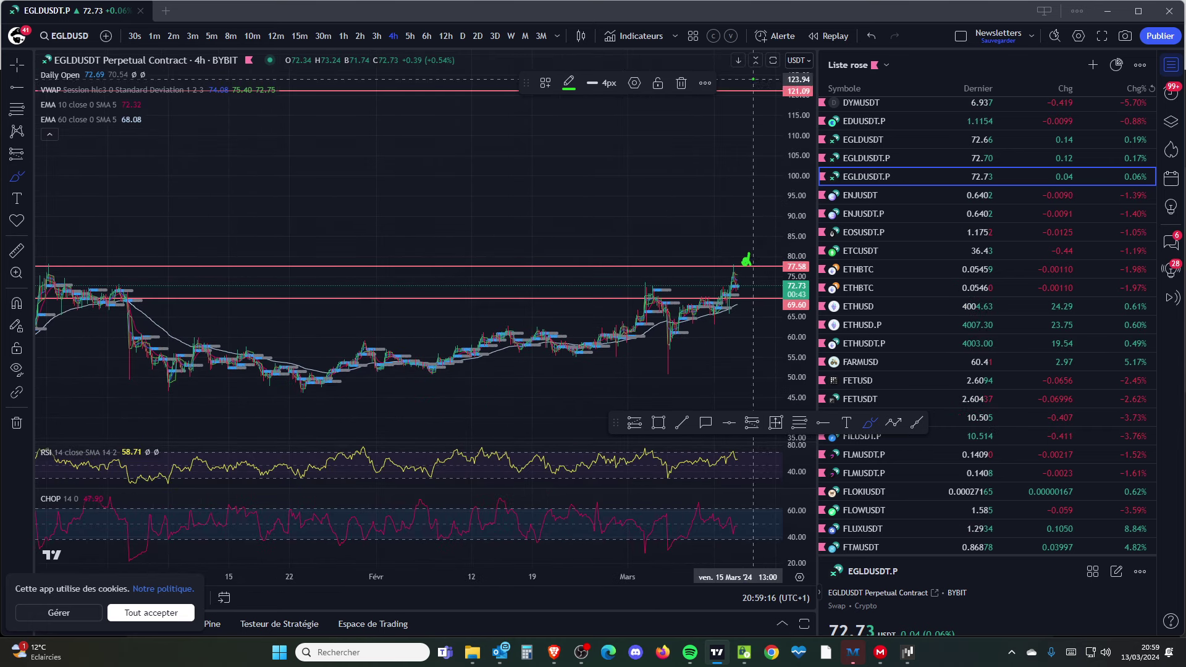
drag(755, 84, 759, 100)
drag(757, 257, 769, 93)
scroll(735, 231, down, 3)
scroll(735, 231, up, 4)
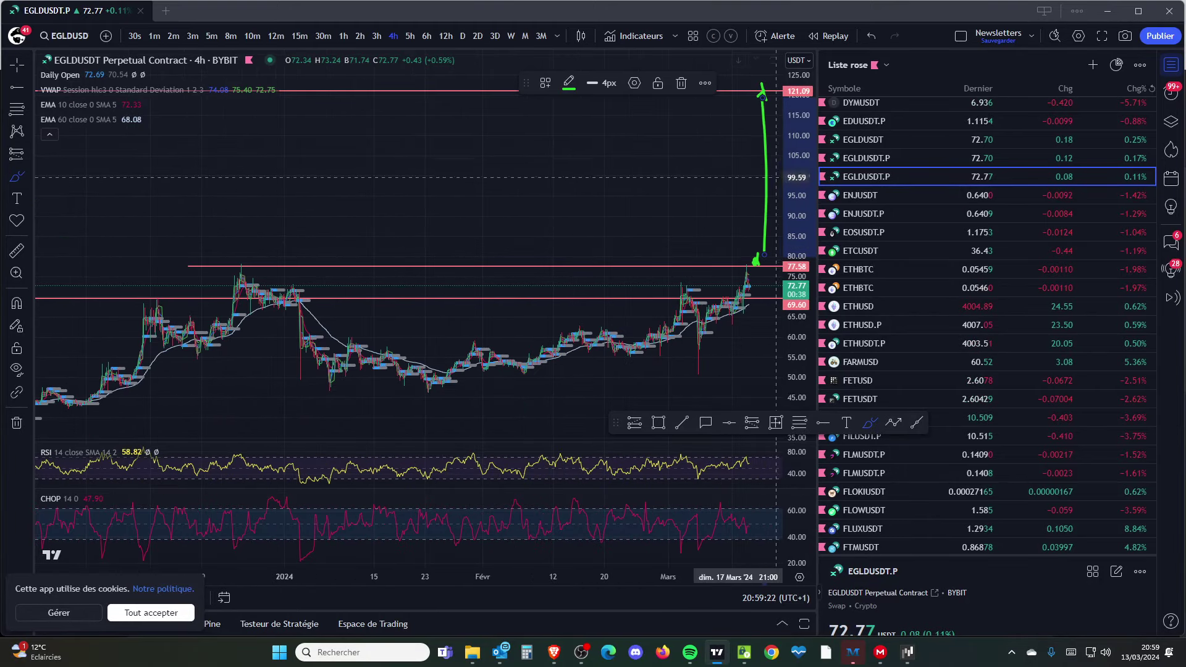
Switch EGLDUSDT.P to the 12-hour timeframe and bring the price history since the 2022 drop into view
scroll(733, 125, down, 5)
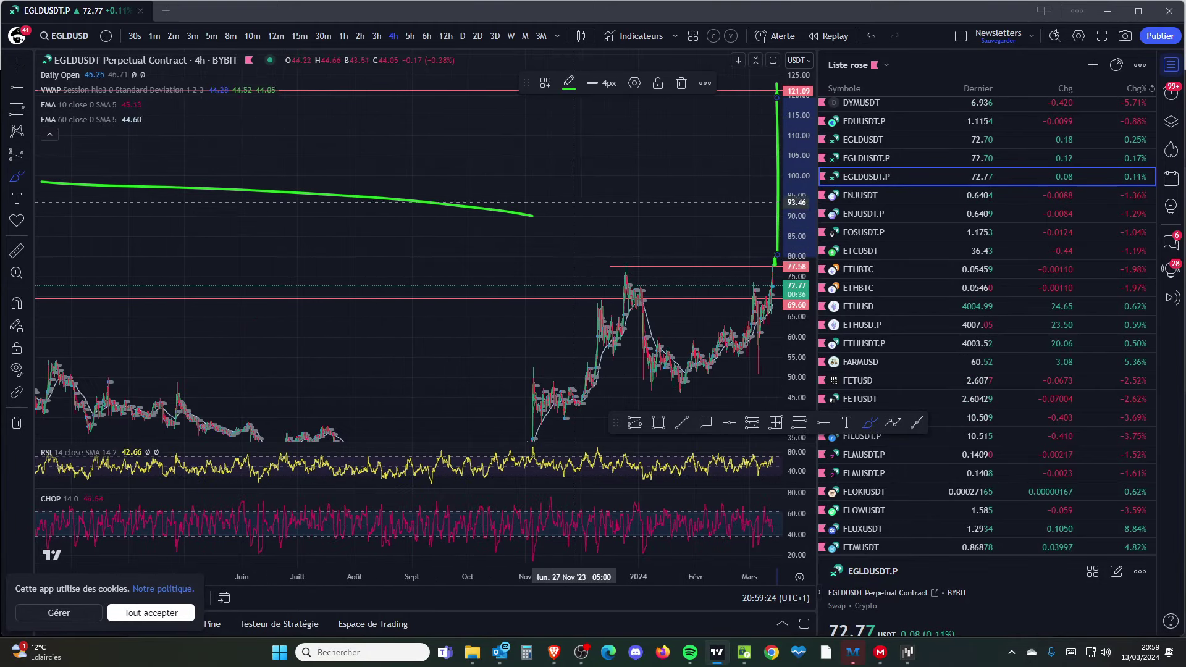
click(445, 36)
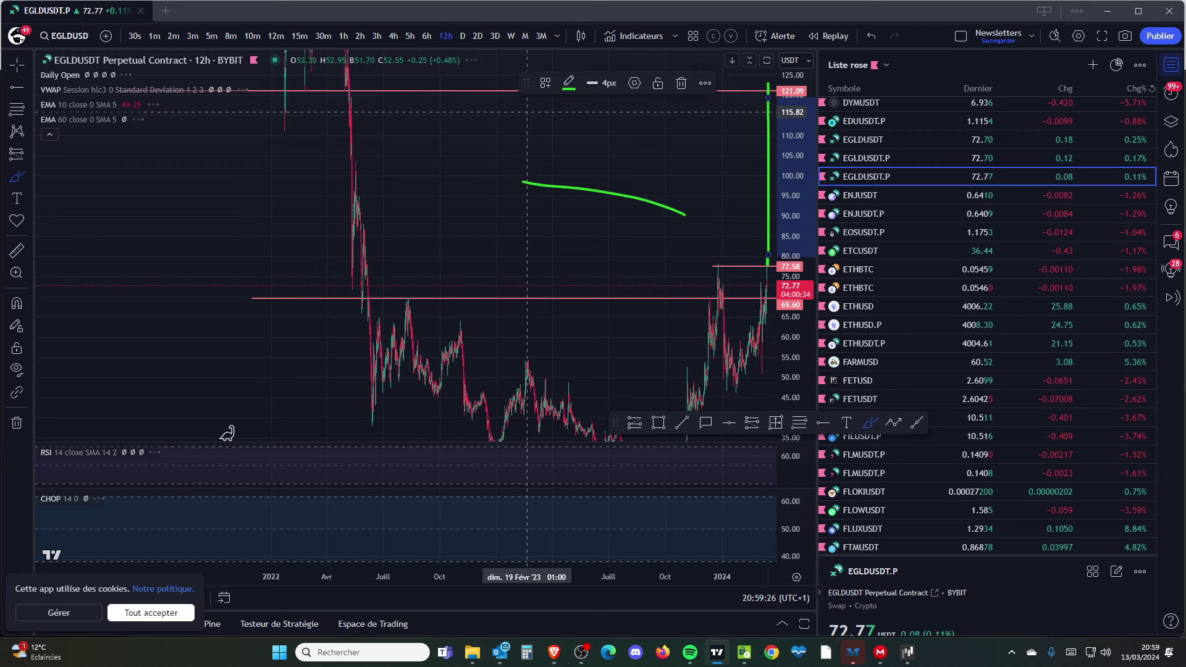
scroll(349, 106, up, 3)
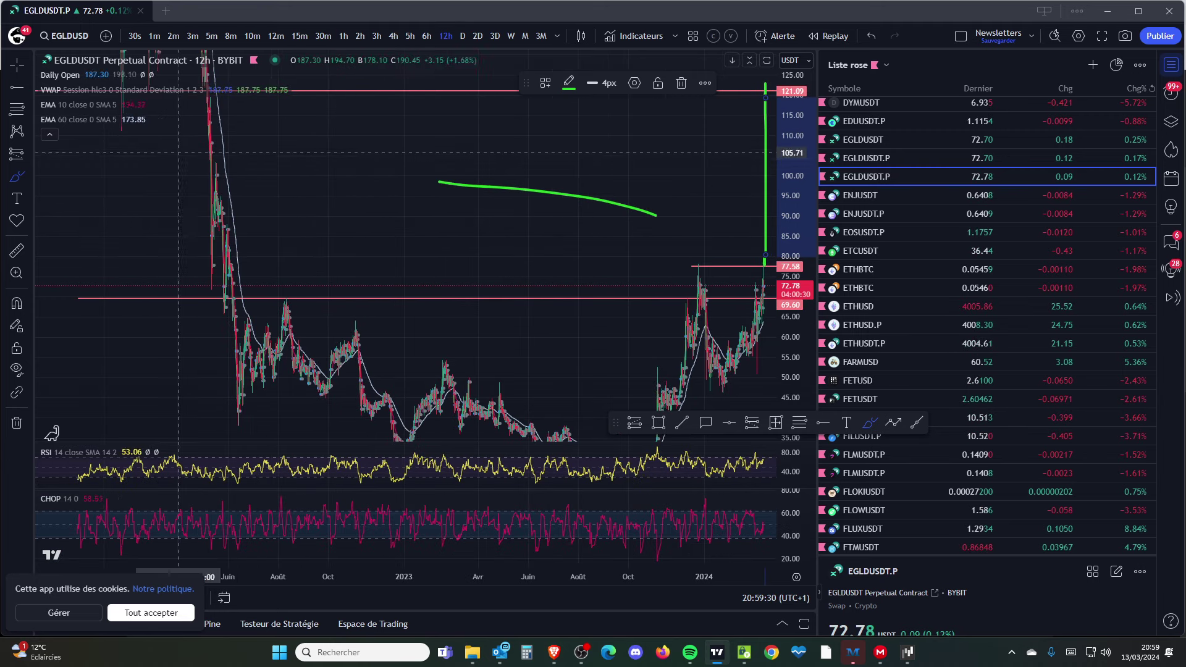
Place a horizontal ray starting at the 2022 sell-off and adjust it to about 97.60
click(17, 87)
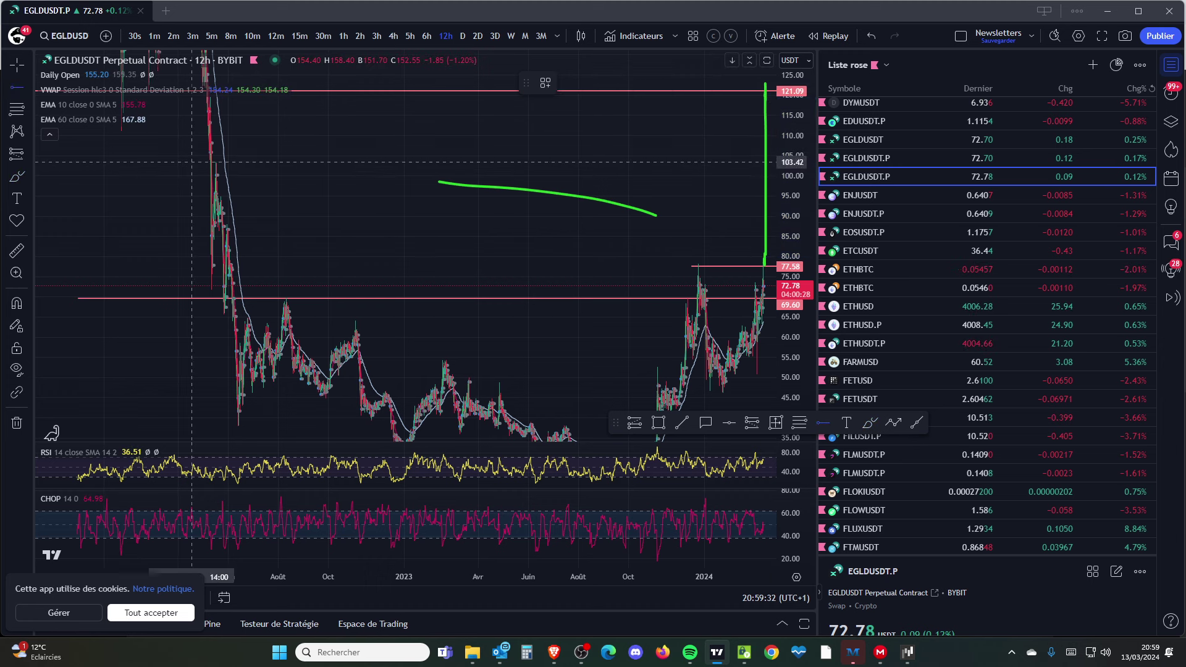
click(191, 163)
drag(191, 162, 195, 175)
scroll(196, 171, up, 2)
scroll(195, 171, down, 3)
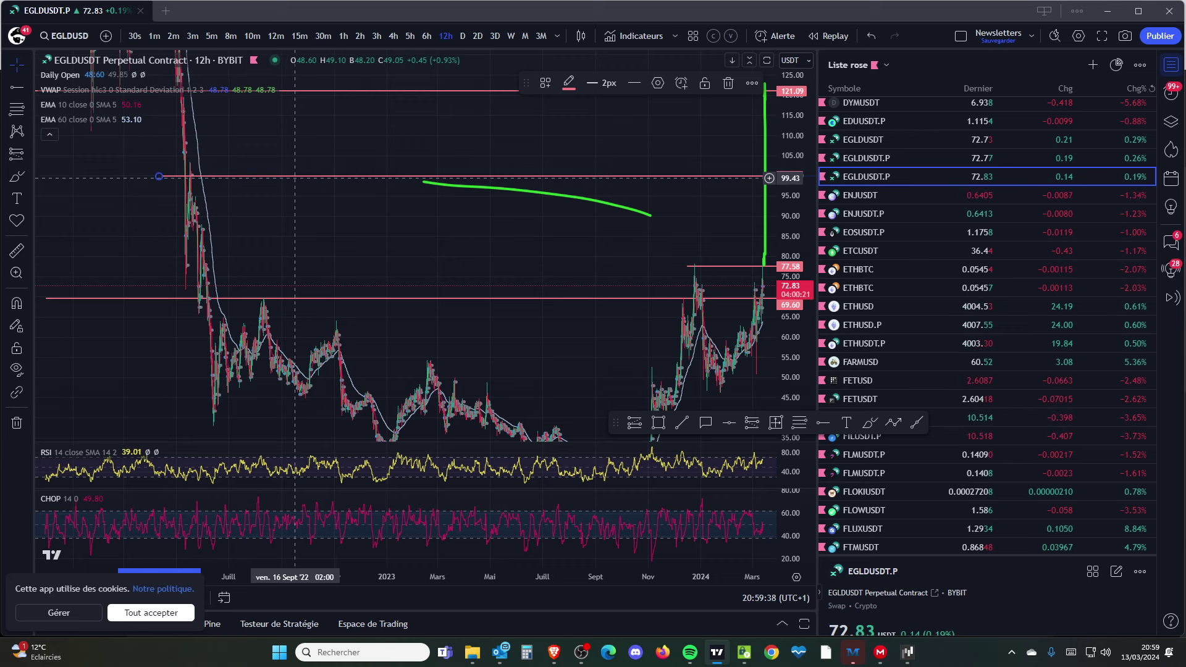
drag(293, 177, 295, 185)
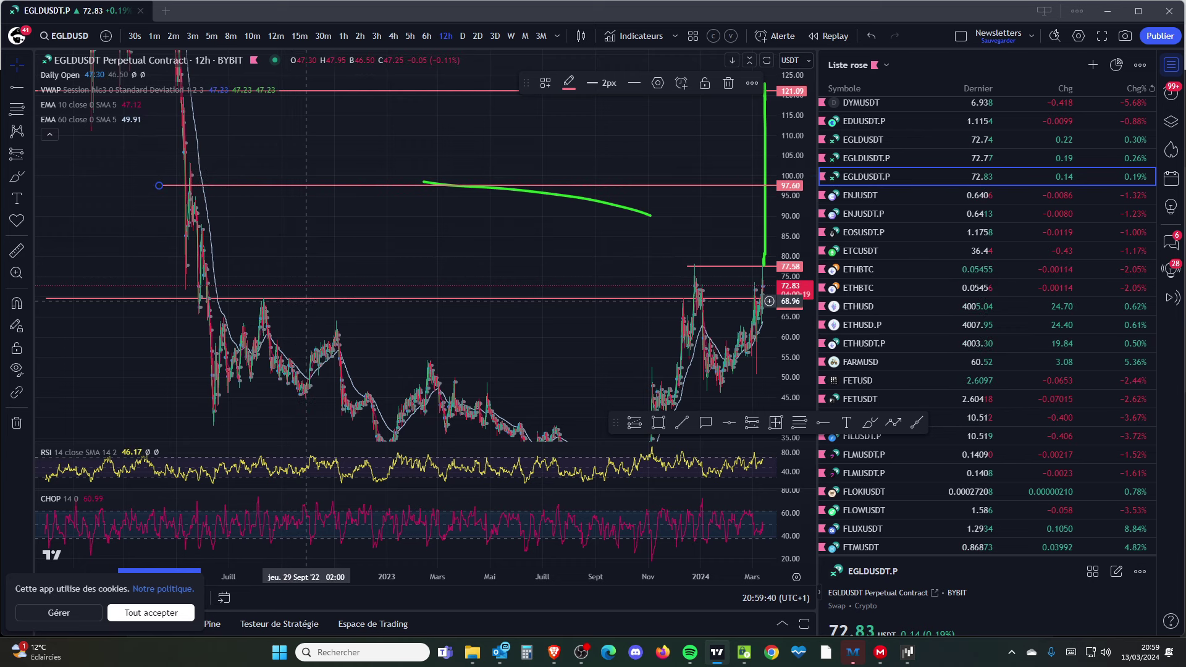
Move the 69.60 horizontal ray up to about 70.18 and check it against the recent 12-hour candles
key(alt+h)
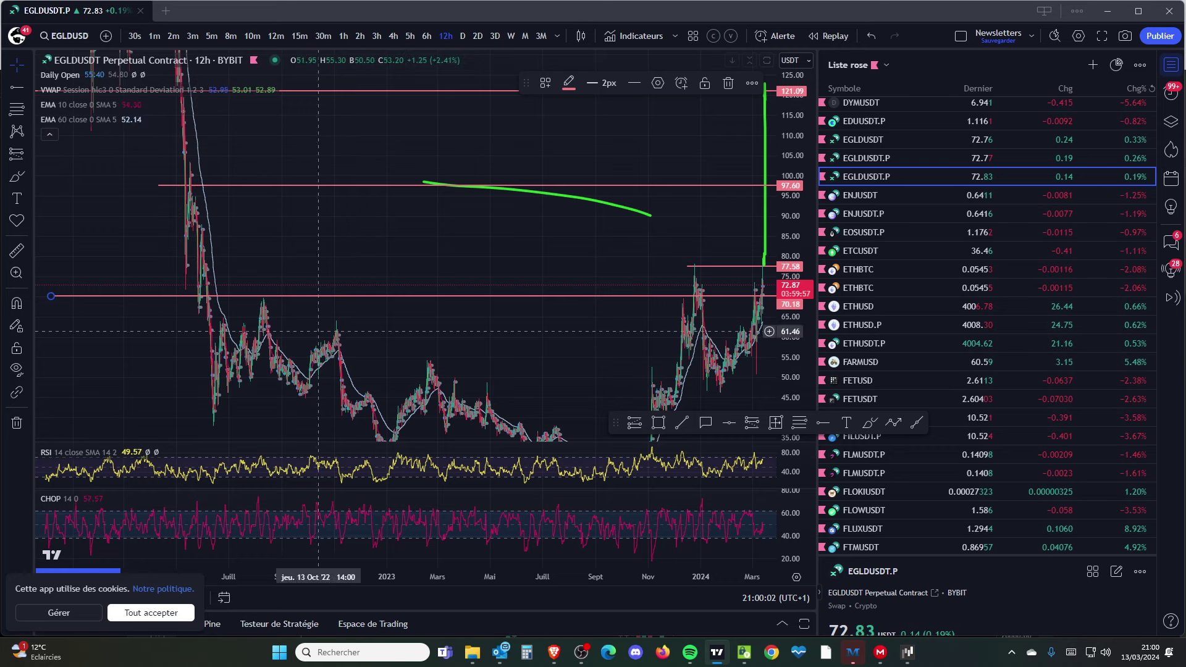
scroll(393, 280, up, 5)
scroll(393, 280, up, 8)
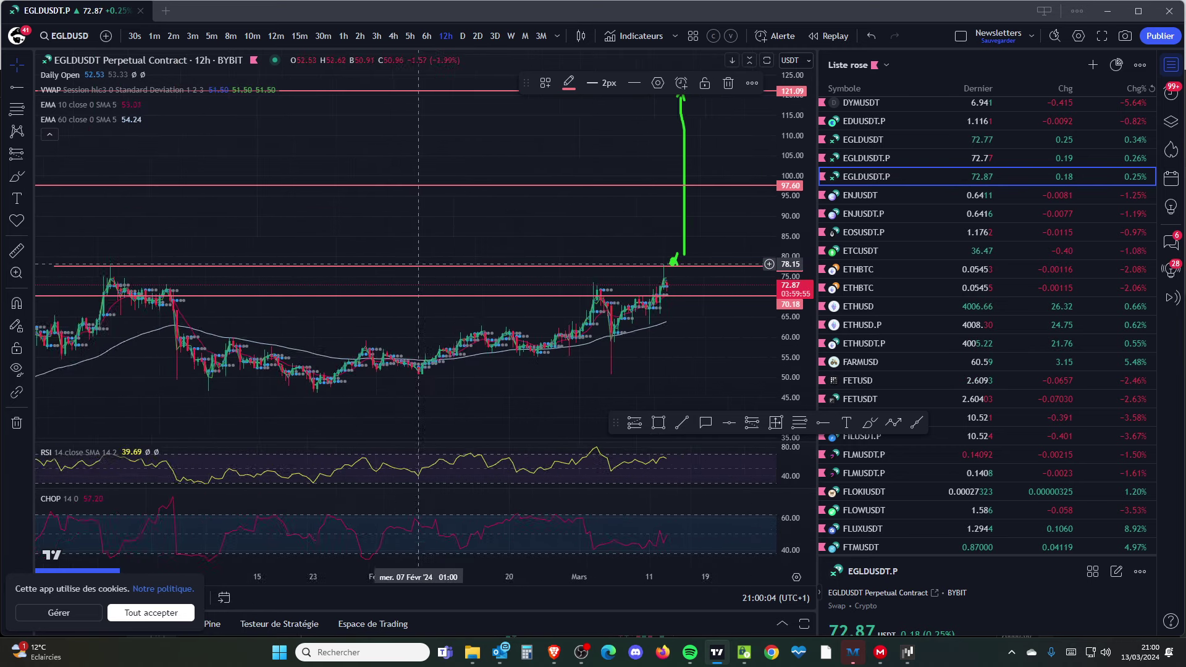
Open the 12-hour LINKUSDT.P chart from the watchlist and look through the symbols listed below it, down to PHBUSDT.P
scroll(988, 498, down, 9)
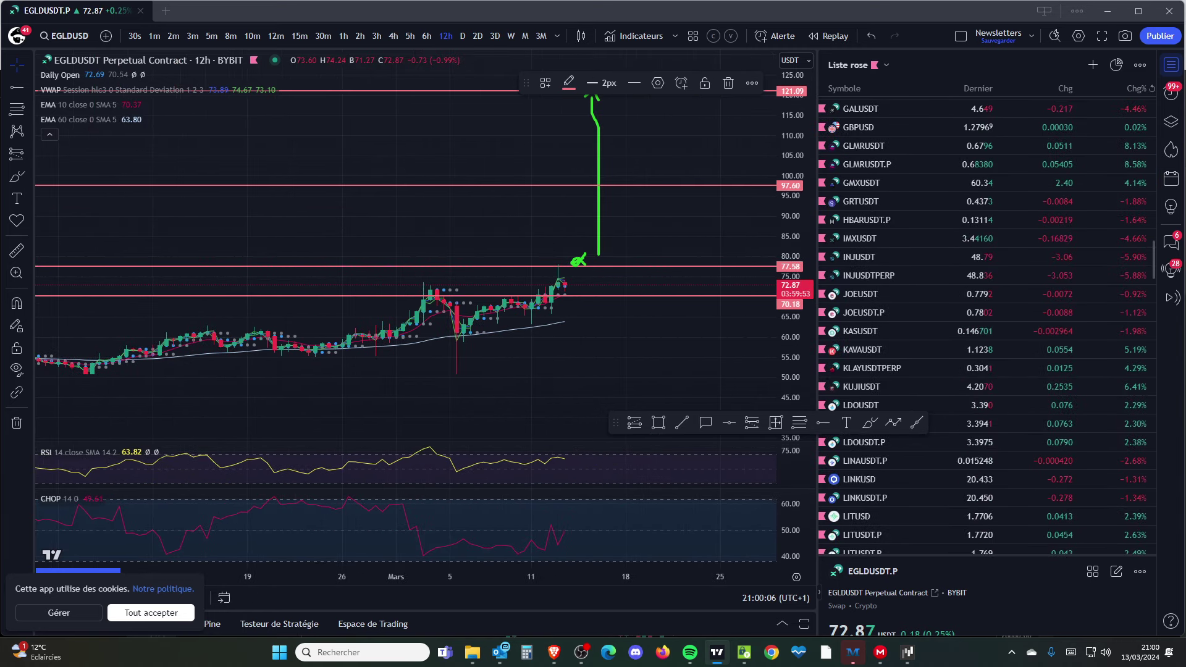
click(988, 498)
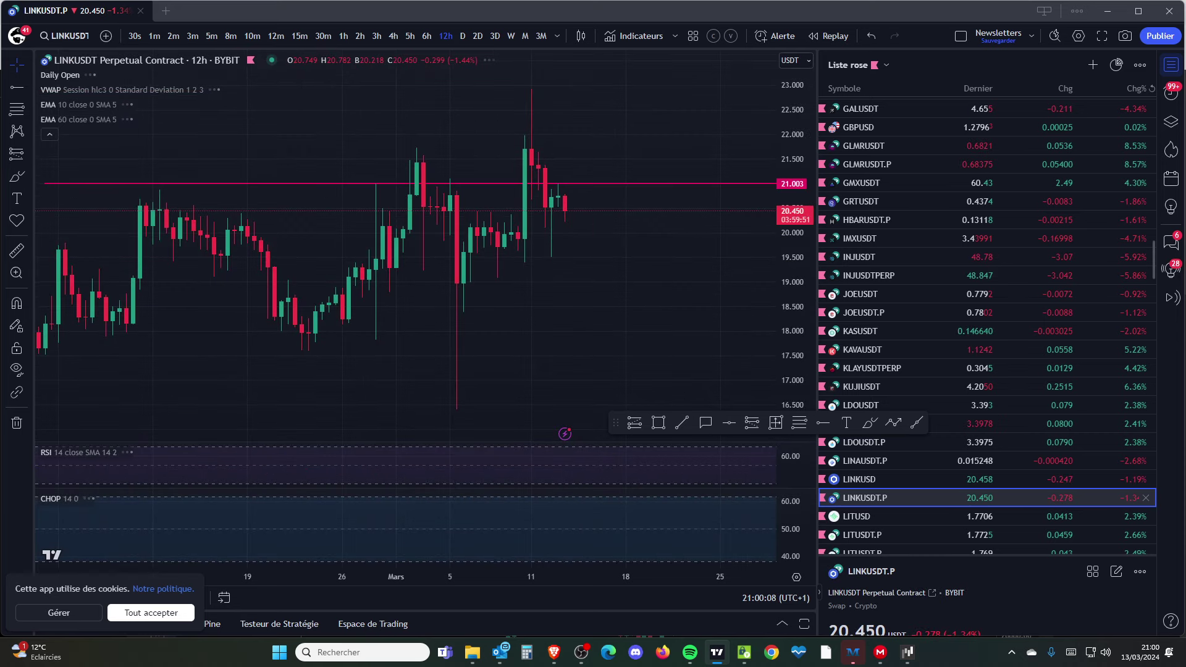
scroll(988, 494, down, 1)
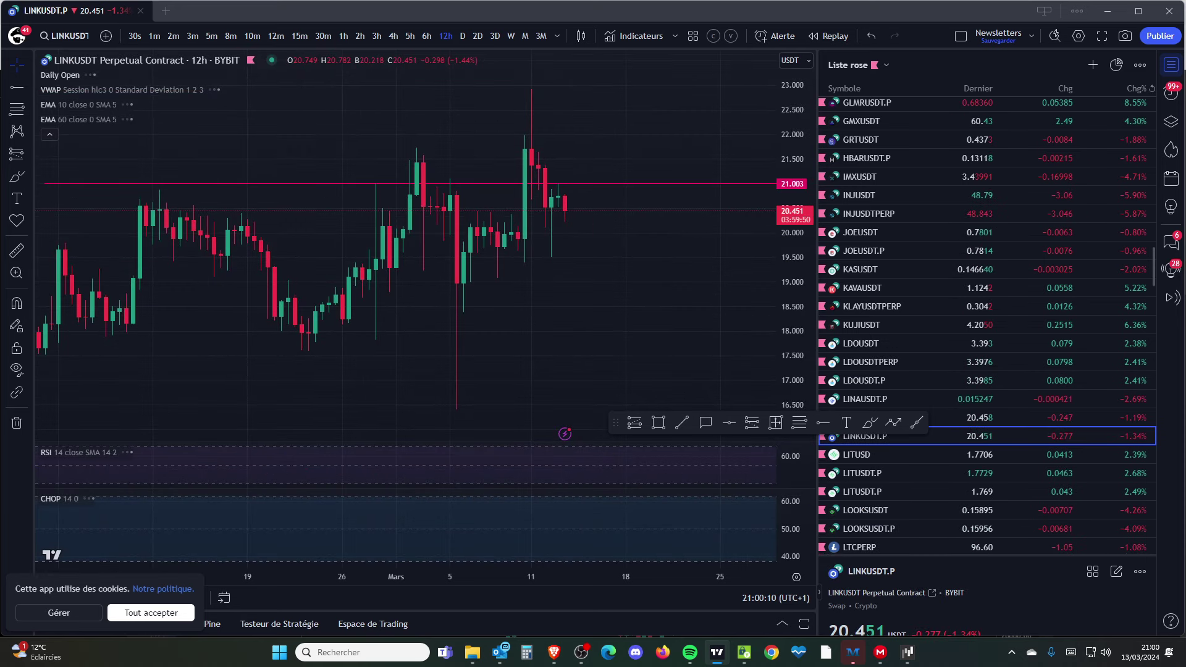
scroll(988, 487, down, 6)
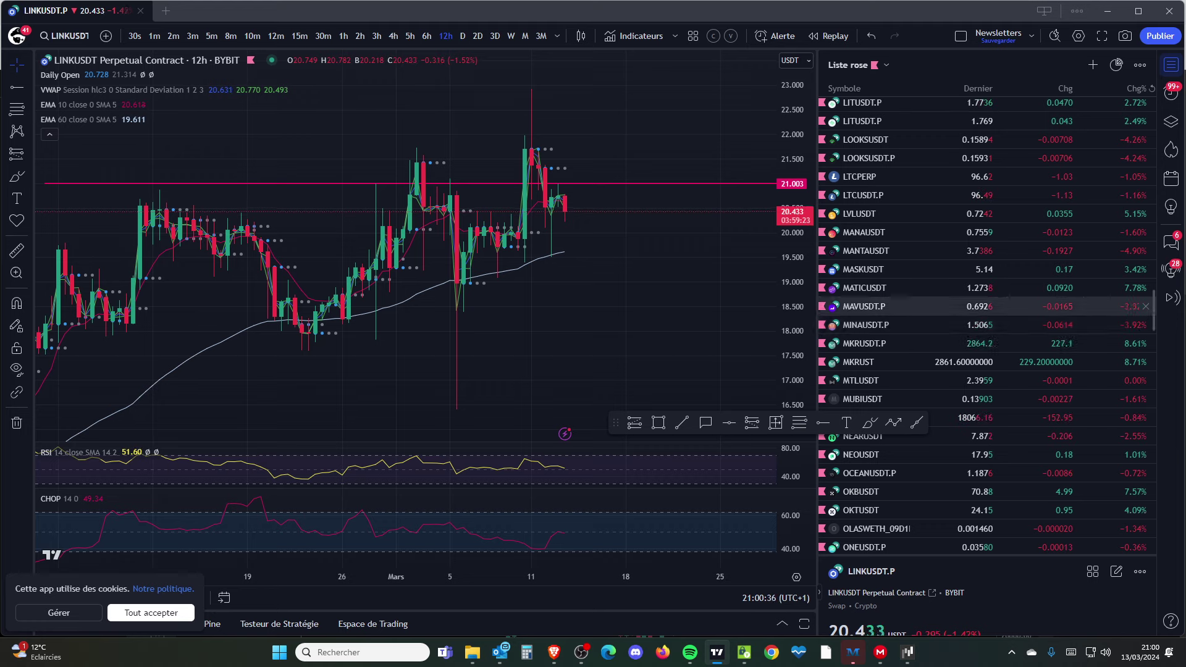
scroll(988, 303, down, 2)
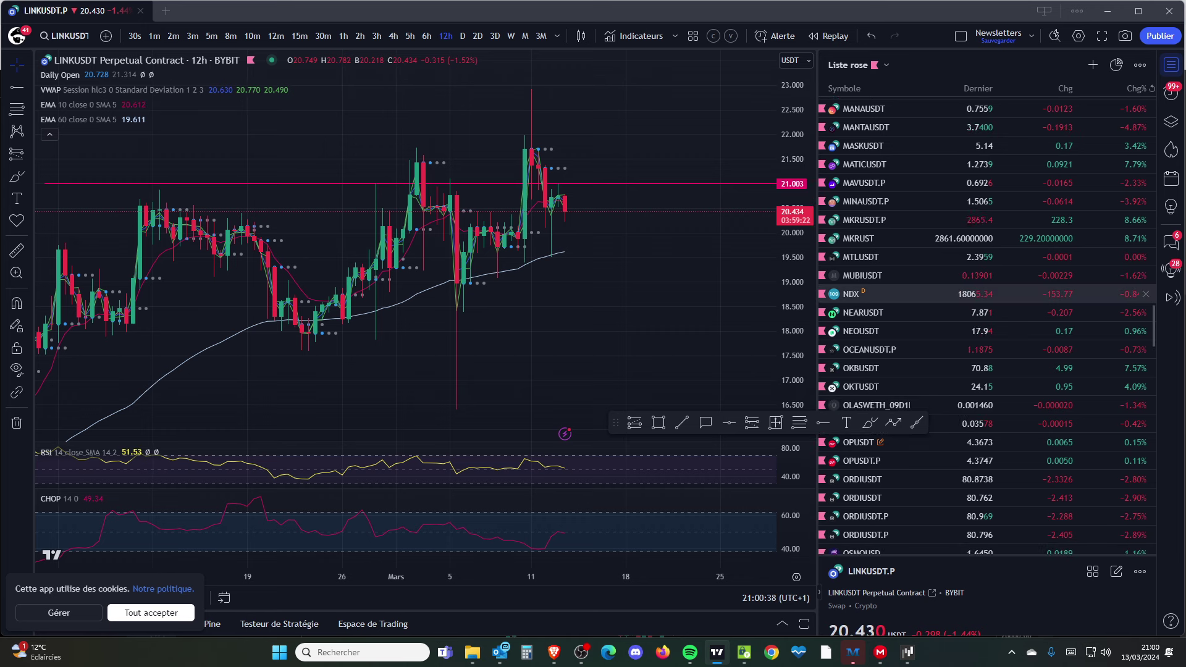
scroll(988, 302, up, 2)
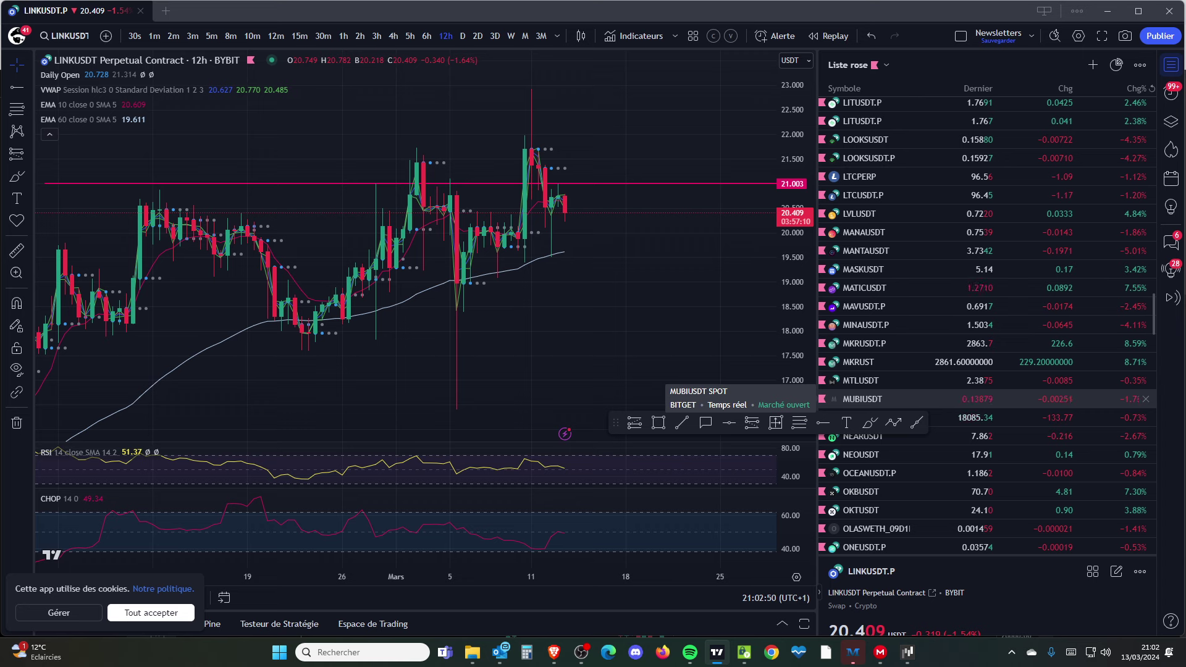
scroll(988, 408, down, 3)
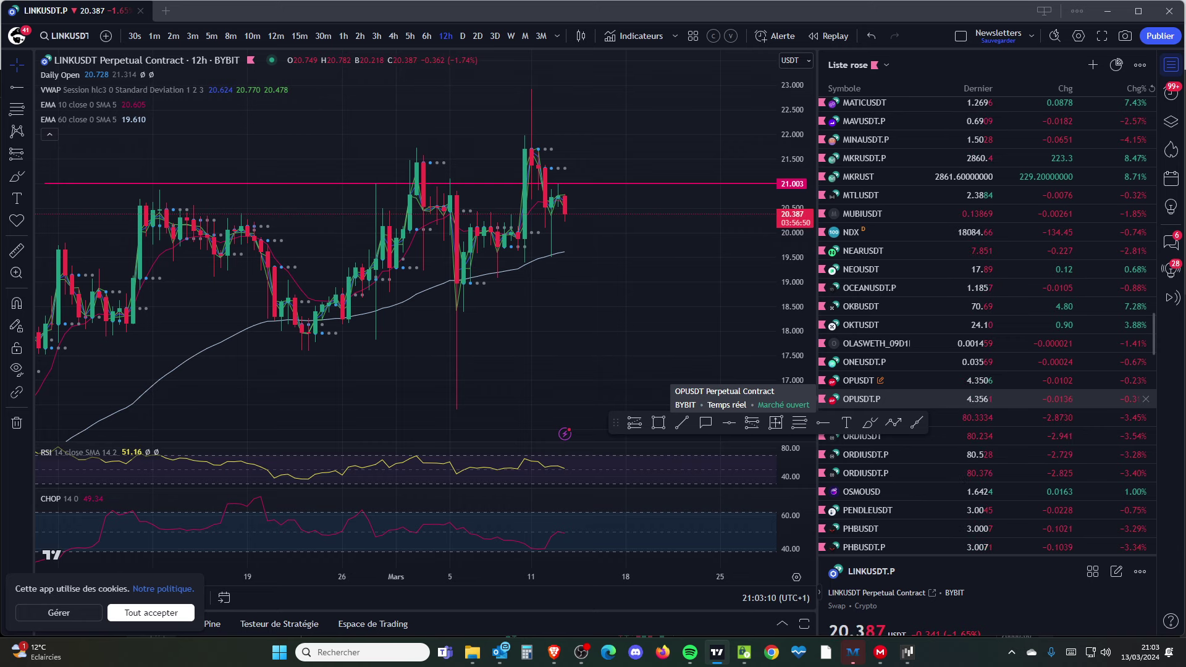
Make an empty drawing area above the LINKUSDT.P candles, select the Brush, and open the choice of brushes, arrows and shapes
drag(511, 135, 513, 478)
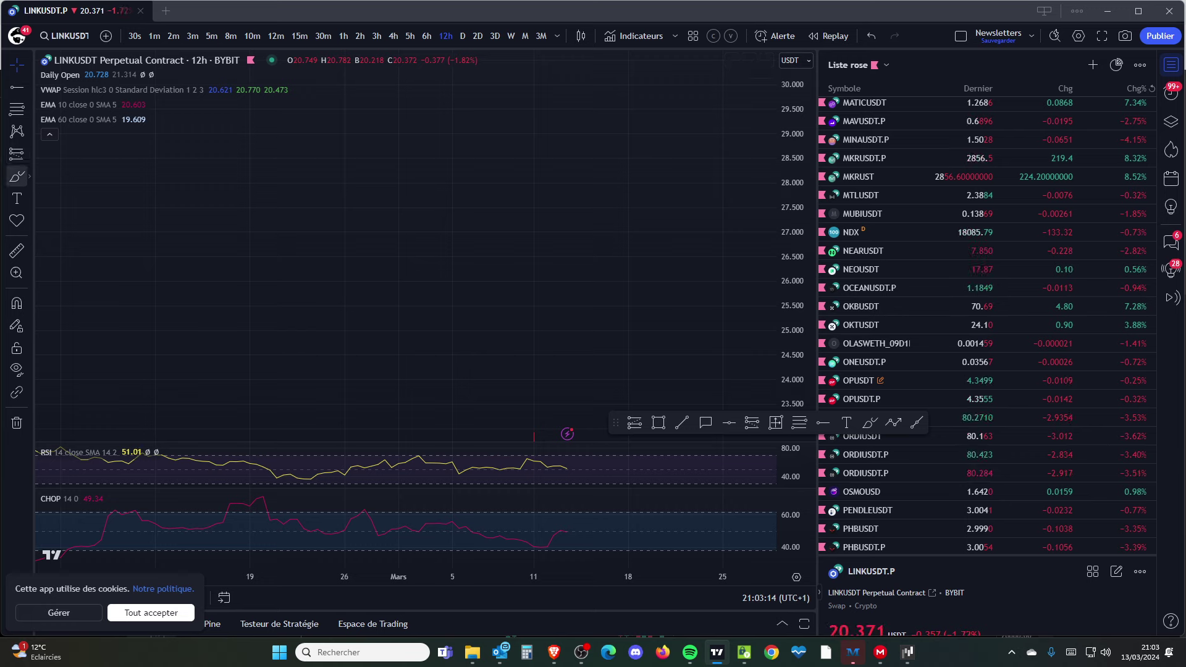
click(17, 177)
click(30, 177)
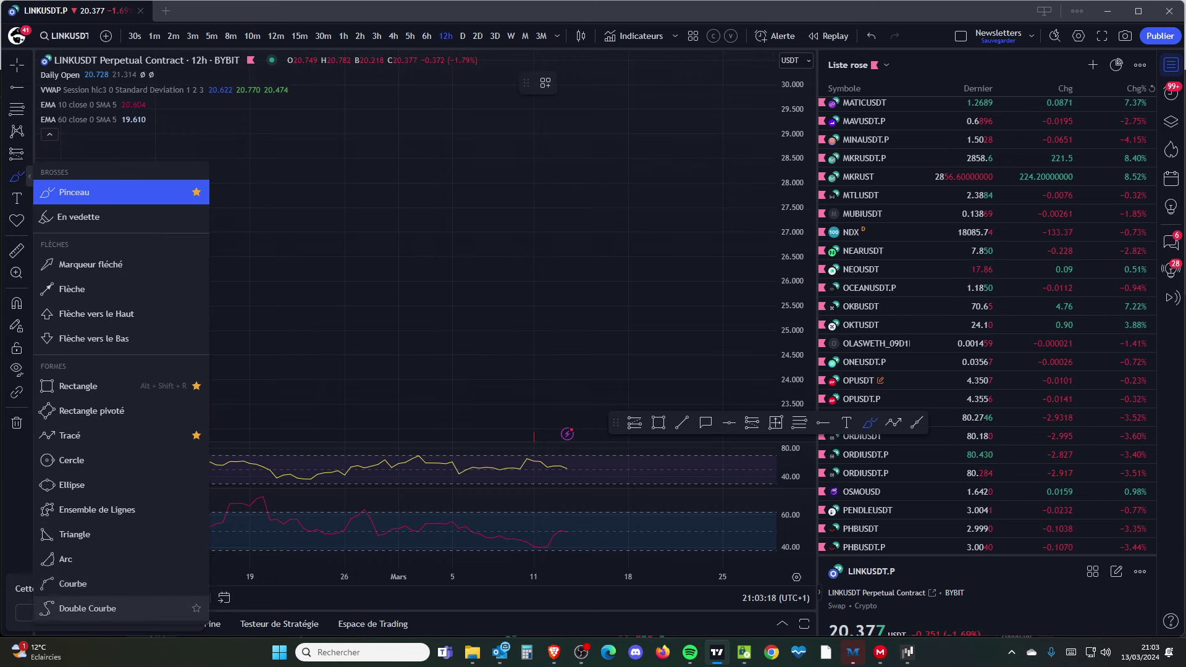
Start a path at about 24.4, raise it to about 27.2, and zigzag it between about 26 and 27.3 as a range
click(70, 436)
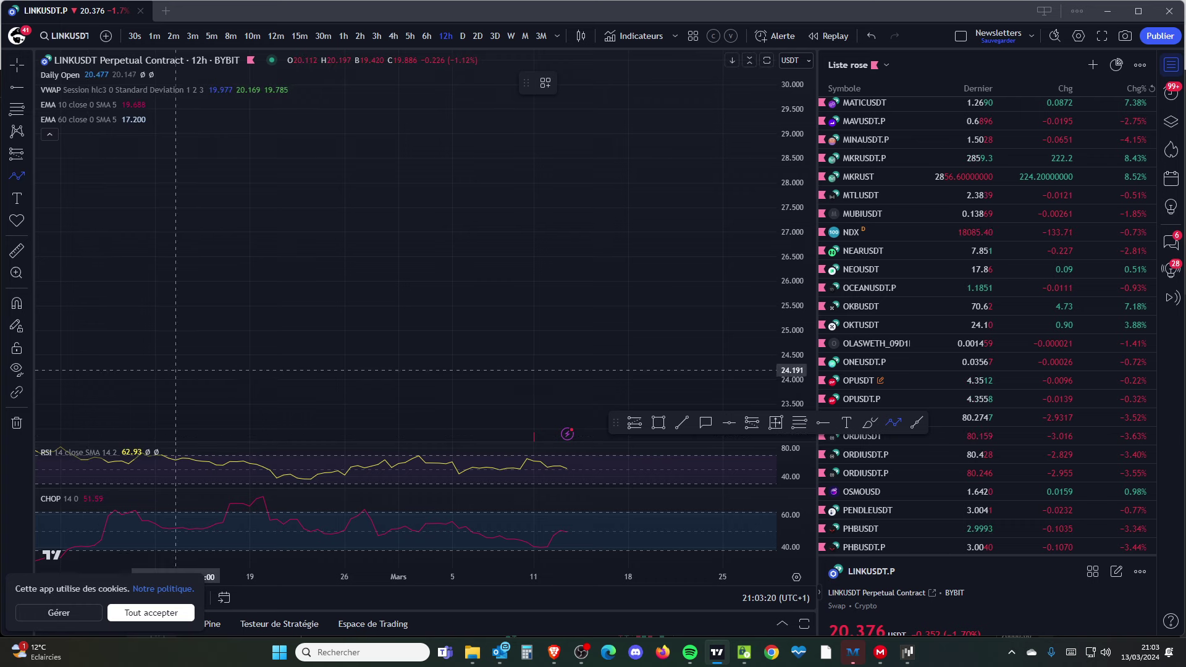
click(236, 362)
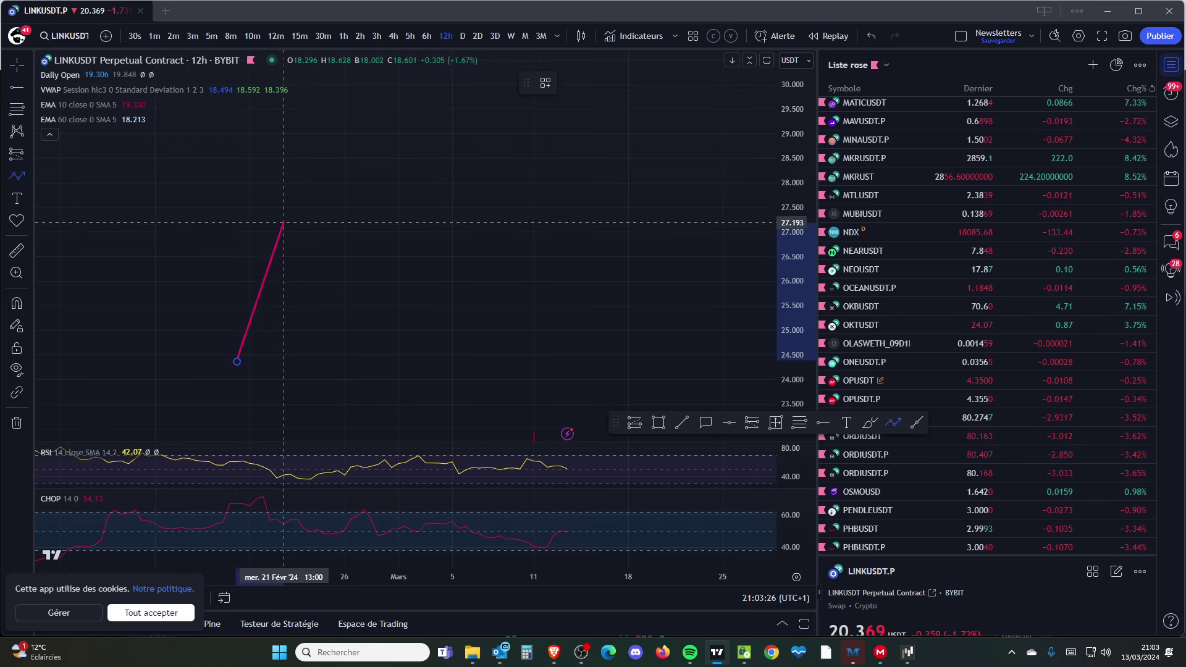
click(284, 219)
click(297, 279)
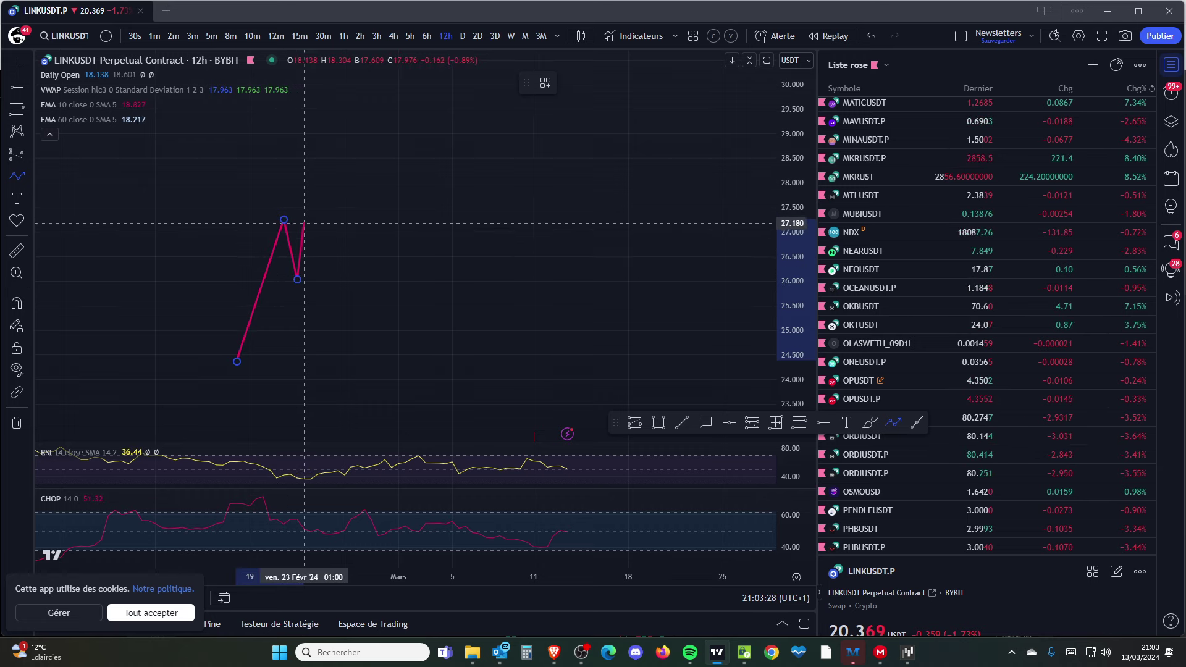
click(304, 215)
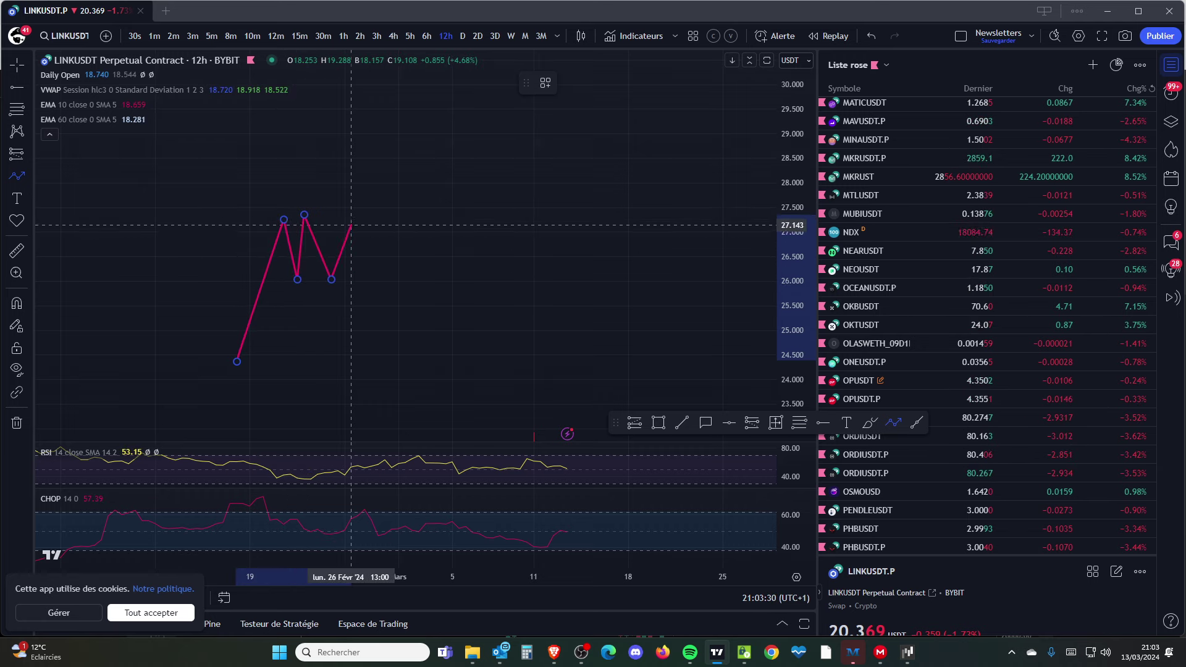
click(351, 214)
click(365, 280)
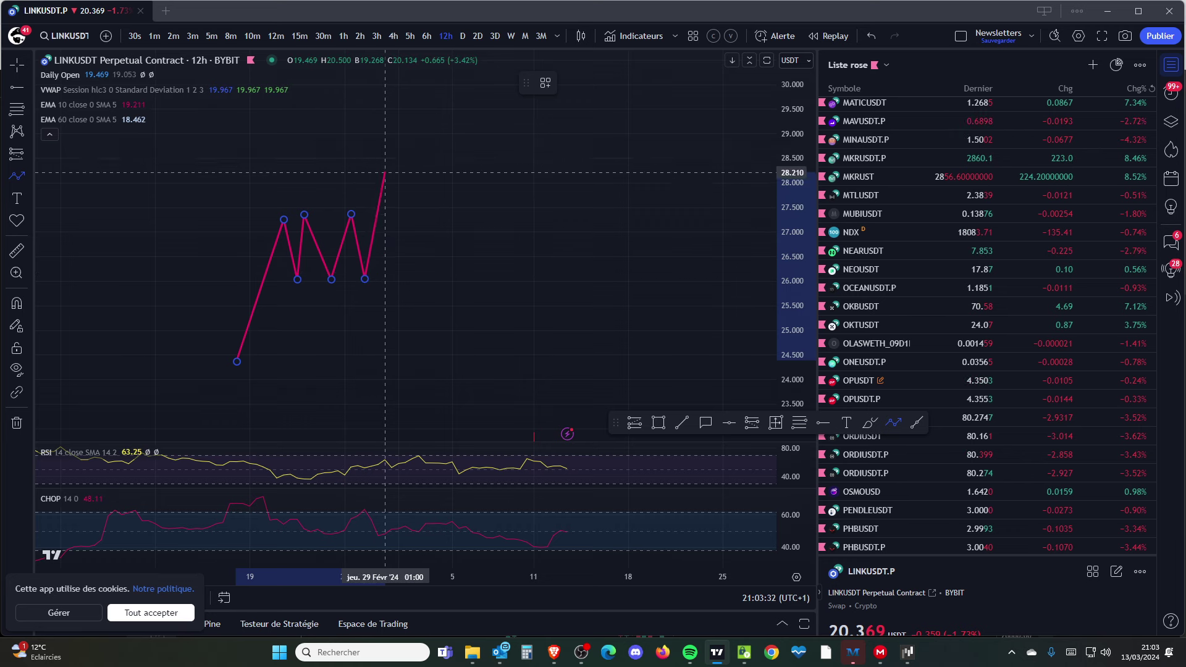
Extend the path up to about 28.9 and zigzag it between about 28 and 29 as a second range
click(399, 140)
click(419, 175)
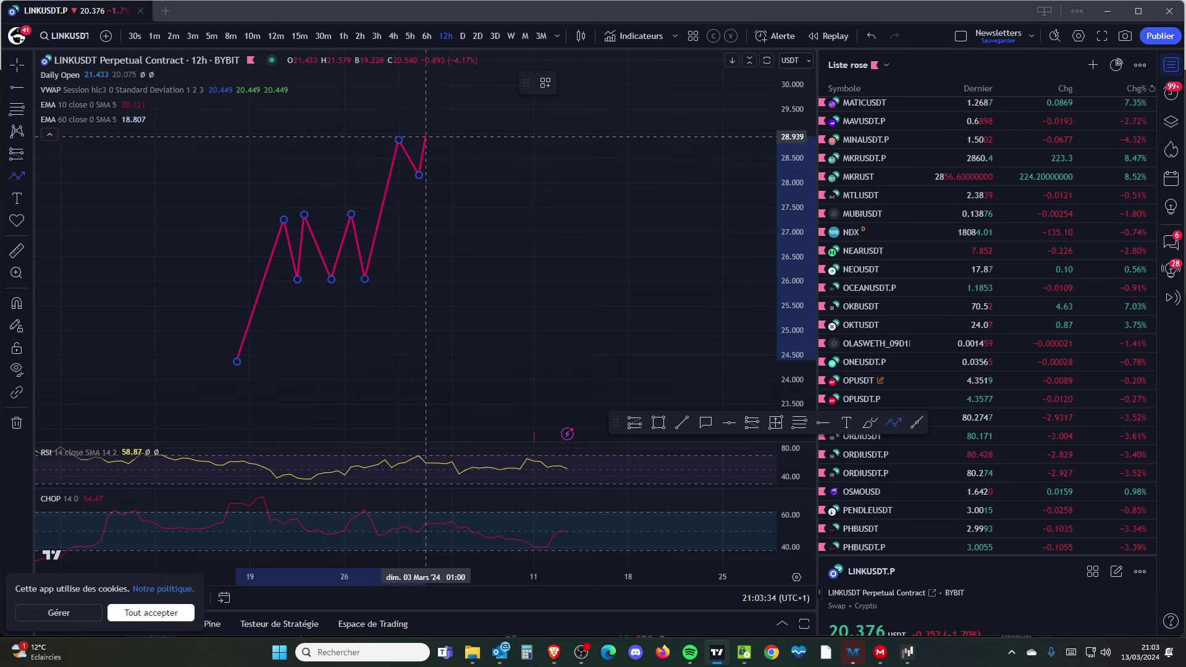
click(426, 135)
click(446, 192)
click(446, 135)
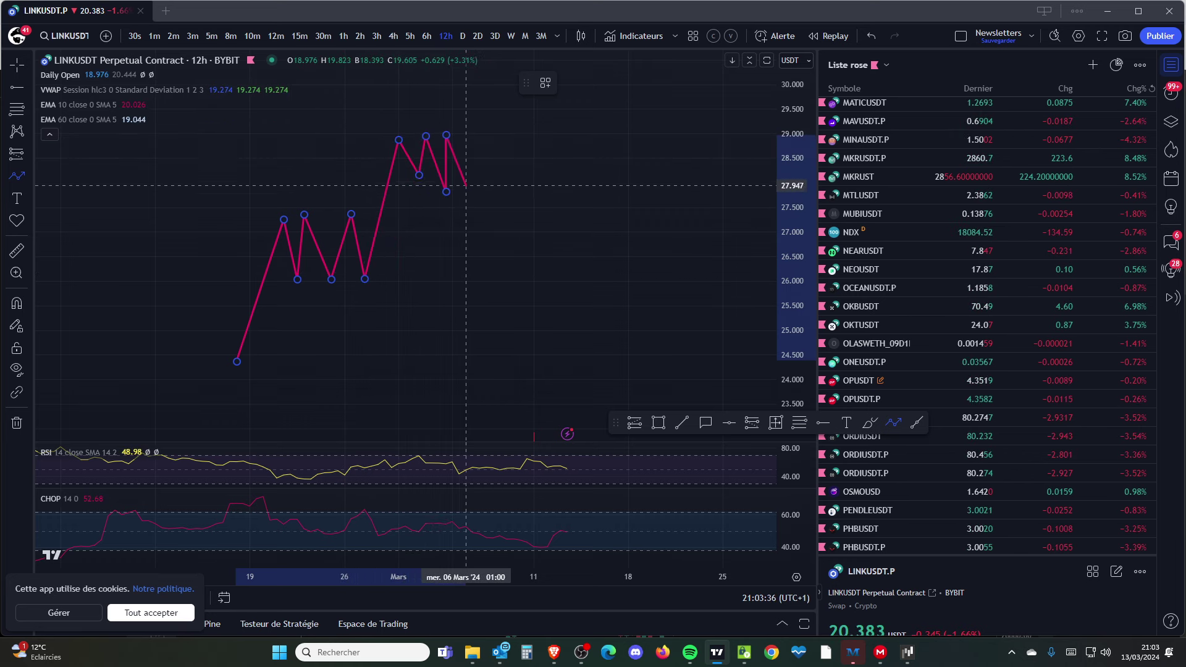
click(466, 186)
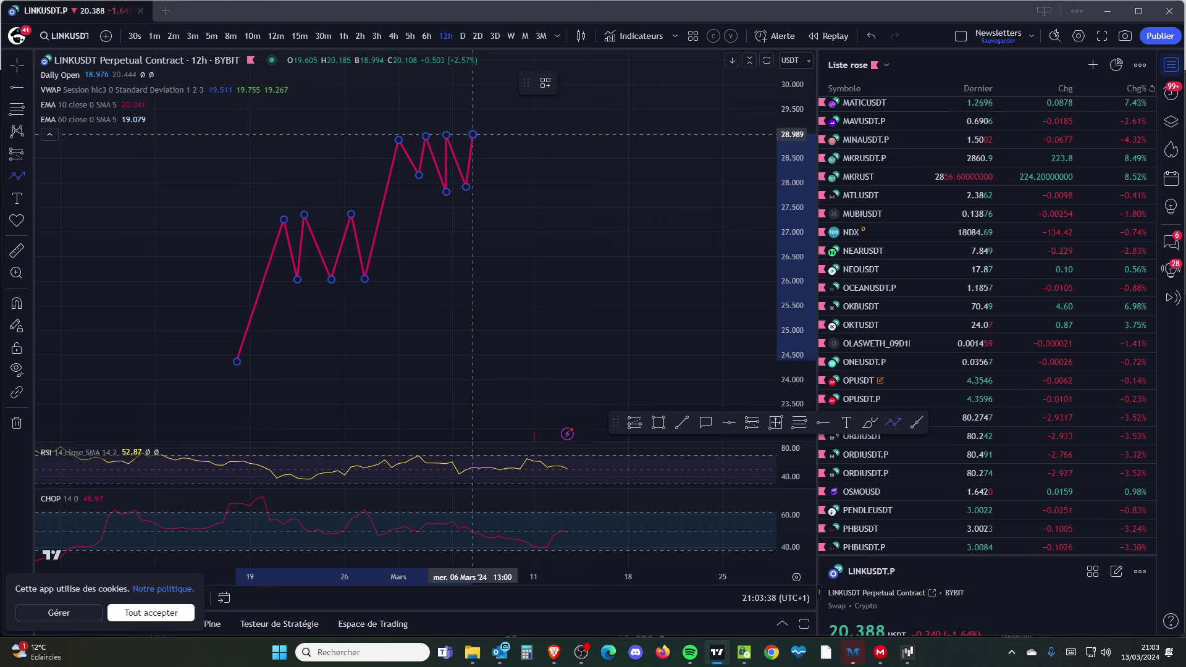
click(473, 135)
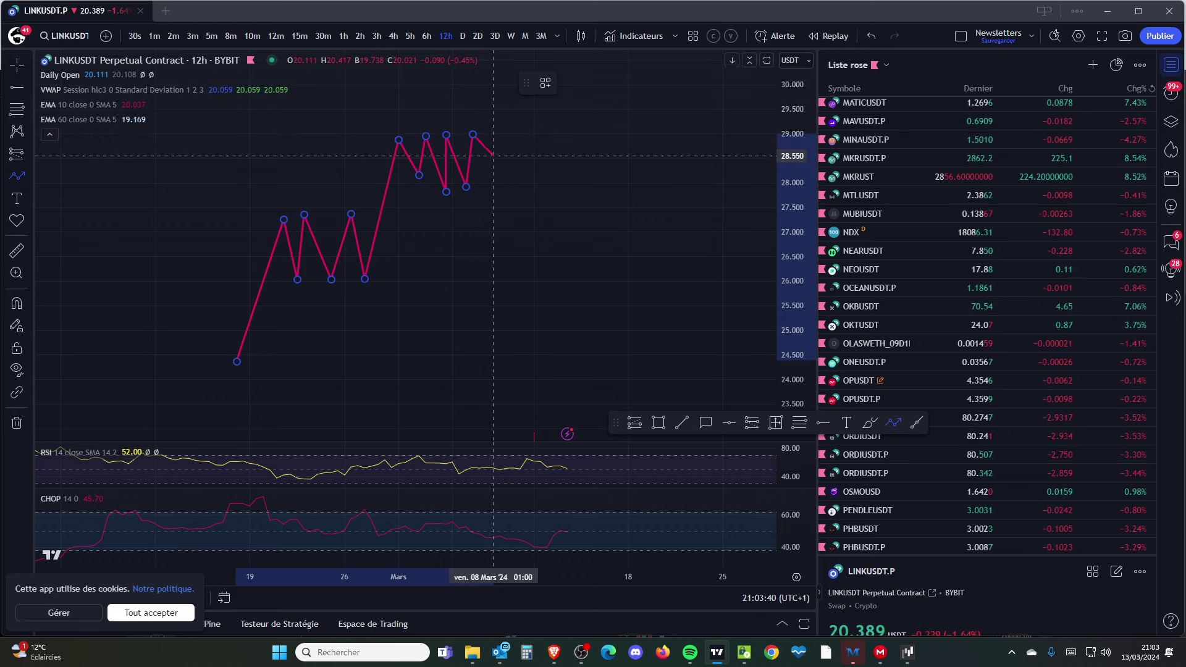
click(500, 173)
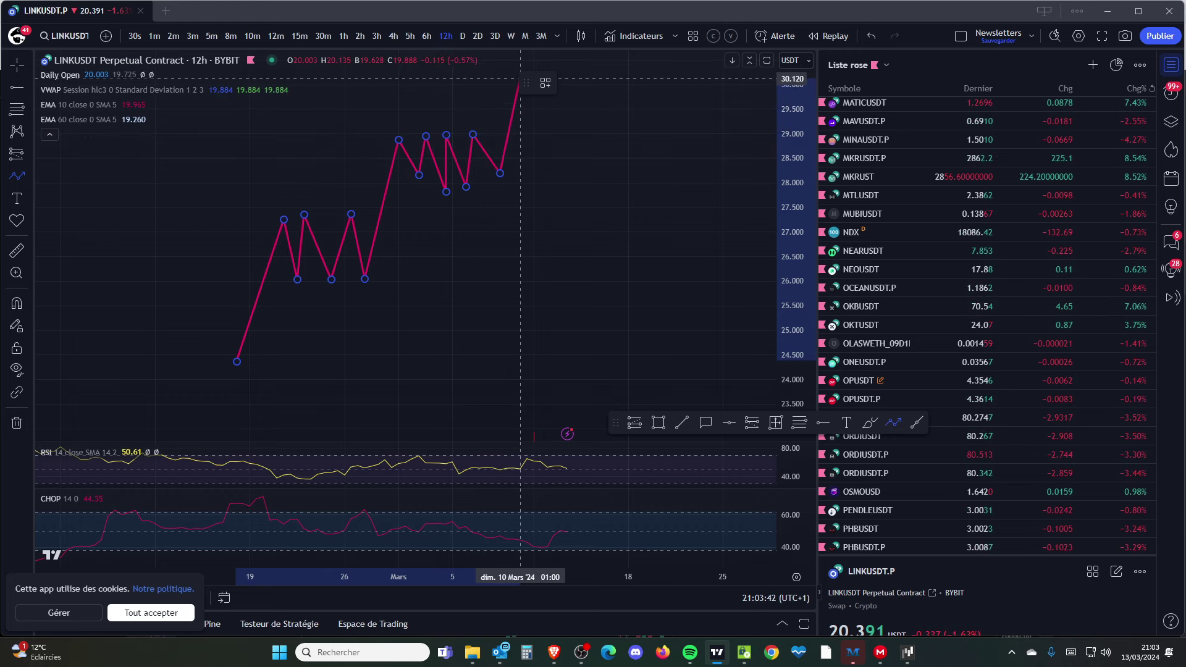
Extend the path up to a peak at about 30.4 and zigzag it with gradually lower swings, dipping to about 29.4
click(520, 64)
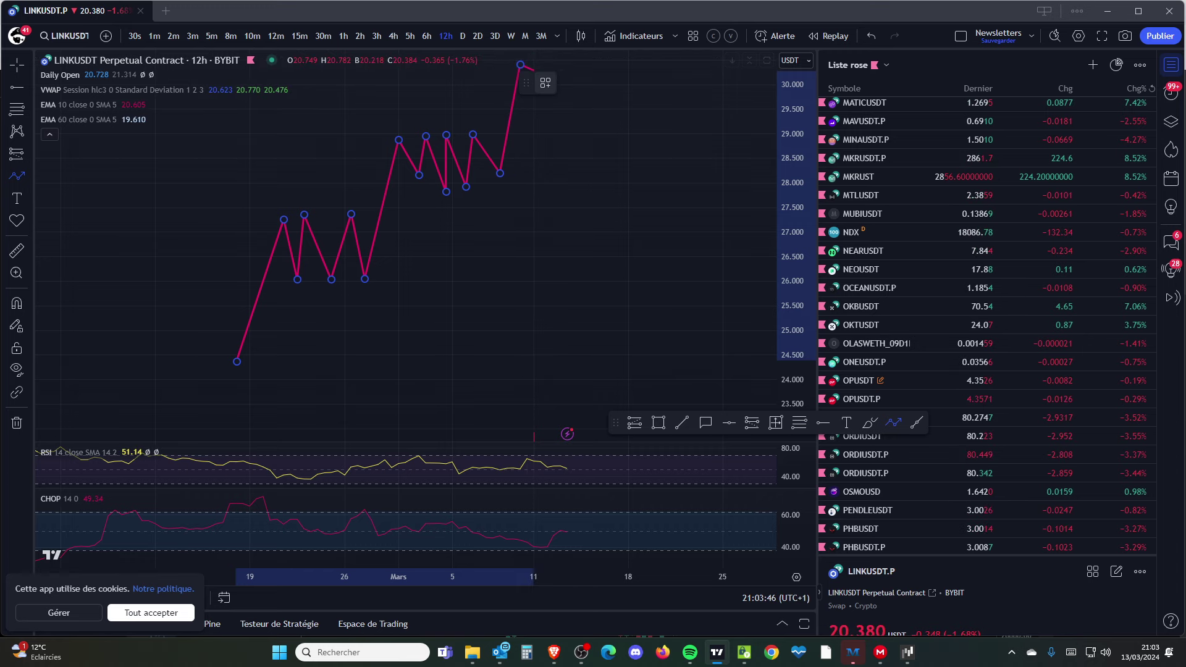
click(581, 91)
click(581, 63)
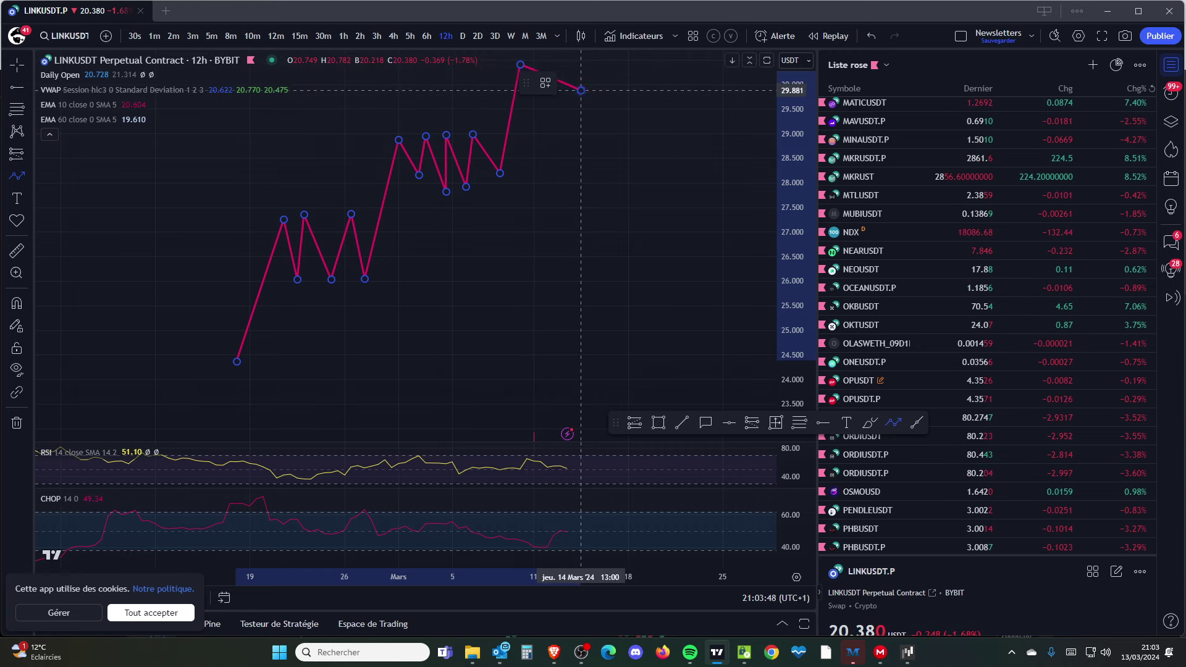
click(601, 94)
click(608, 77)
click(628, 112)
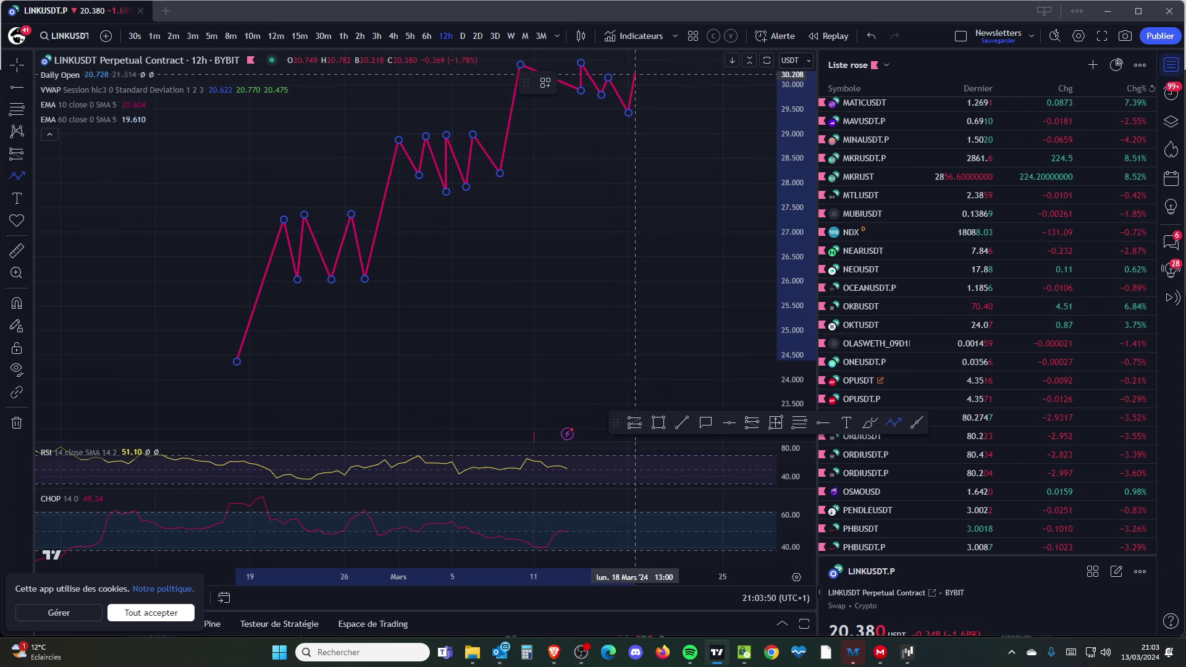
click(635, 73)
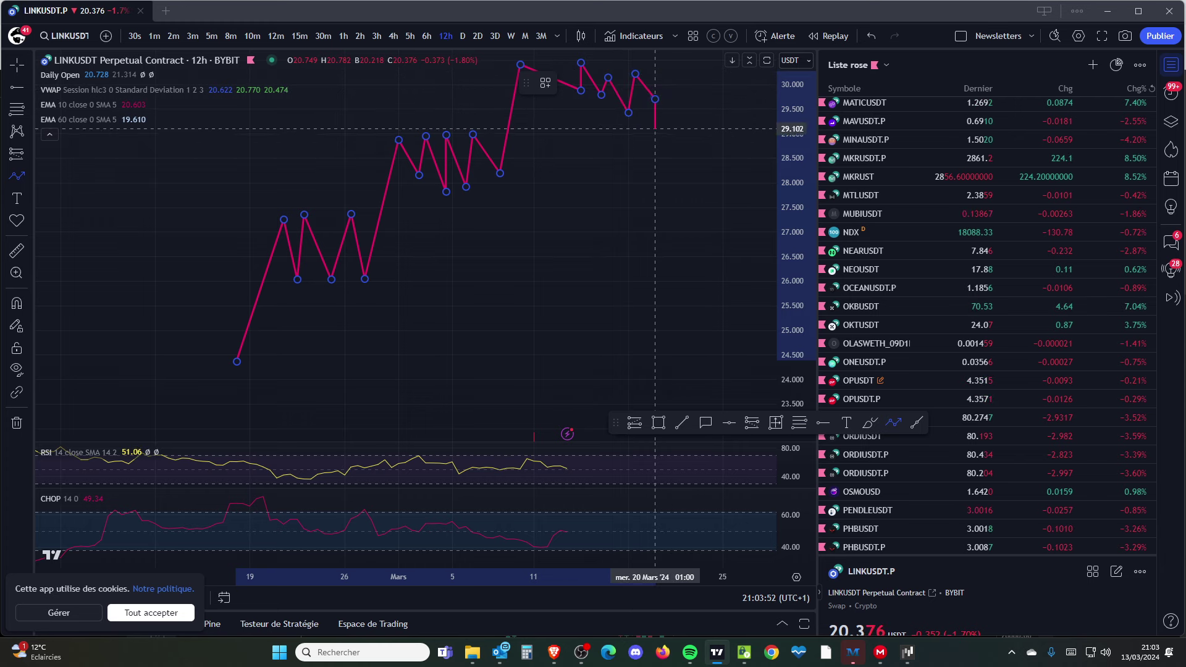
Continue the path down to about 27.5, zigzag it between about 27.9 and 28.8, and finish it with a drop to about 26.9
click(655, 134)
click(669, 97)
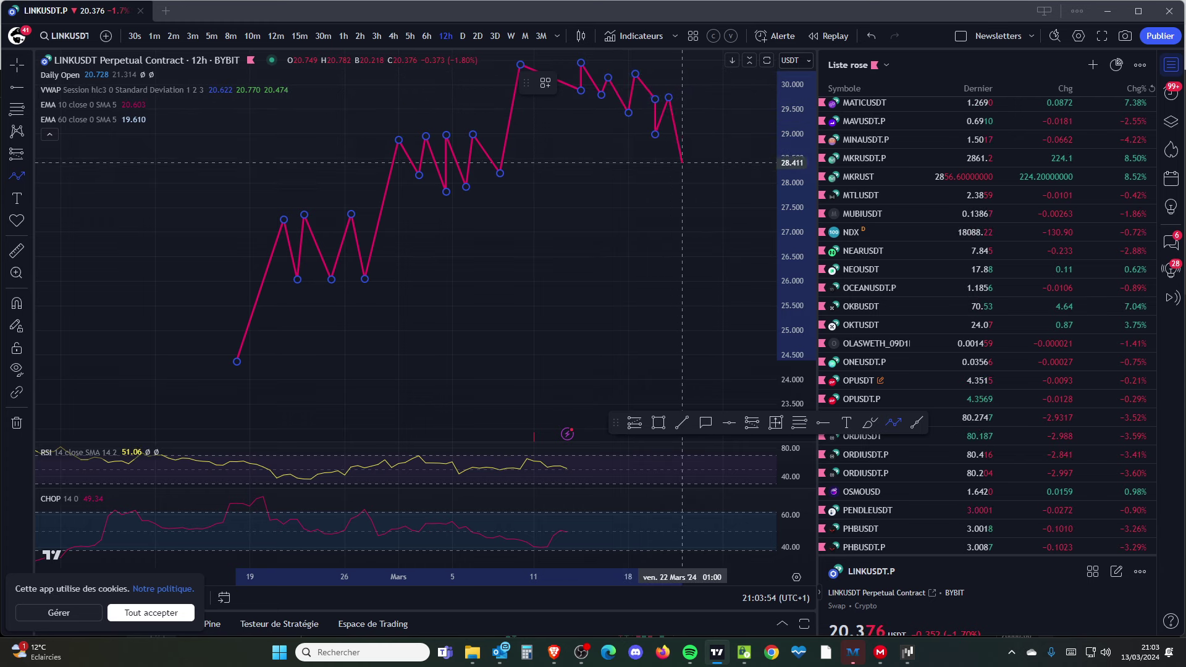
click(696, 205)
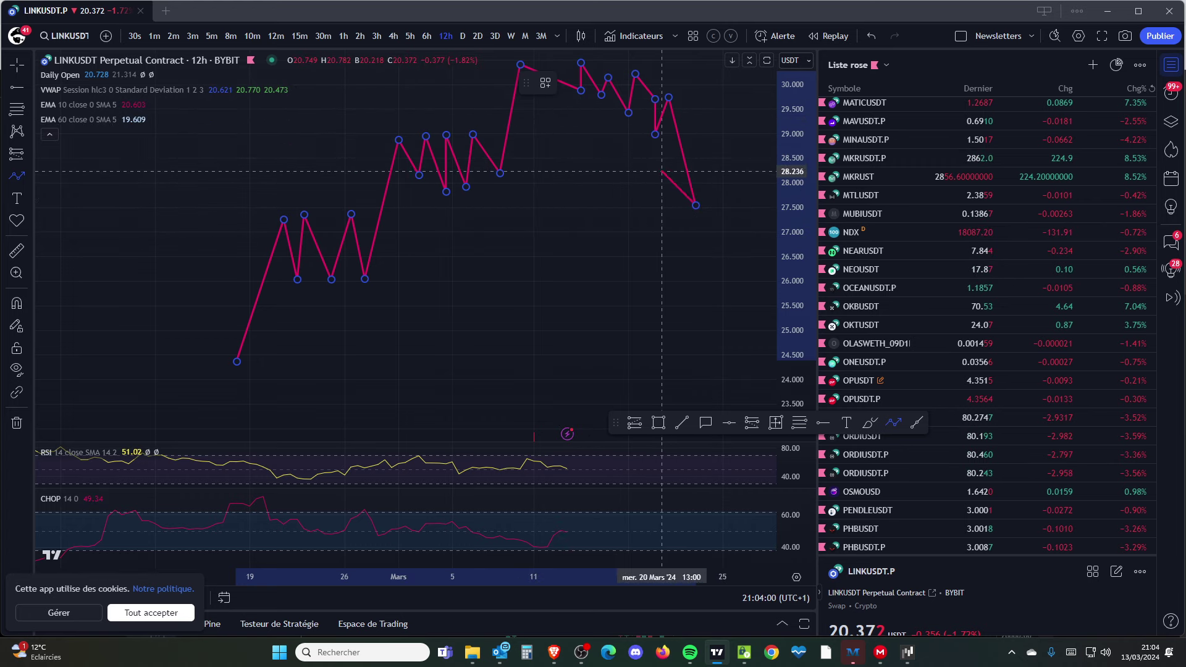
click(703, 143)
click(729, 184)
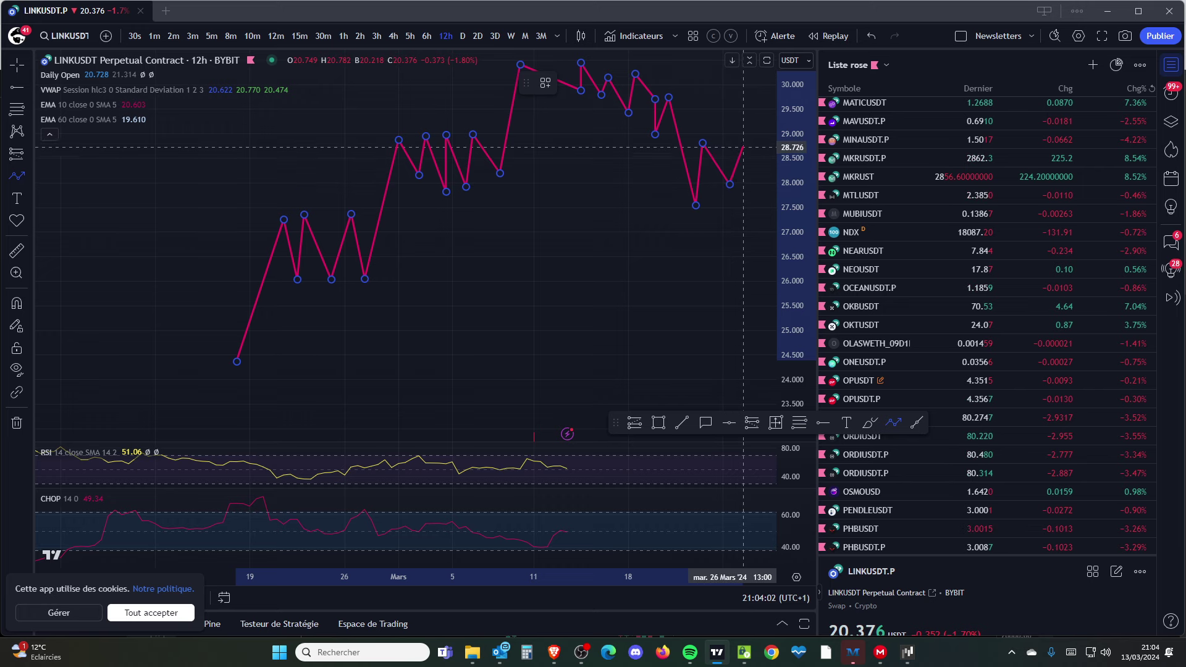
click(743, 145)
click(756, 189)
click(770, 163)
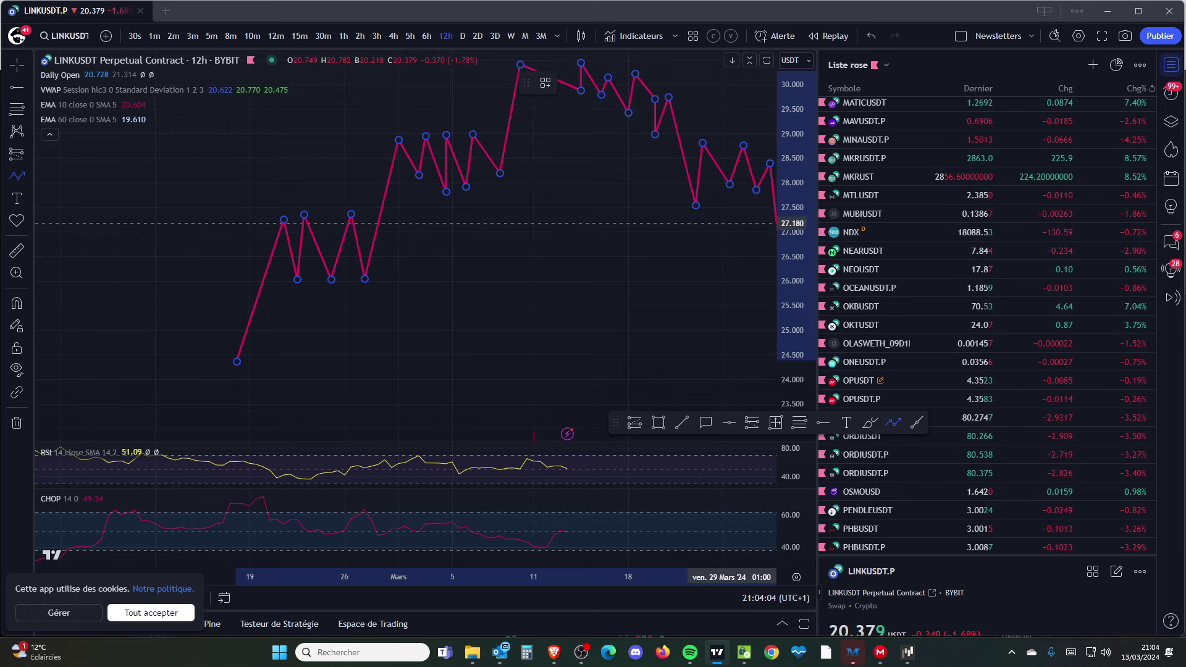
scroll(770, 218, up, 3)
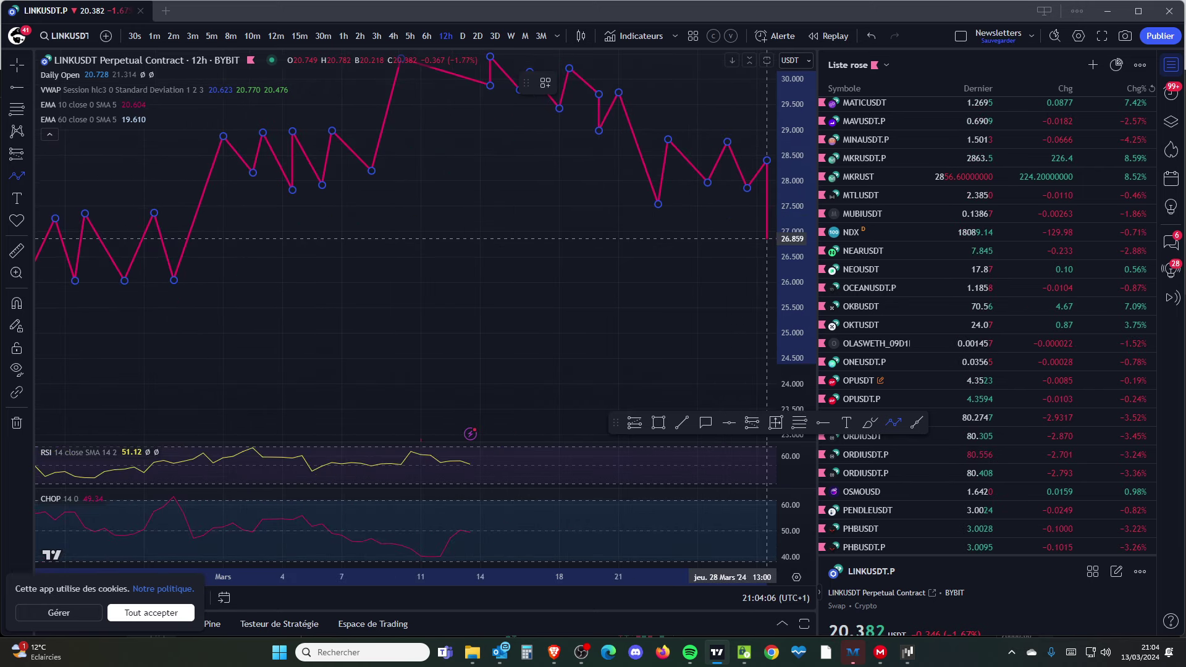
double_click(701, 253)
drag(612, 316, 401, 299)
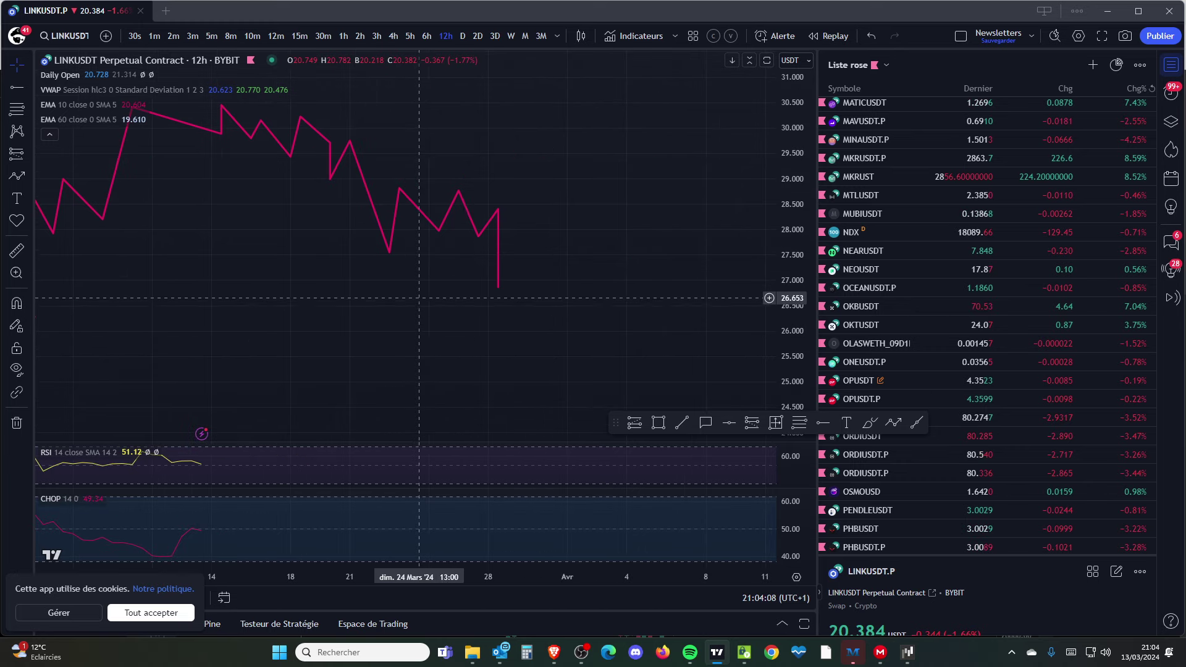
scroll(396, 307, down, 3)
click(17, 176)
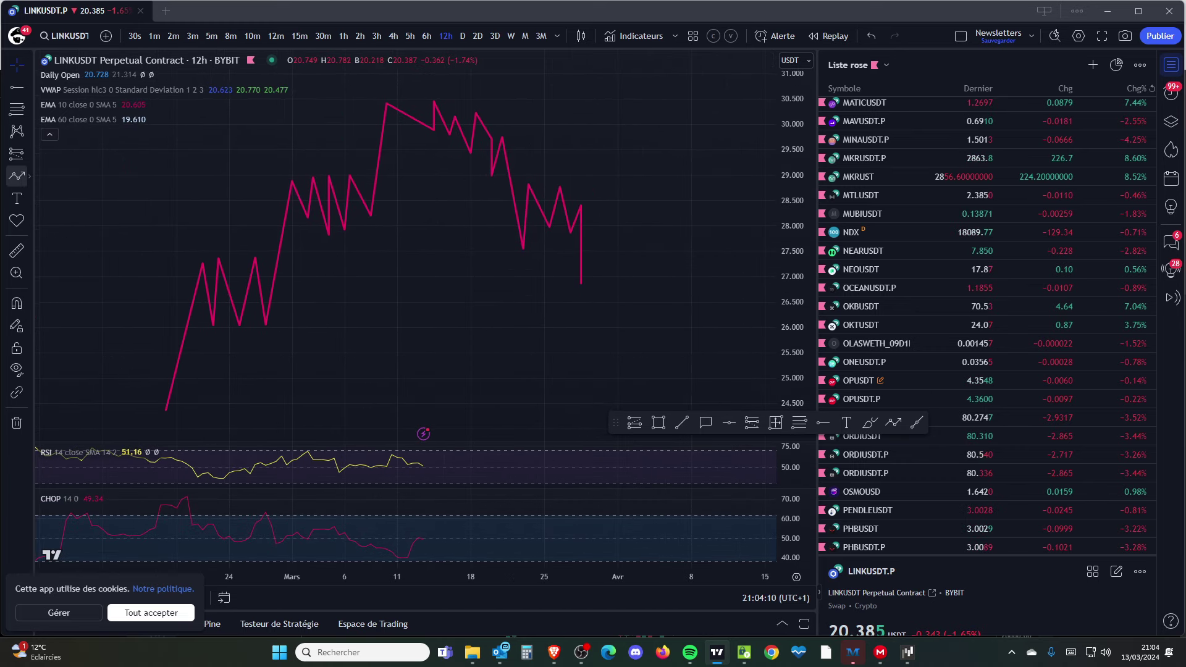
click(565, 245)
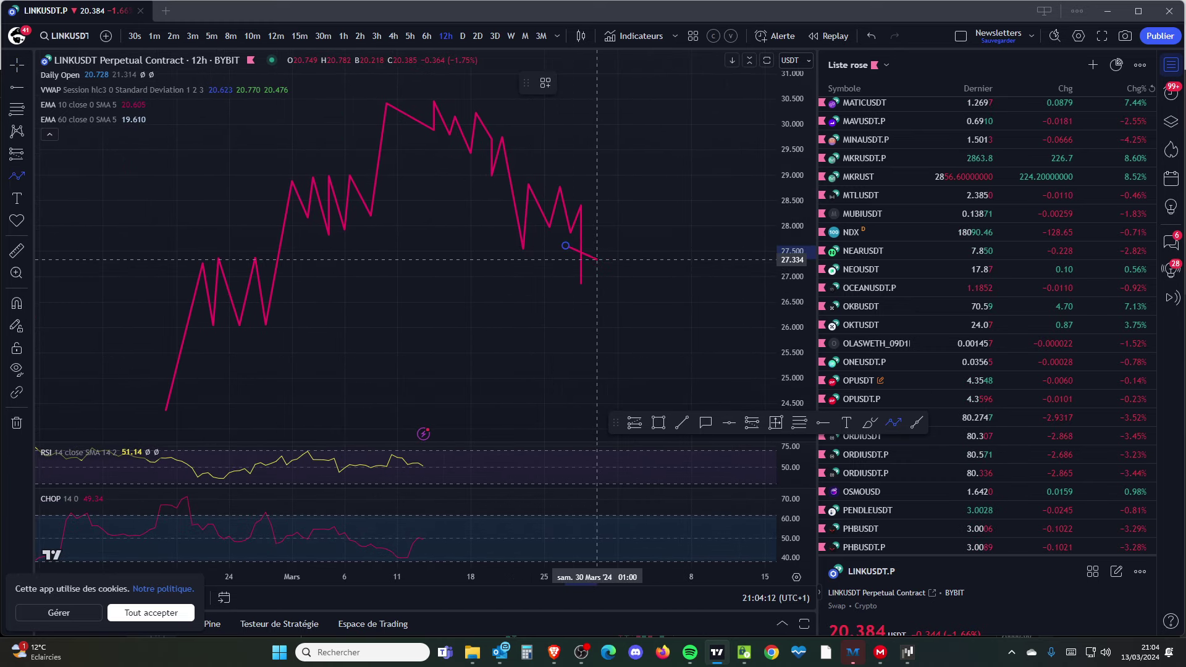
key(Escape)
Try a second path zigzagging upward from about 27.9 to about 28.7 beside the final drop, and delete it
click(17, 176)
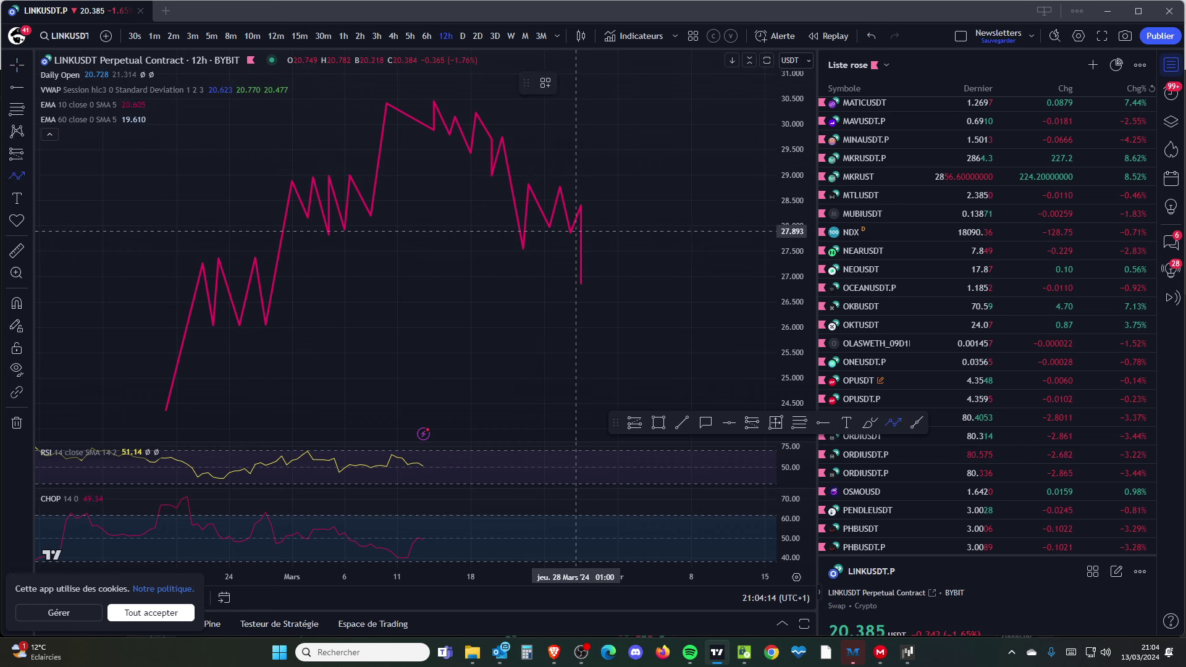
click(575, 231)
click(596, 244)
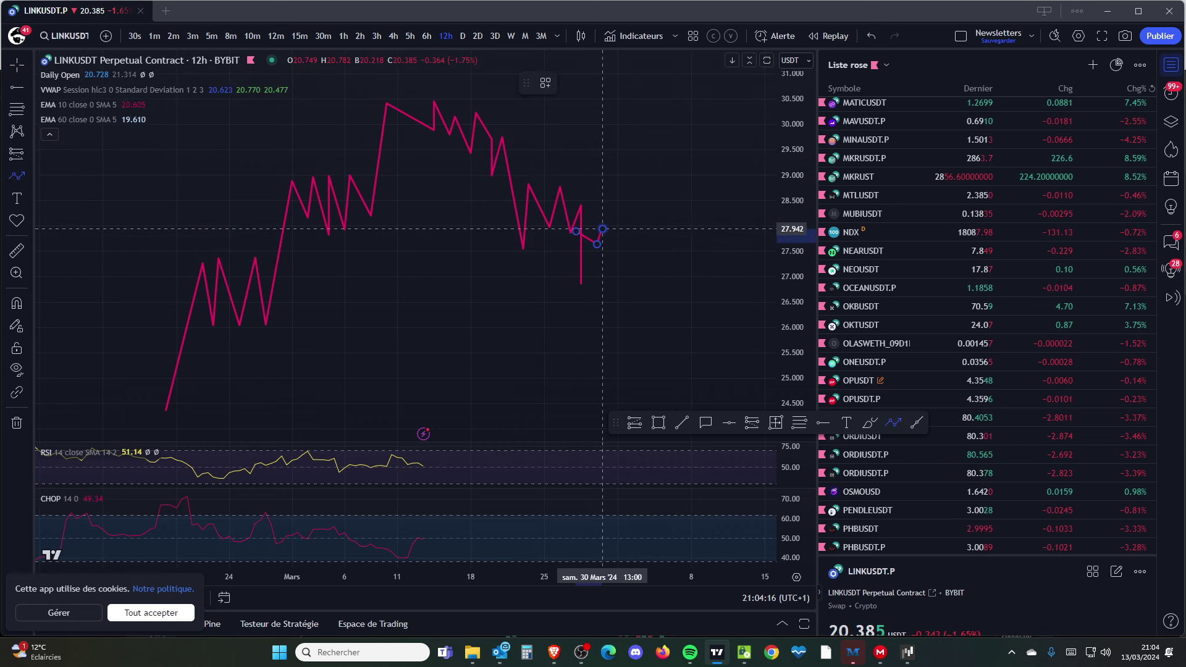
click(602, 229)
click(639, 252)
click(645, 218)
click(676, 247)
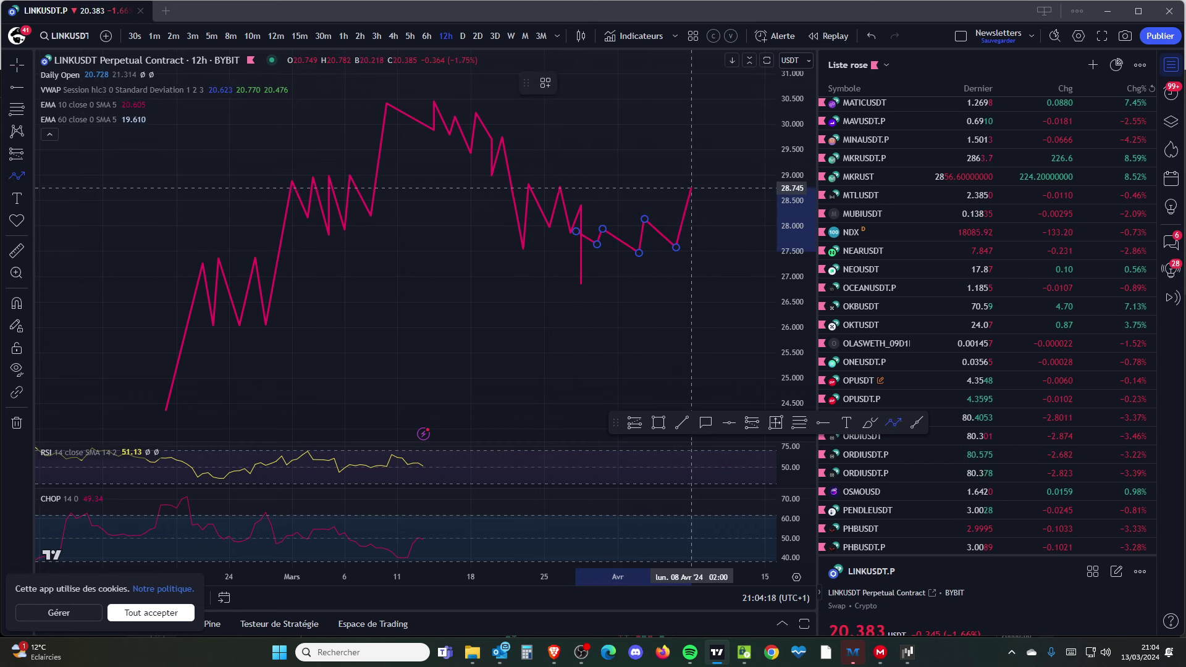
click(671, 183)
click(697, 213)
click(702, 164)
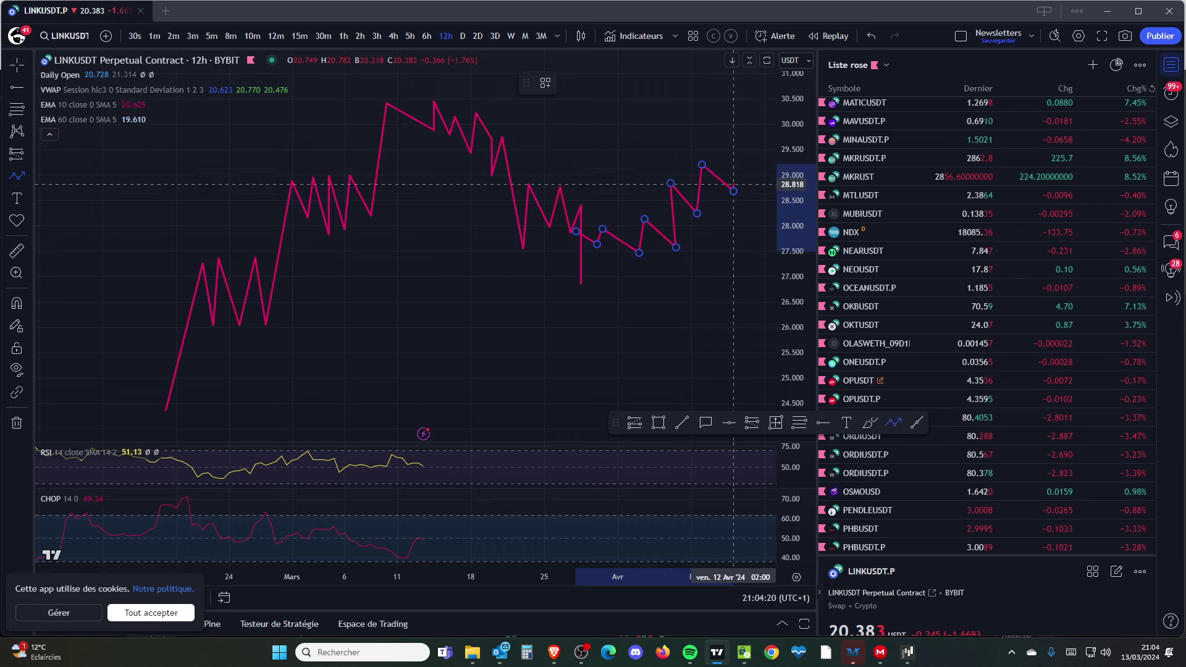
double_click(732, 190)
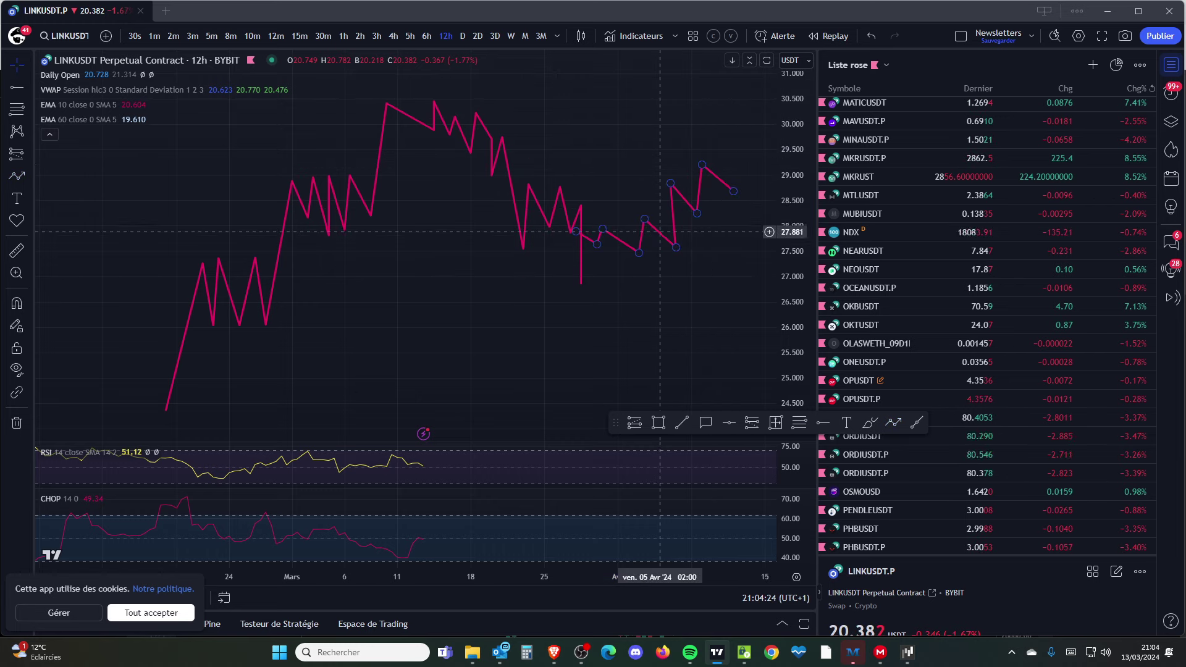
click(710, 173)
key(Delete)
Draw a second path from the end of the drop at about 26.9, up to 27.4, then stepping down to about 25.2
click(17, 176)
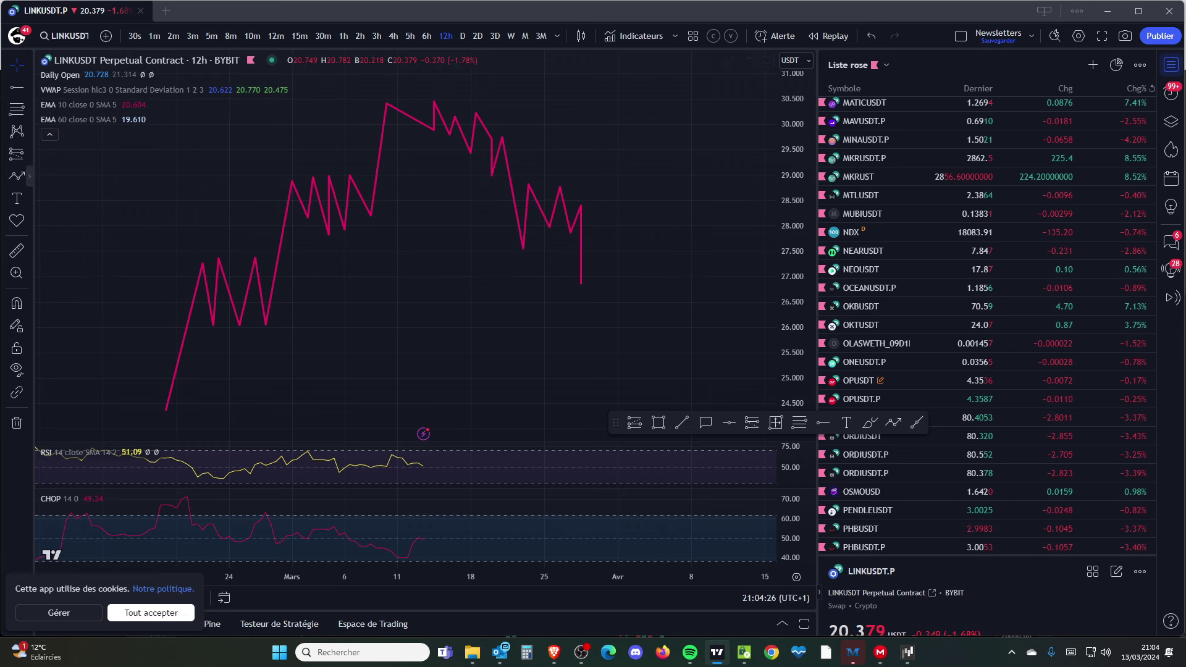
click(586, 283)
click(659, 312)
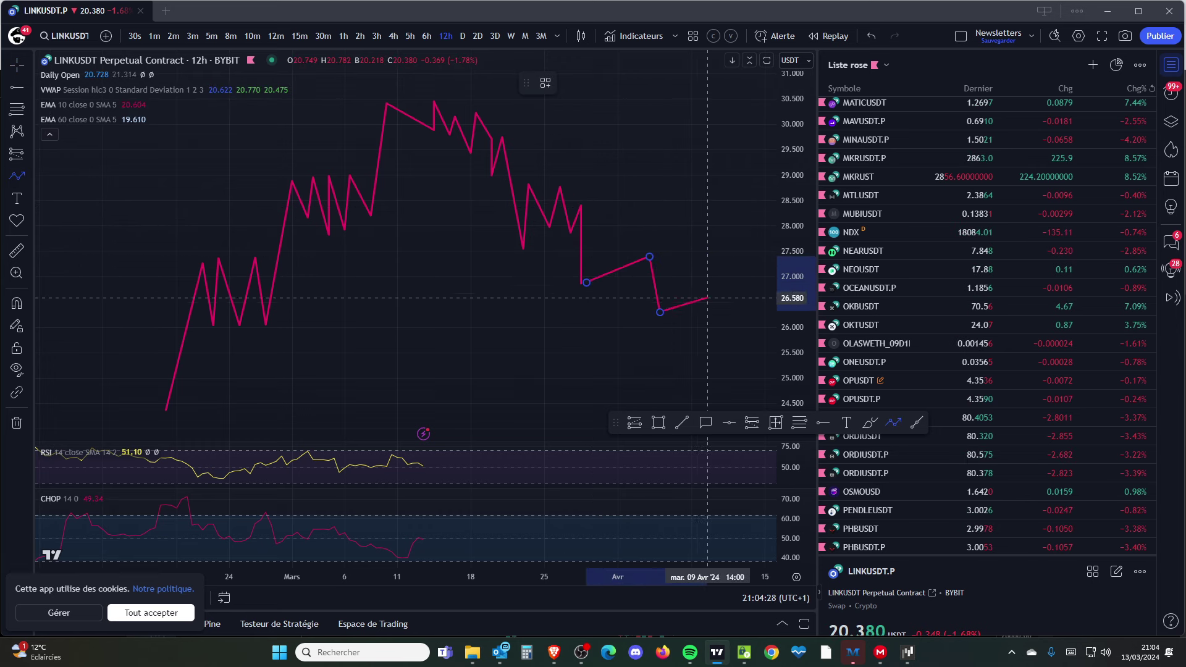
click(713, 307)
double_click(723, 364)
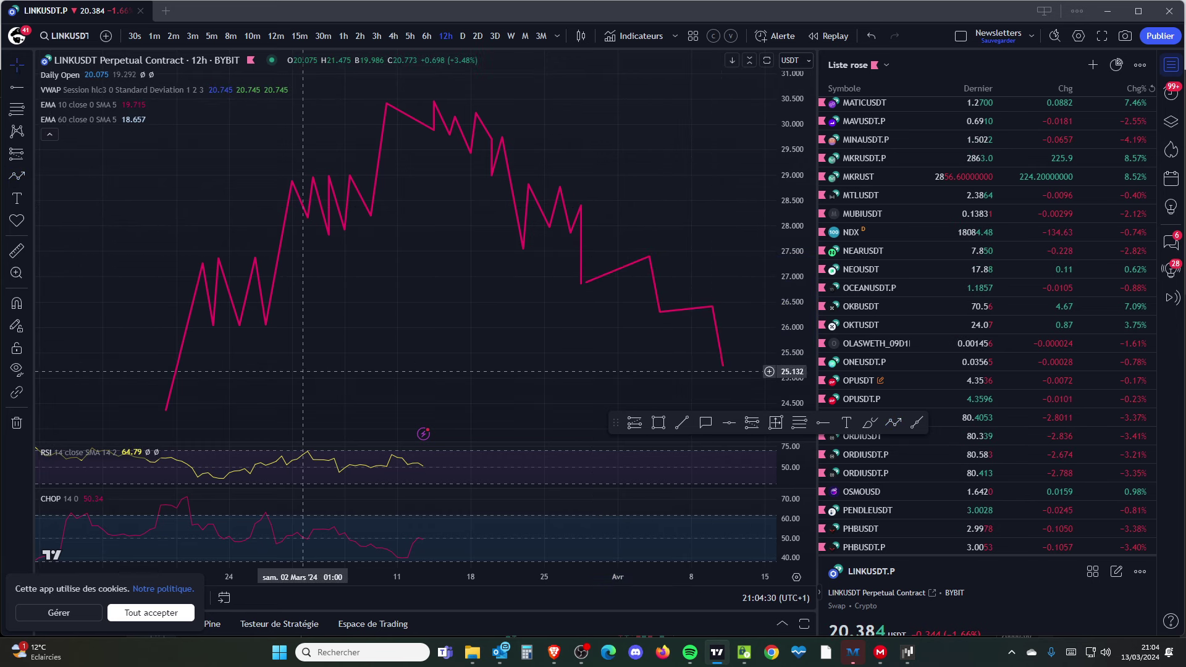
Draw two green brush arrows: one pointing right at about 29.6 above the first two ranges, one pointing down along the decline
drag(303, 369, 468, 336)
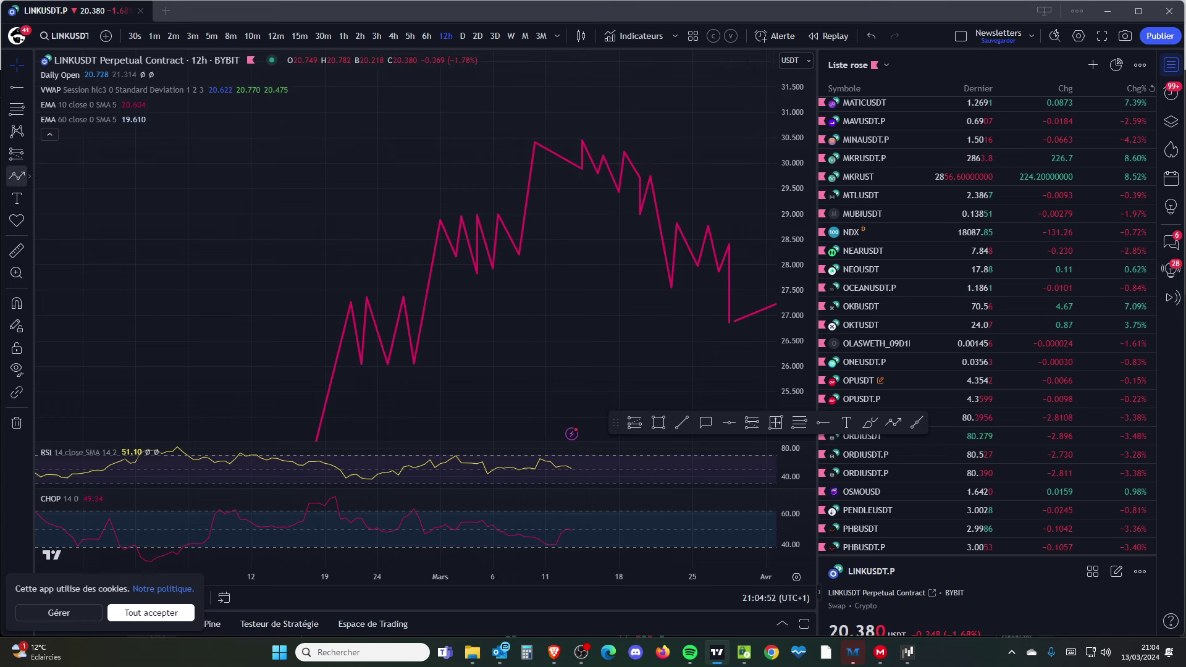
click(16, 176)
click(17, 176)
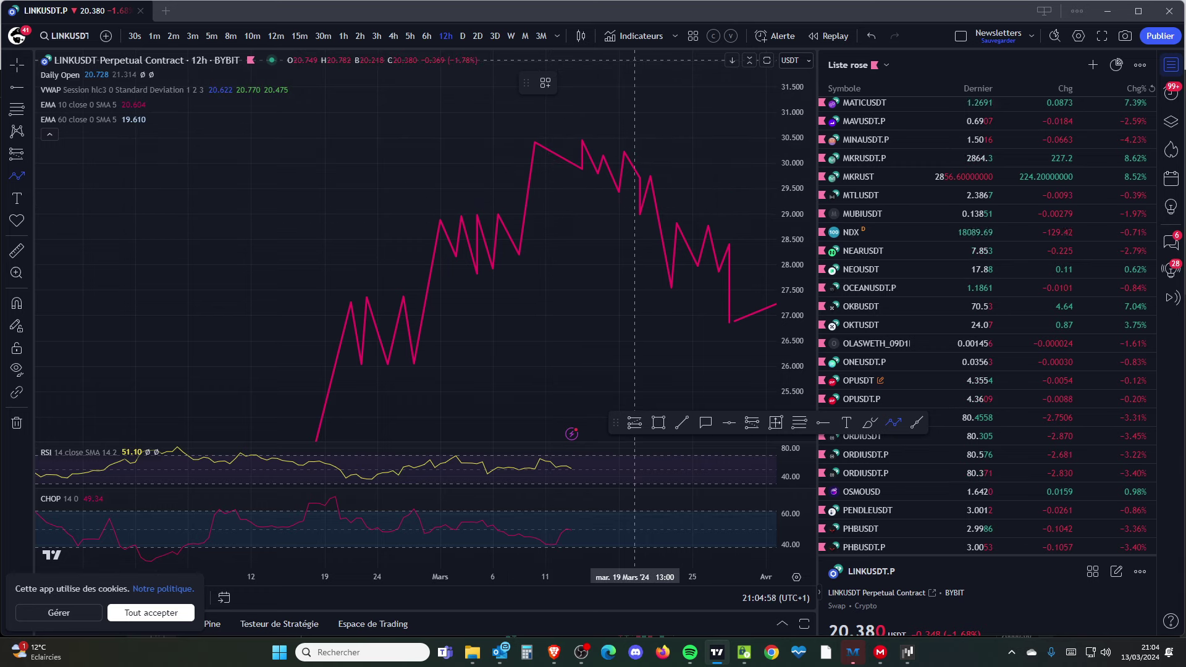
click(28, 176)
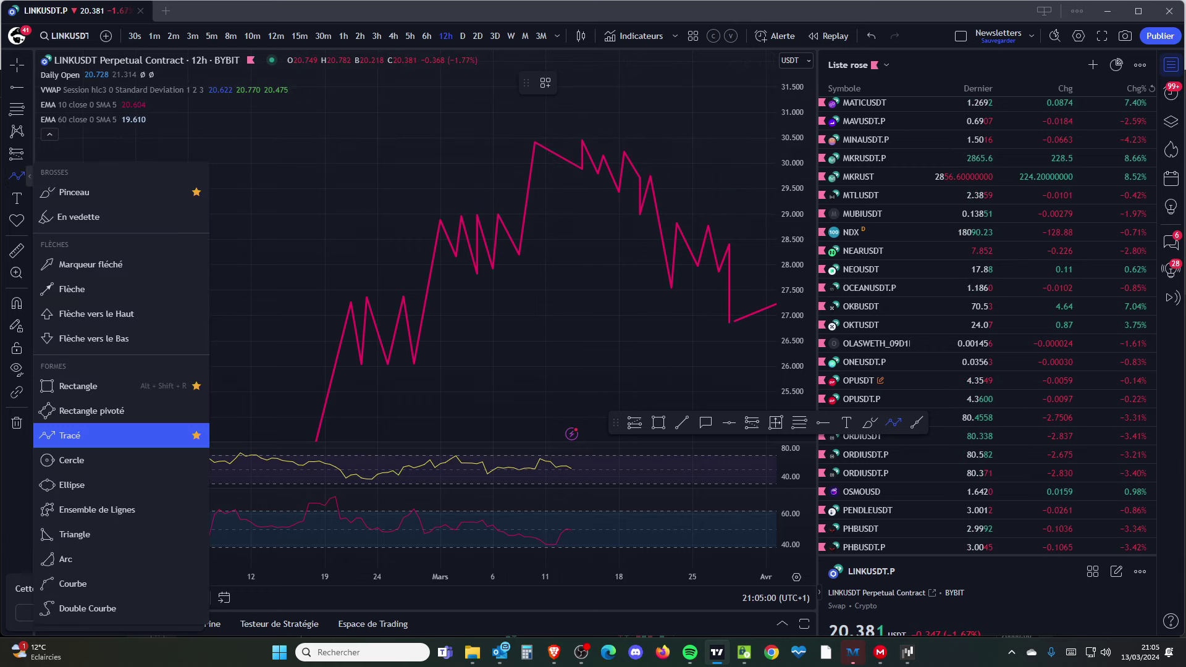
click(74, 192)
mouse_move(338, 181)
mouse_down()
mouse_move(493, 183)
mouse_move(500, 168)
mouse_move(516, 179)
mouse_move(498, 176)
mouse_up()
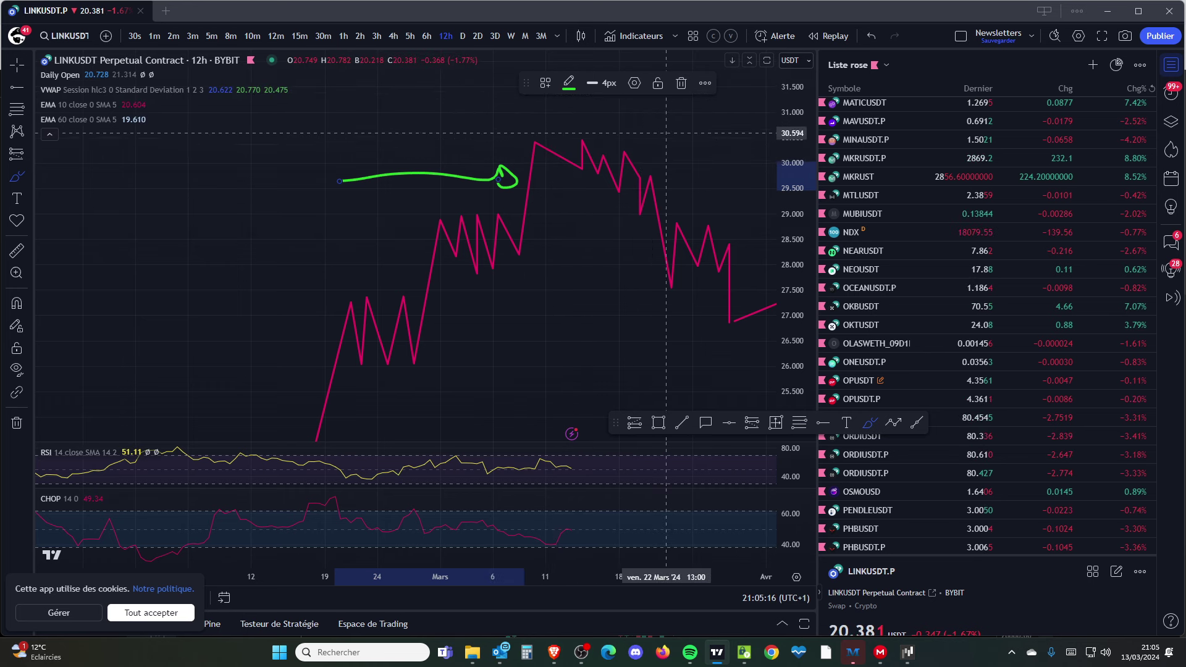
mouse_move(711, 140)
mouse_down()
mouse_move(683, 206)
mouse_move(677, 290)
mouse_move(691, 295)
mouse_move(672, 312)
mouse_move(656, 288)
mouse_up()
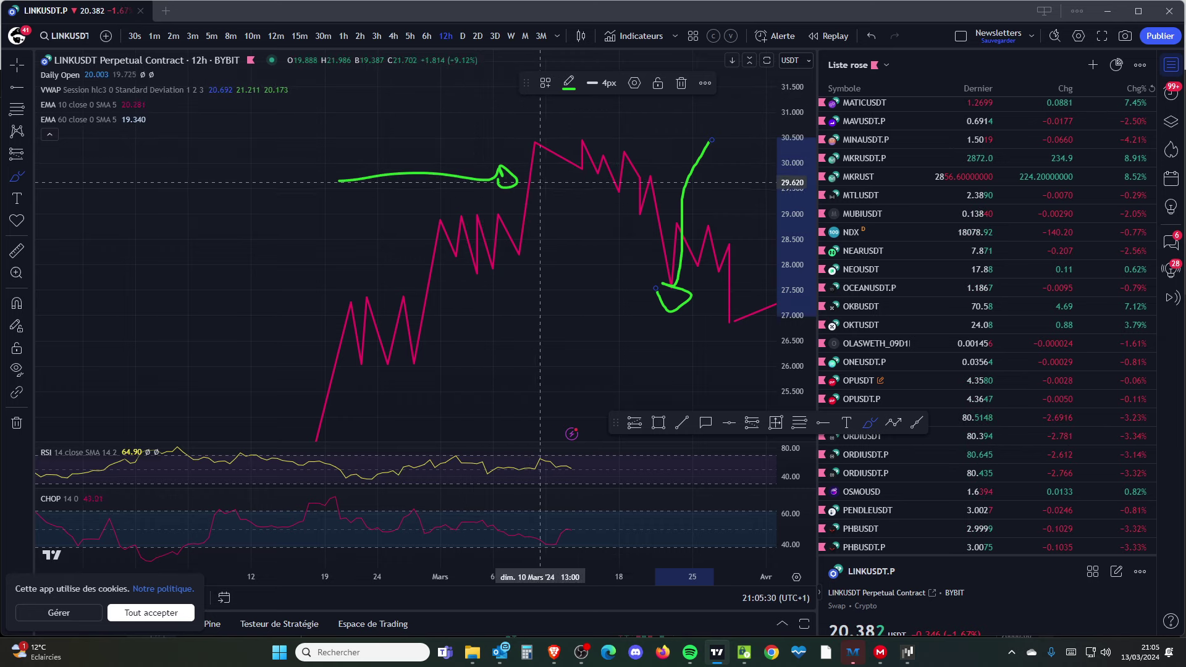
Draw a diagonal green brush stroke from about 28.1 up to about 30.9, crossing the start of the top's zigzag
click(540, 261)
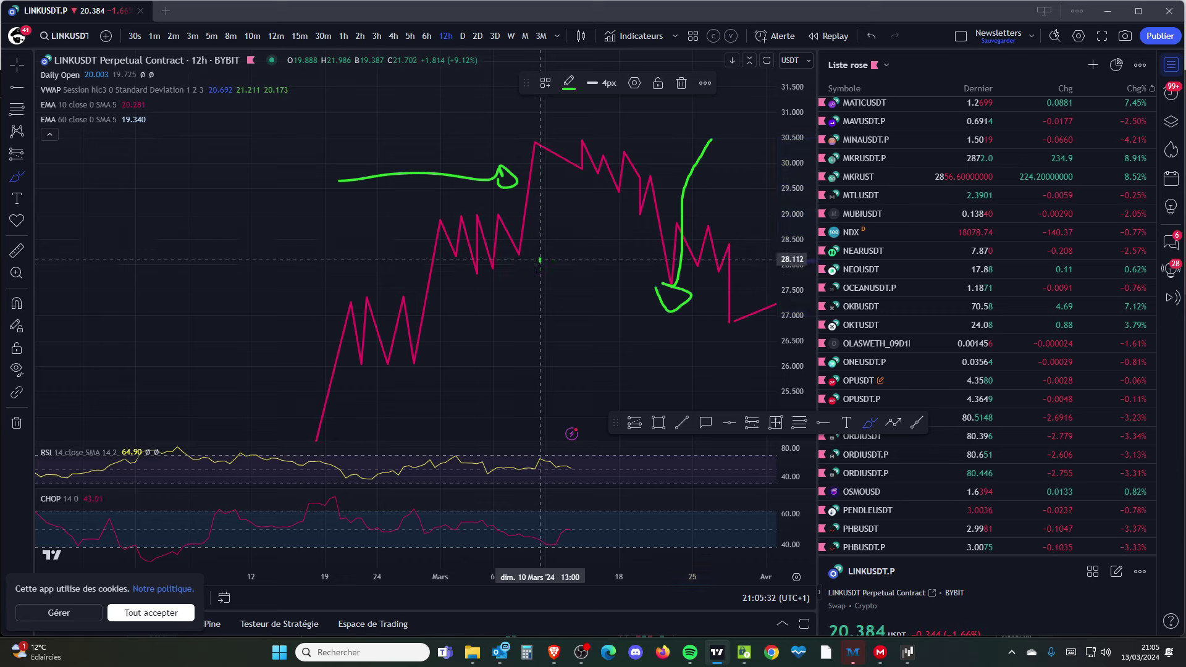
drag(541, 260, 597, 117)
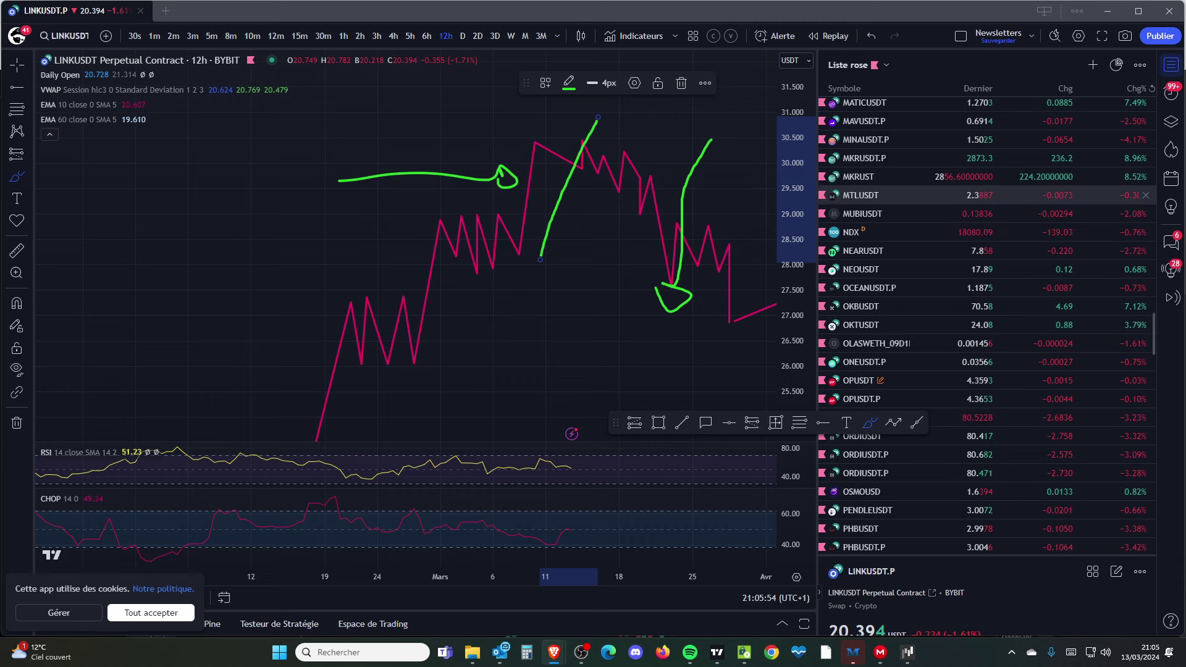
click(28, 176)
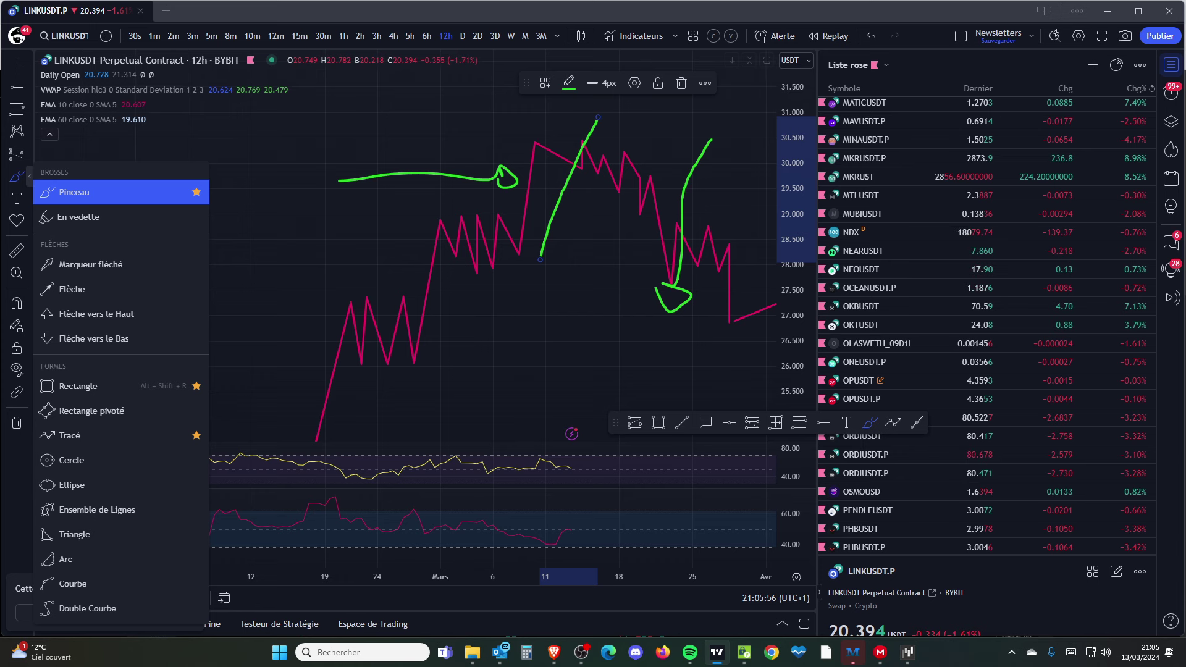
key(Escape)
text(12)
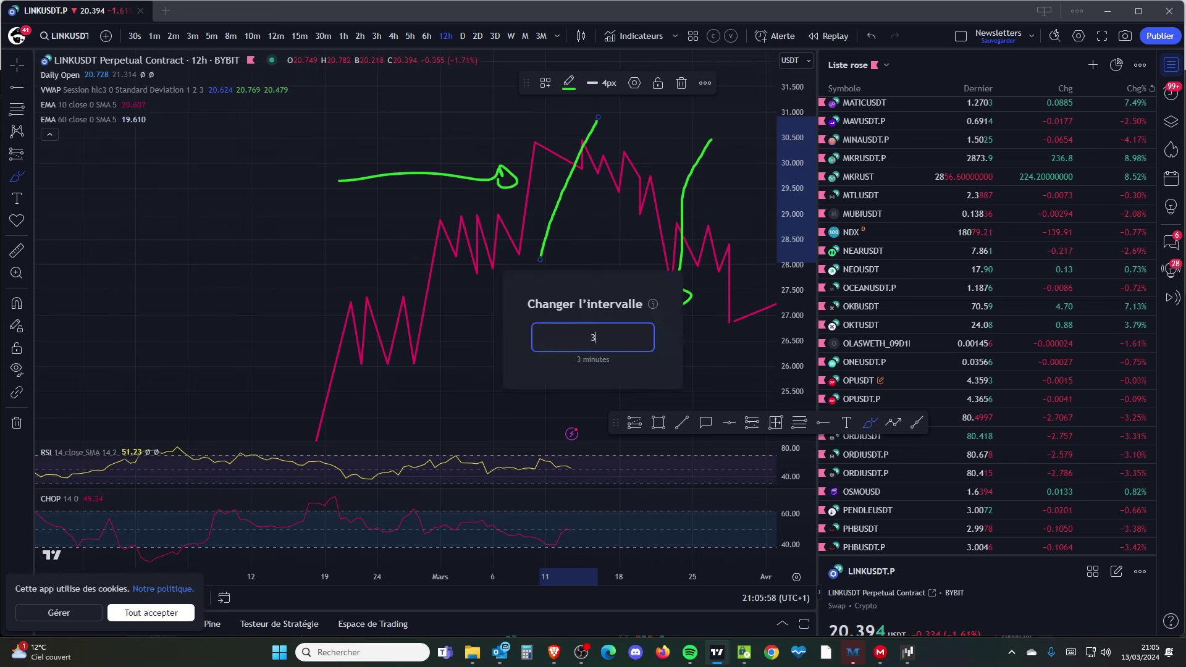
click(681, 307)
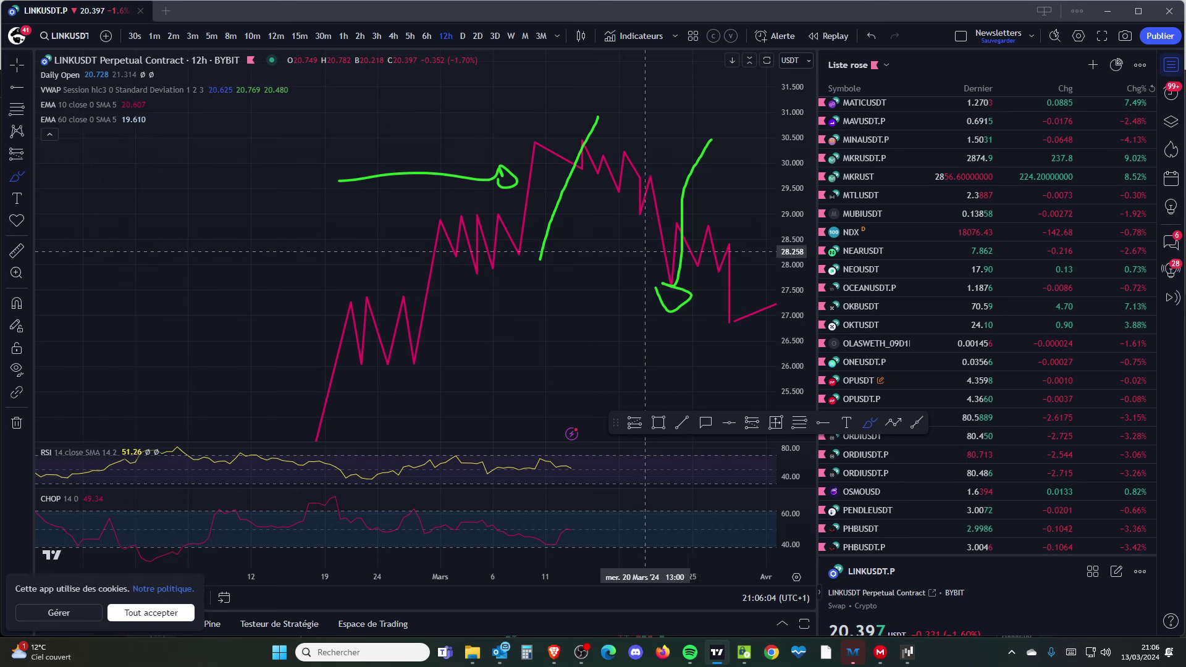
Remove all drawings from the LINKUSDT chart and reset the chart view to the price candles
scroll(655, 253, up, 2)
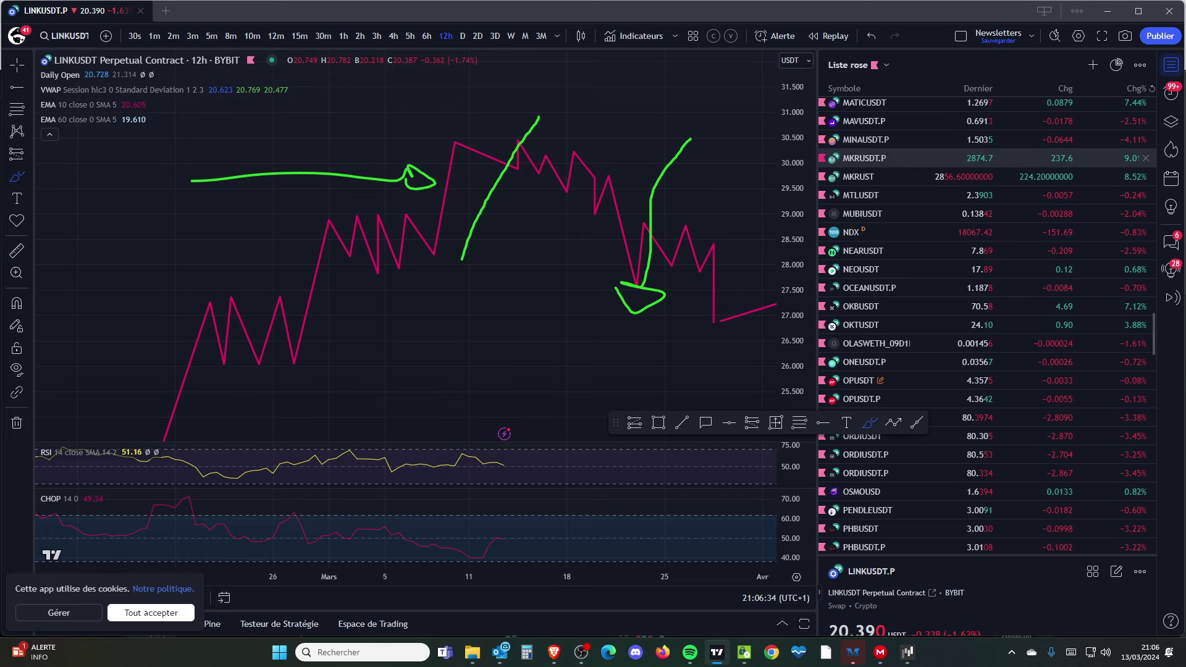
right_click(558, 338)
mouse_move(611, 424)
click(624, 575)
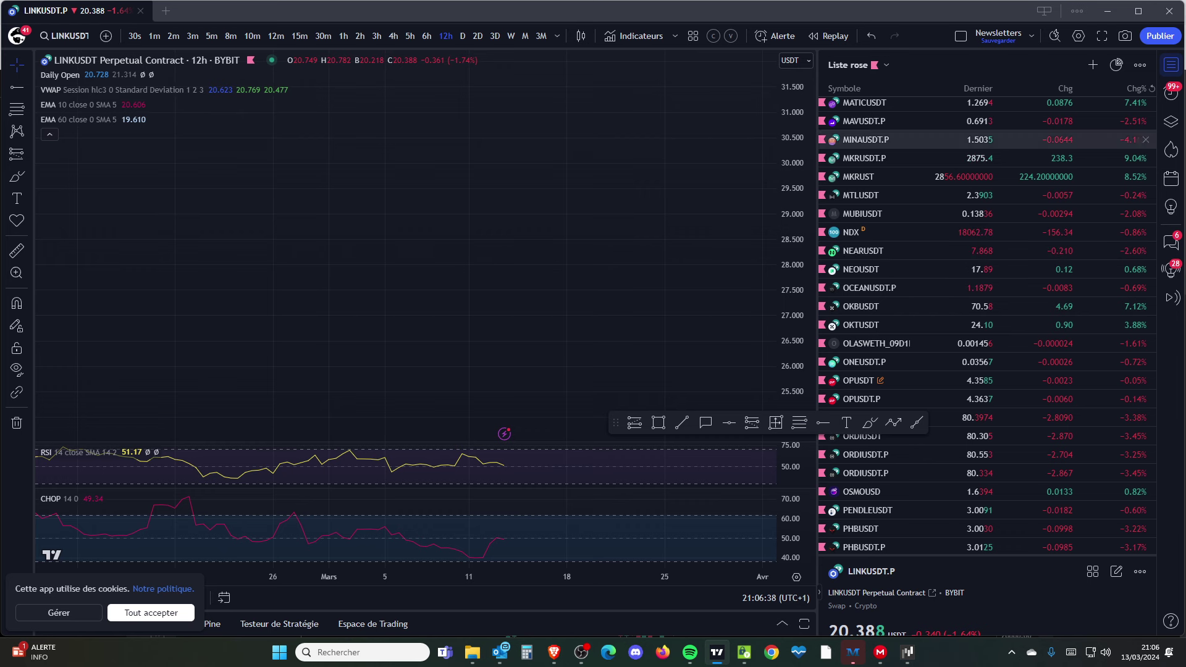
key(alt+r)
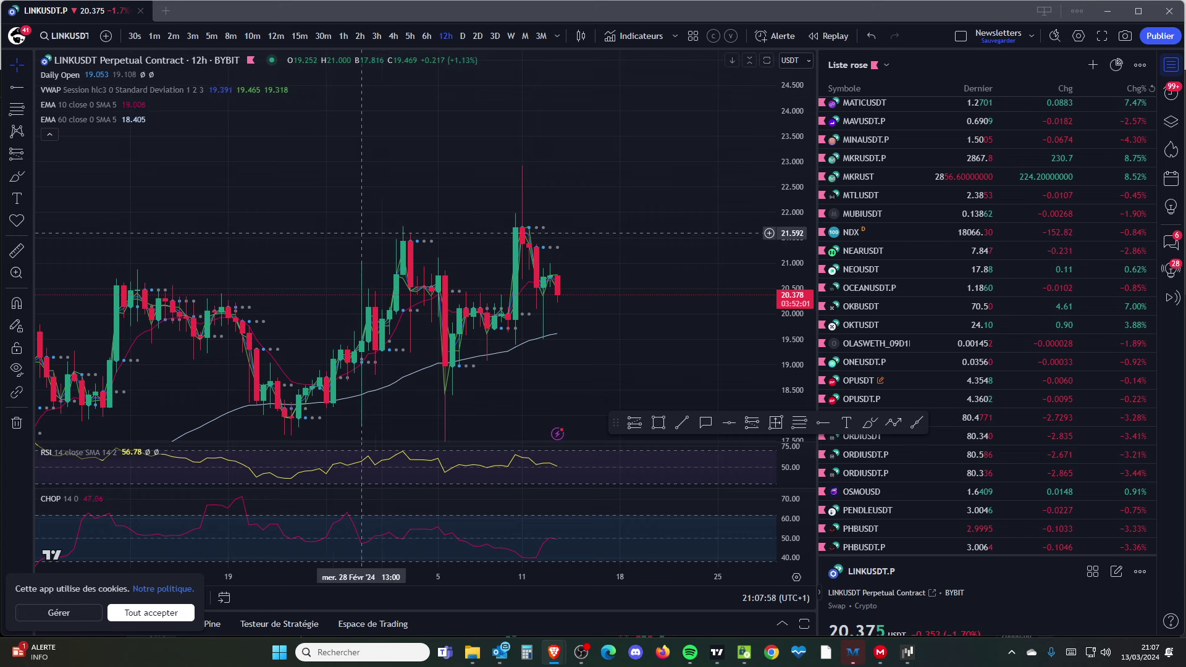
Brush a green rise from about 21.3 to 26 with two small pullbacks, and extend it with a rounded dip up to about 26.7
scroll(346, 280, down, 6)
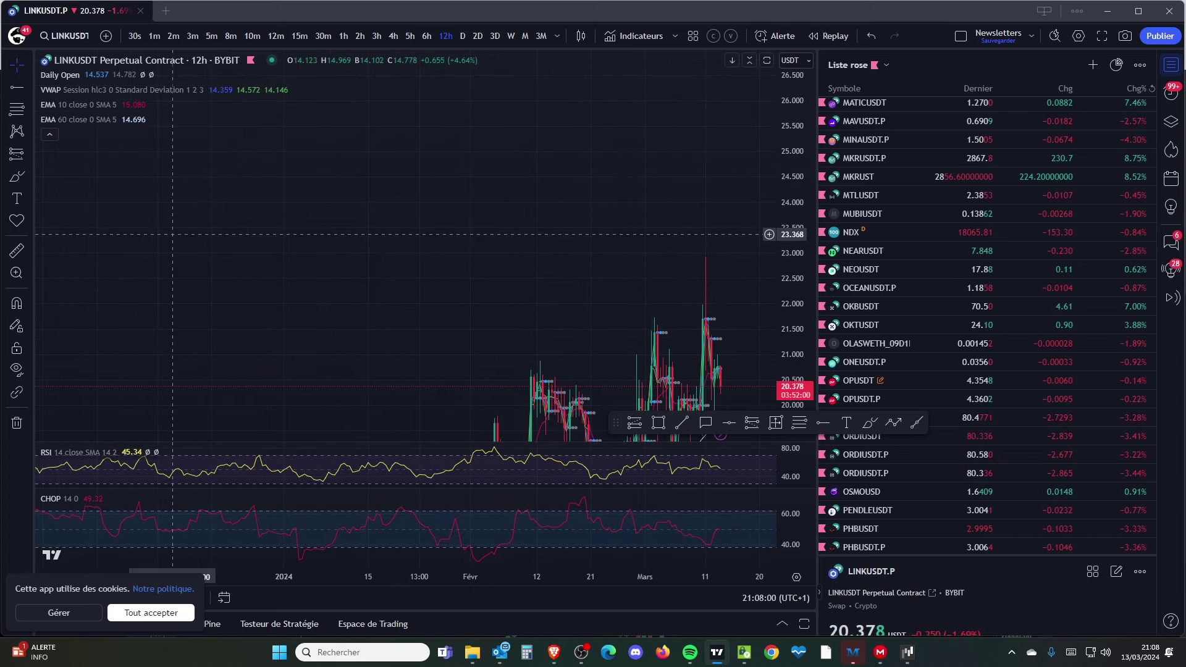
click(16, 176)
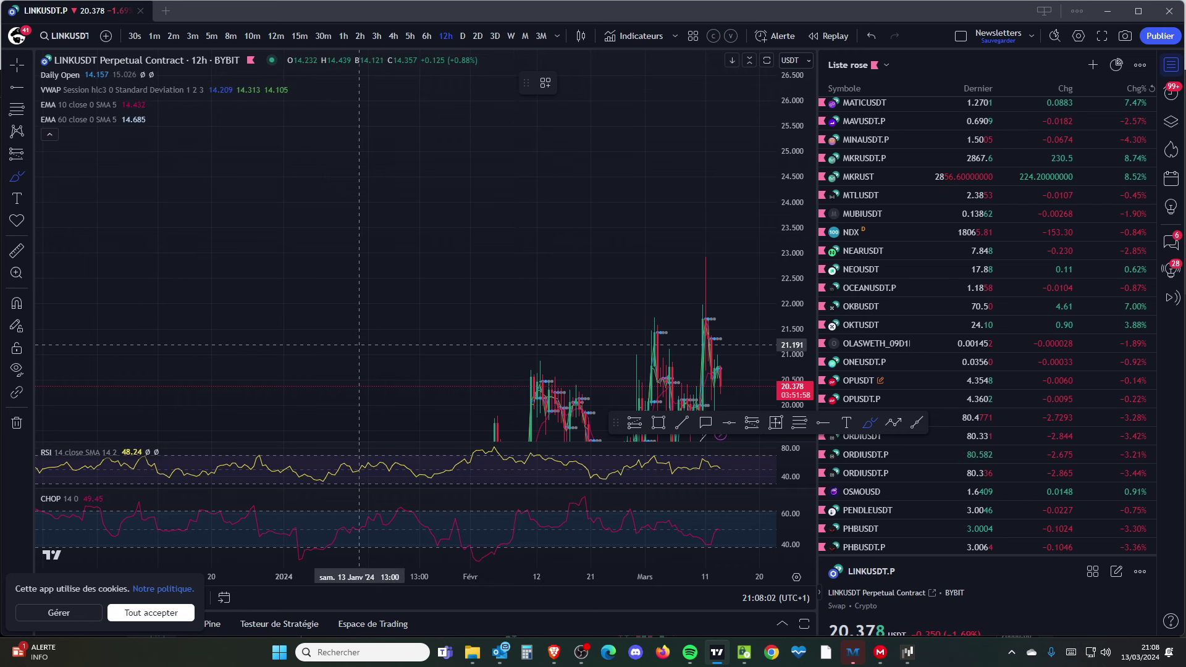
mouse_move(360, 339)
mouse_down()
mouse_move(465, 179)
mouse_move(483, 208)
mouse_move(507, 136)
mouse_move(522, 160)
mouse_move(572, 98)
mouse_up()
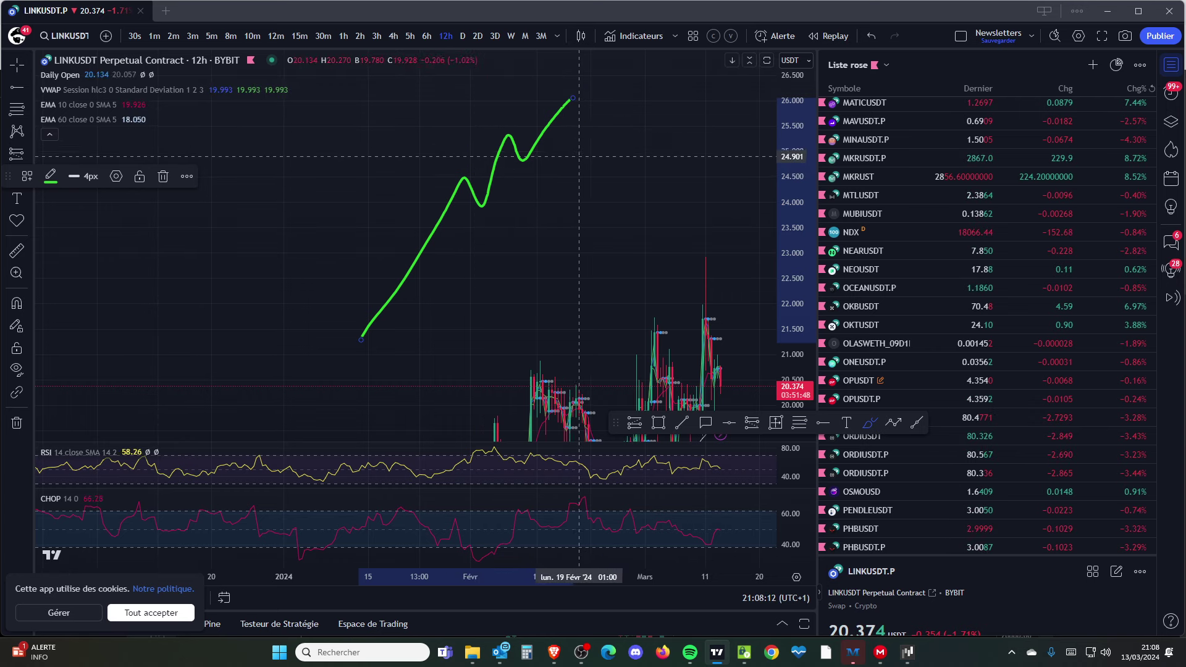
key(Escape)
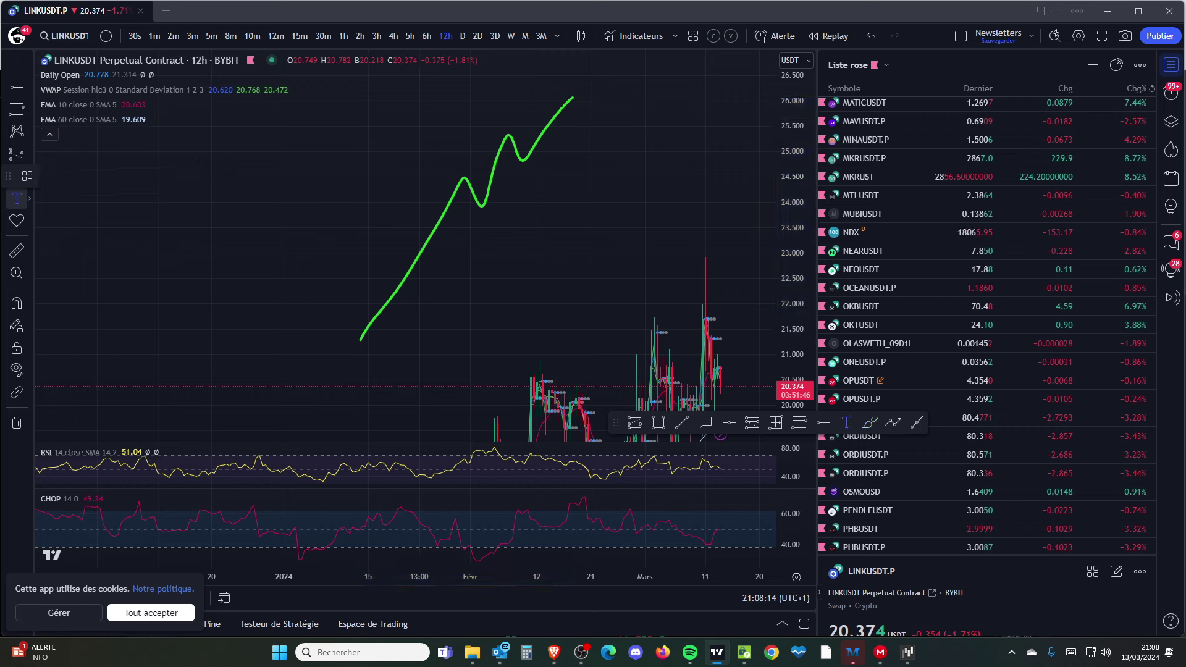
click(17, 176)
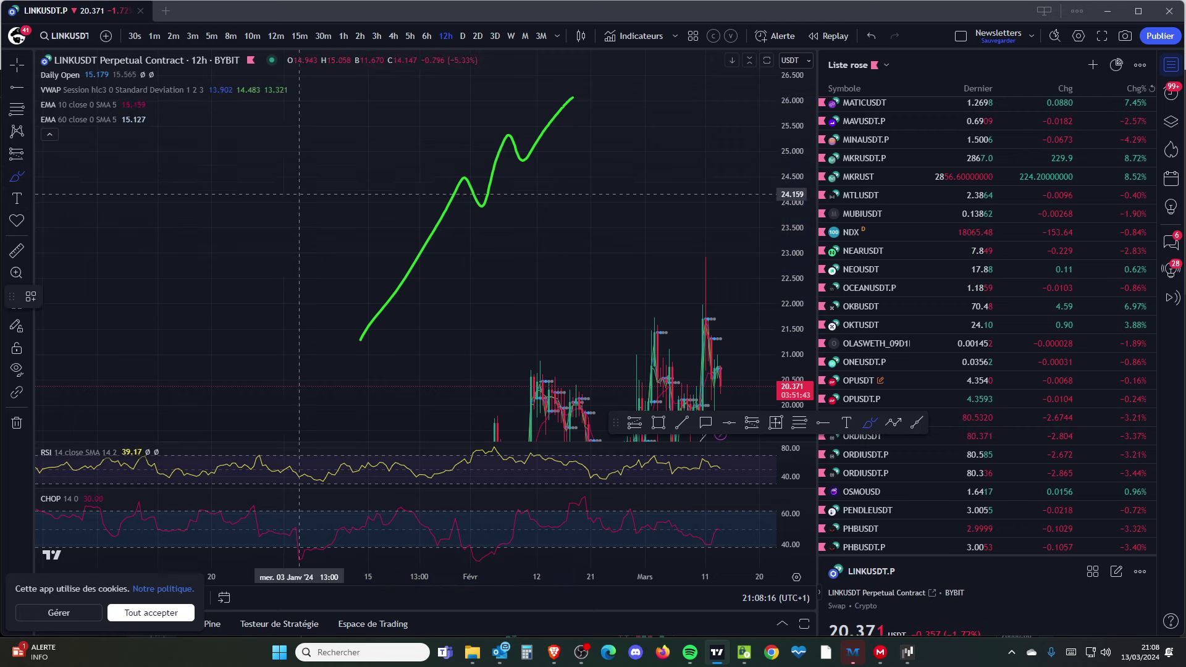
mouse_move(571, 97)
mouse_down()
mouse_move(630, 121)
mouse_move(638, 65)
mouse_up()
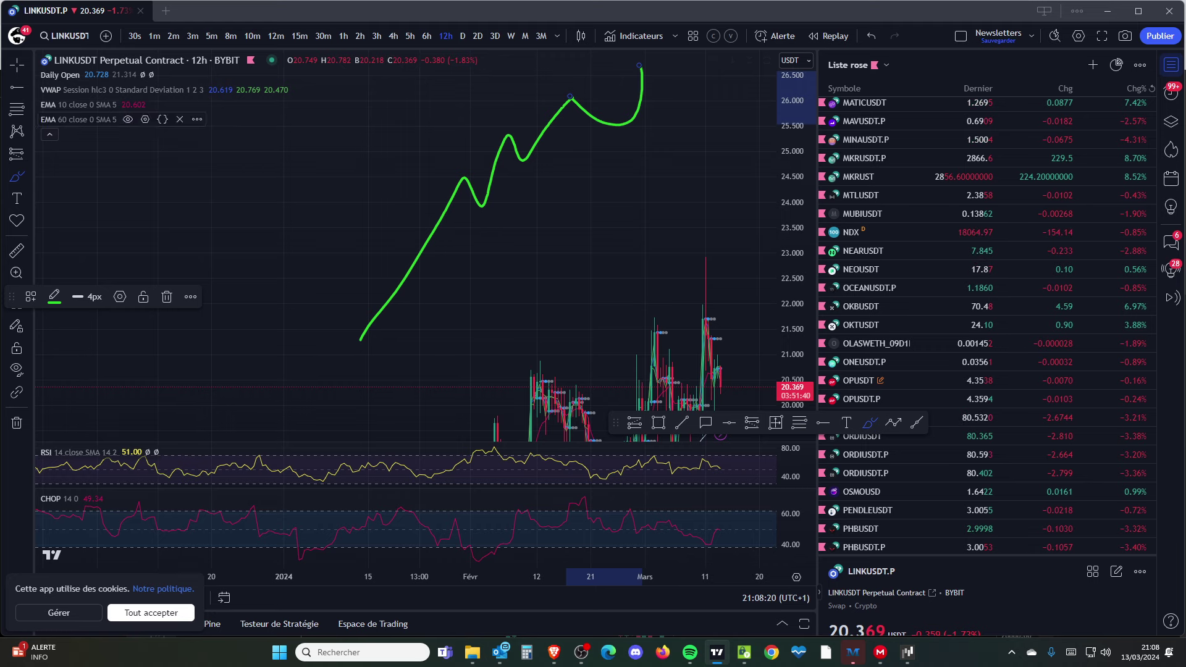
click(29, 176)
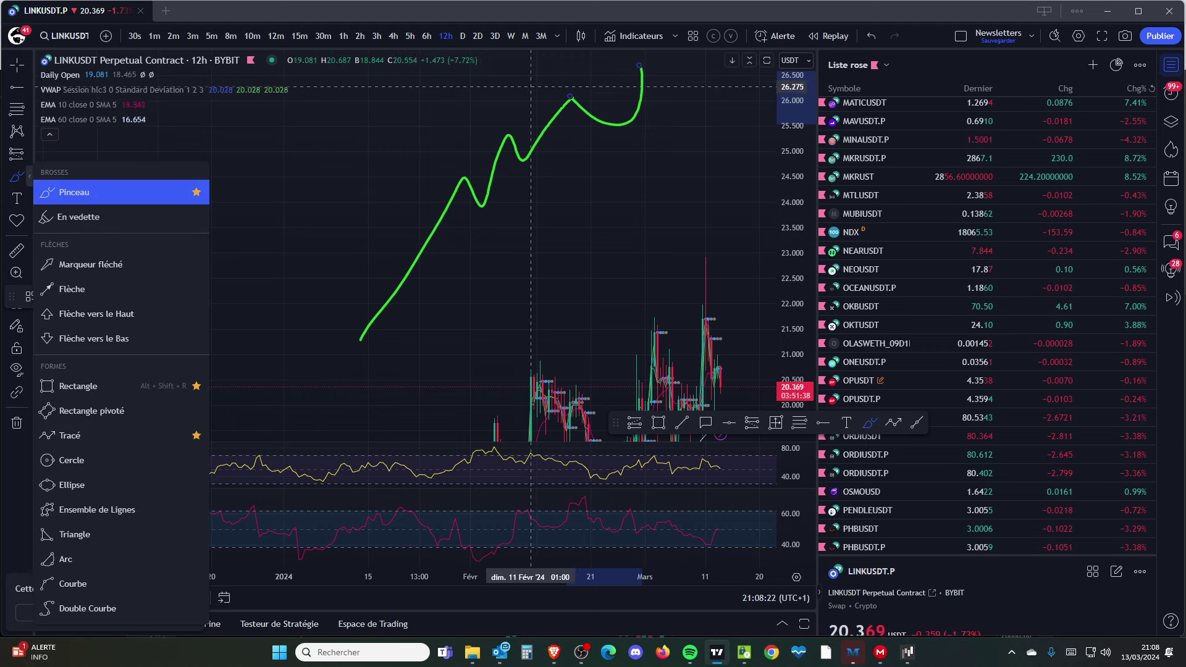
scroll(606, 82, up, 2)
scroll(606, 82, up, 1)
key(Escape)
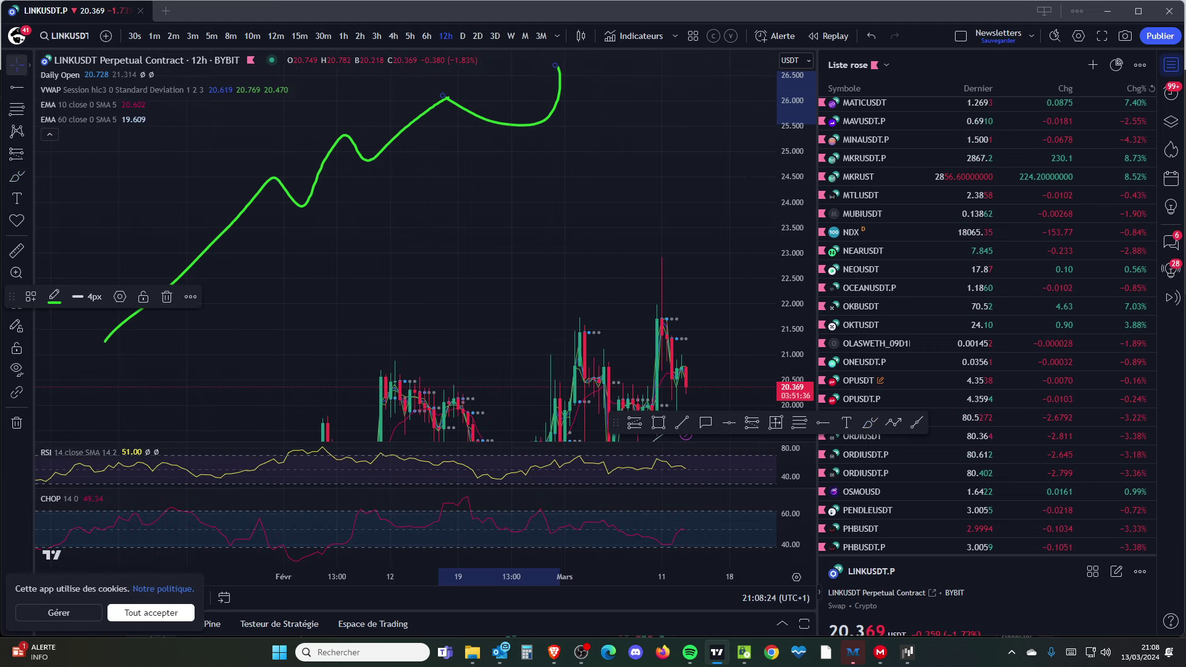
drag(429, 225, 373, 323)
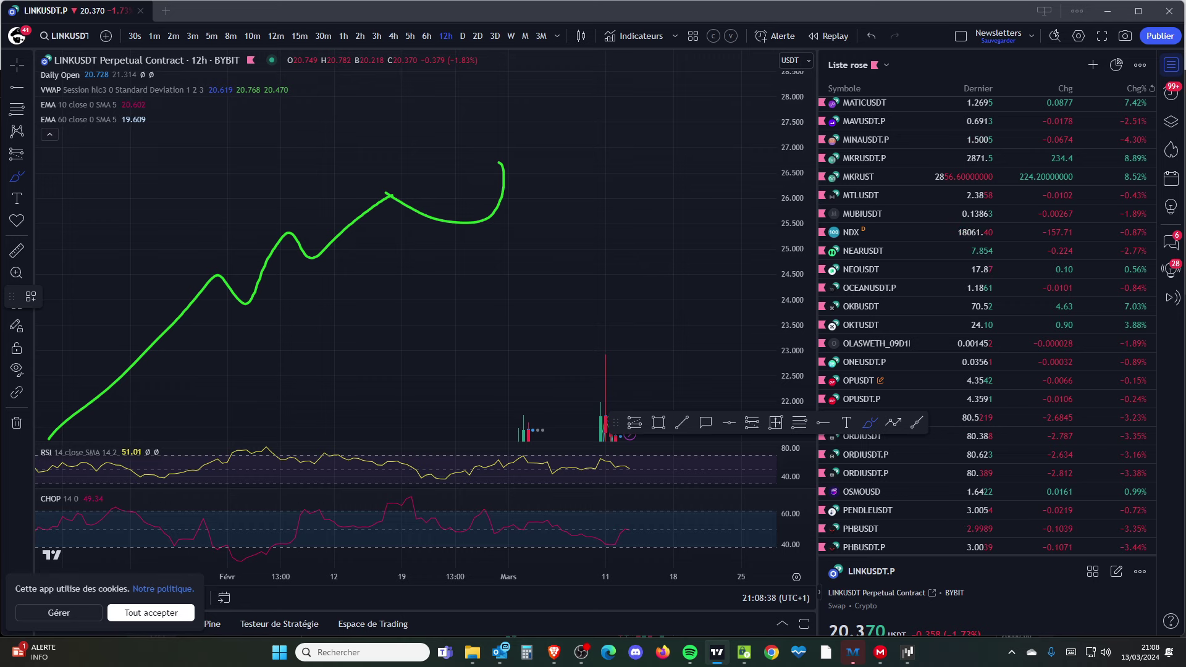
Open the INJUSDTPERP chart from the watchlist
scroll(988, 185, down, 10)
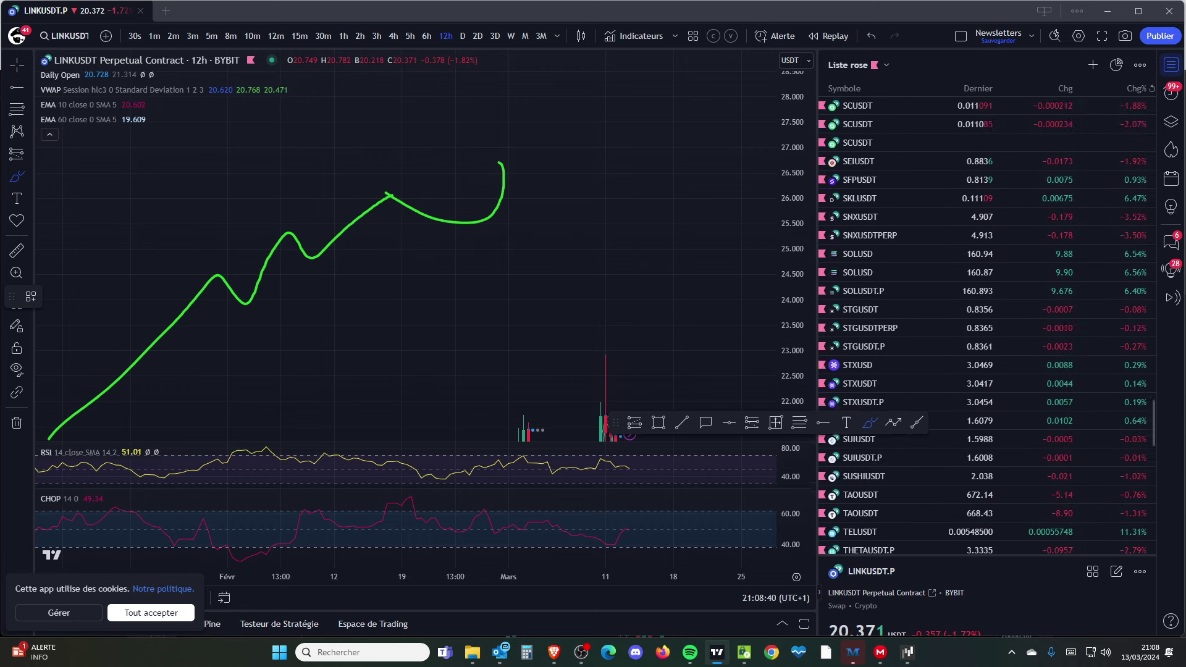
scroll(988, 307, down, 3)
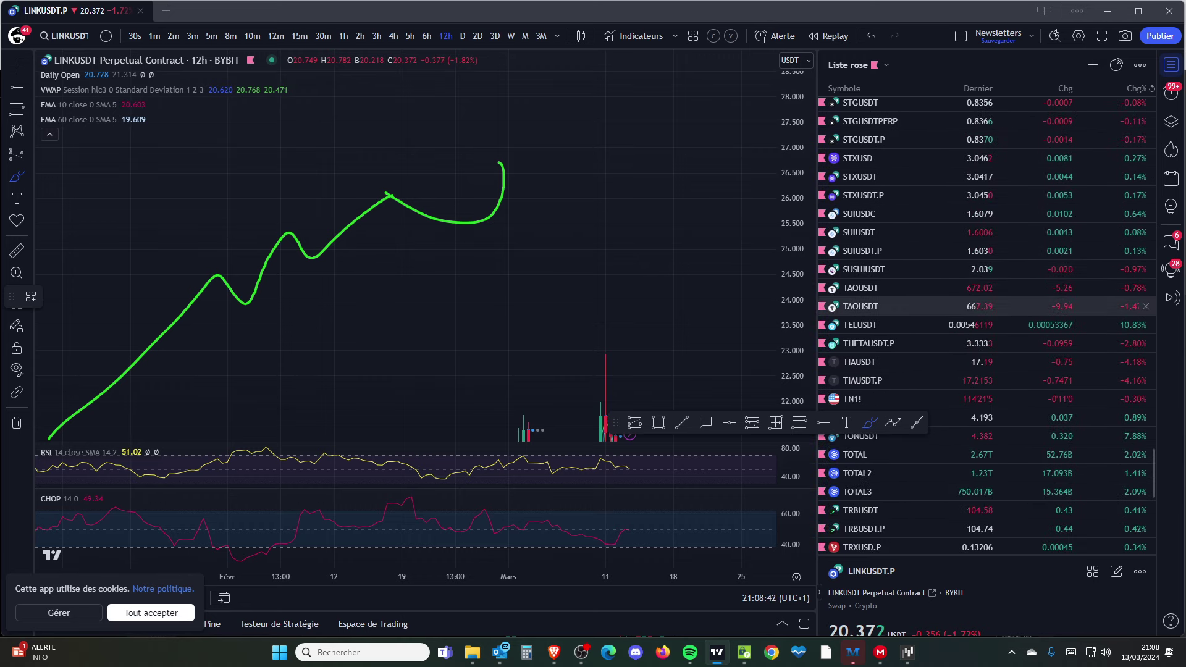
scroll(988, 306, up, 15)
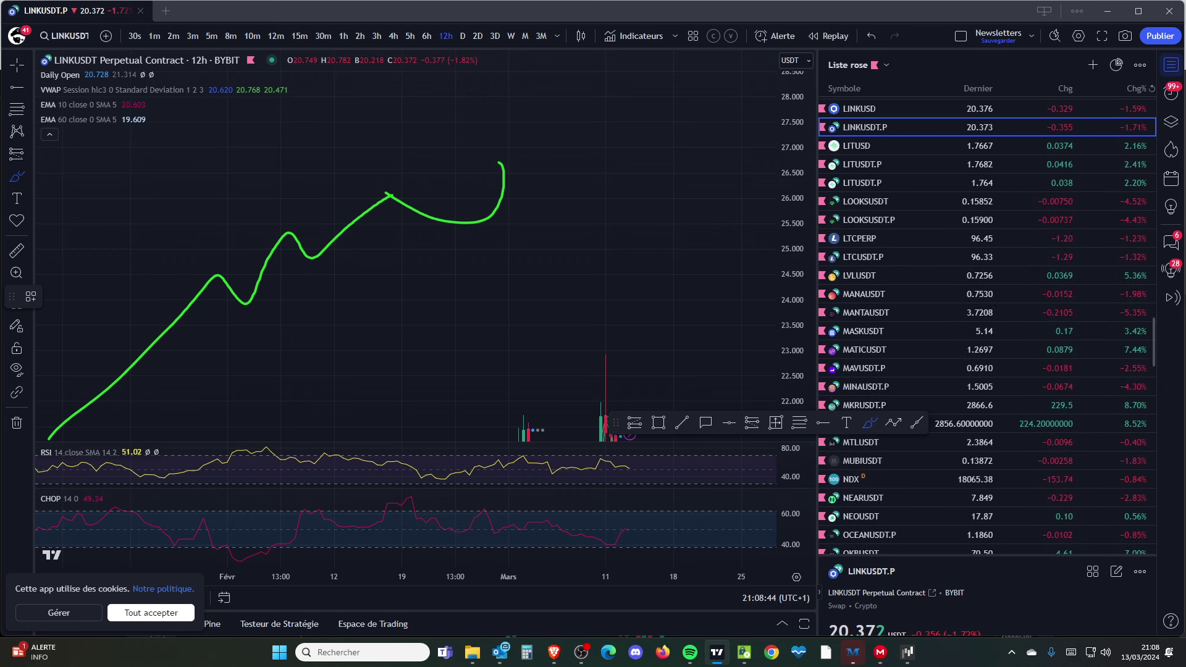
scroll(988, 306, up, 5)
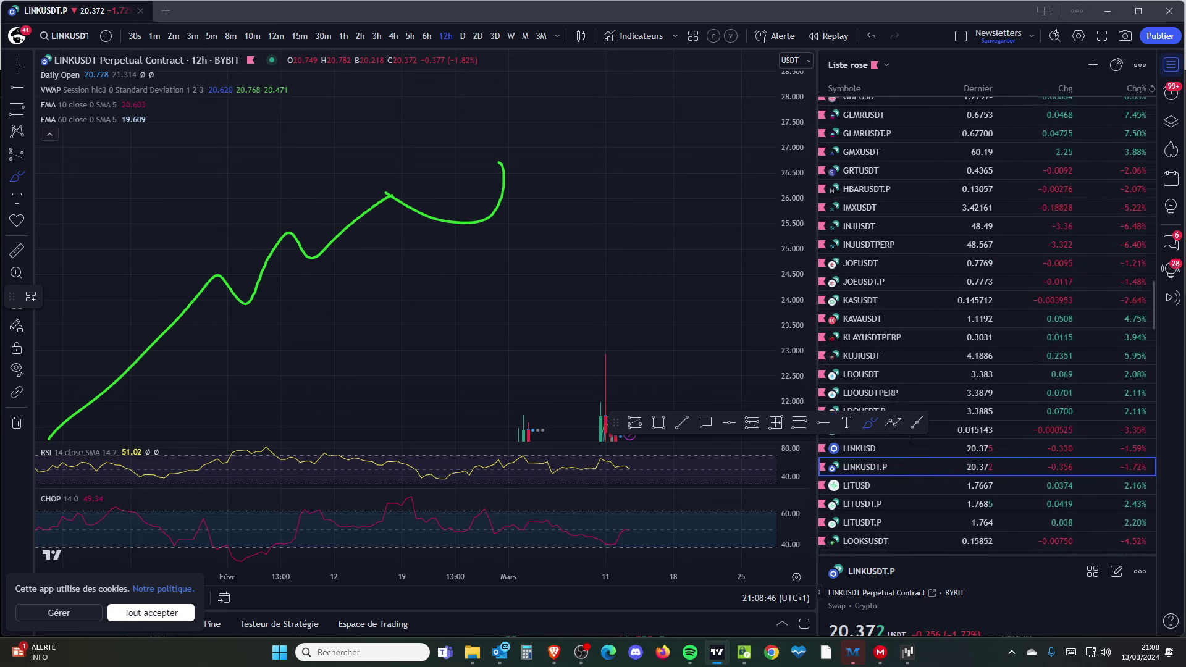
scroll(988, 294, up, 1)
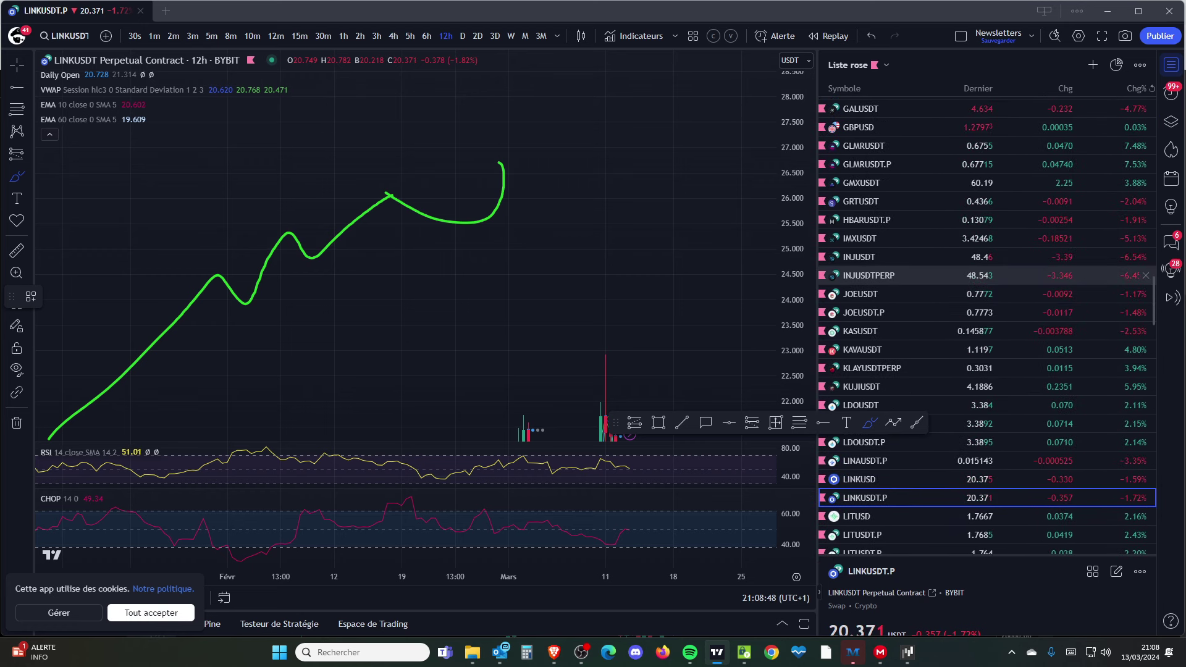
click(988, 275)
scroll(722, 227, up, 3)
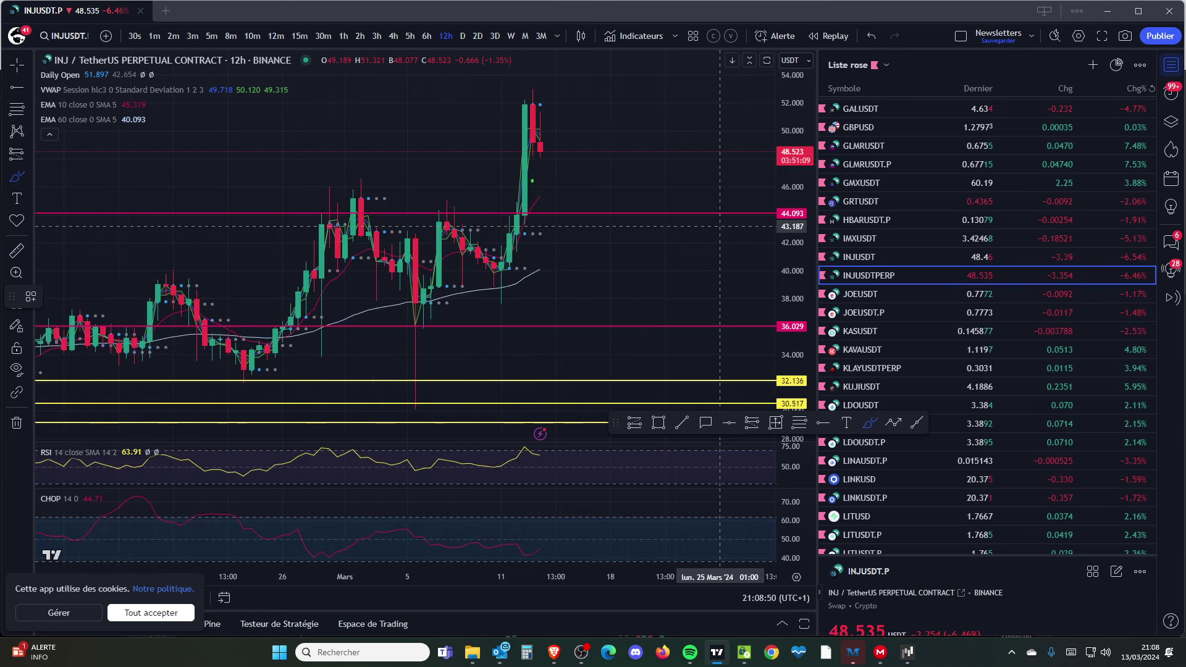
scroll(988, 288, down, 2)
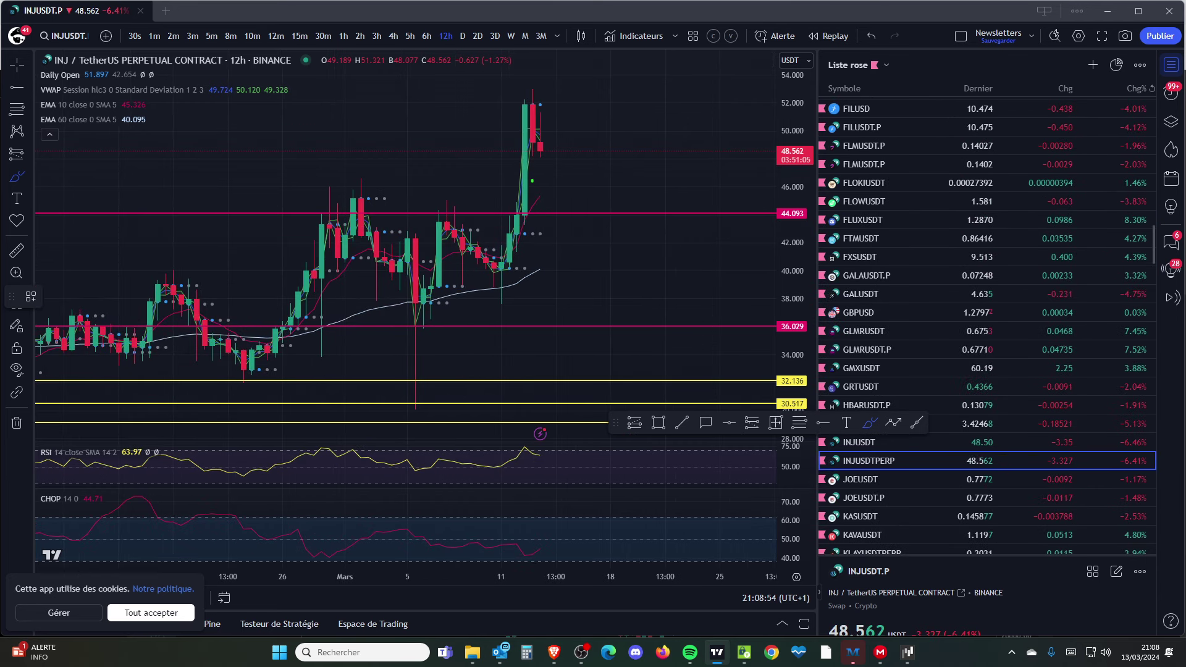
scroll(988, 287, up, 10)
scroll(988, 288, up, 15)
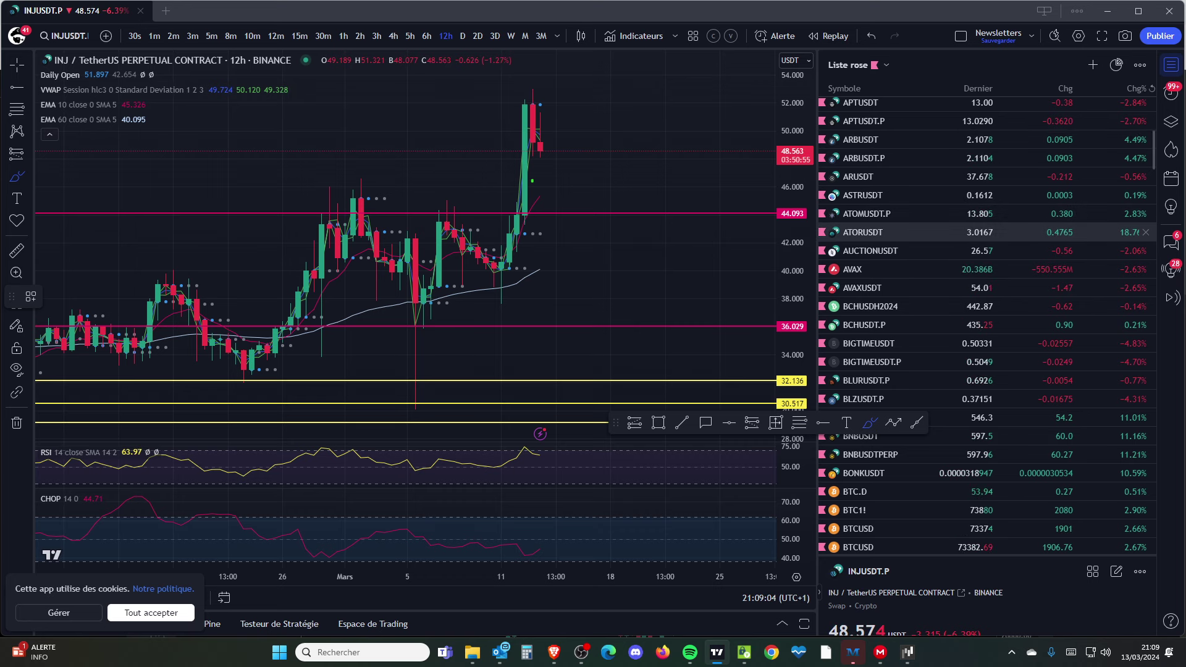
scroll(988, 231, down, 5)
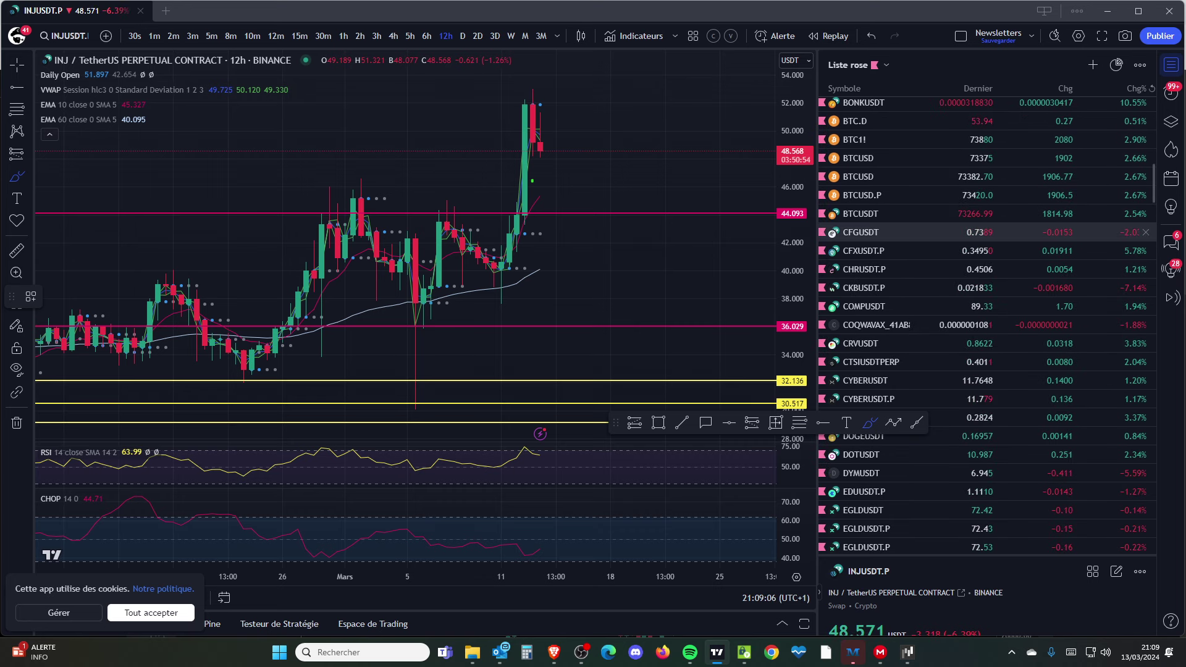
scroll(988, 231, down, 5)
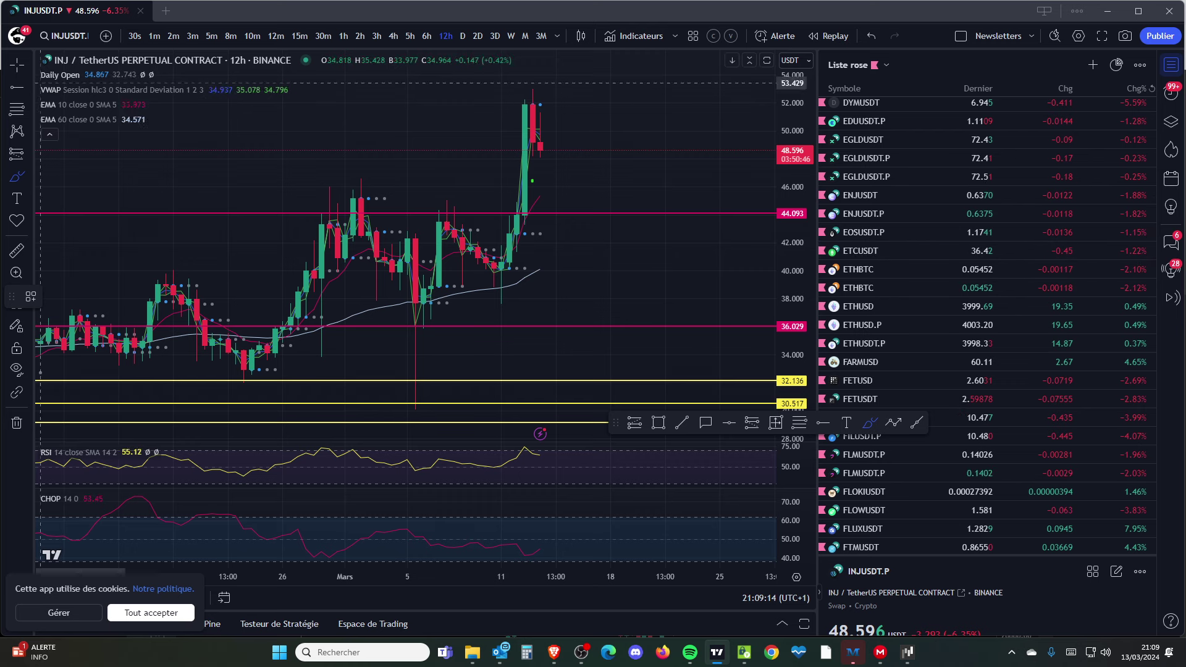
Brush a green V from about 81 down to 66.3 and back up on an empty chart area, capped by a horizontal stroke at about 81.3
click(17, 64)
drag(407, 126, 444, 542)
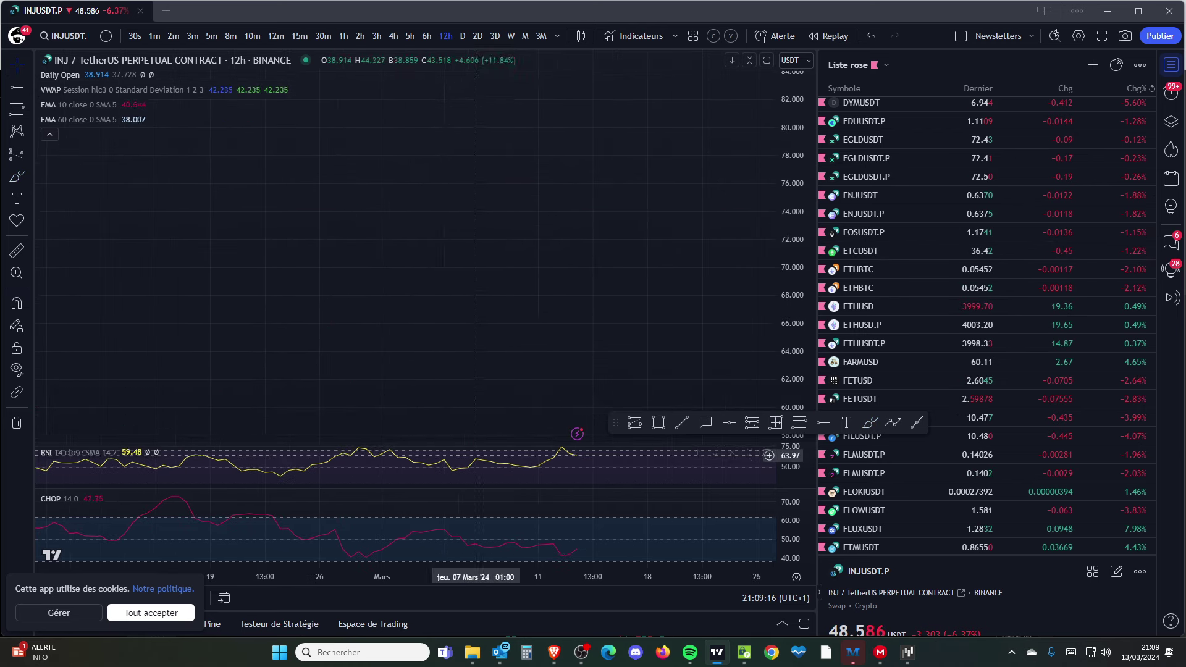
click(17, 176)
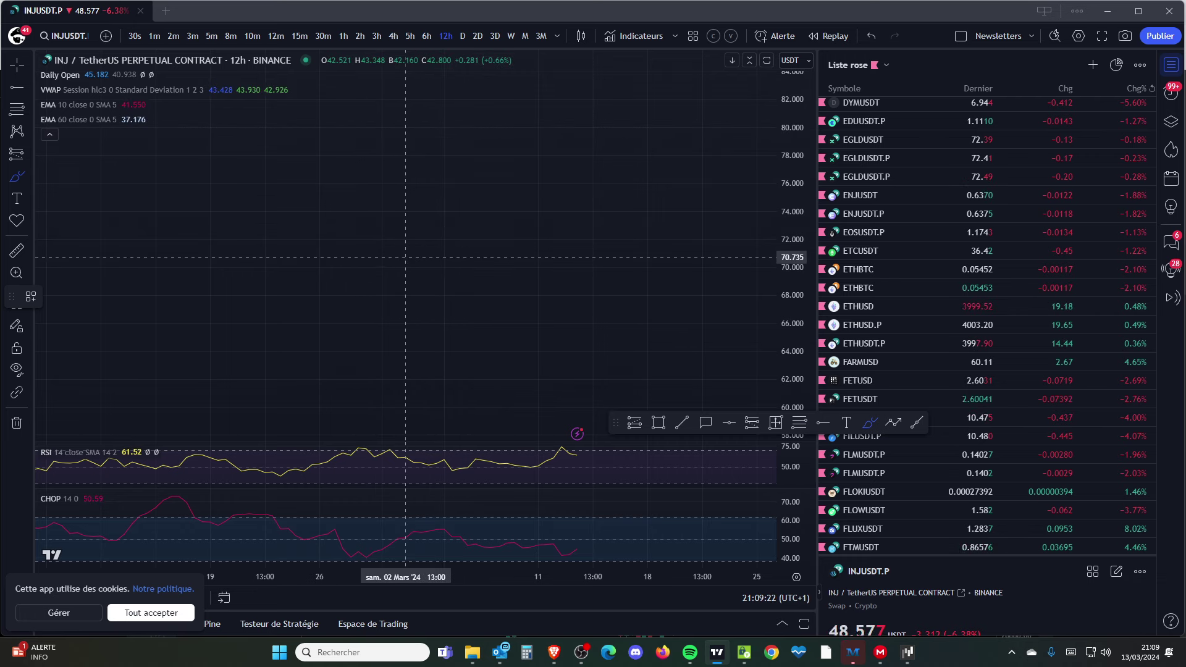
mouse_move(81, 104)
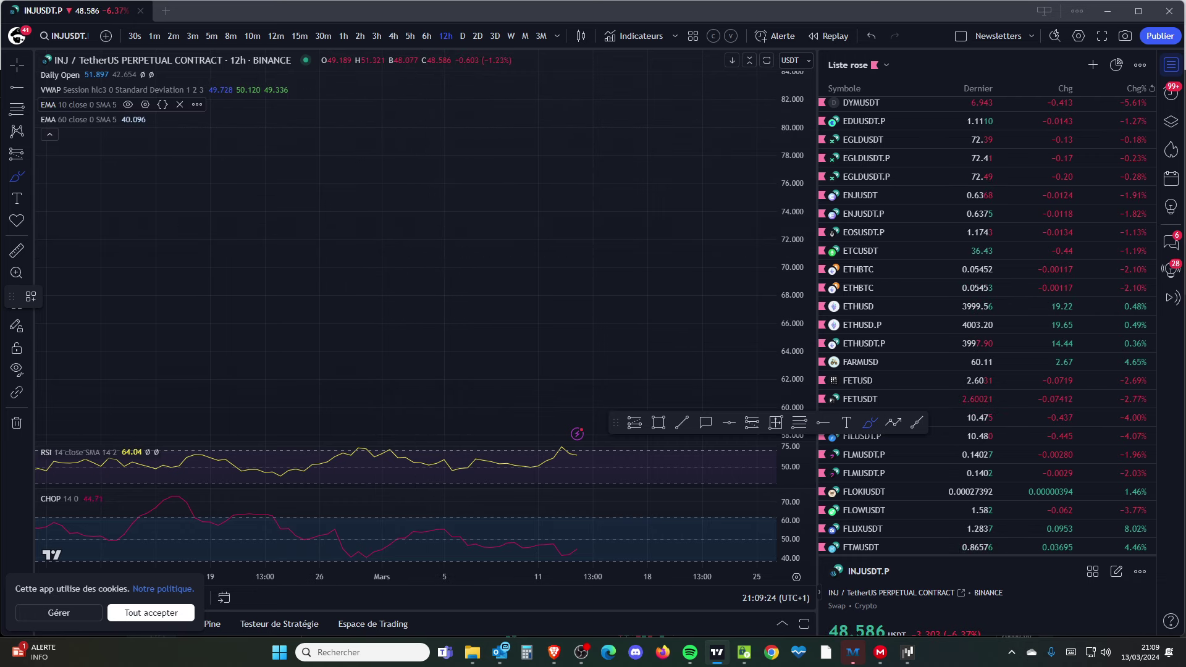
click(29, 176)
click(68, 191)
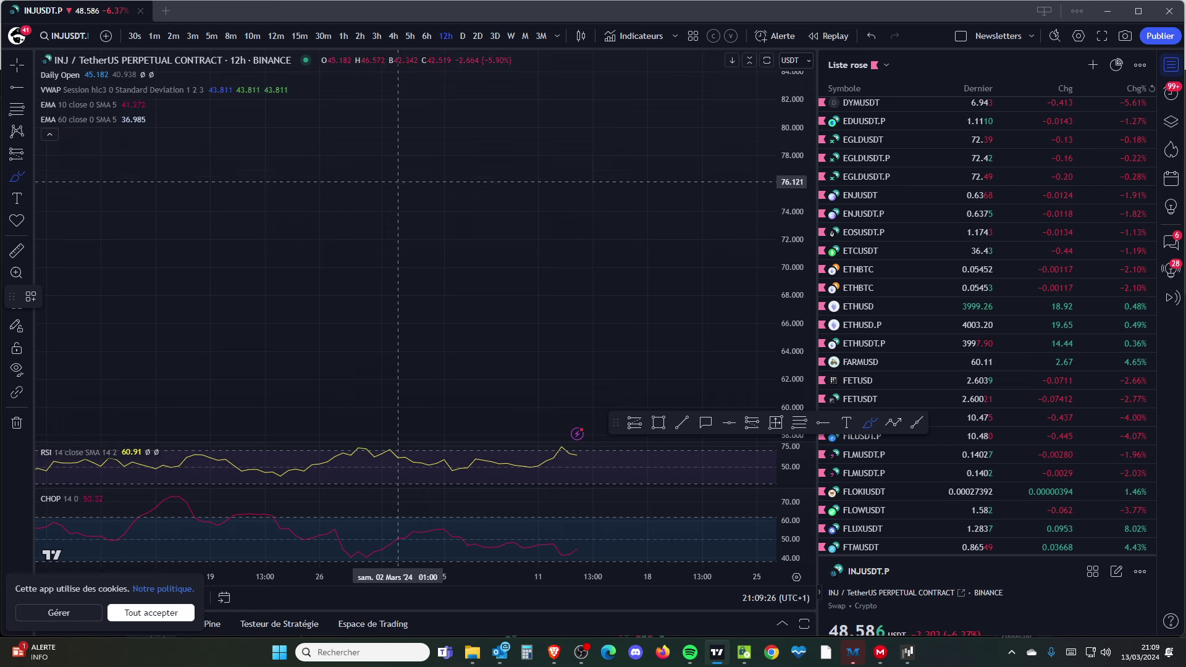
mouse_move(398, 112)
mouse_down()
mouse_move(452, 323)
mouse_move(491, 106)
mouse_up()
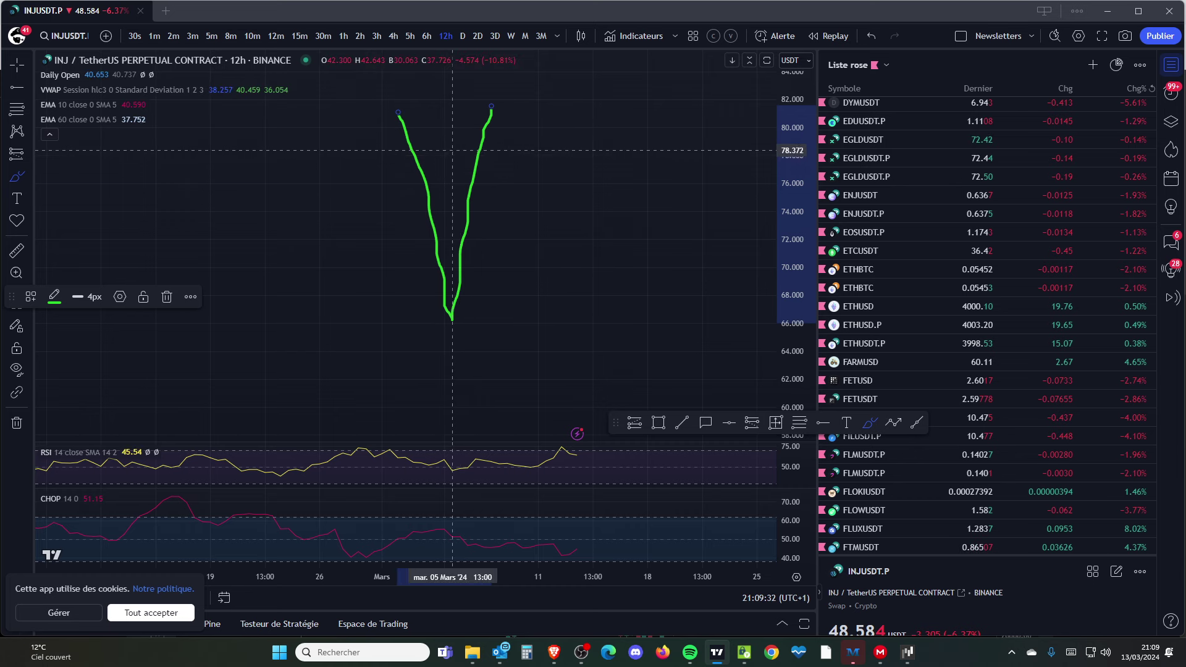
drag(368, 109, 600, 107)
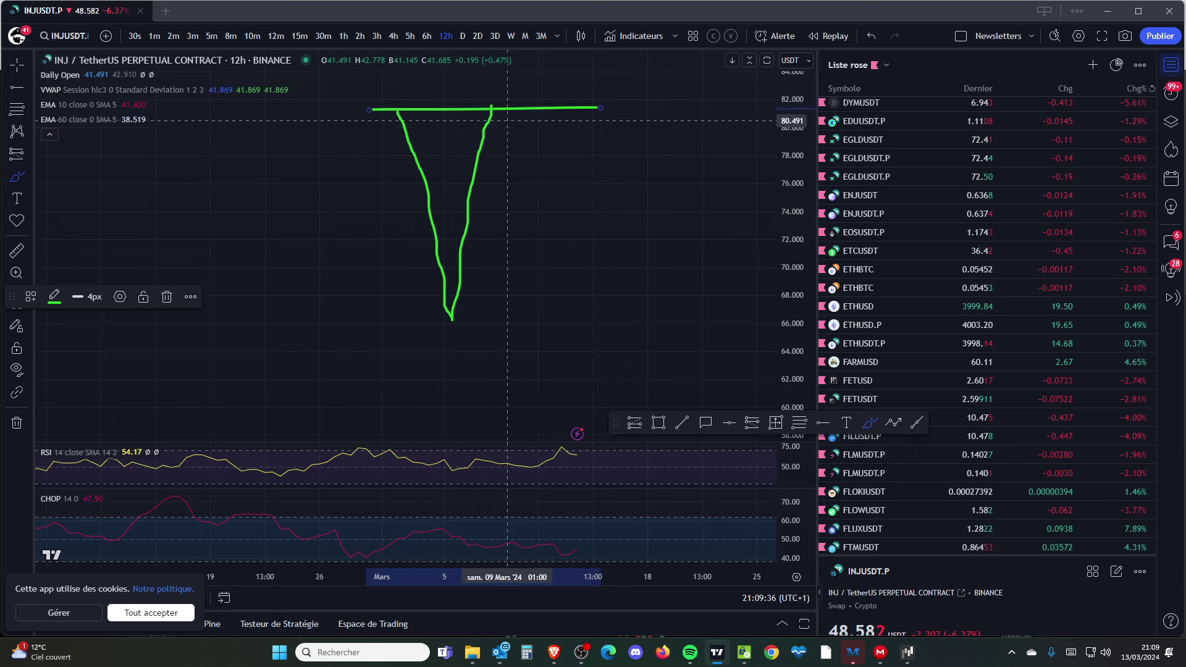
Brush a drop from the V's second peak to about 59.5, and a wider zigzag from about 83 to 61, up to 80 and down to 59.5
drag(492, 109, 531, 414)
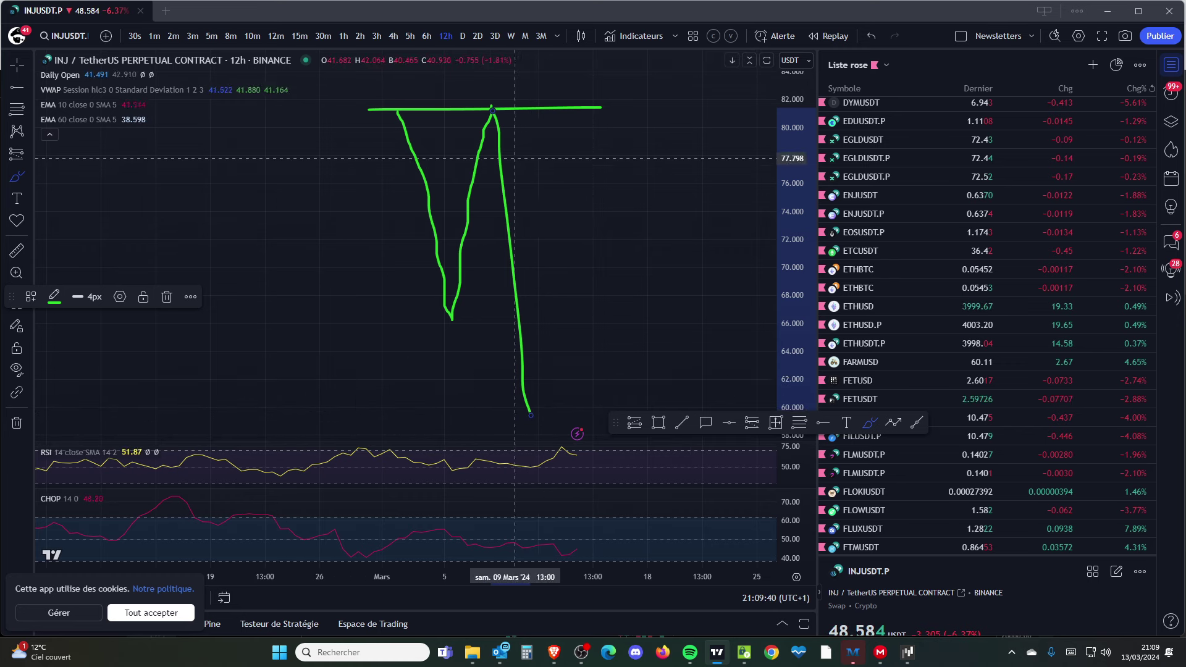
mouse_move(390, 83)
mouse_down()
mouse_move(462, 226)
mouse_move(492, 395)
mouse_move(586, 123)
mouse_move(600, 413)
mouse_up()
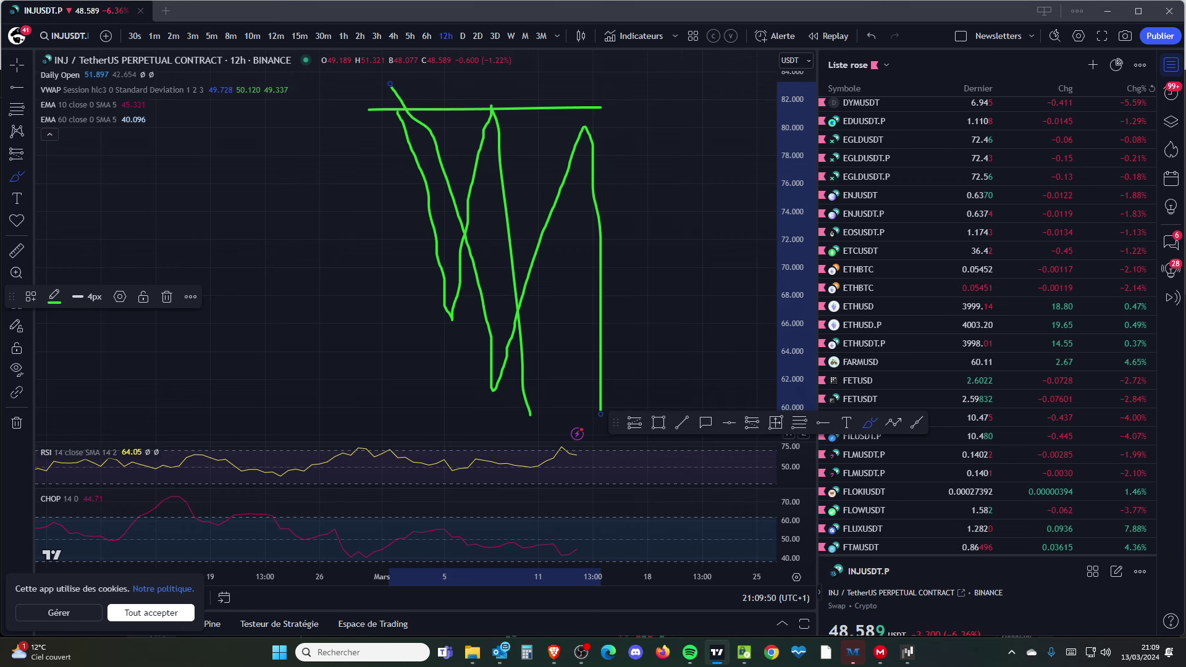
Delete all drawings from the INJUSDT.P chart and reactivate the brush
right_click(402, 312)
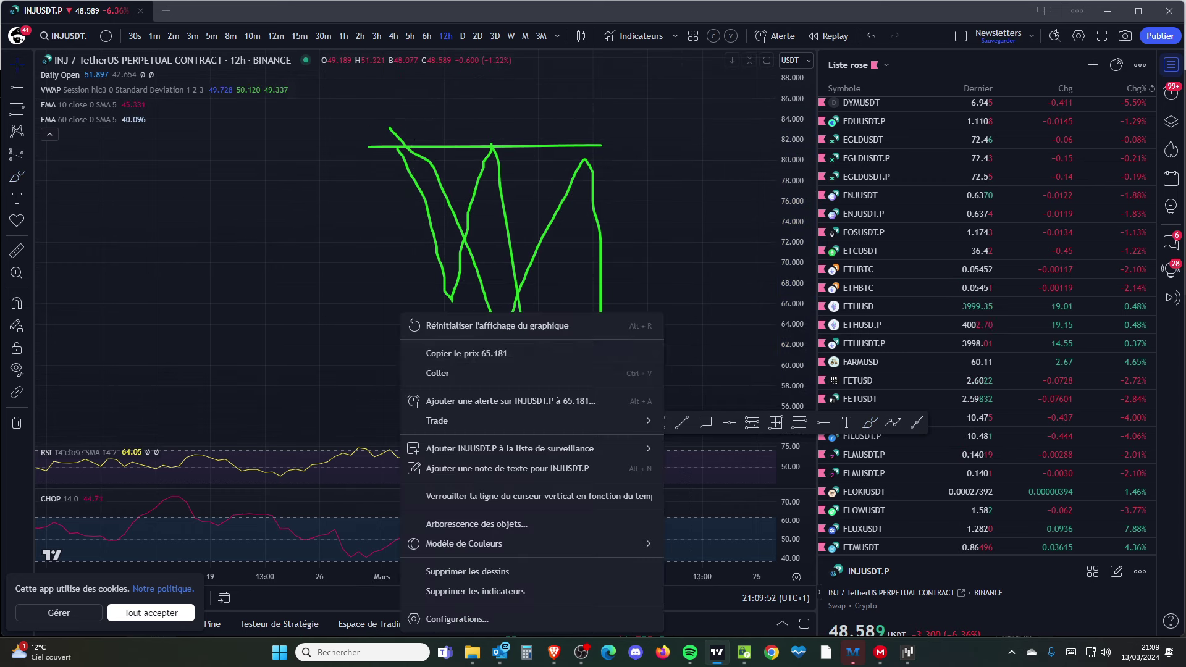
click(468, 571)
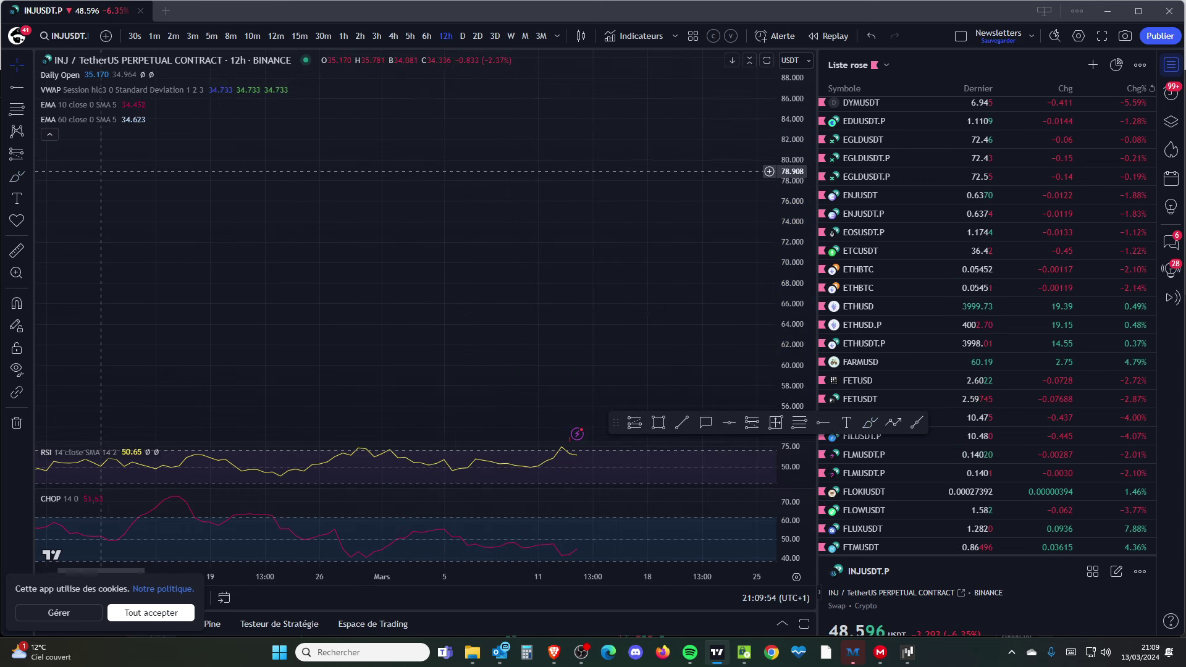
click(17, 177)
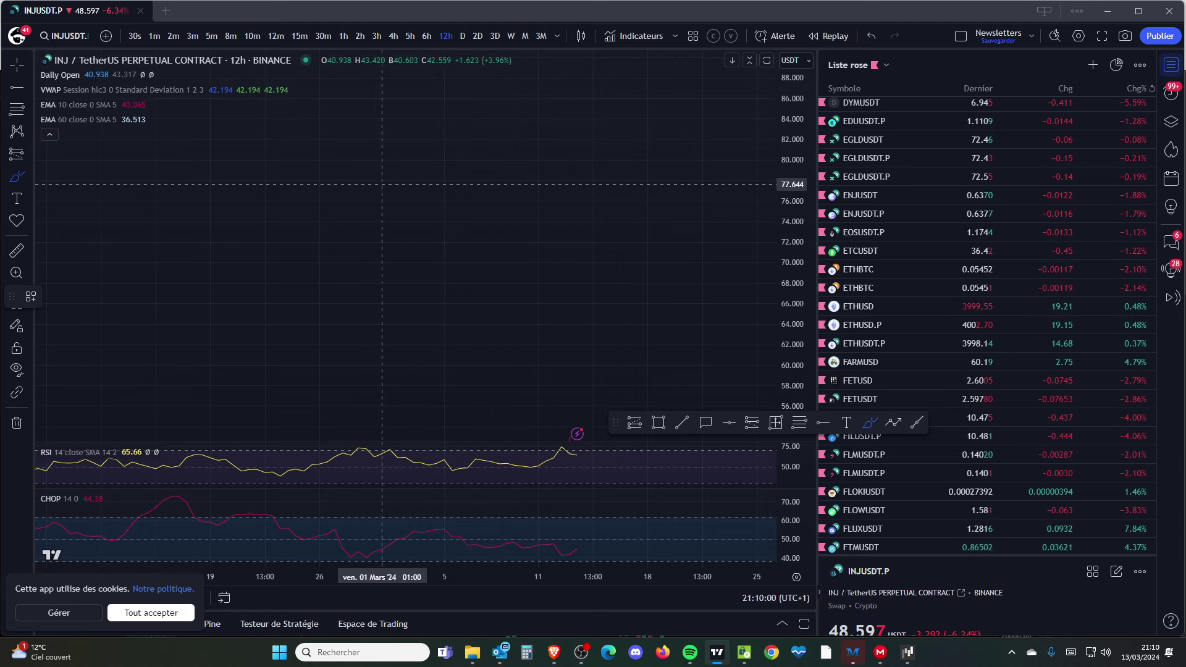
Open the first BTCUSD chart from the watchlist
scroll(382, 184, down, 5)
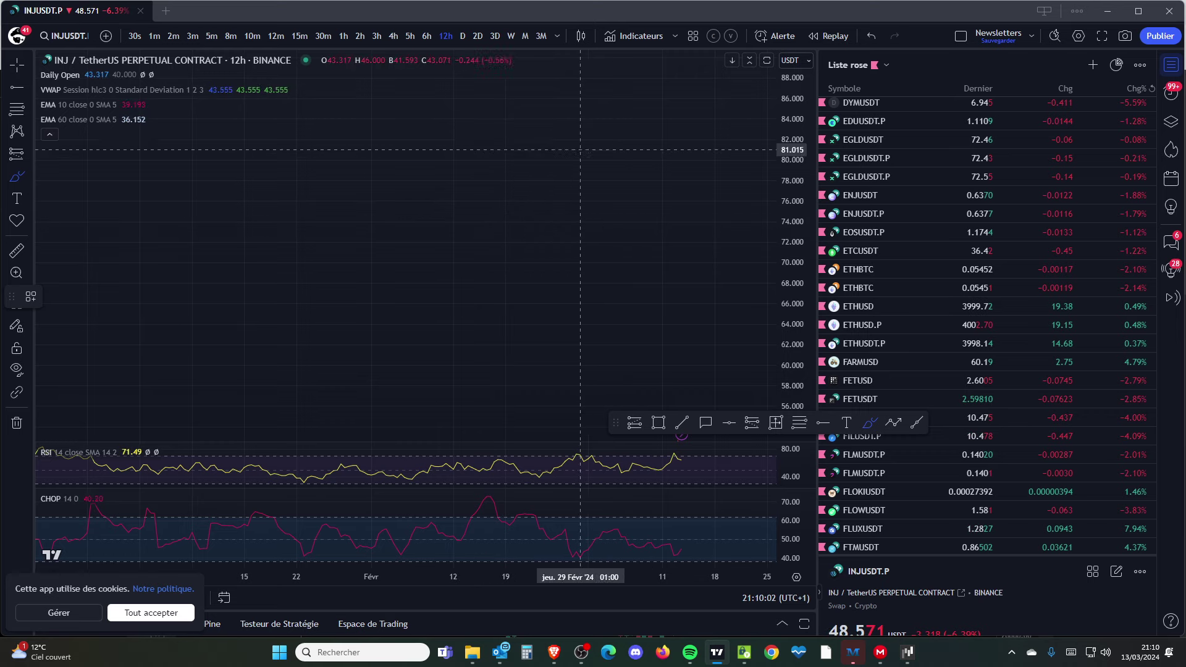
scroll(988, 213, up, 10)
click(896, 281)
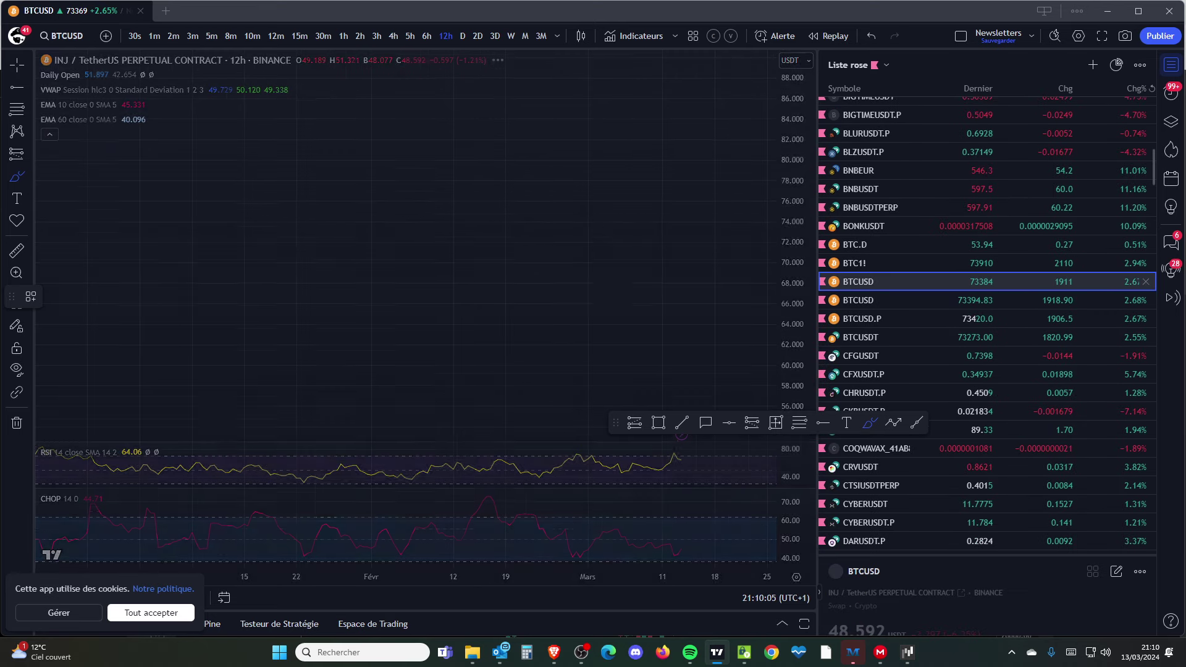
scroll(618, 158, up, 5)
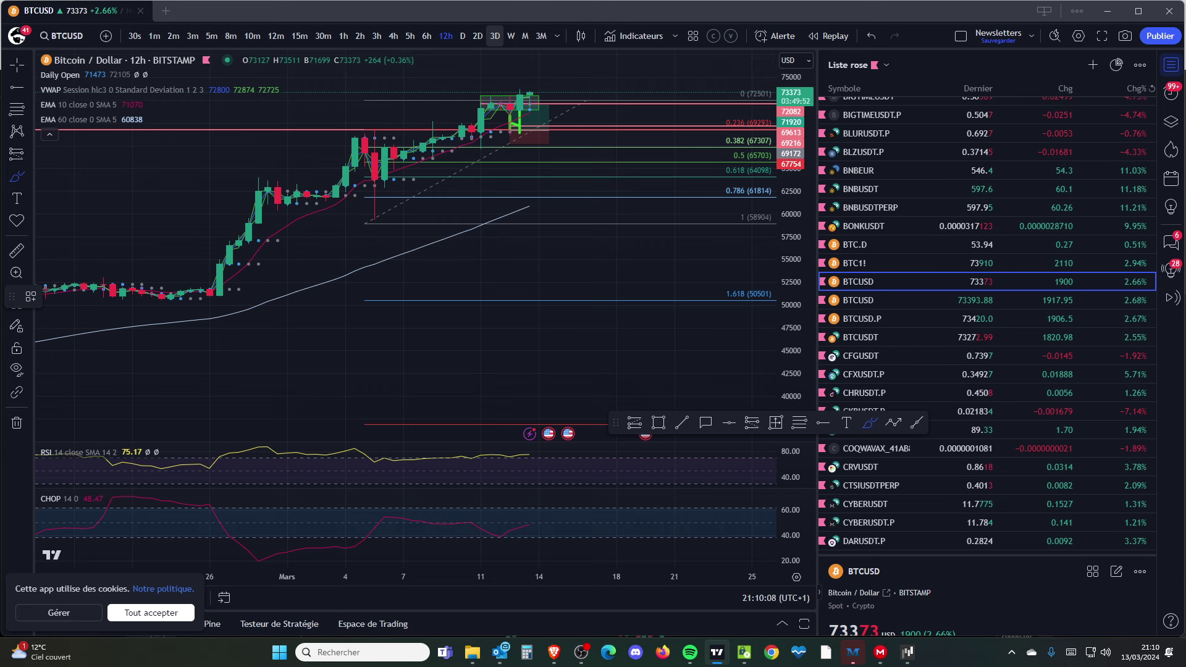
Switch the BTCUSD chart to the monthly timeframe
click(495, 36)
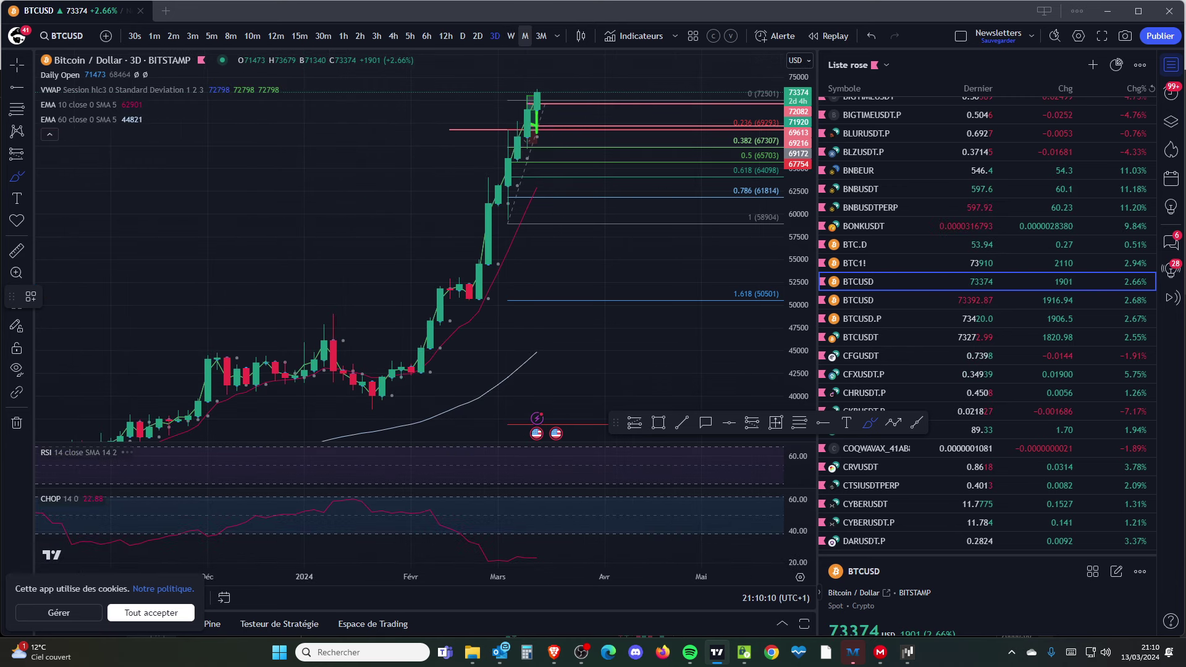
click(511, 35)
click(557, 36)
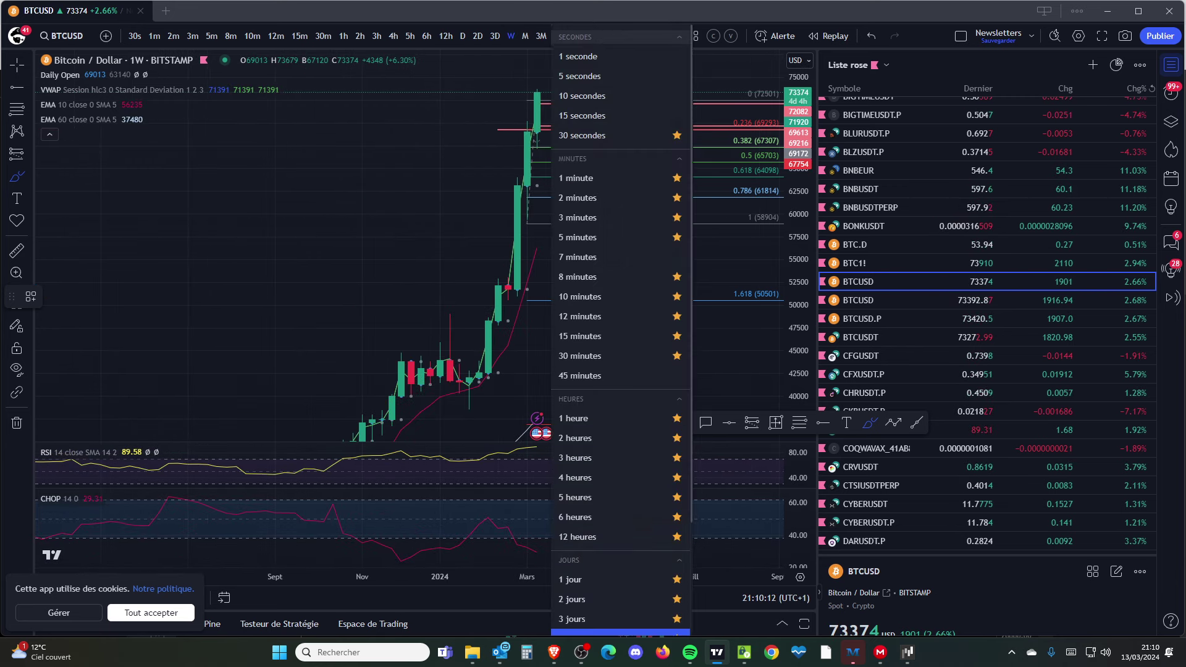
click(525, 36)
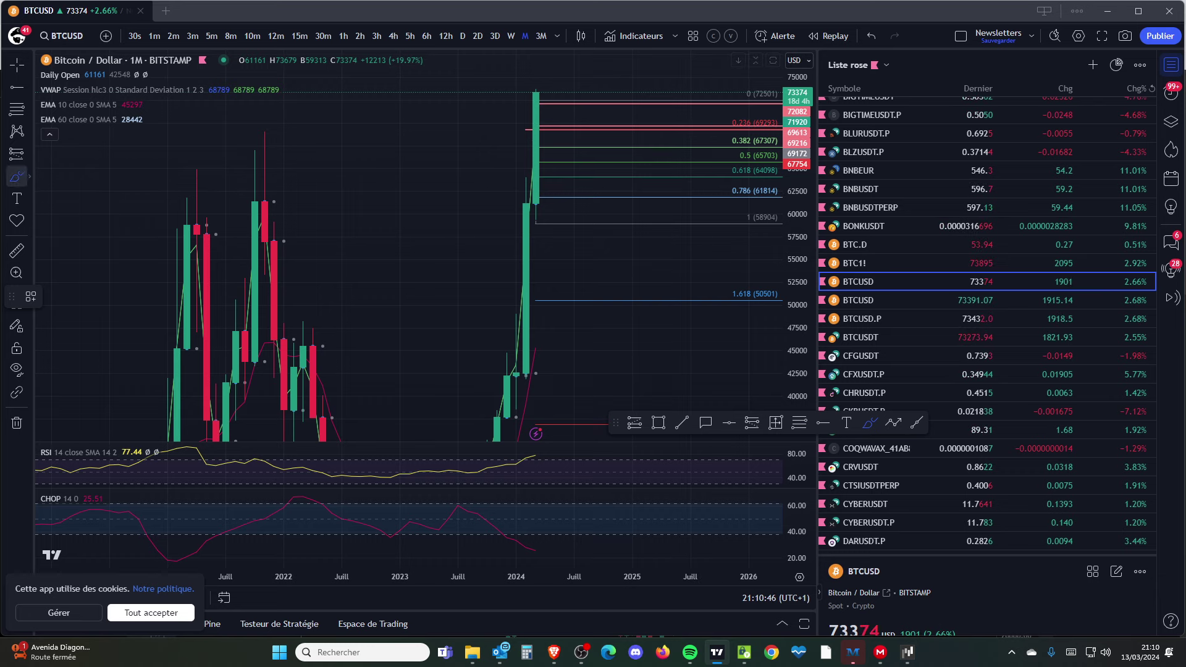
Brush a green rising curve from about 51,500 to 64,000 beside the early 2022 candles, keeping the brush active
drag(284, 289, 332, 177)
click(29, 176)
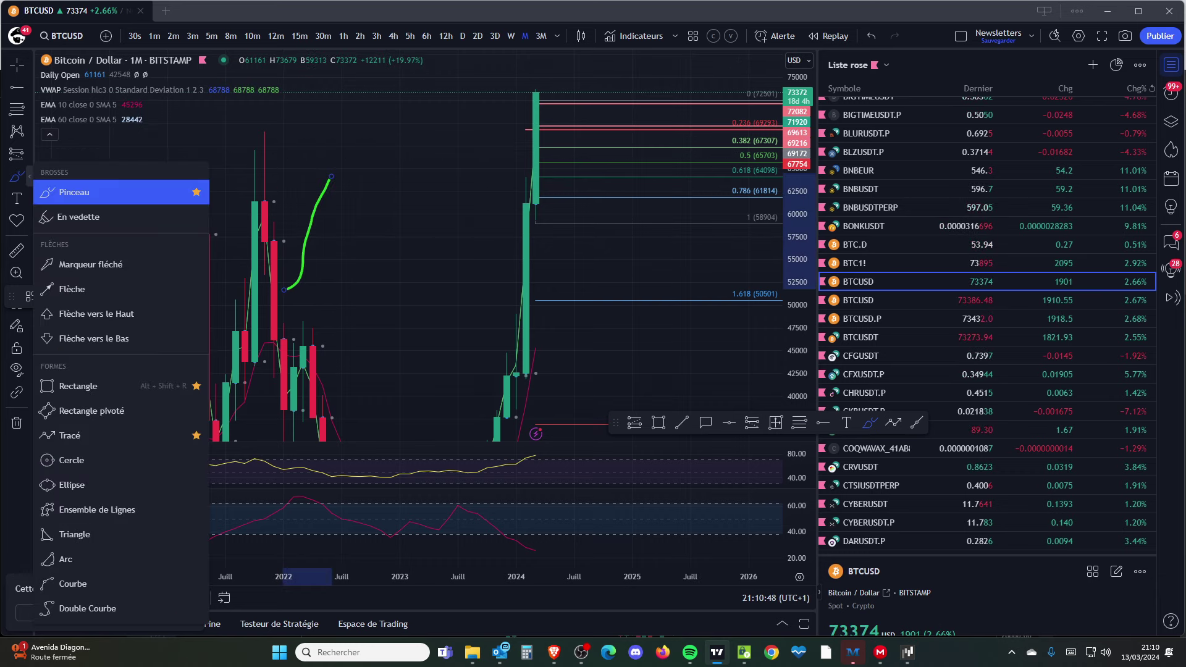
click(147, 201)
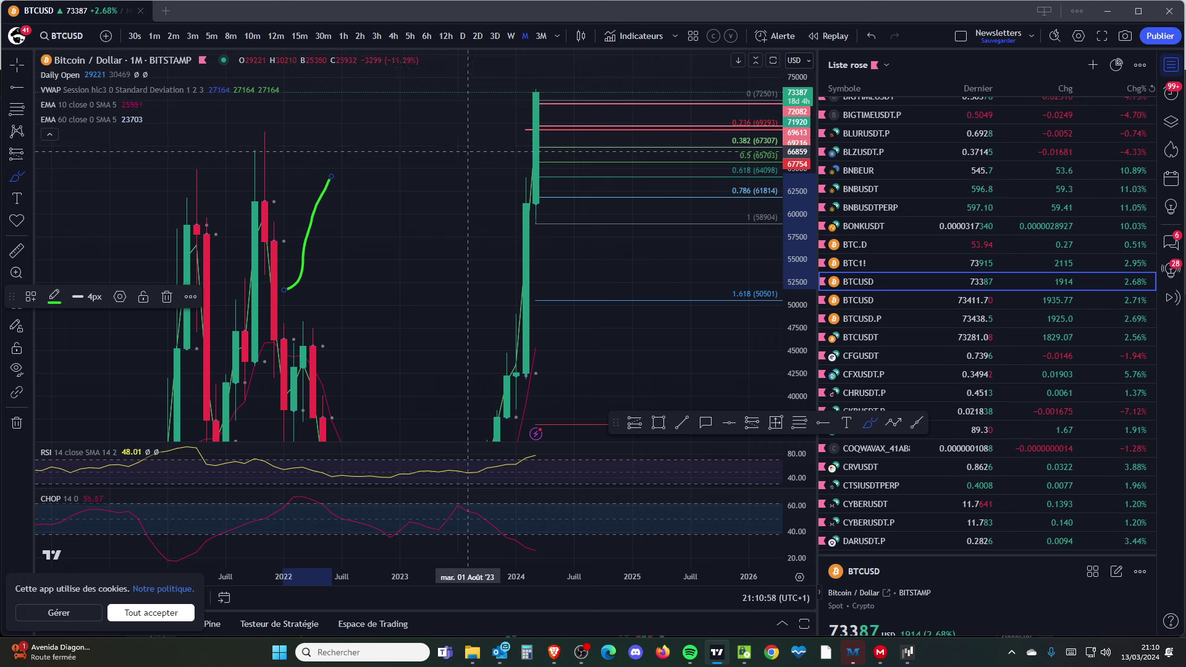
Brush a descending zigzag with three rebounds from the latest monthly candle's high at about 74,000 down to about 45,000 in mid-2025
scroll(439, 152, down, 2)
click(28, 177)
scroll(473, 124, up, 3)
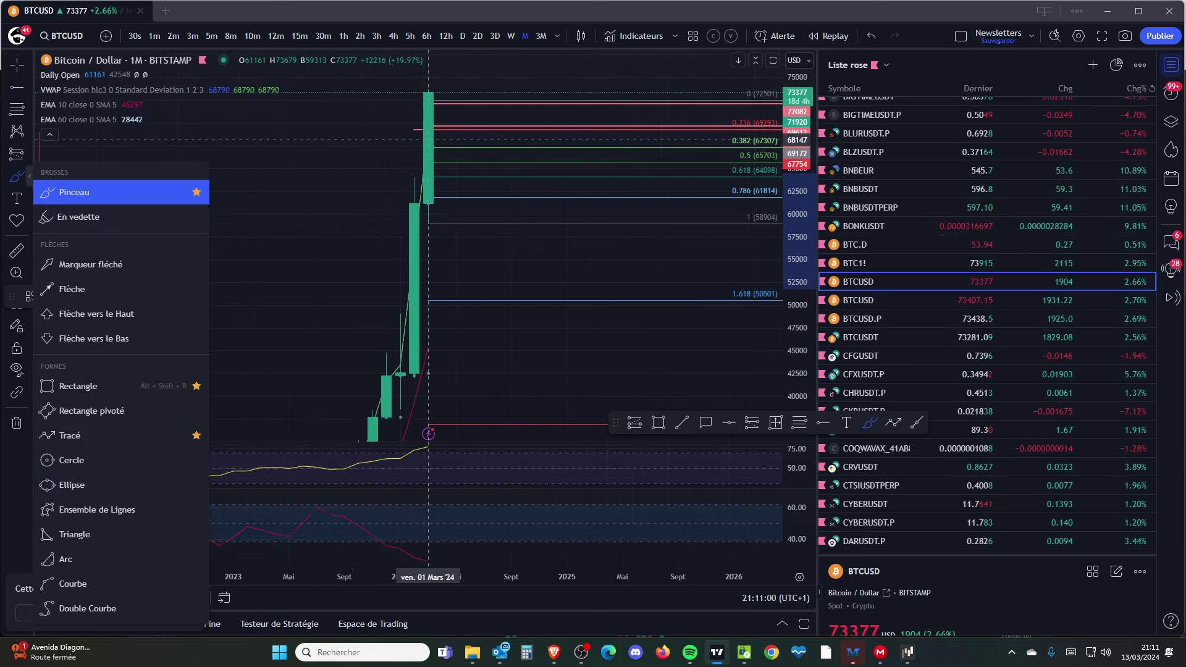
scroll(353, 215, down, 2)
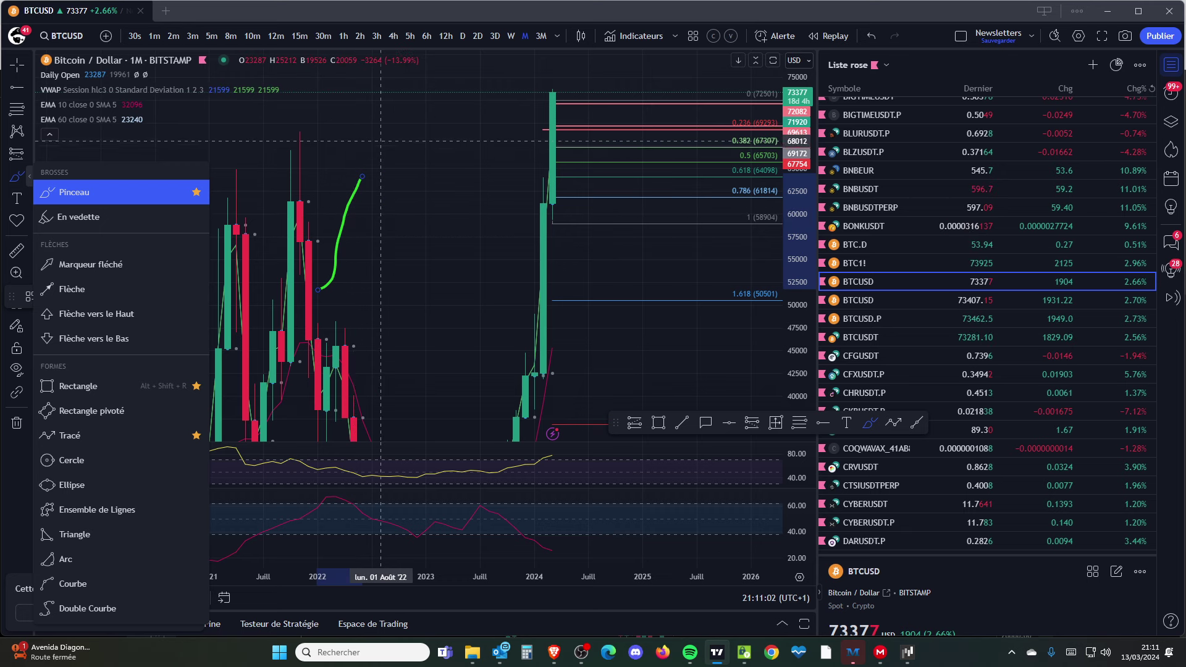
scroll(605, 182, up, 2)
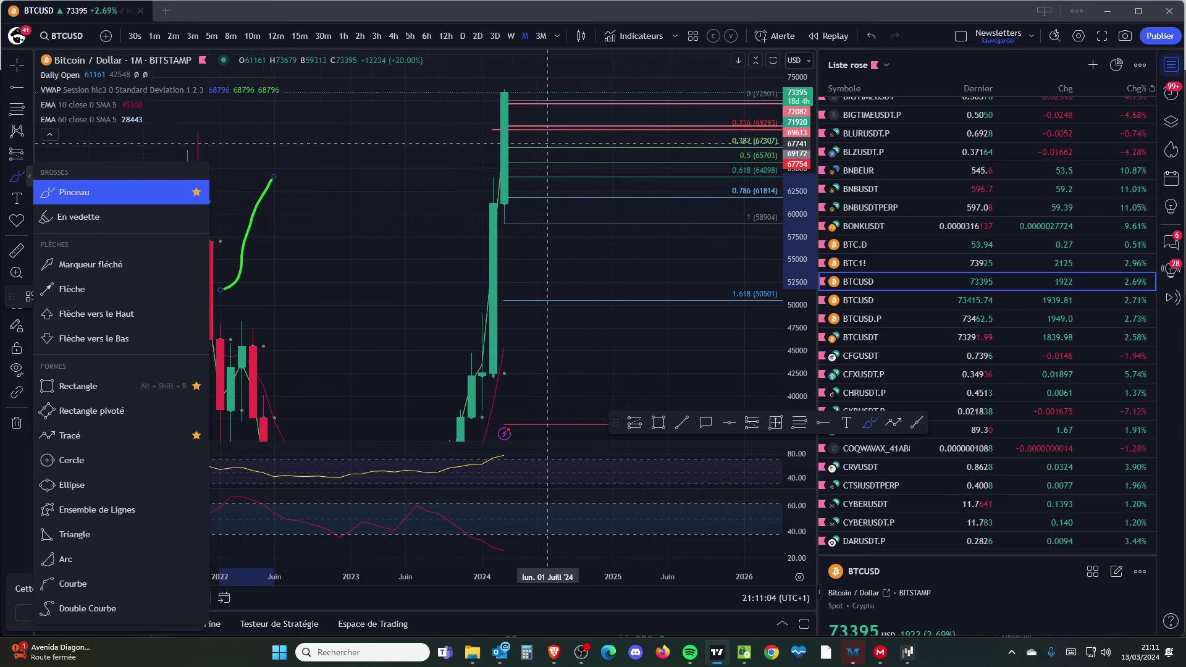
mouse_move(515, 87)
mouse_down()
mouse_move(591, 222)
mouse_move(602, 228)
mouse_move(618, 191)
mouse_move(635, 320)
mouse_up()
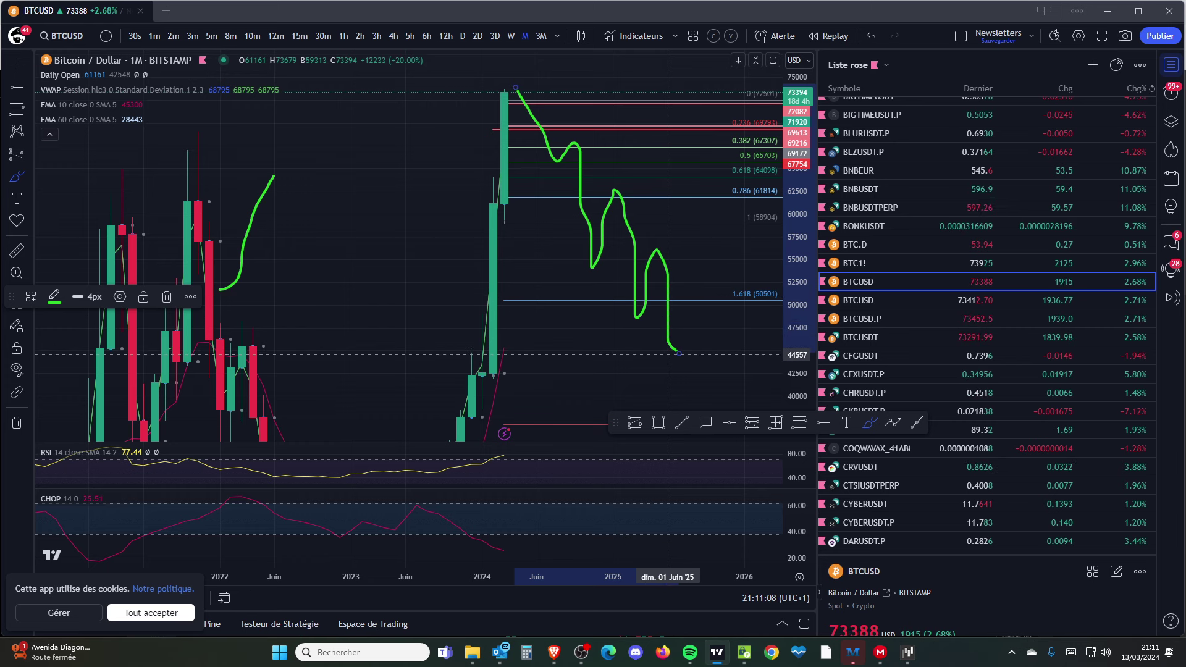
Mark the zigzag's swing highs and lows with small brush strokes and add a short falling dash below its end at about 42,500
scroll(673, 297, up, 3)
mouse_move(453, 182)
mouse_down()
mouse_move(475, 183)
mouse_move(538, 236)
mouse_up()
scroll(538, 300, down, 3)
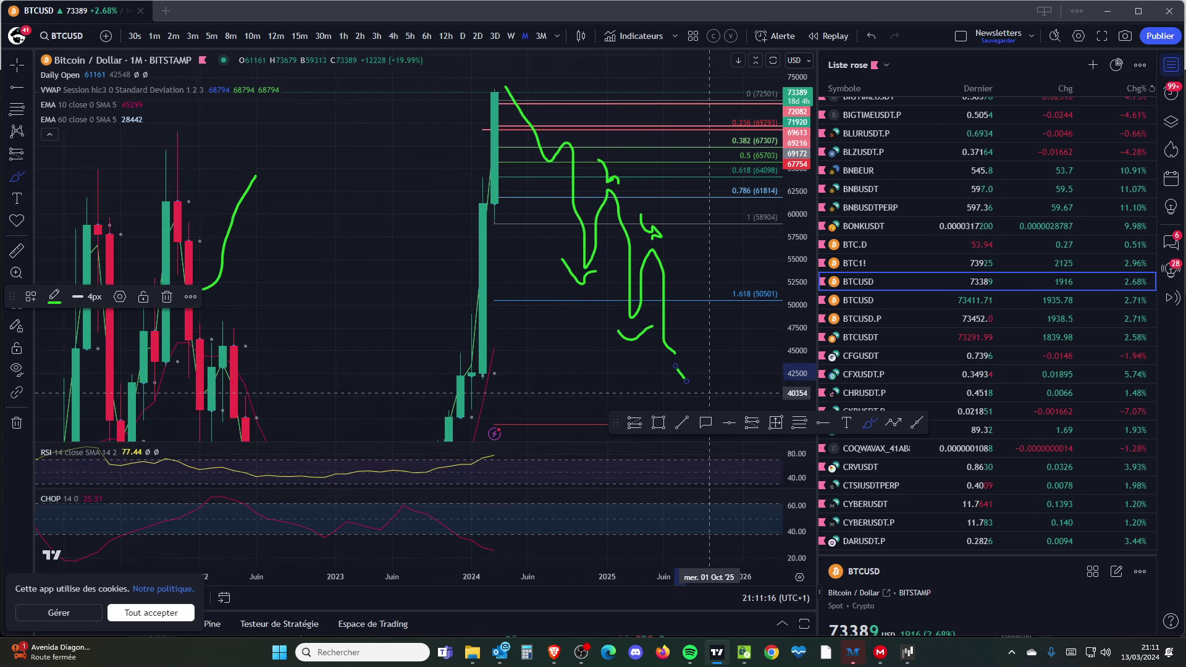
drag(675, 366, 687, 381)
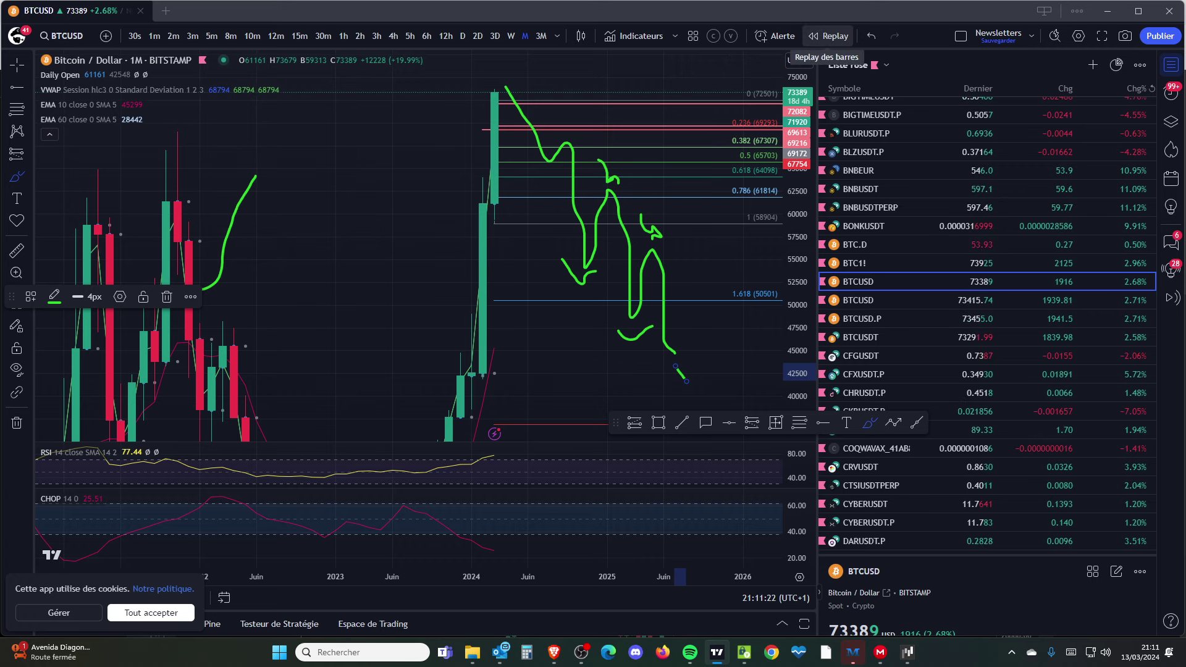
Try the 5-hour timeframe on the BTCUSD chart, settle on 4 hours and bring the latest candles into view
scroll(757, 184, up, 2)
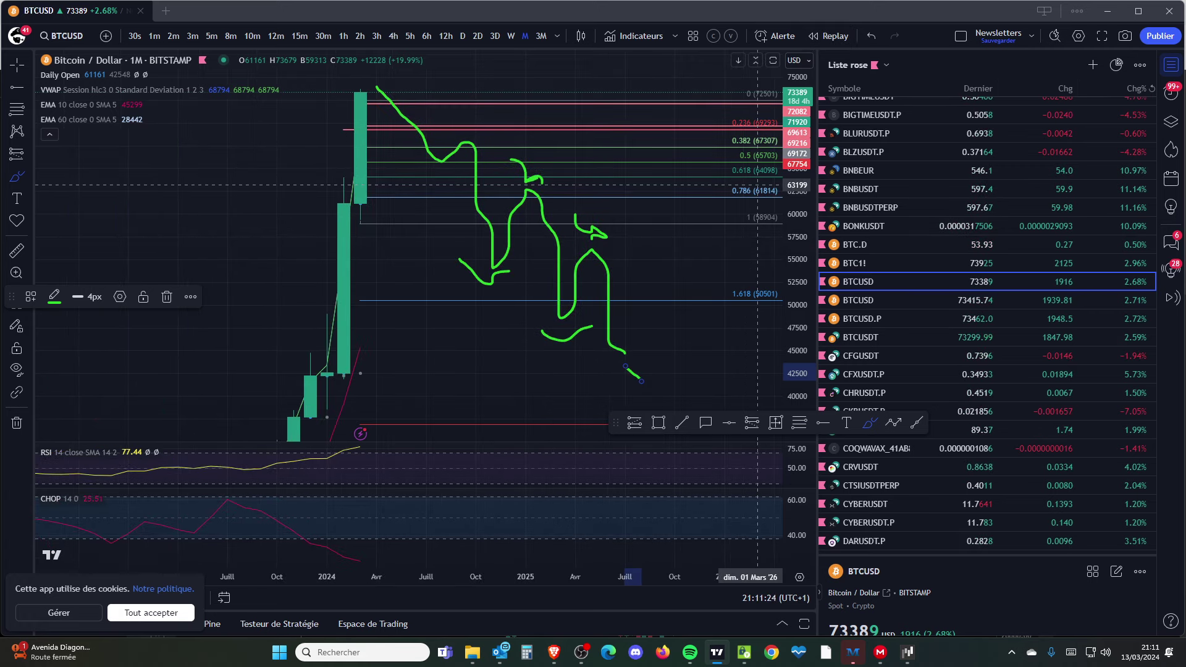
scroll(757, 184, down, 3)
click(410, 36)
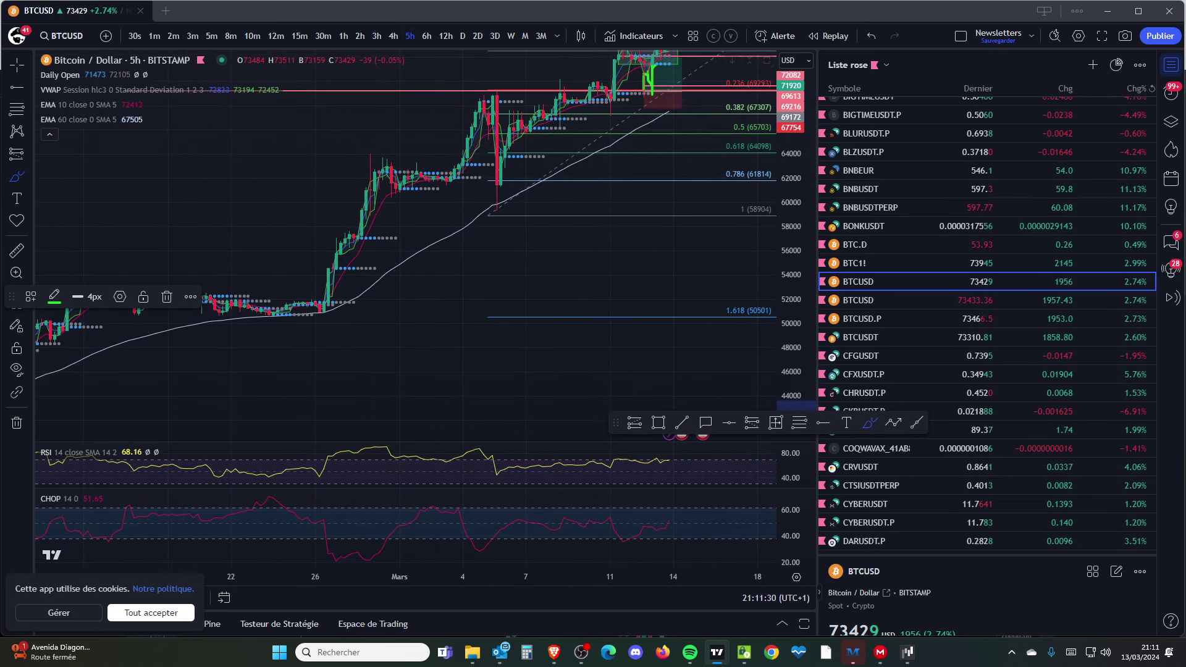
drag(576, 171, 615, 409)
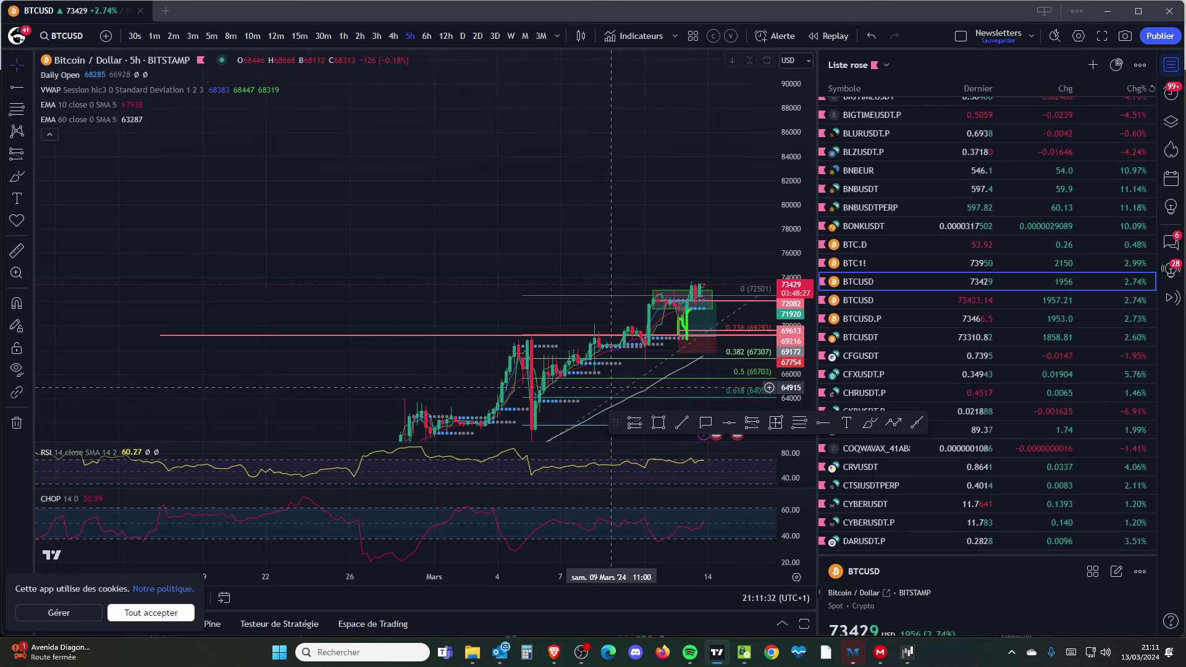
scroll(617, 395, up, 3)
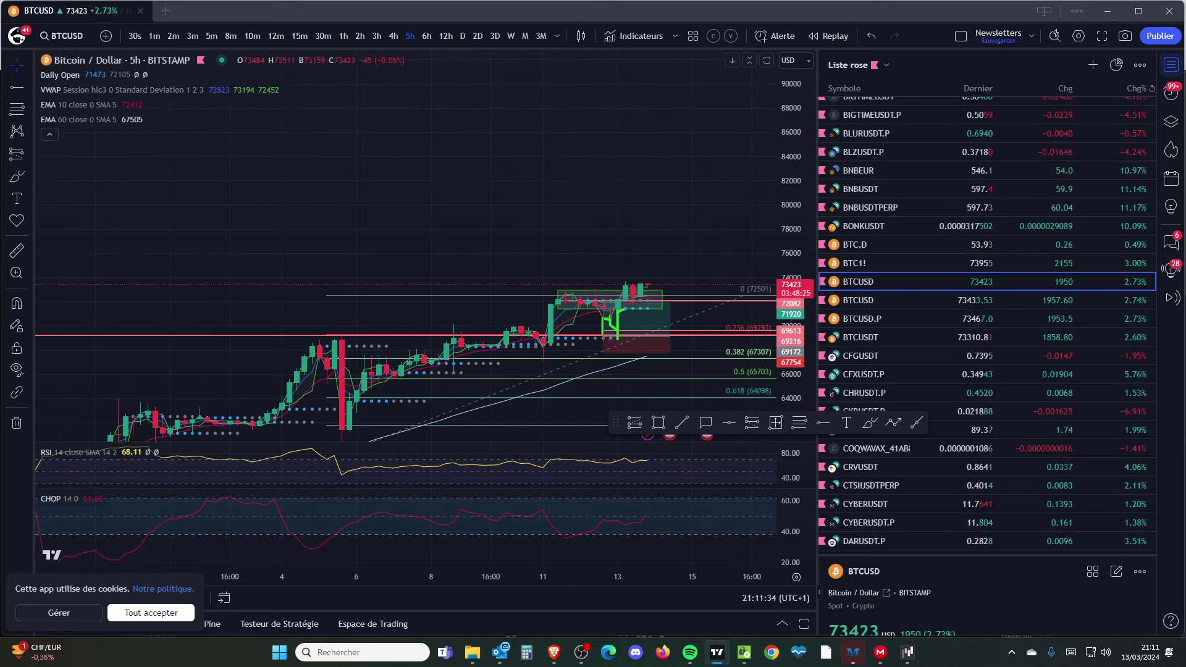
click(393, 35)
scroll(482, 278, up, 1)
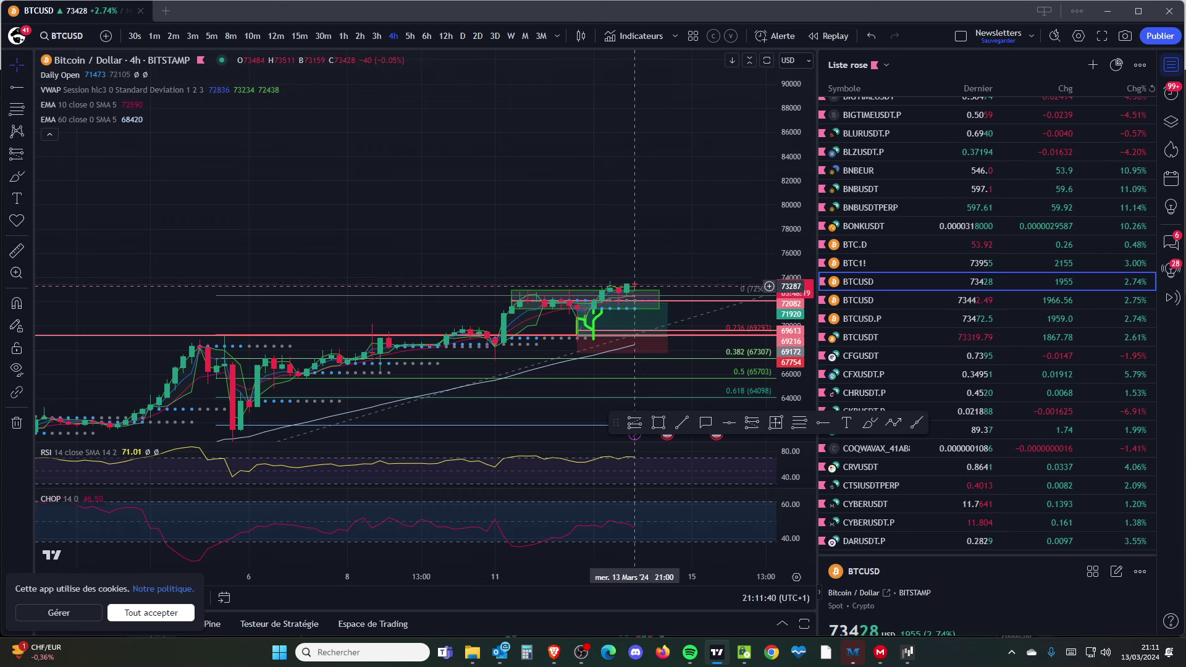
scroll(593, 253, down, 4)
scroll(601, 241, up, 4)
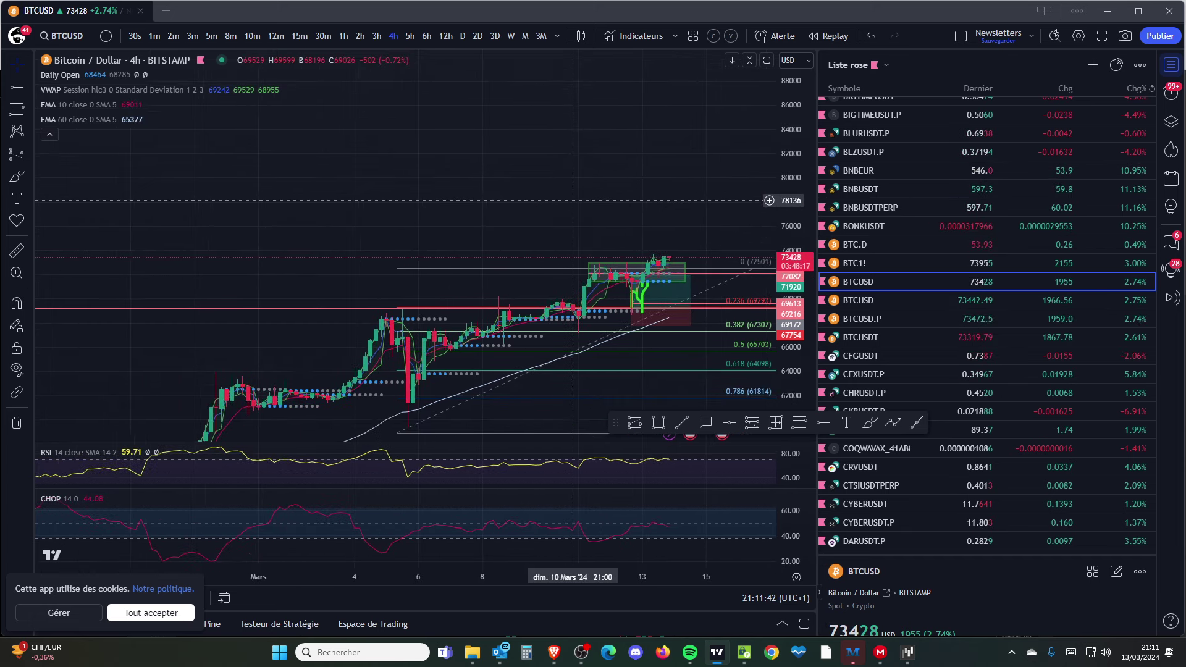
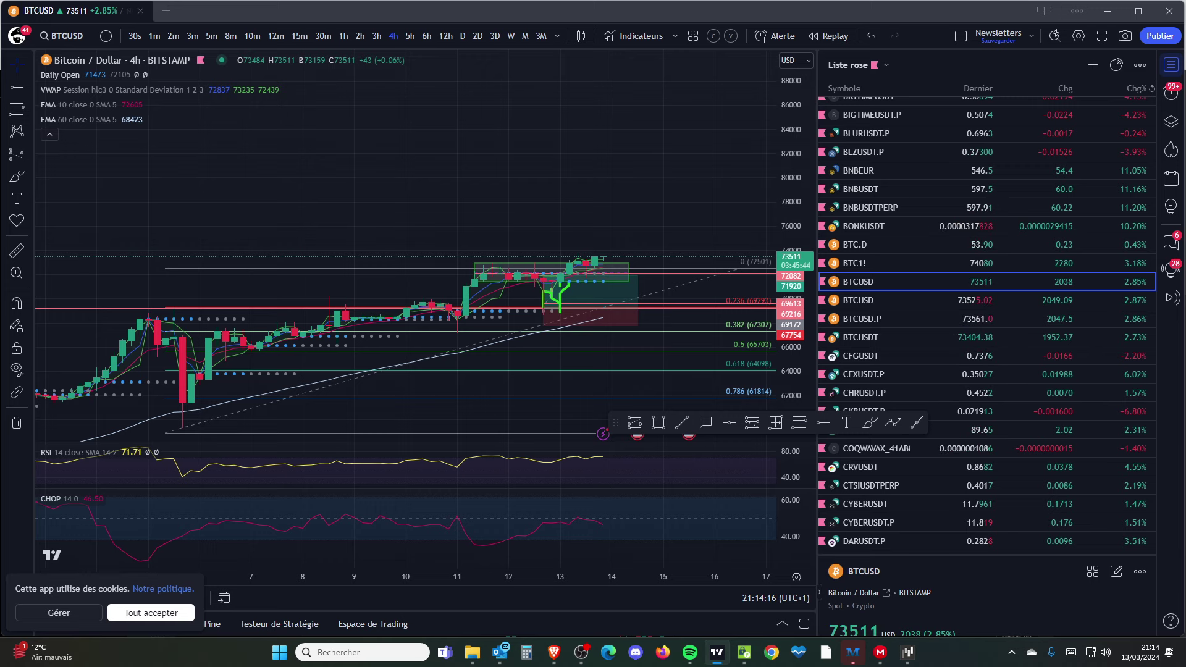
scroll(986, 325, up, 5)
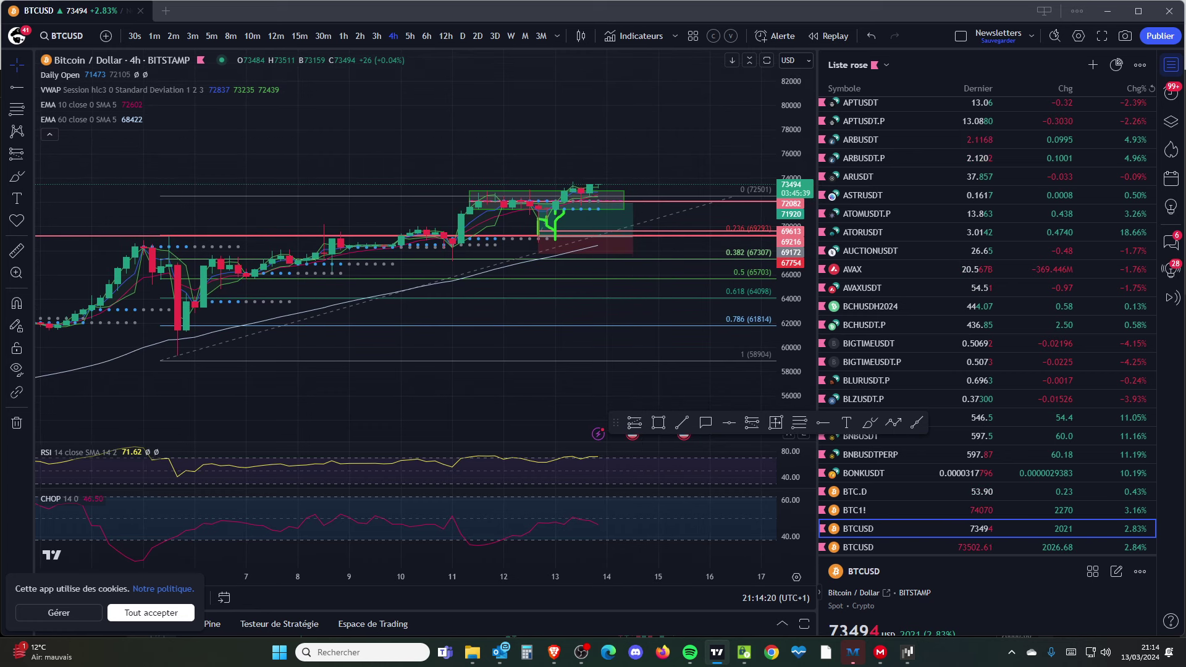
scroll(618, 186, down, 5)
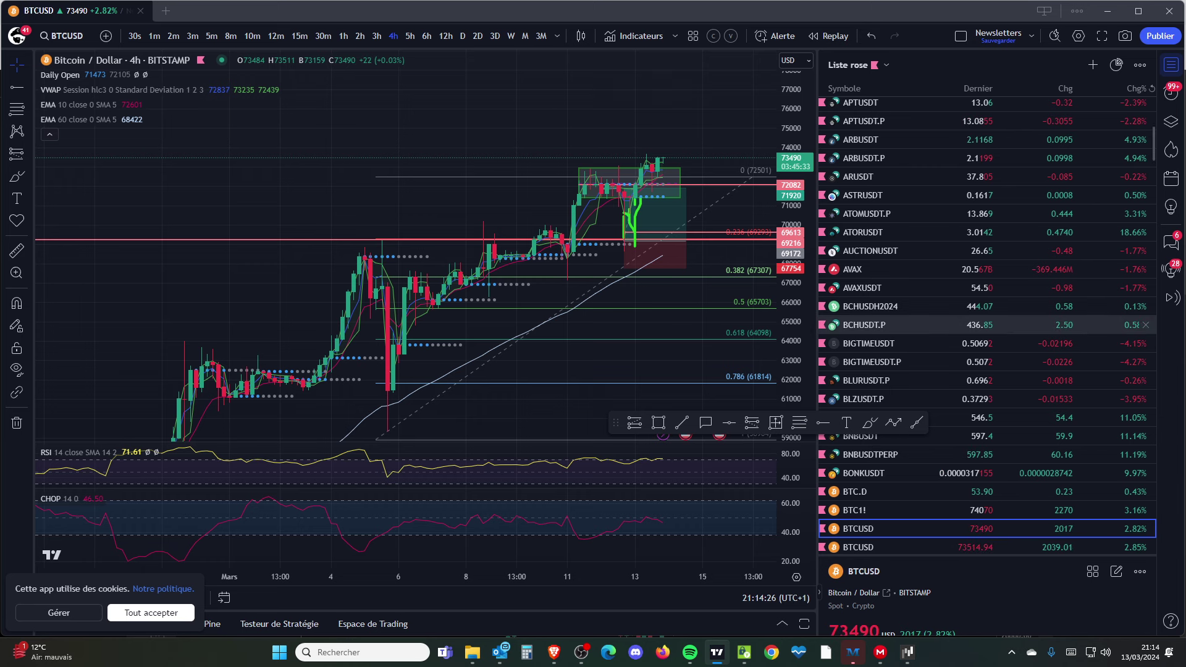
scroll(988, 304, down, 1)
scroll(989, 305, down, 6)
scroll(989, 367, down, 1)
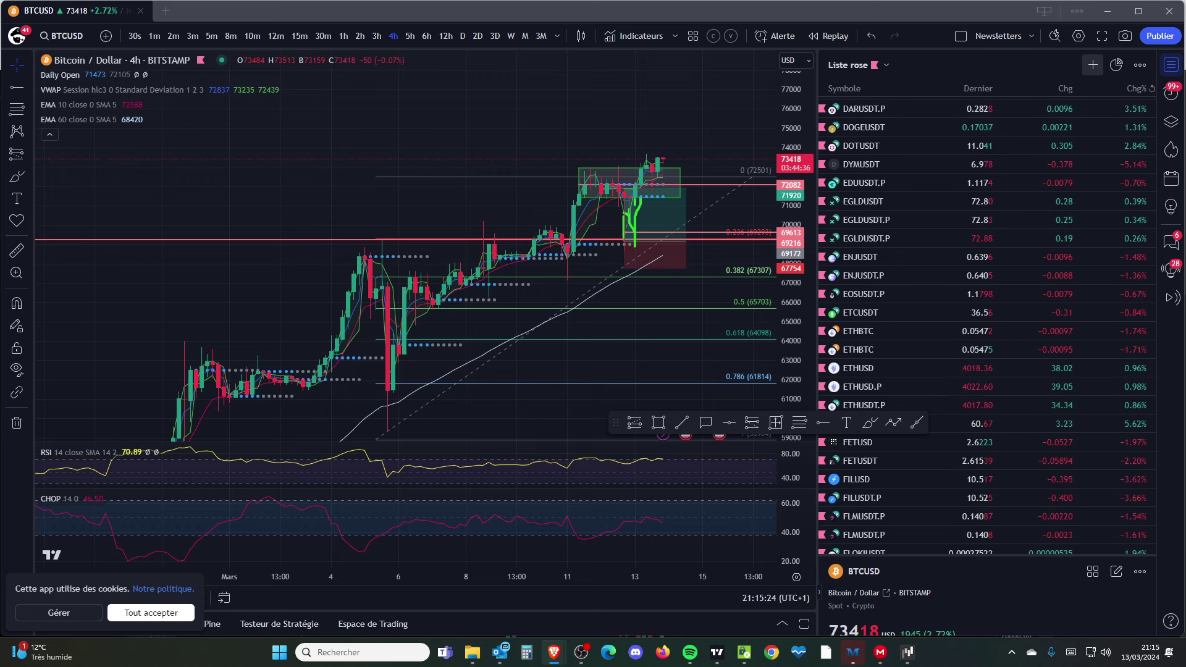
Search for the symbol CAPS and add the BITGET CAPSUSDT spot pair to the watchlist
click(1093, 64)
text(CAPS)
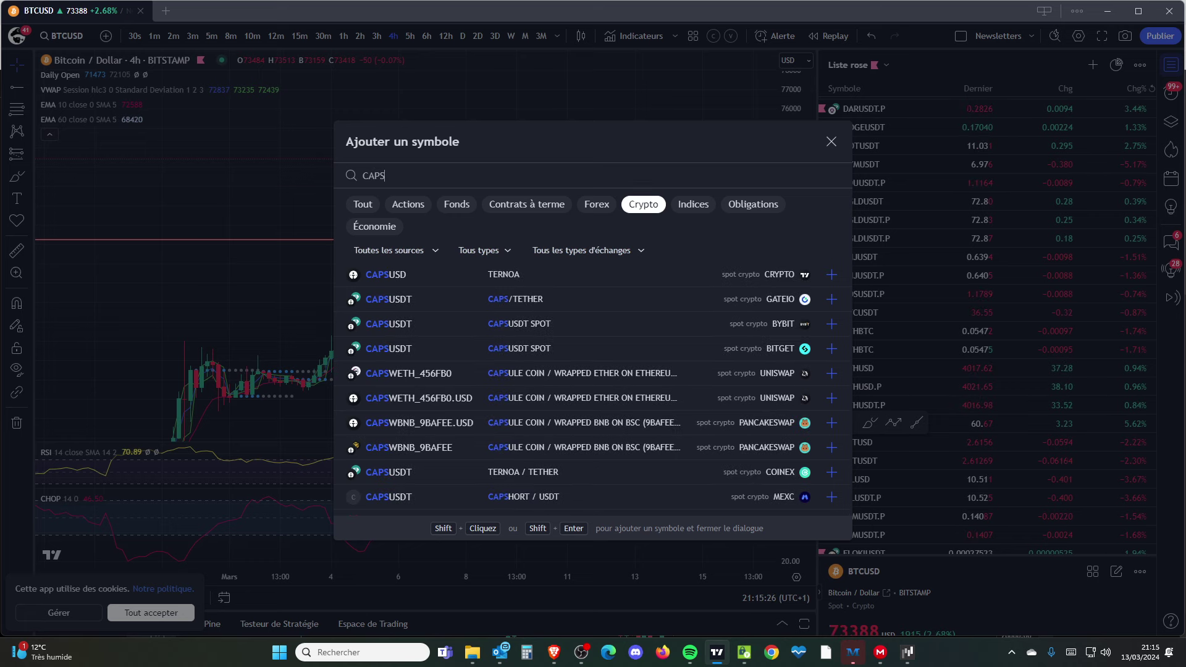
key(Down)
key(Down)
key(Down)
key(Down)
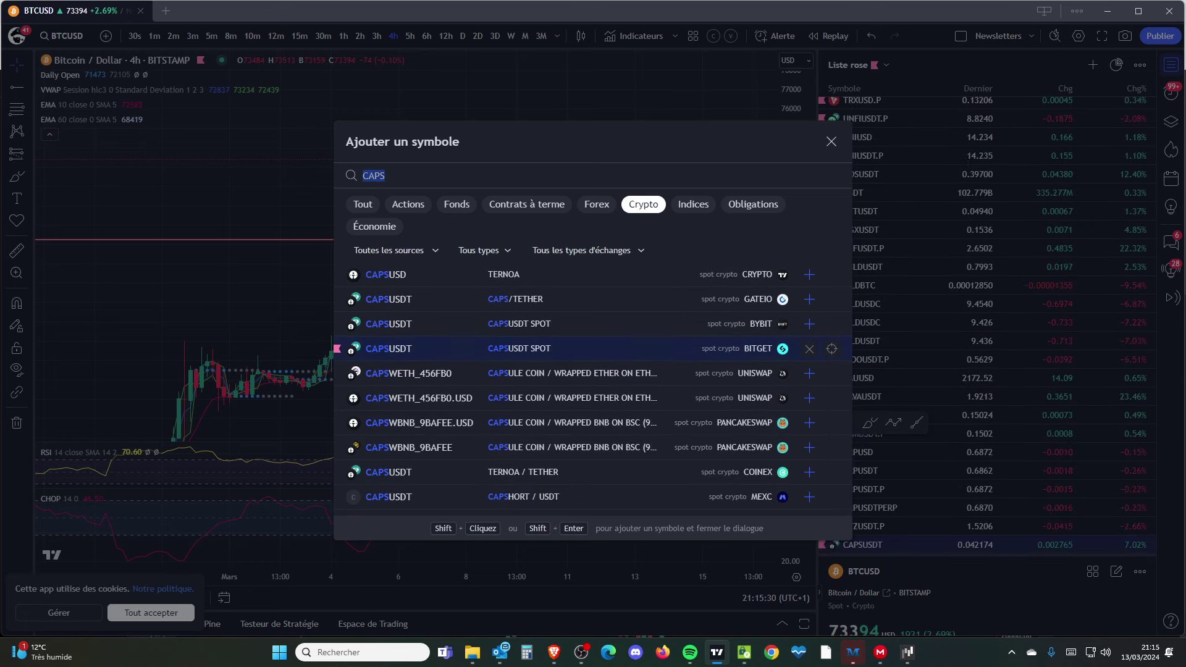
key(shift+Return)
Open the CAPSUSDT chart from the watchlist on the 3-day timeframe and bring its whole price history into view
click(895, 544)
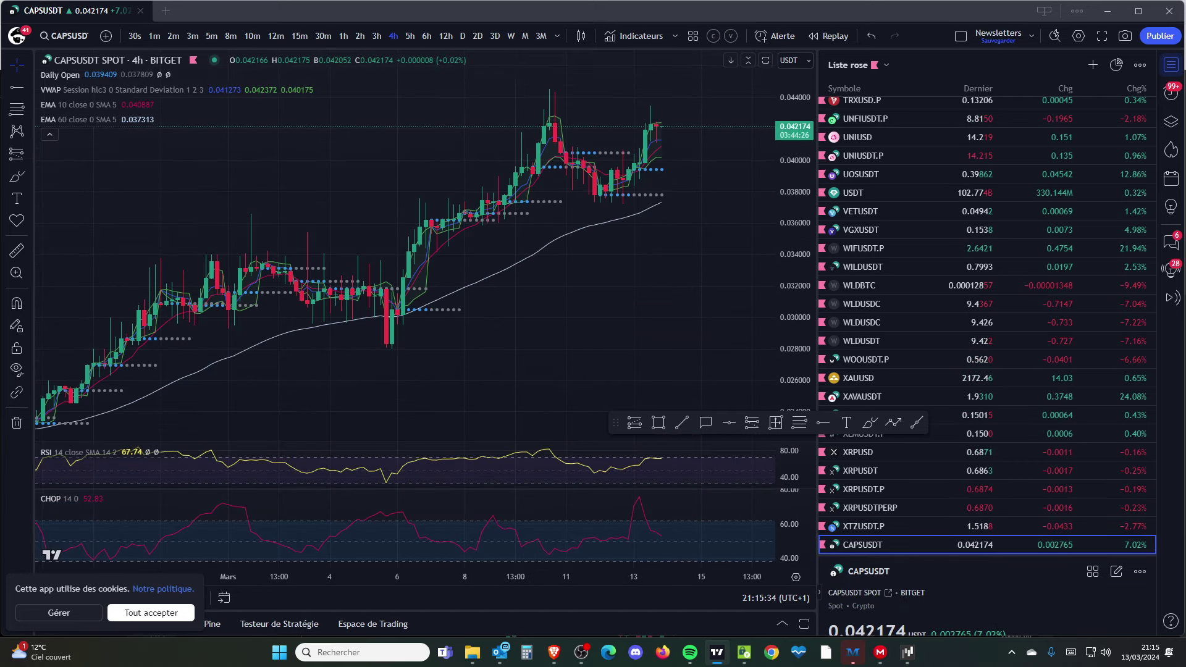
click(495, 36)
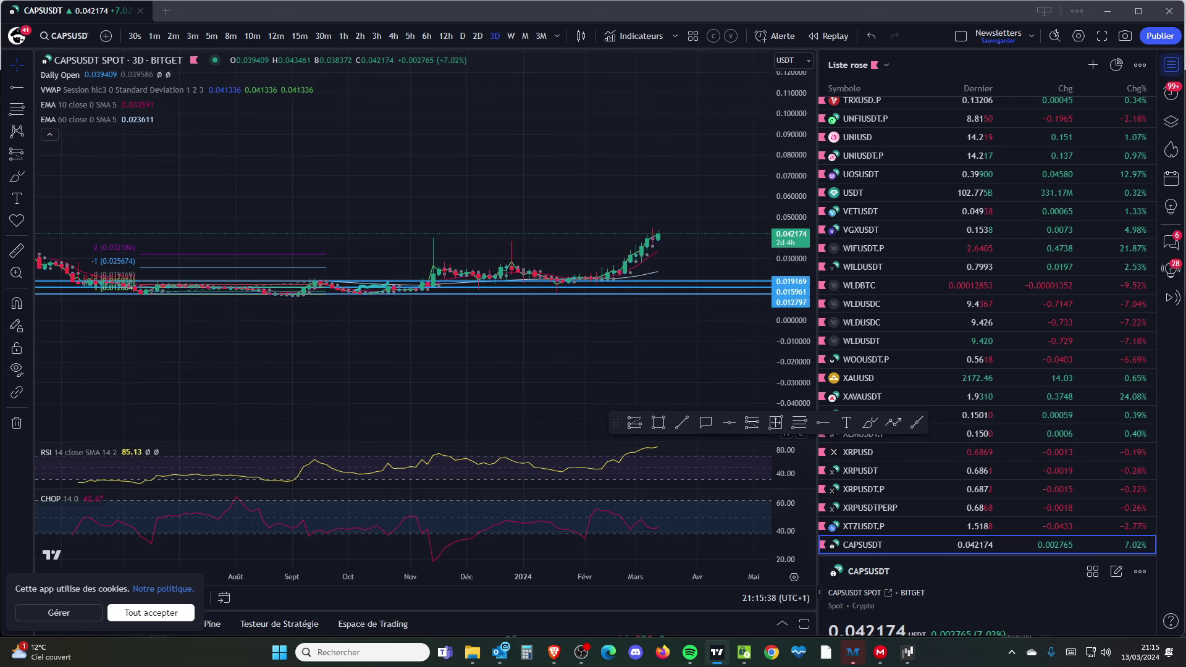
scroll(701, 362, down, 5)
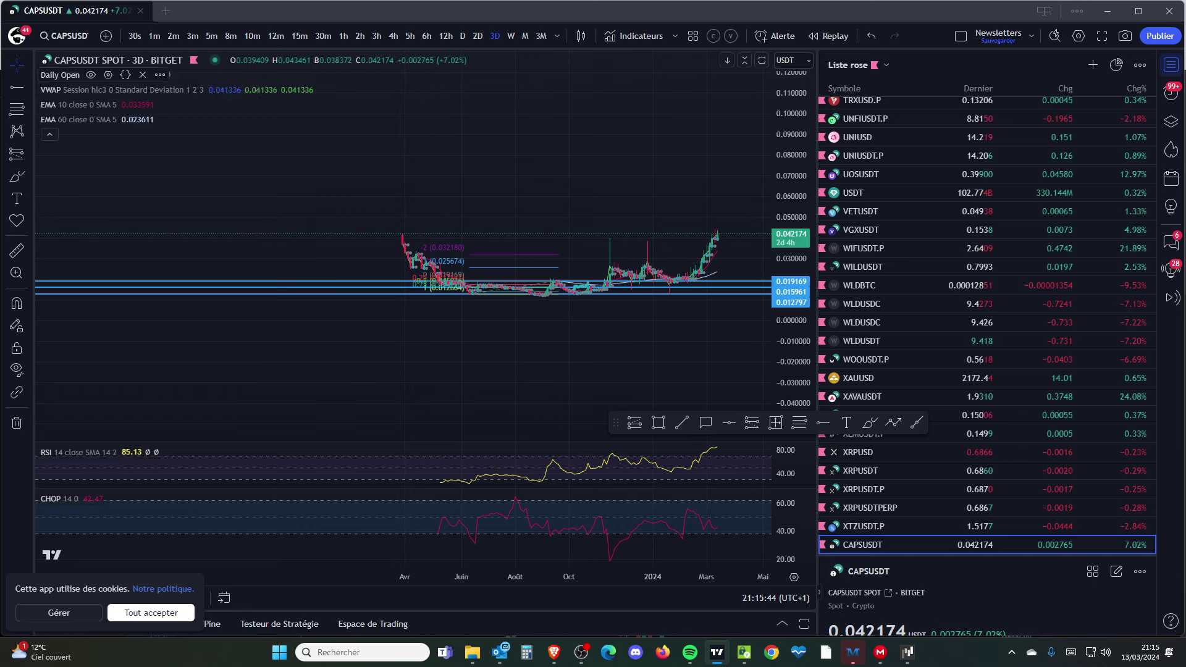
Place a horizontal ray starting just before the first CAPSUSDT candles and lower it to about 0.0411
click(17, 87)
click(372, 234)
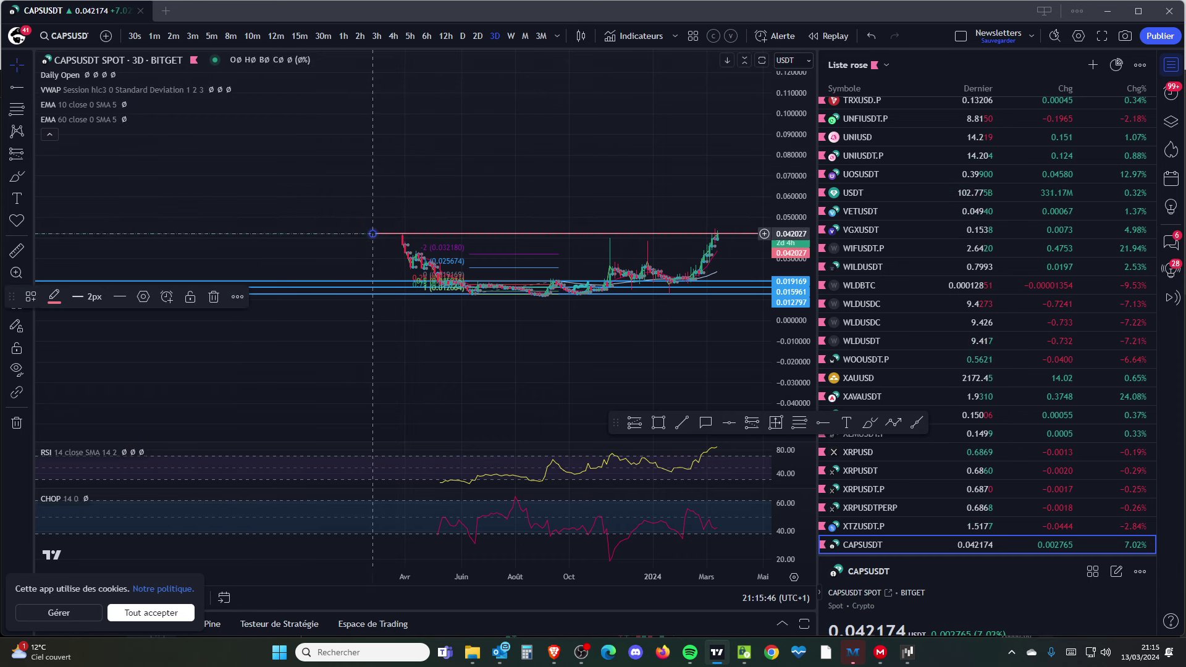
drag(372, 234, 367, 235)
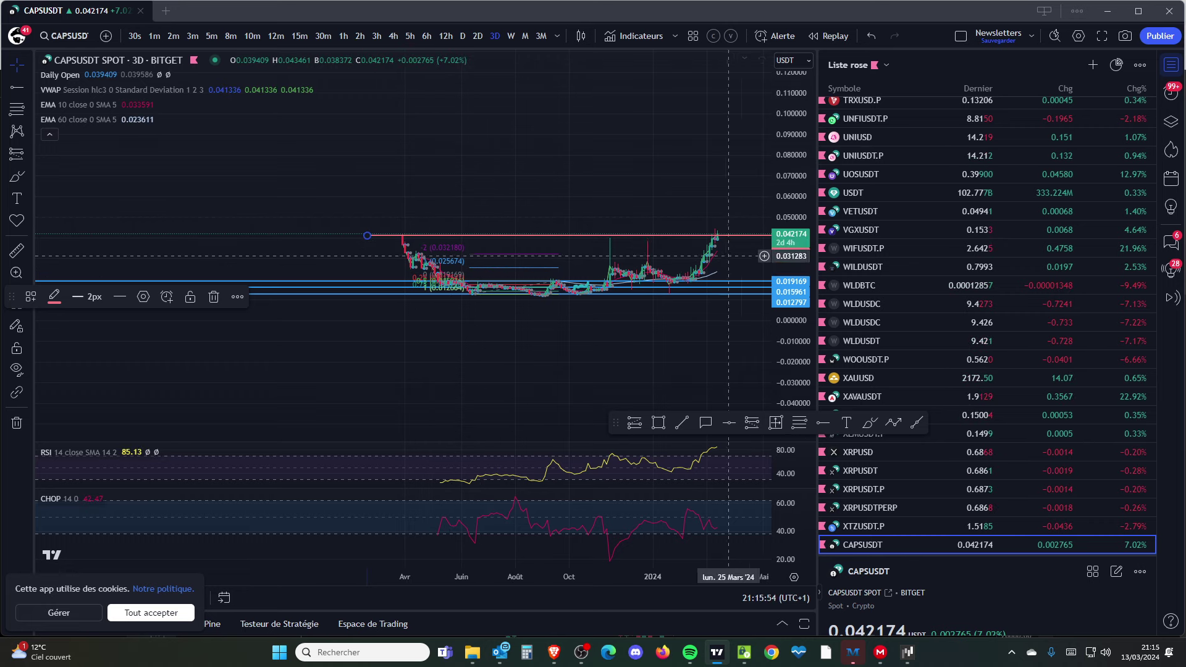
scroll(719, 235, up, 2)
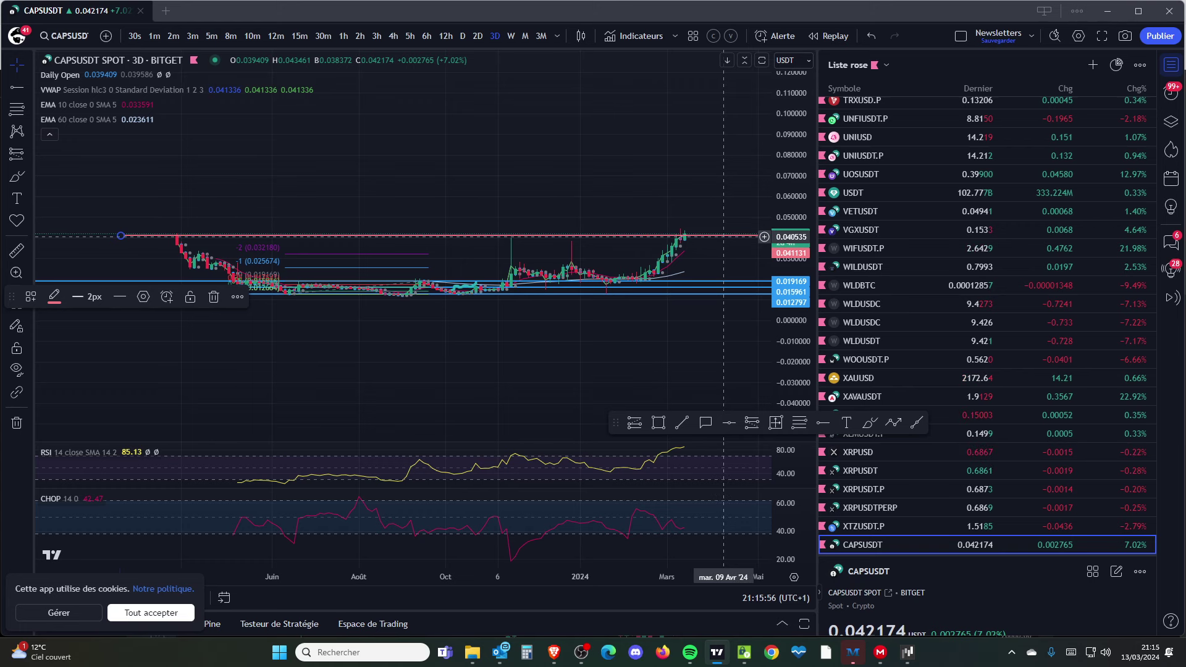
Brush a wide rounded bottom beneath the CAPSUSDT candles, spanning from the initial decline to the latest rise
scroll(720, 235, up, 2)
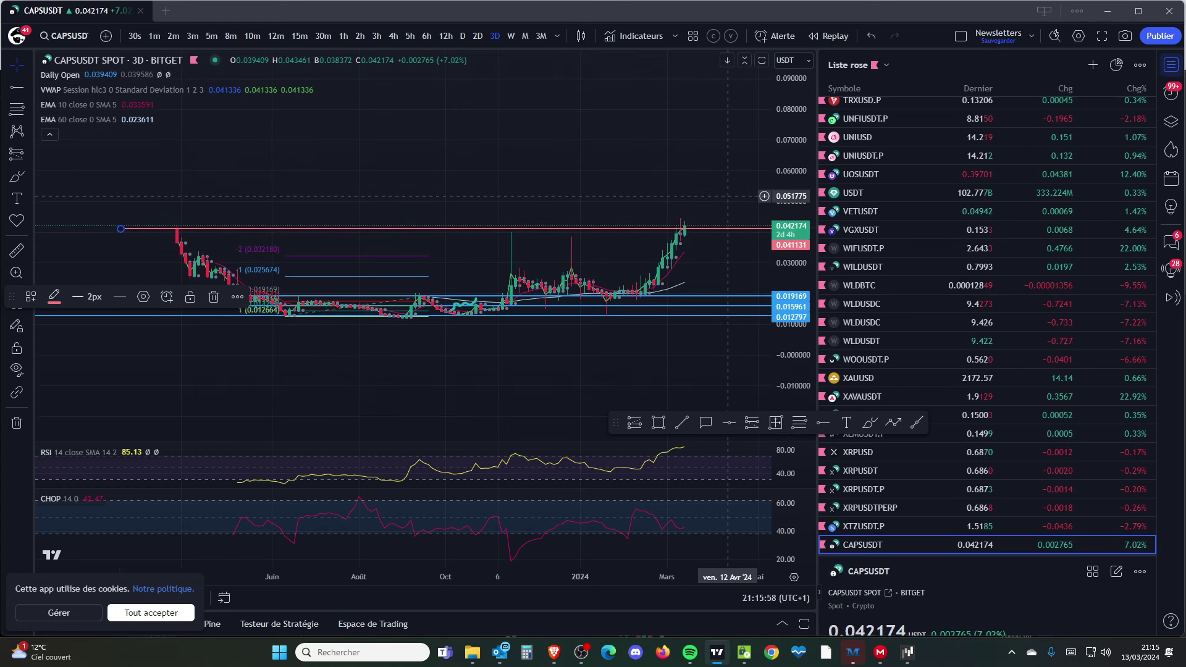
scroll(728, 198, up, 3)
scroll(734, 196, down, 5)
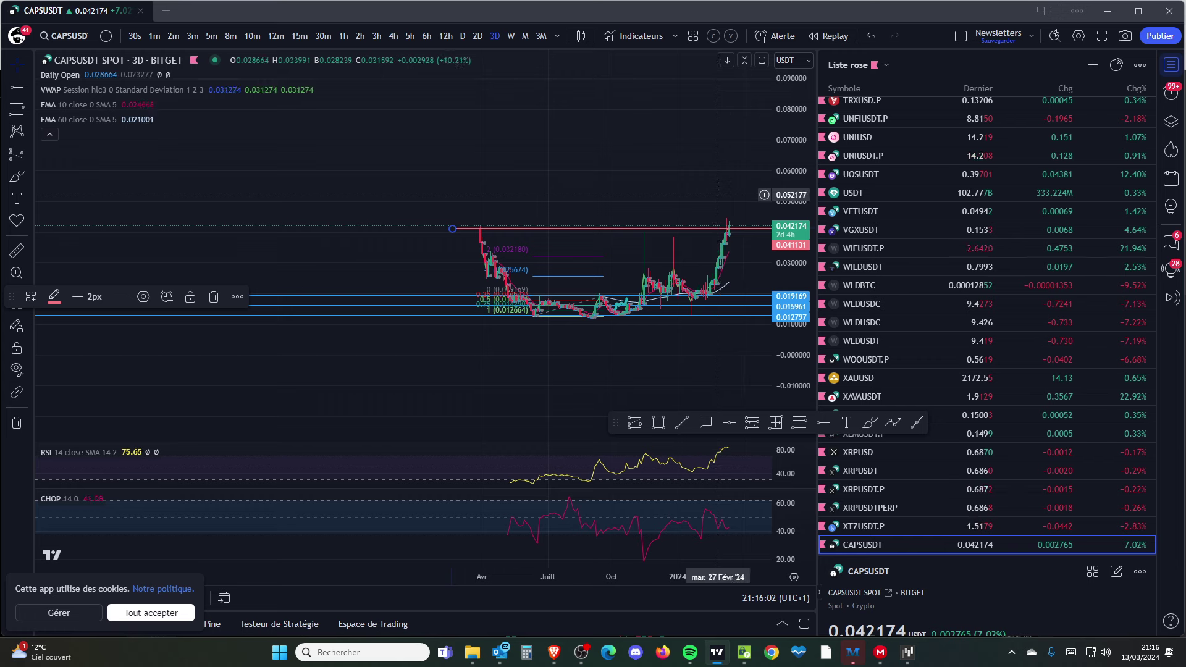
scroll(677, 196, down, 2)
key(alt+b)
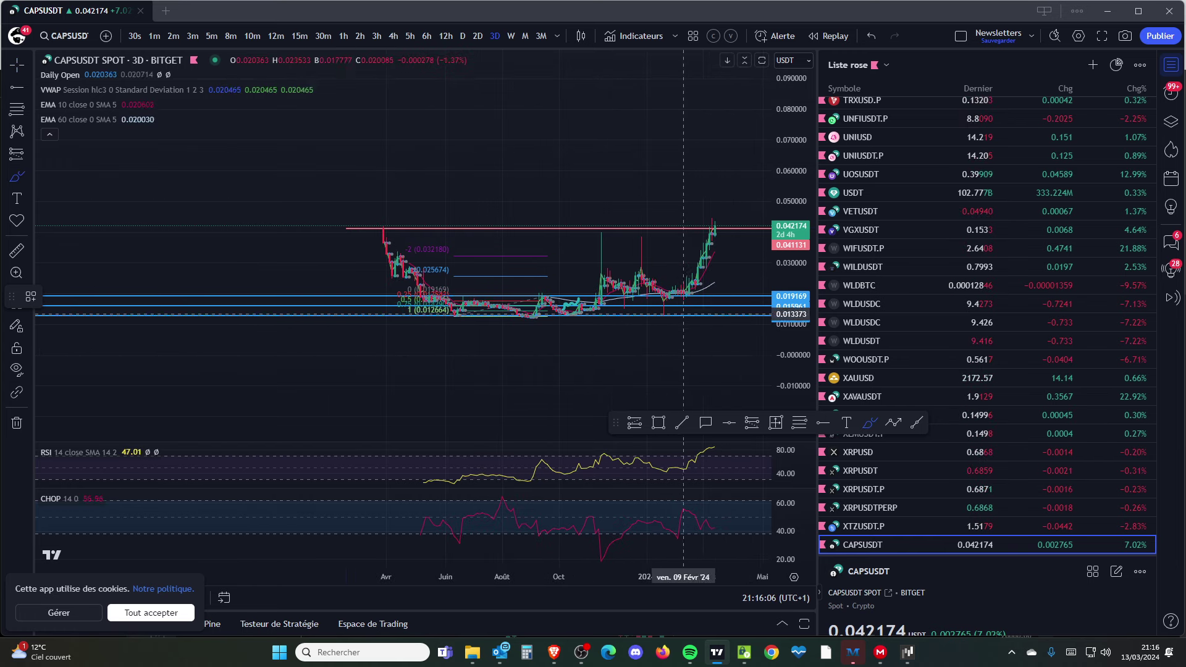
mouse_move(365, 249)
mouse_down()
mouse_move(403, 307)
mouse_move(539, 337)
mouse_move(729, 298)
mouse_up()
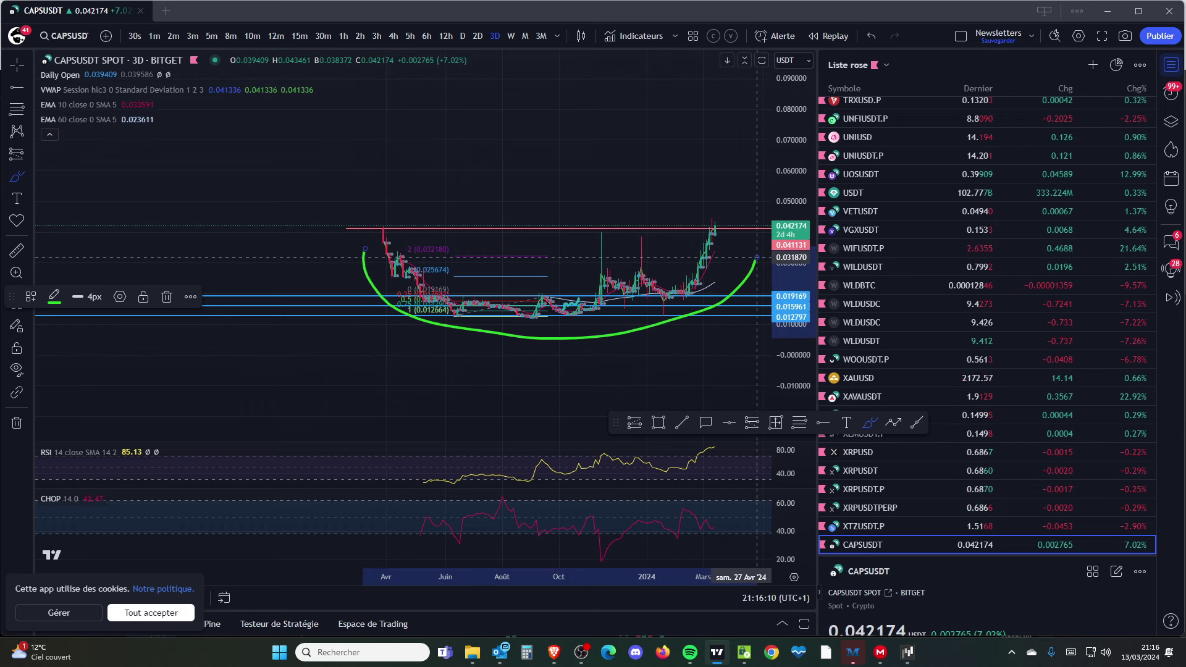
Brush three more strokes on the CAPSUSDT chart, following the initial decline, the flat base and the final rise
scroll(751, 272, up, 3)
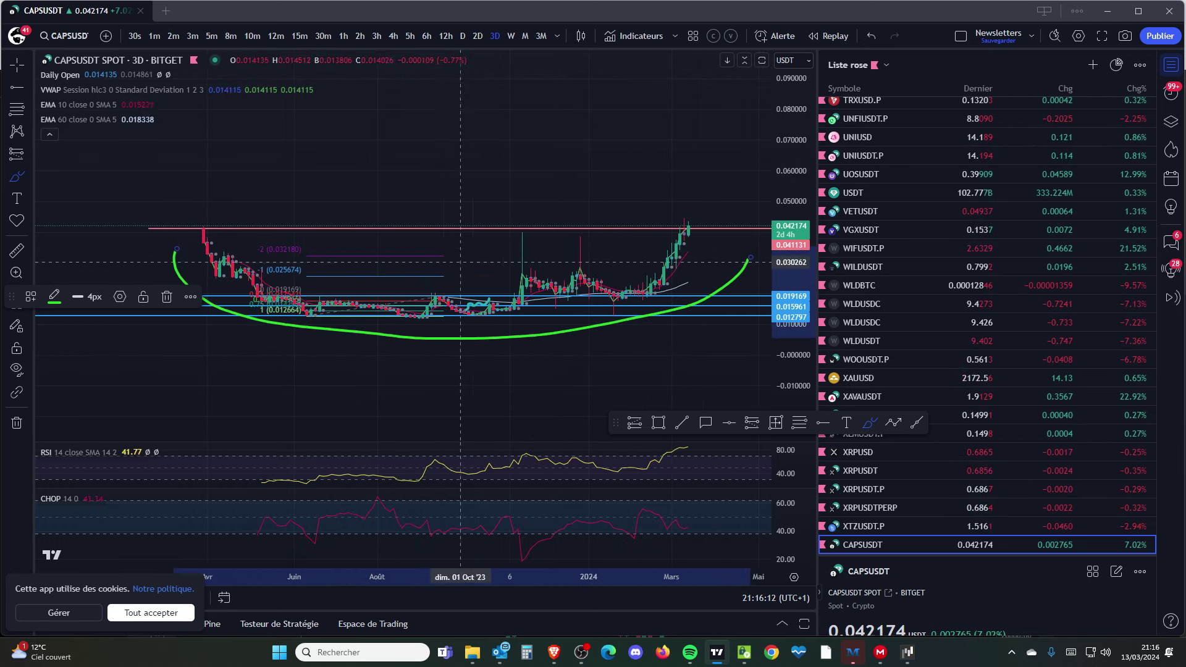
drag(196, 191, 349, 316)
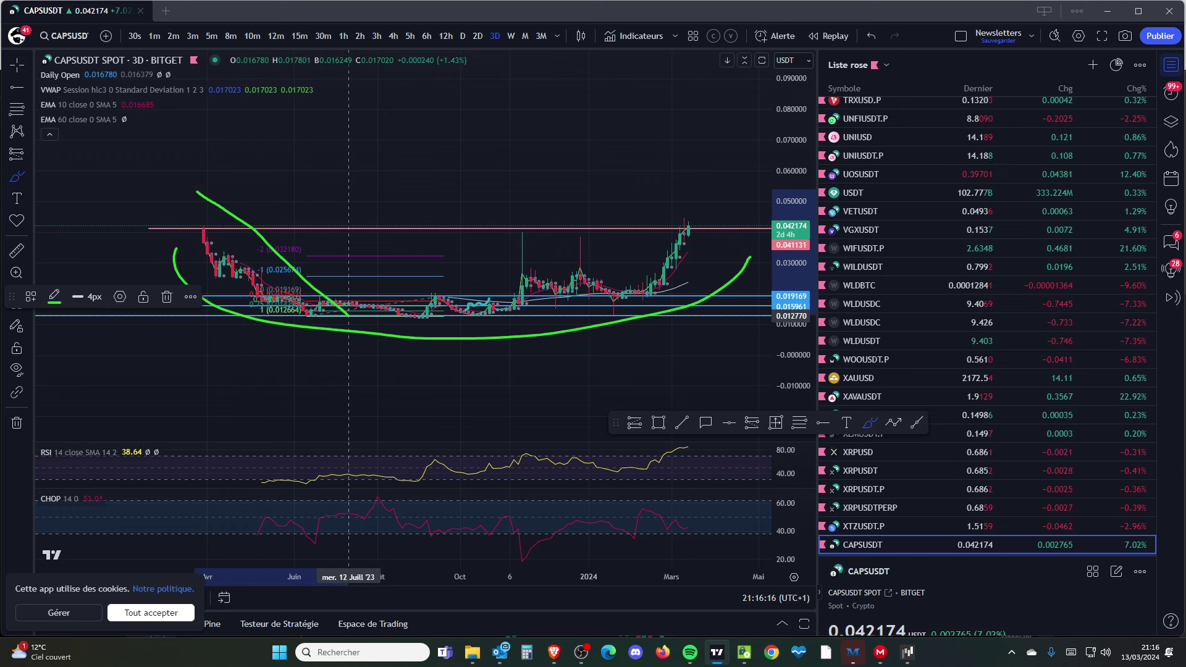
drag(272, 309, 638, 307)
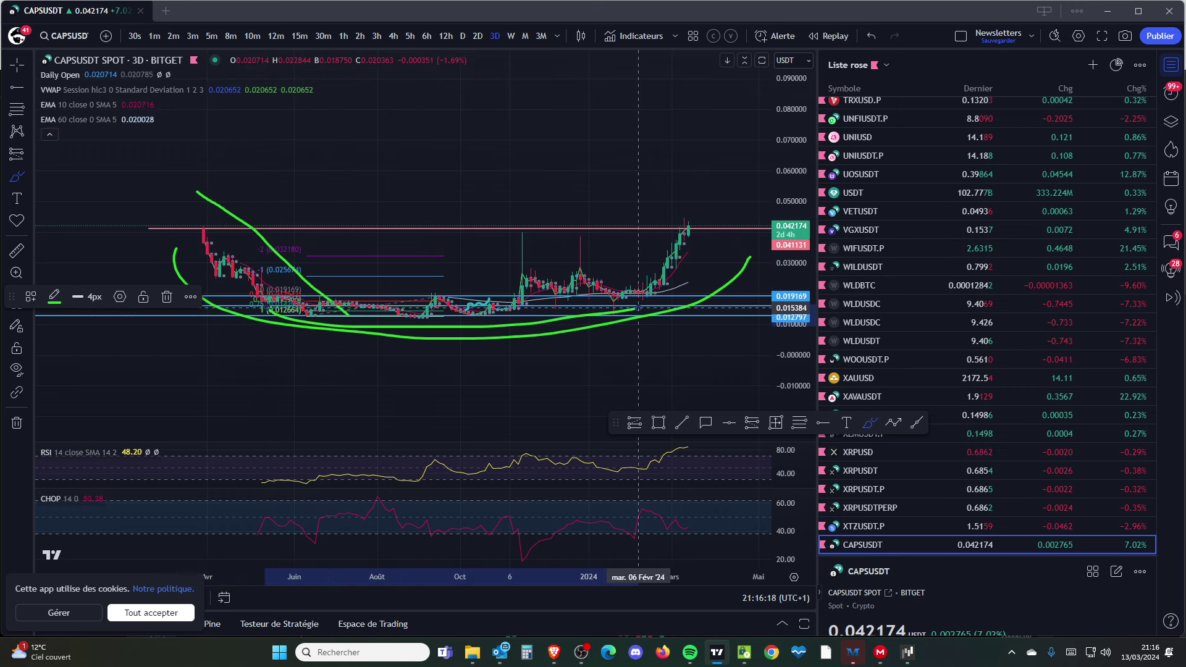
drag(704, 281, 734, 201)
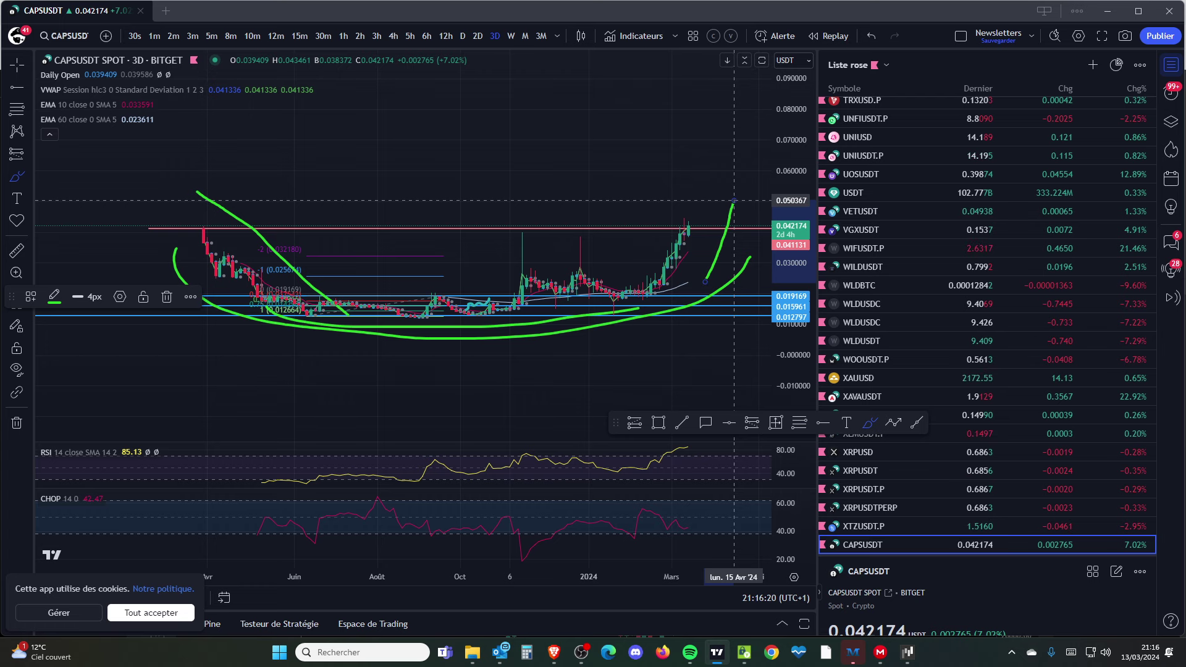
Remove all indicators and all drawings from the CAPSUSDT chart
right_click(711, 219)
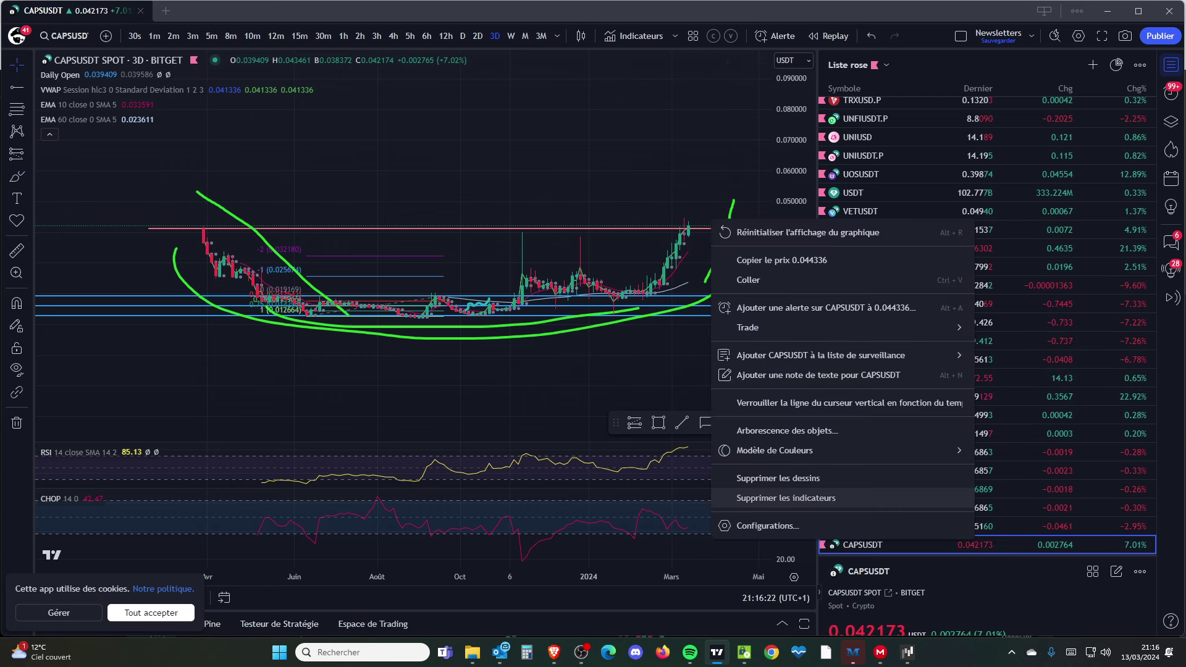
click(786, 498)
right_click(587, 286)
key(Escape)
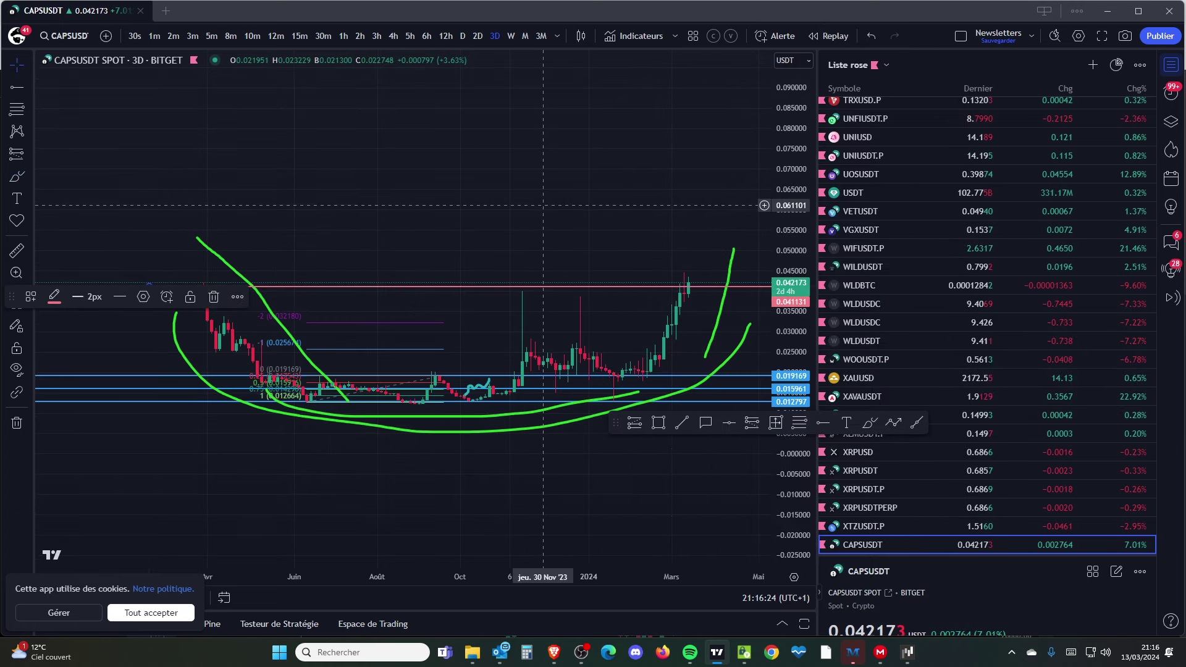
right_click(543, 205)
click(593, 463)
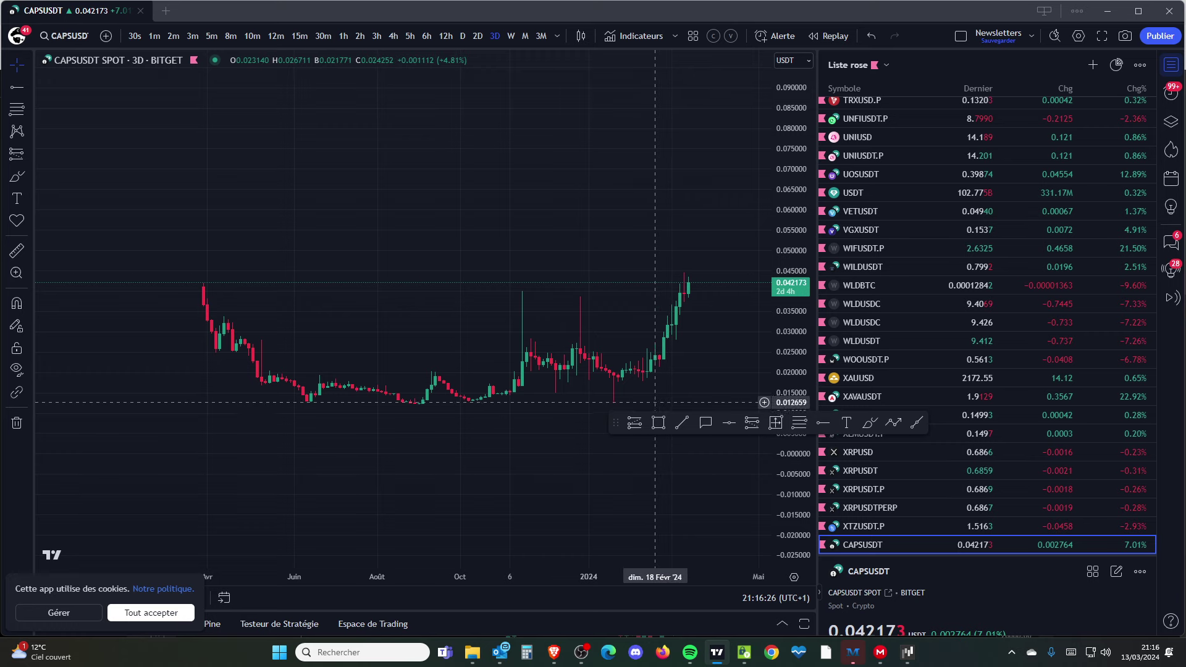
Place a horizontal ray at about 0.0418 from the first CAPSUSDT candle and brush a rising stroke above it from about 0.048 to 0.086
scroll(651, 389, up, 3)
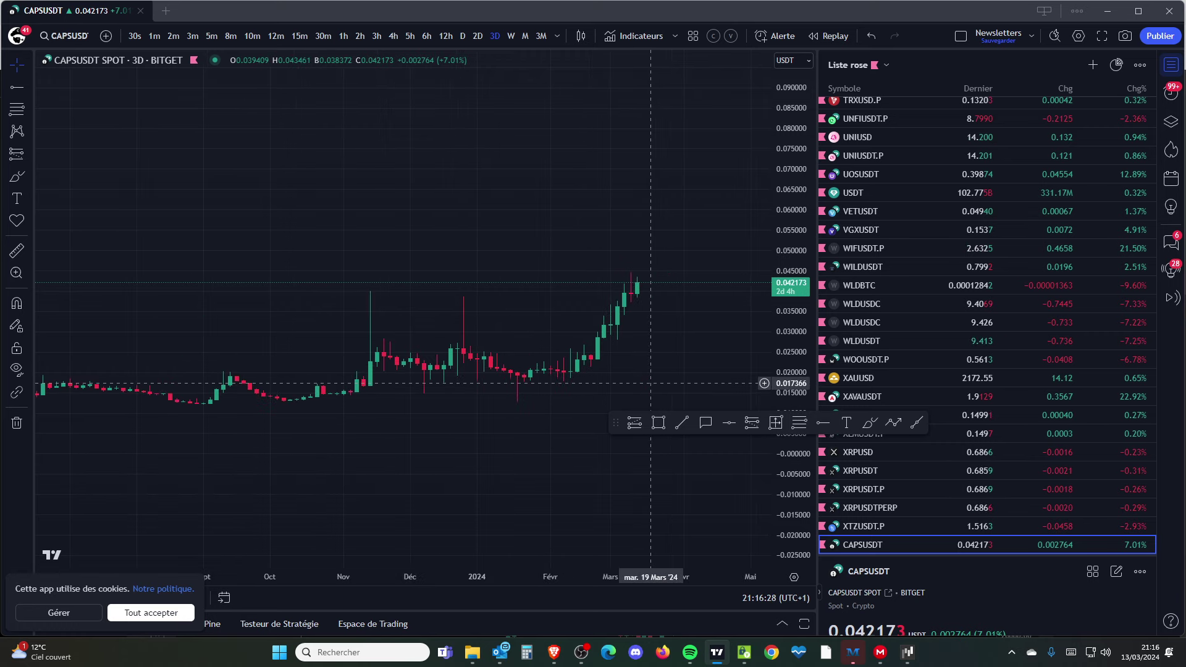
scroll(651, 383, down, 3)
click(17, 86)
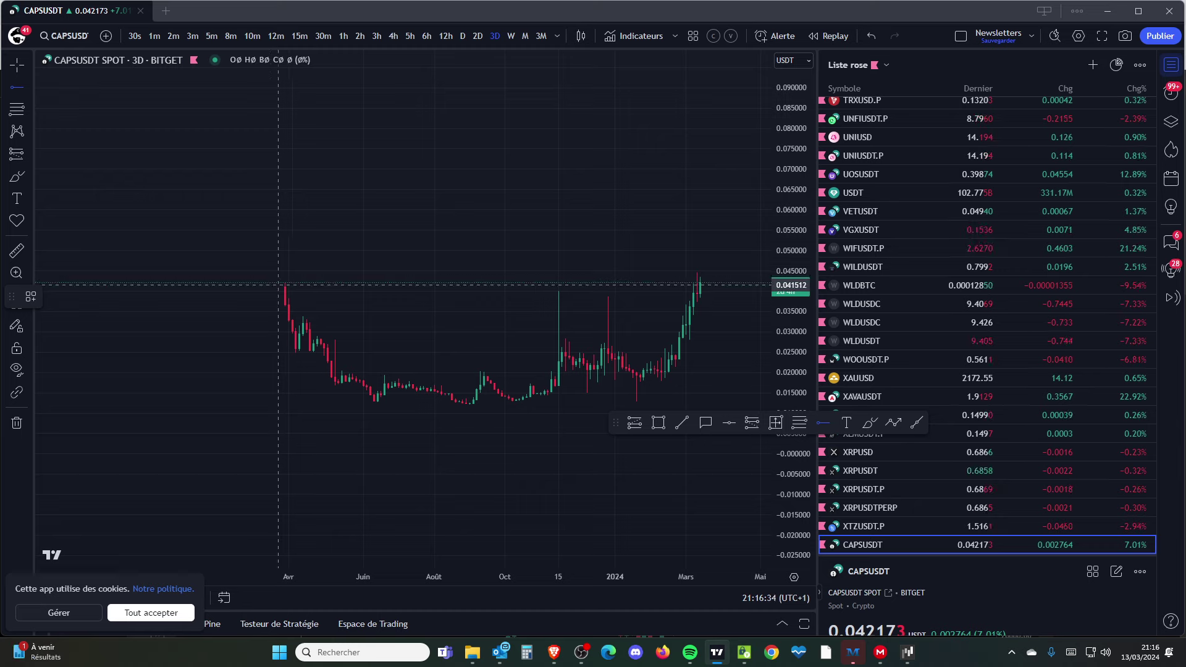
click(281, 284)
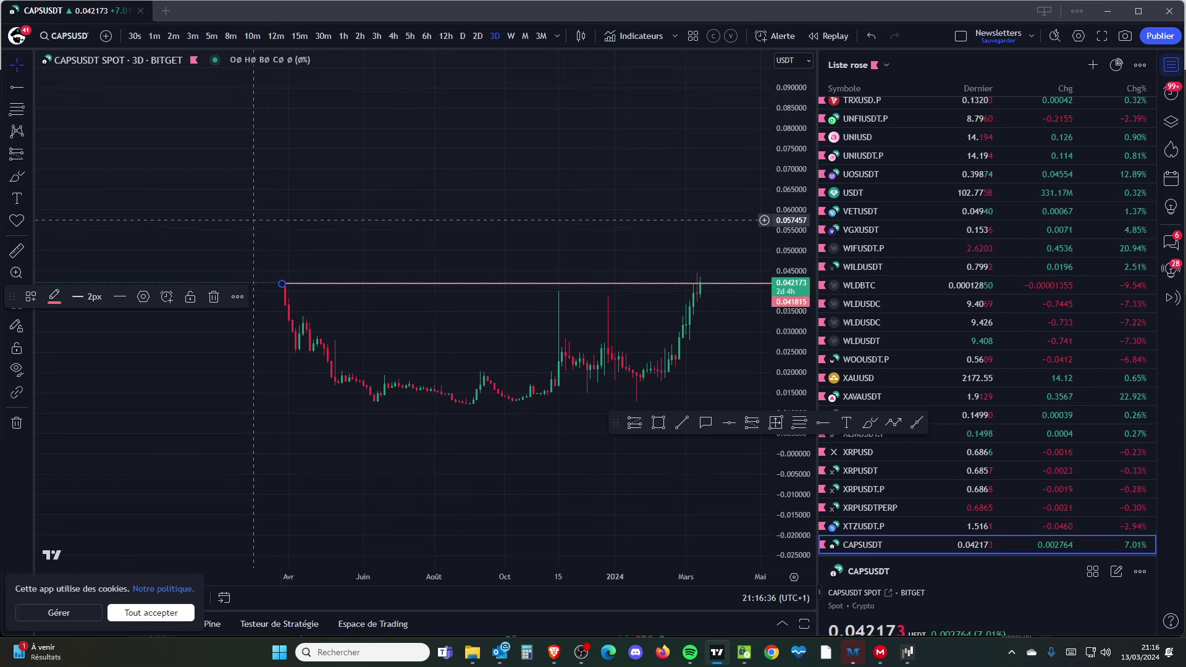
click(16, 177)
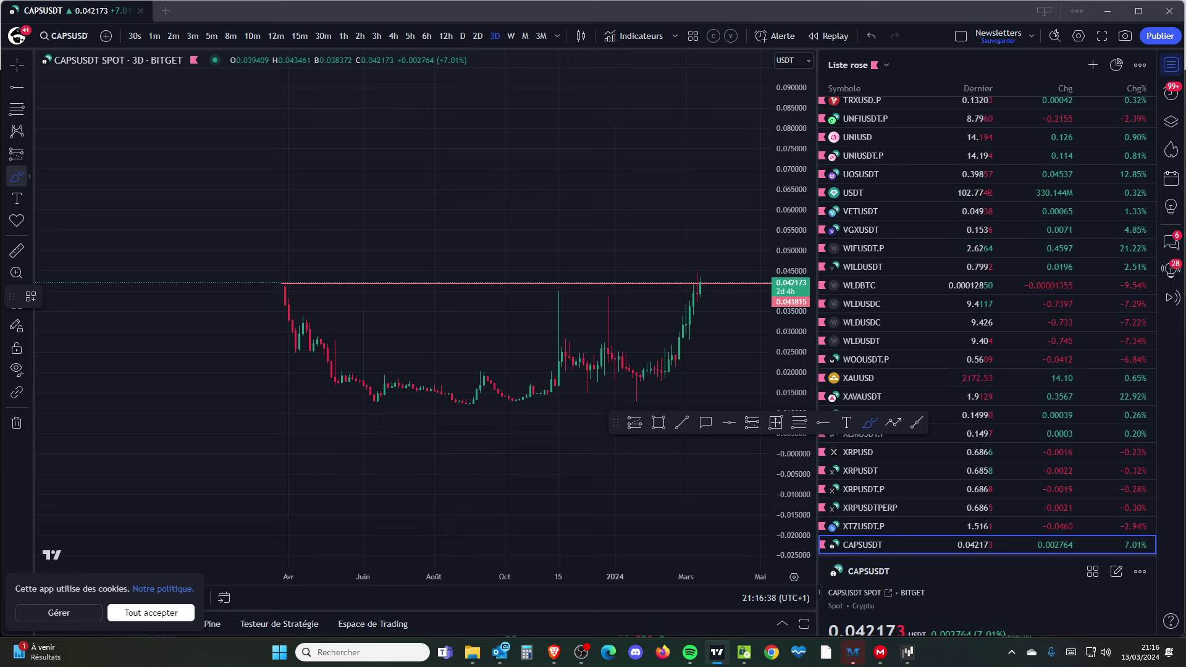
drag(403, 259, 544, 103)
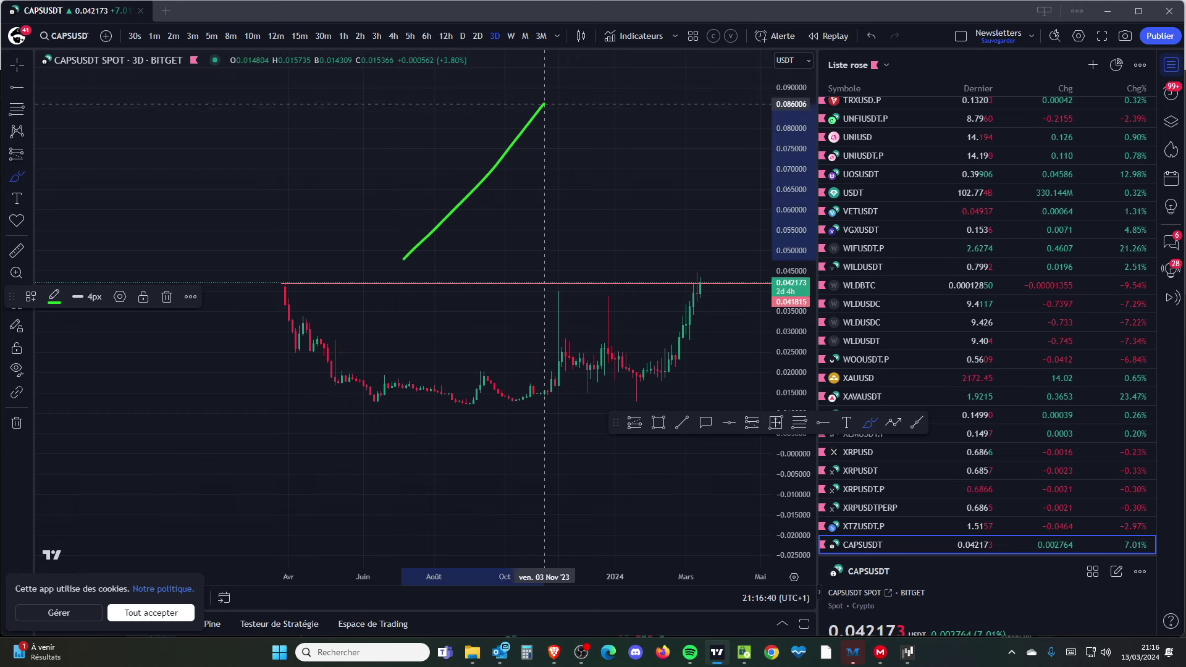
Look through the watchlist from its first symbols down to the U entries for another pair to analyse
scroll(988, 267, up, 7)
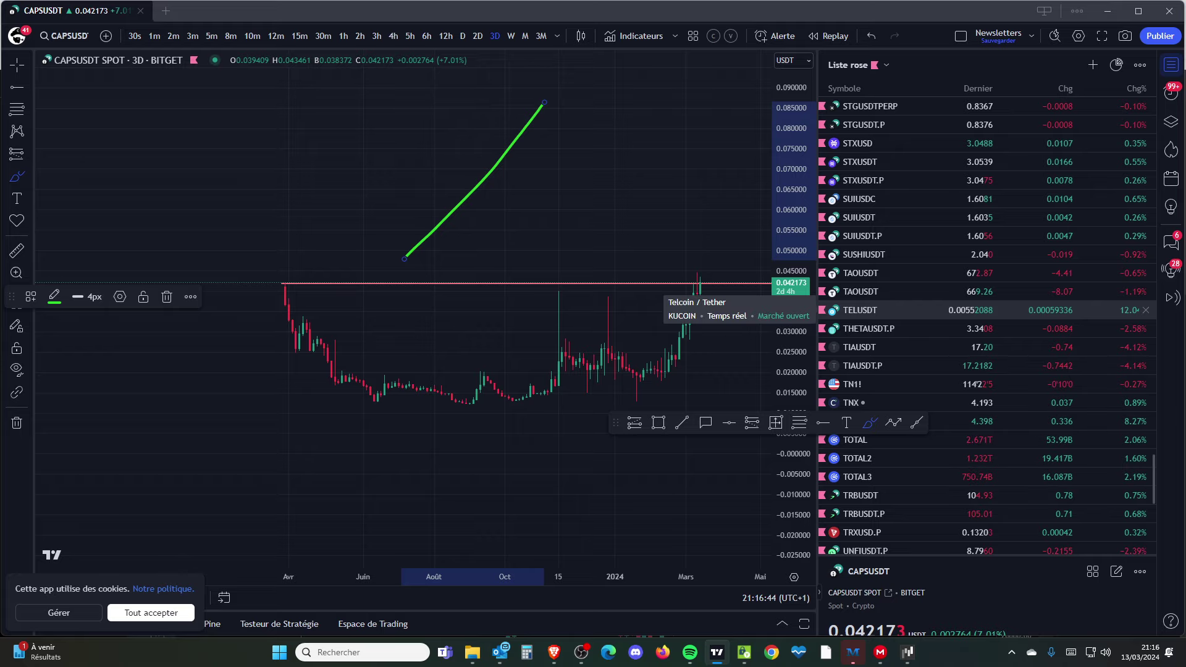
scroll(988, 309, up, 15)
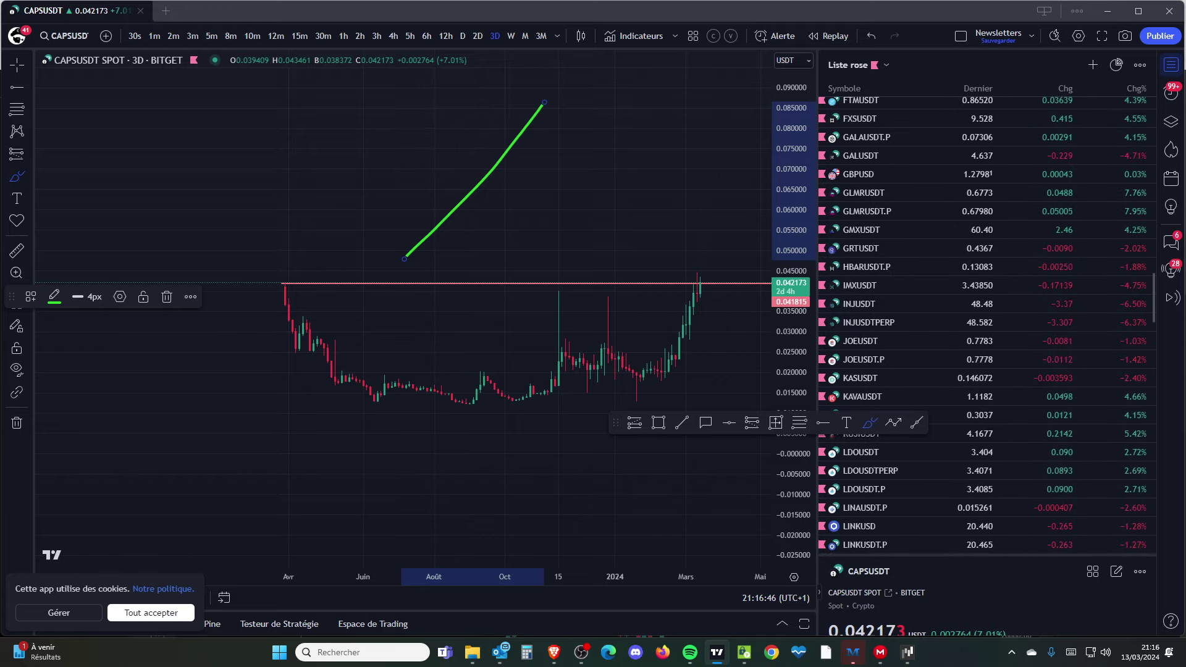
scroll(988, 309, up, 20)
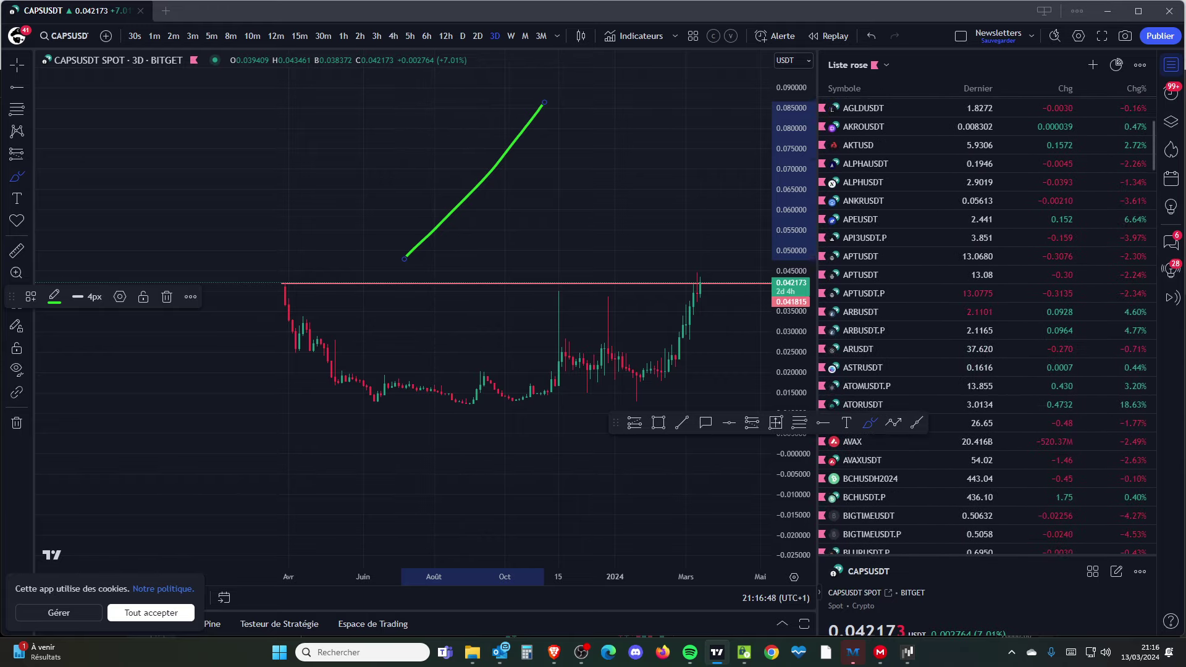
scroll(988, 202, up, 5)
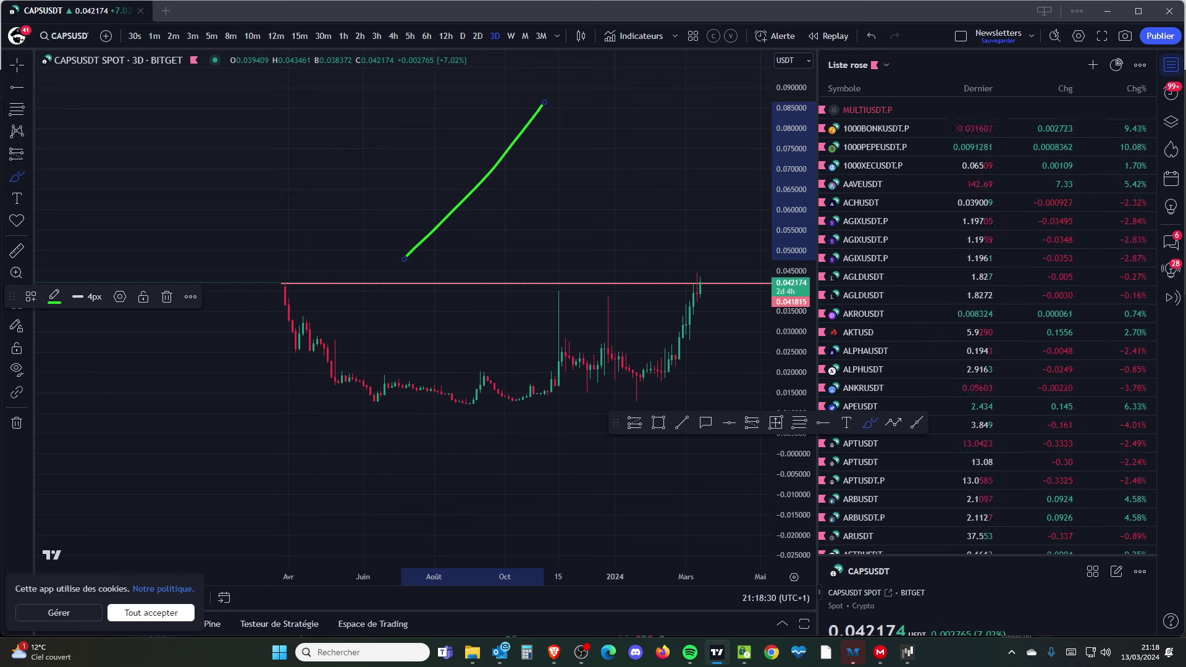
scroll(988, 235, down, 6)
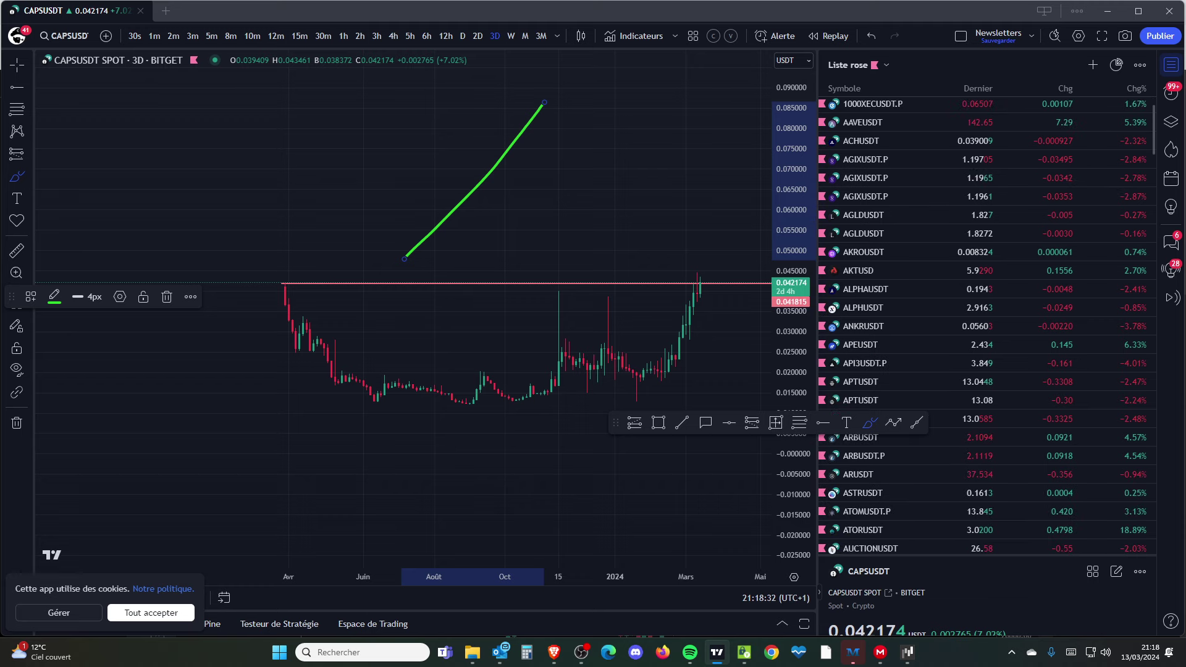
scroll(988, 241, down, 10)
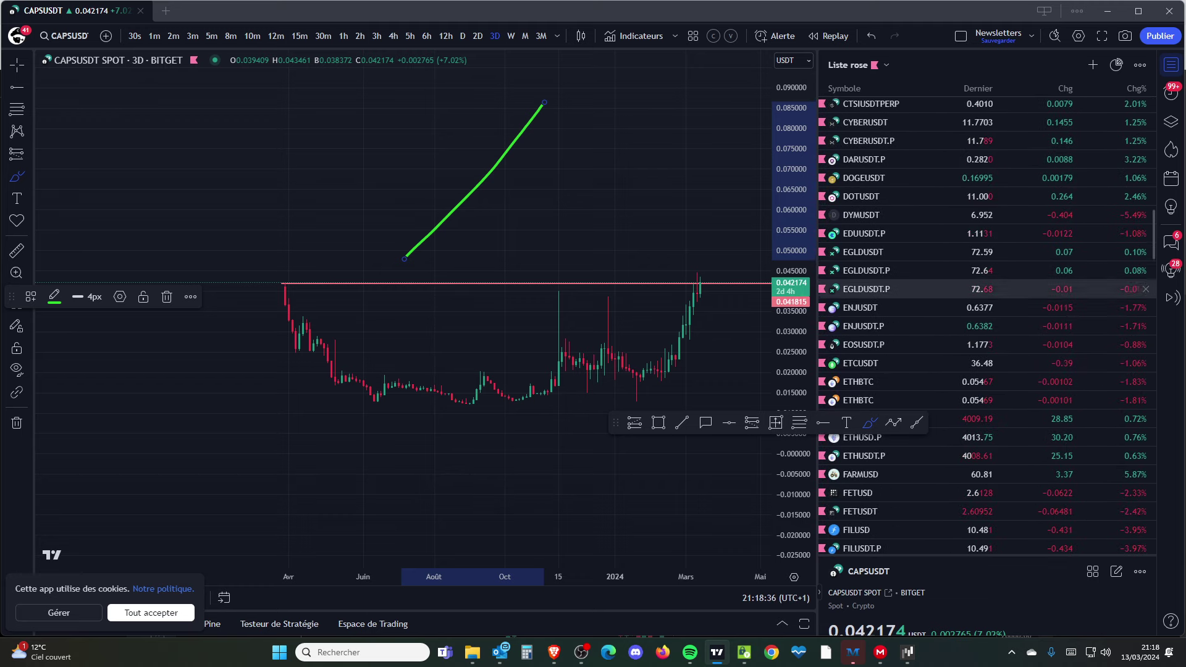
scroll(988, 320, down, 1)
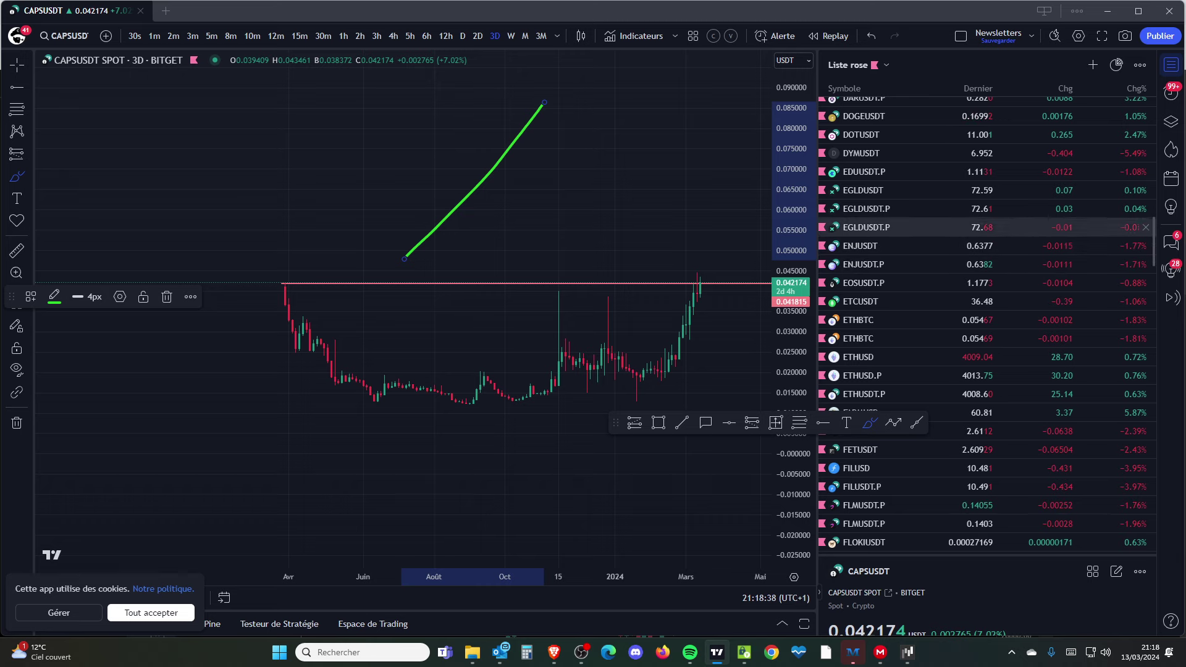
scroll(988, 171, down, 1)
scroll(988, 290, down, 6)
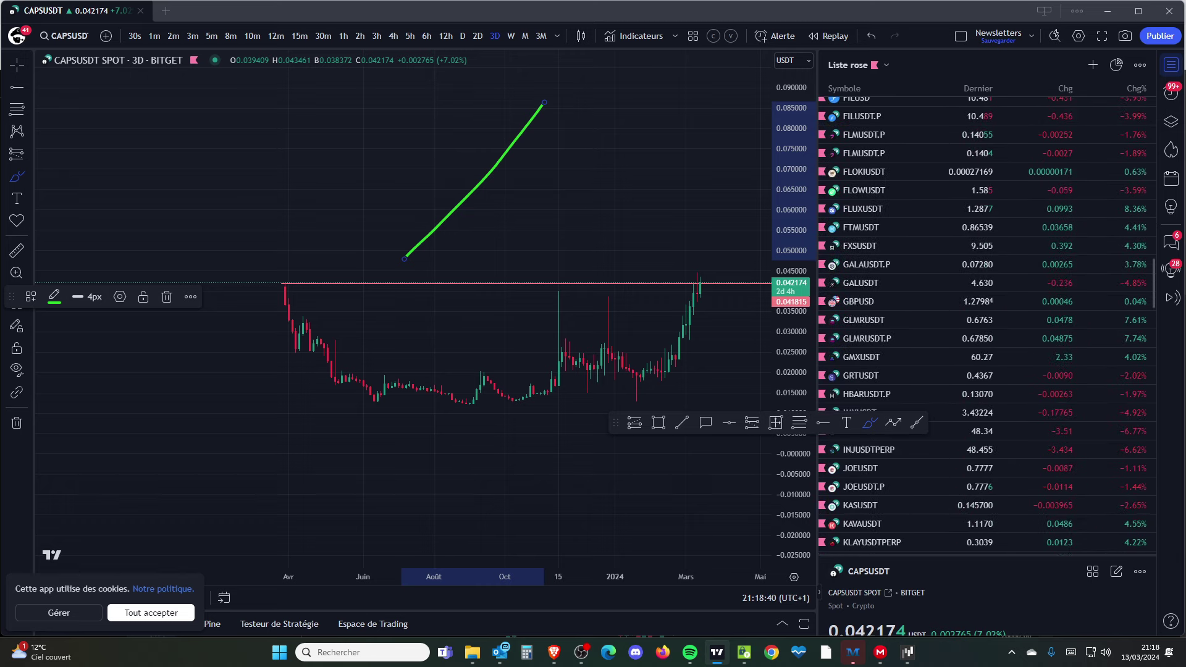
scroll(988, 322, down, 4)
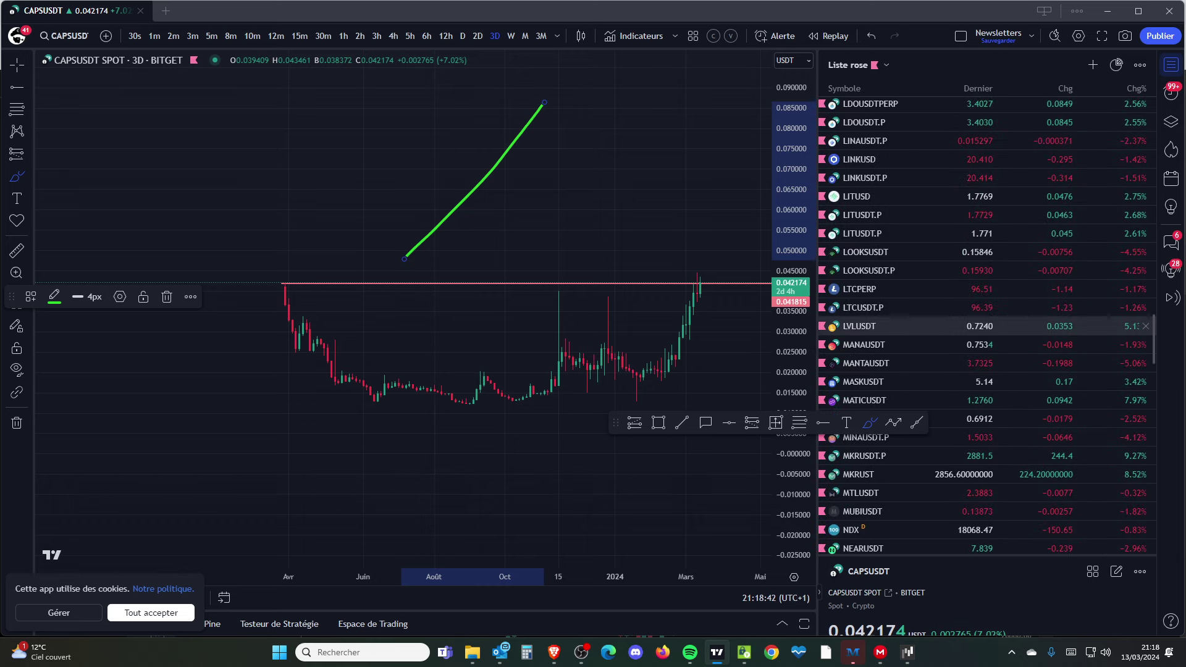
scroll(988, 321, down, 6)
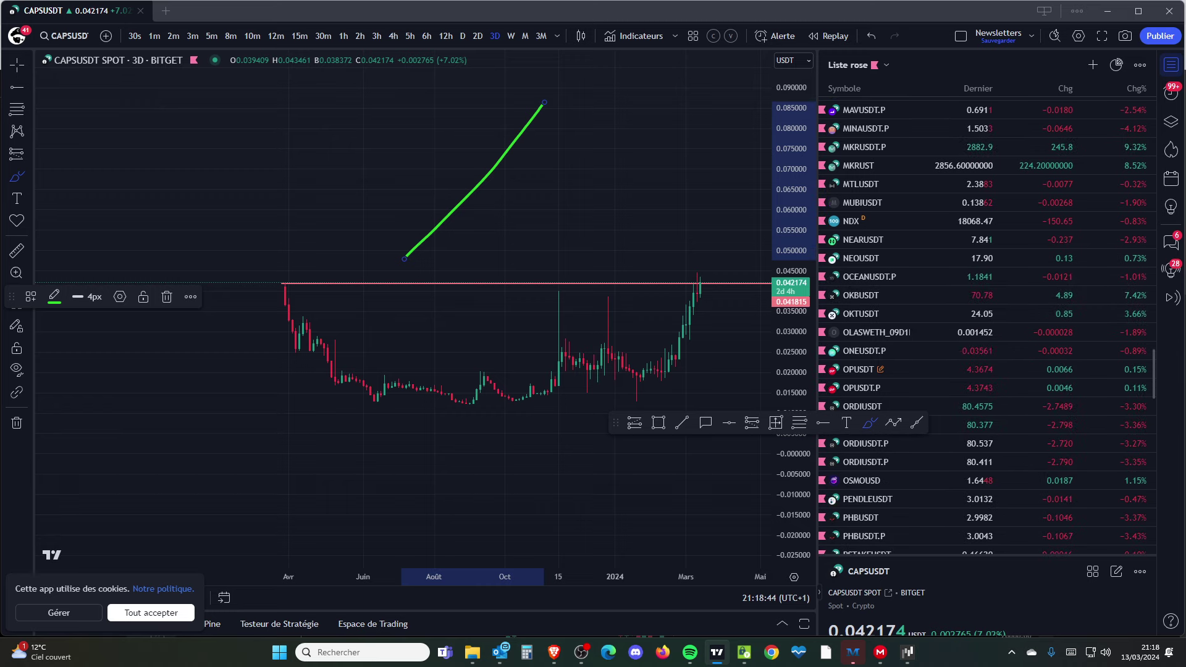
scroll(988, 499, down, 10)
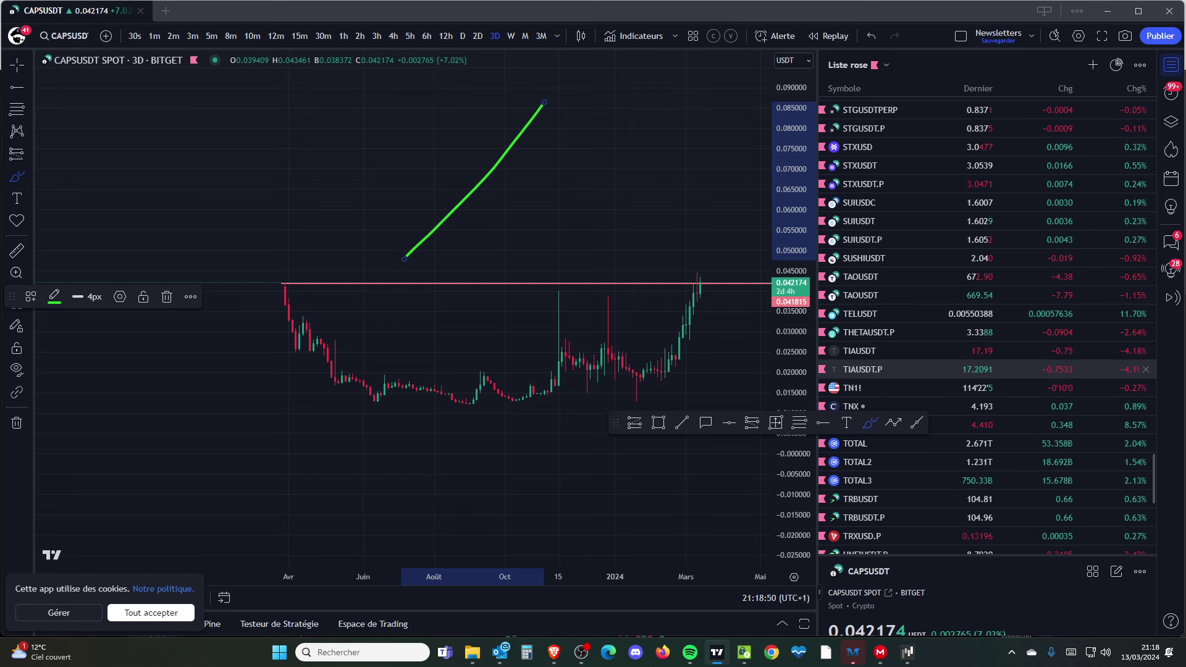
scroll(988, 376, down, 4)
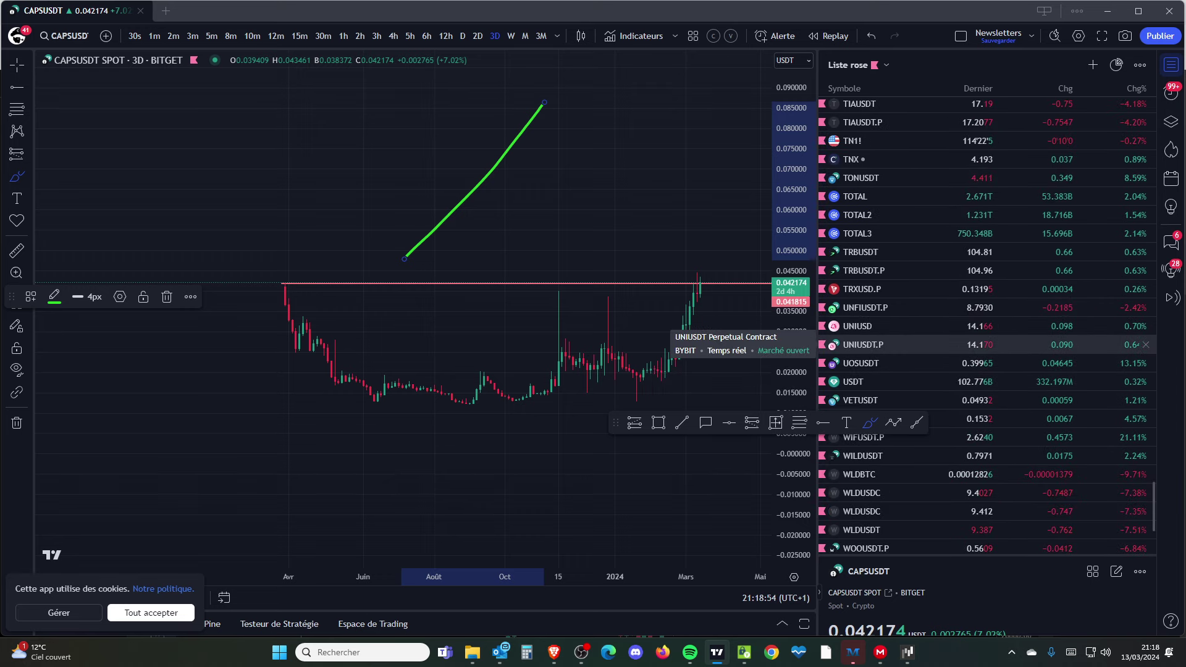
Open the KUCOIN UOSUSDT chart from the watchlist with its candles back to 2020 in view
click(865, 364)
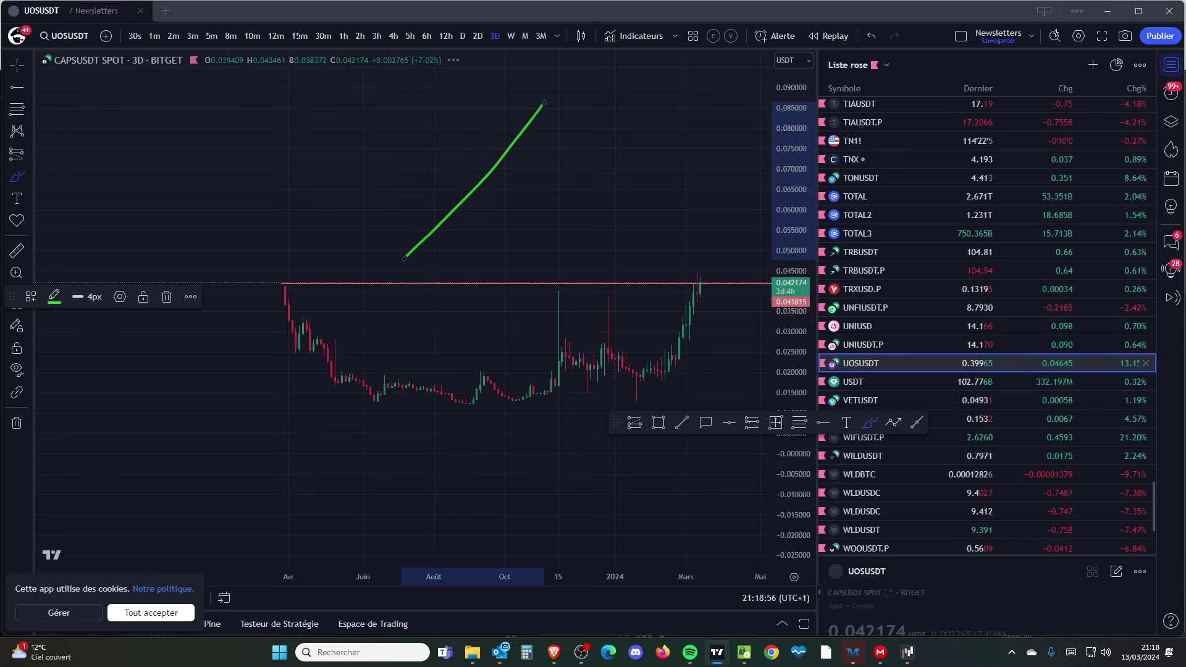
scroll(765, 332, down, 3)
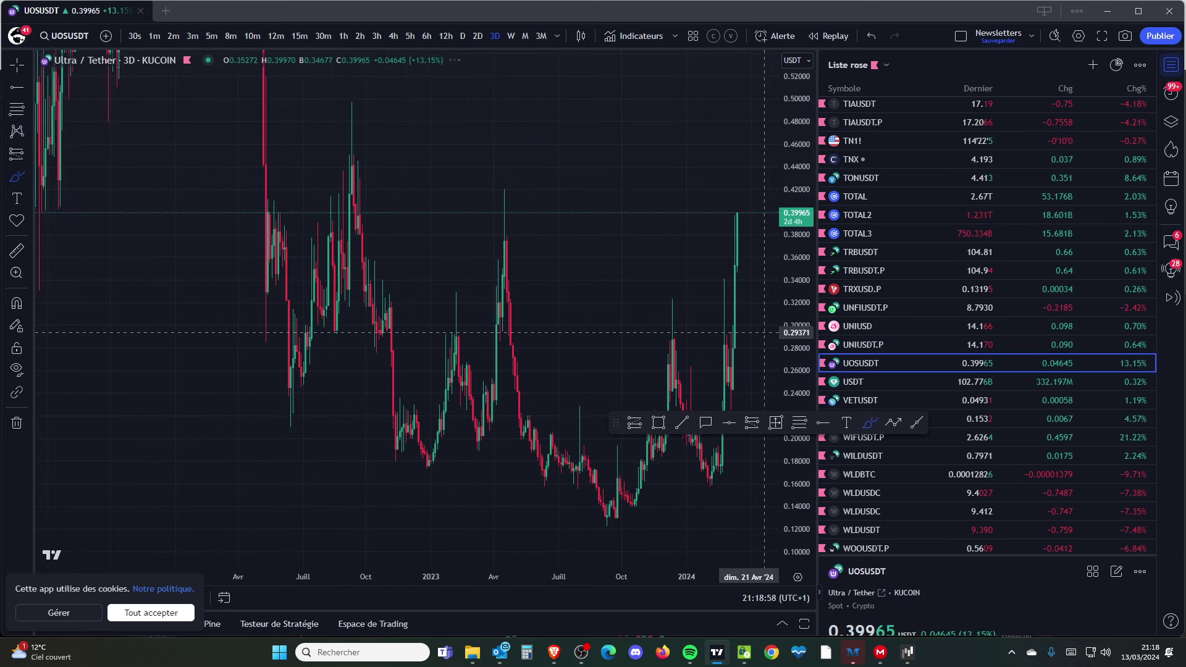
scroll(764, 332, down, 5)
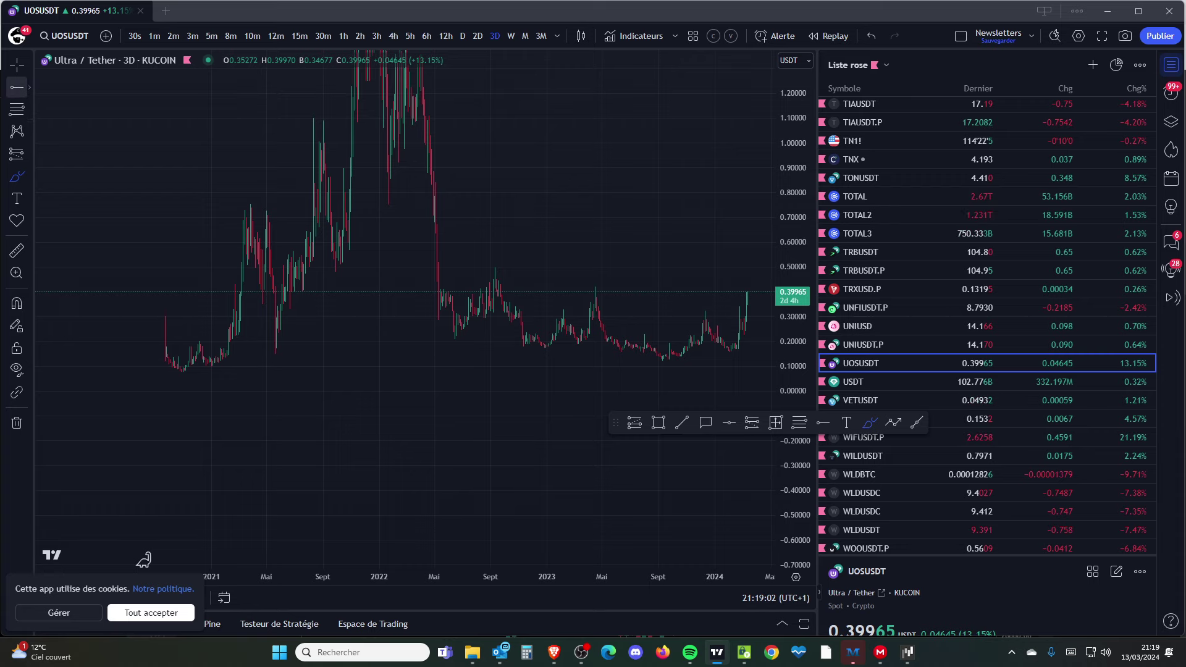
Place a horizontal ray at about 0.4004 on the UOSUSDT chart, starting in December 2021
click(17, 87)
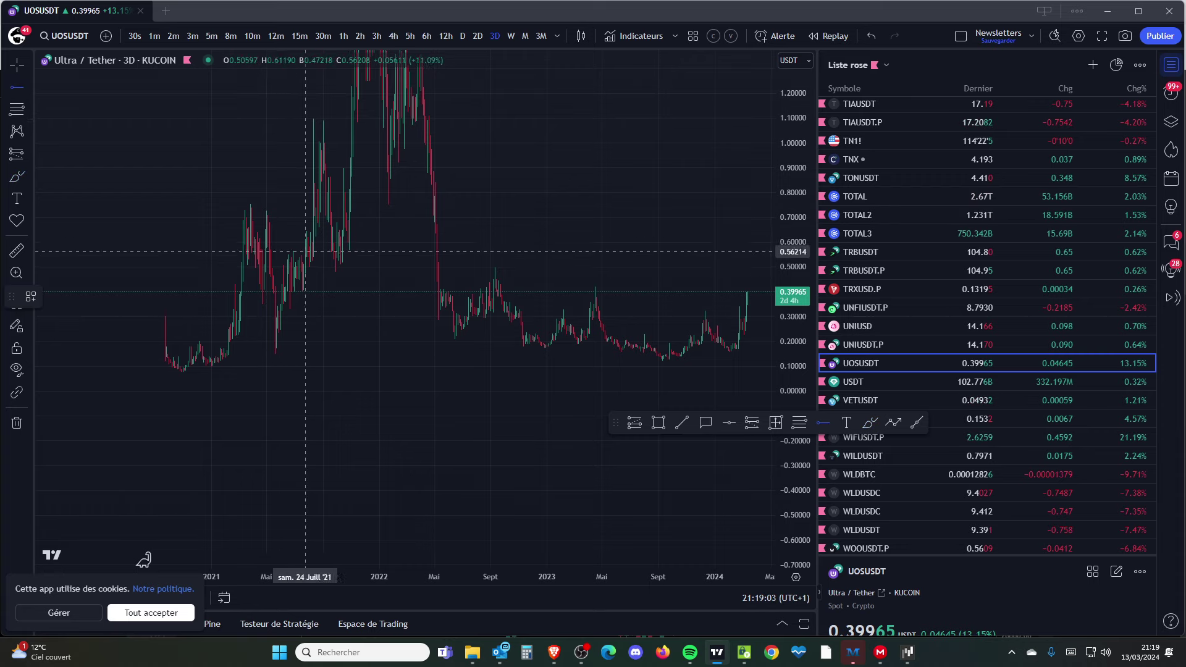
click(369, 291)
scroll(468, 366, up, 5)
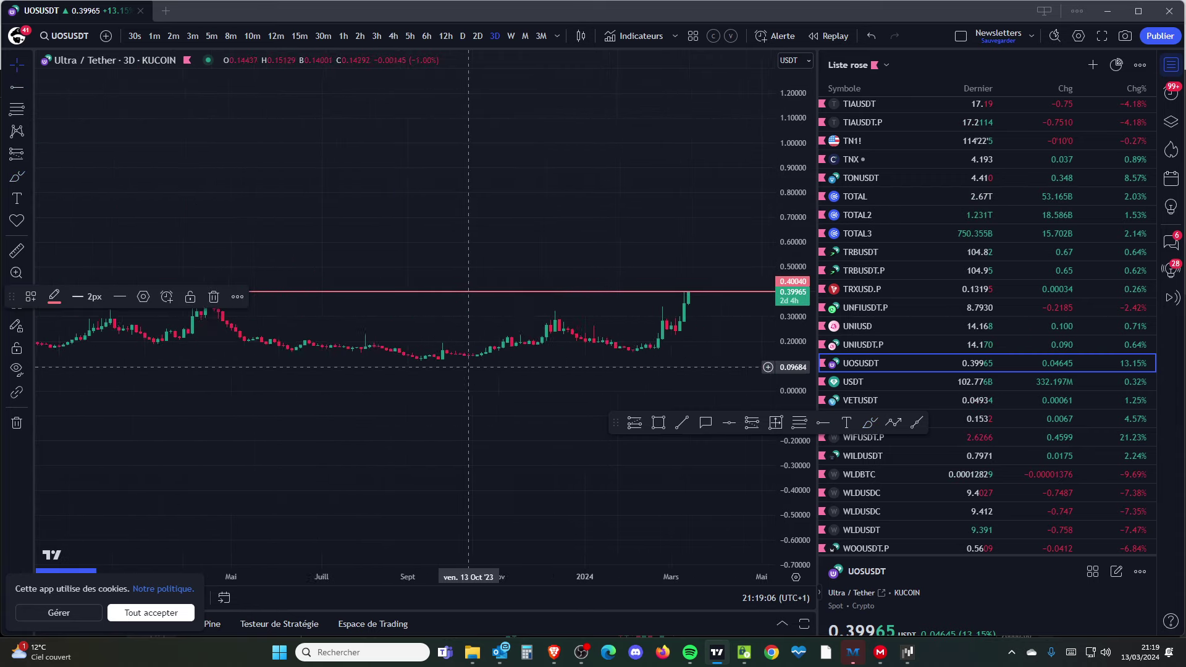
scroll(468, 367, down, 5)
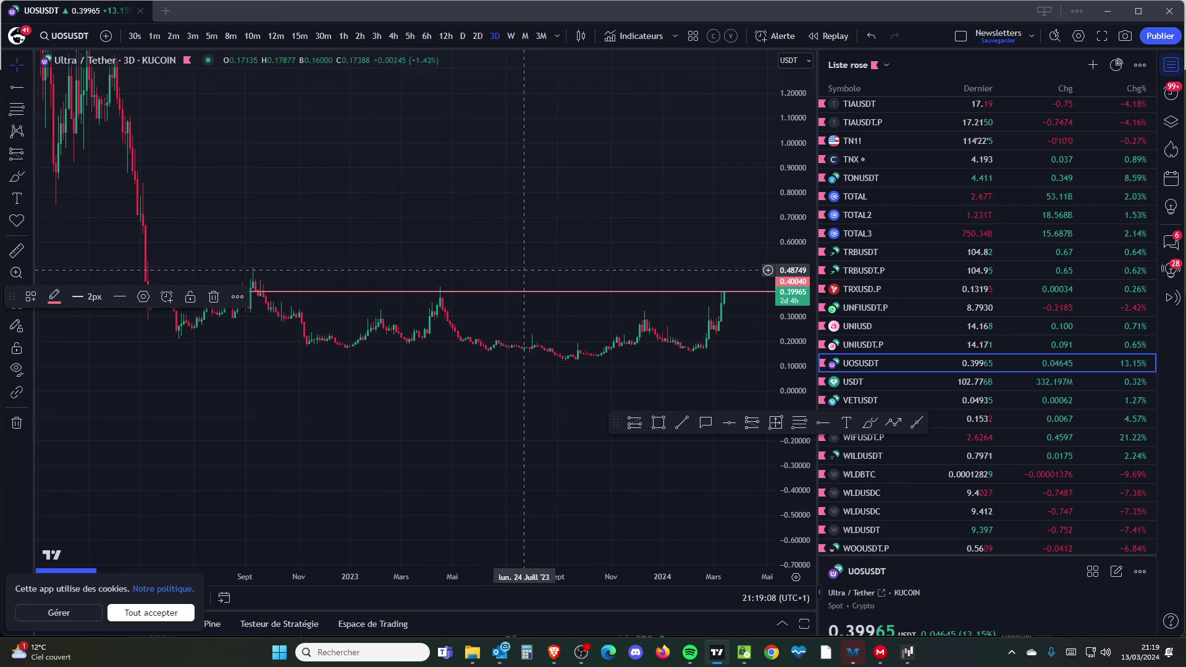
scroll(664, 287, down, 3)
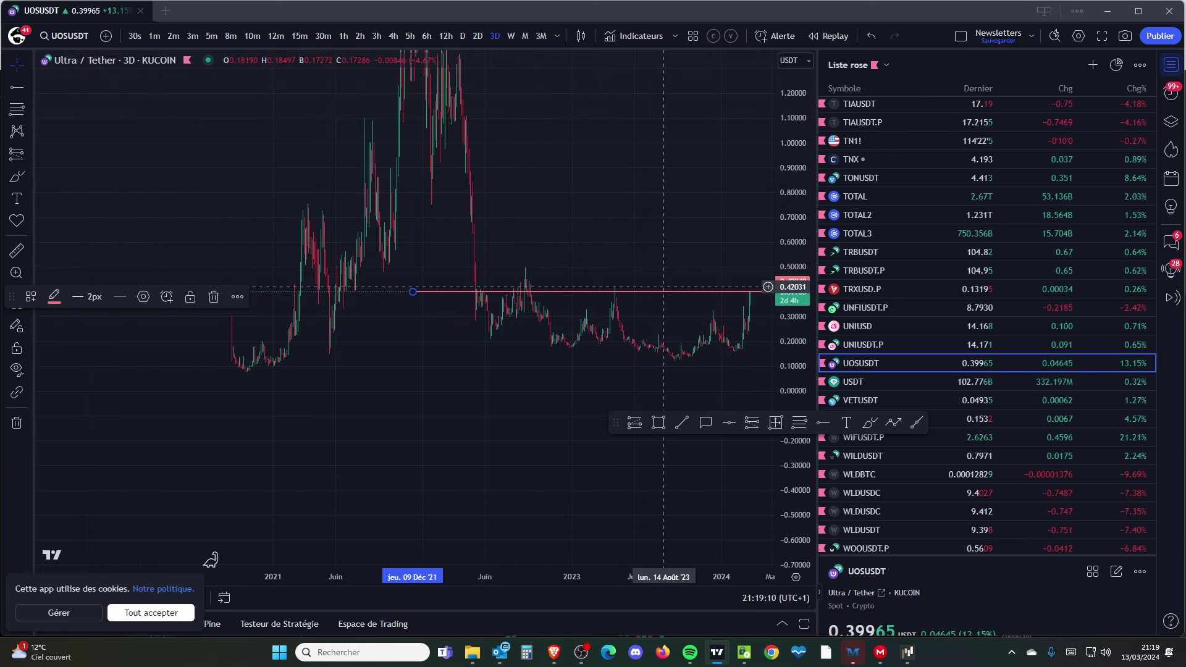
Extend the UOSUSDT ray back to about late April 2021 at 0.40538 and brush an arrowhead onto it at the March 2024 candle
drag(412, 291, 319, 290)
key(alt+b)
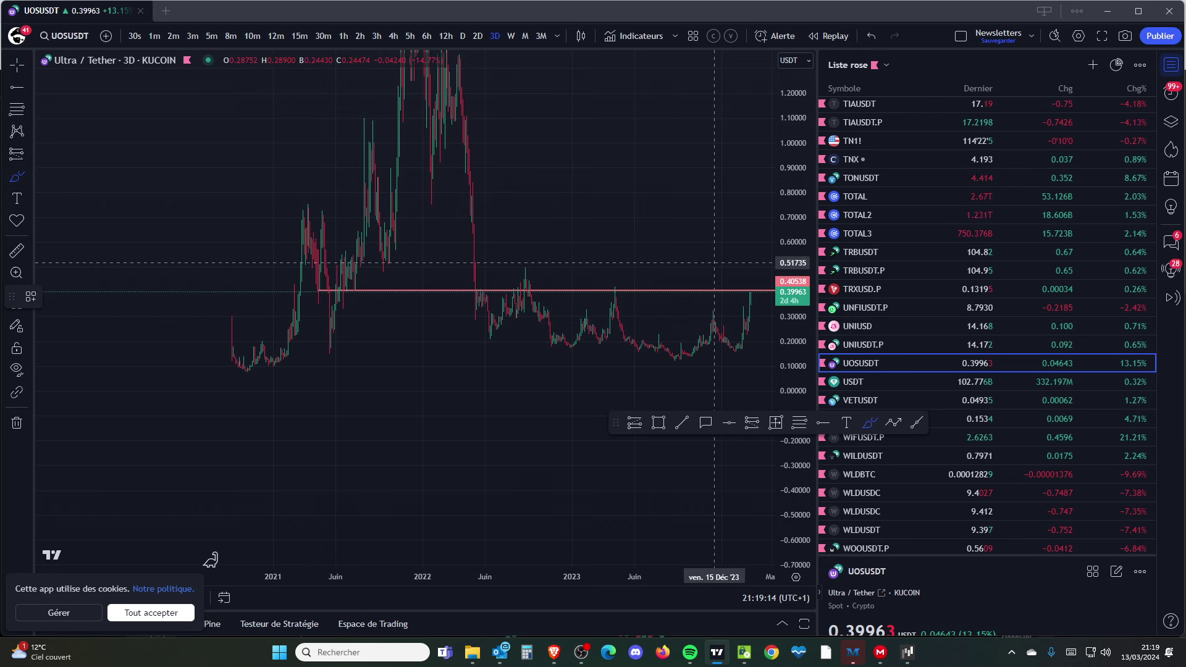
scroll(714, 261, up, 3)
scroll(715, 262, up, 3)
drag(680, 277, 679, 296)
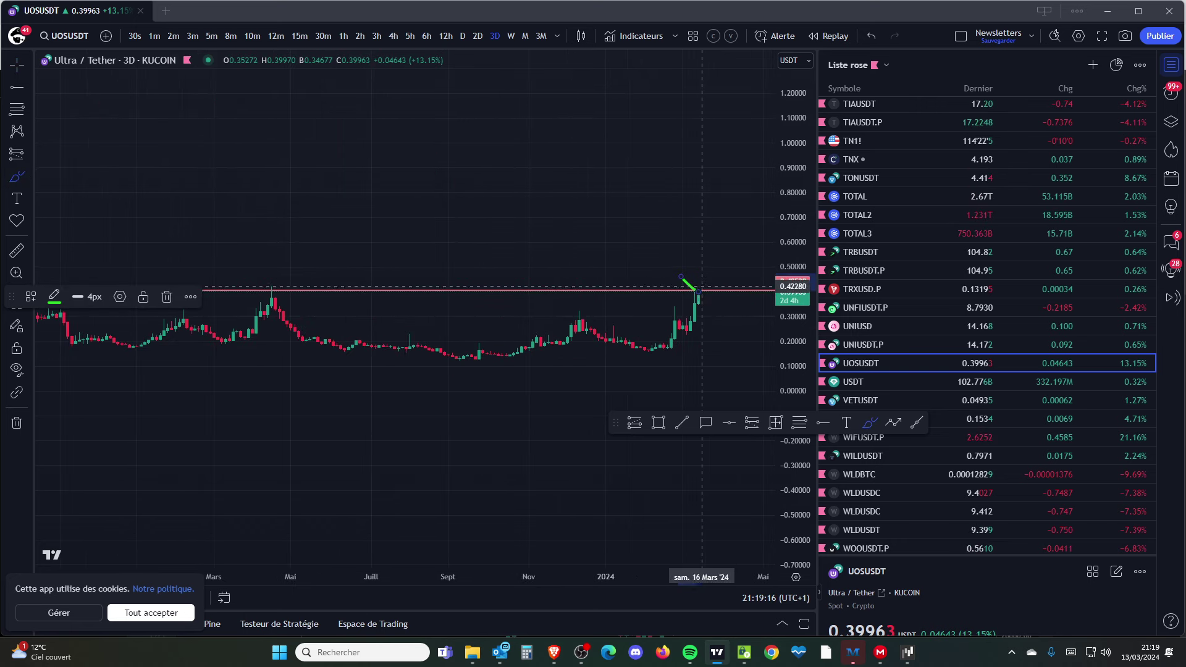
Open CAPSUSDT from the watchlist and brush a rising curve under its February–March 2024 rally, from about 0.018 to 0.039
scroll(988, 408, down, 5)
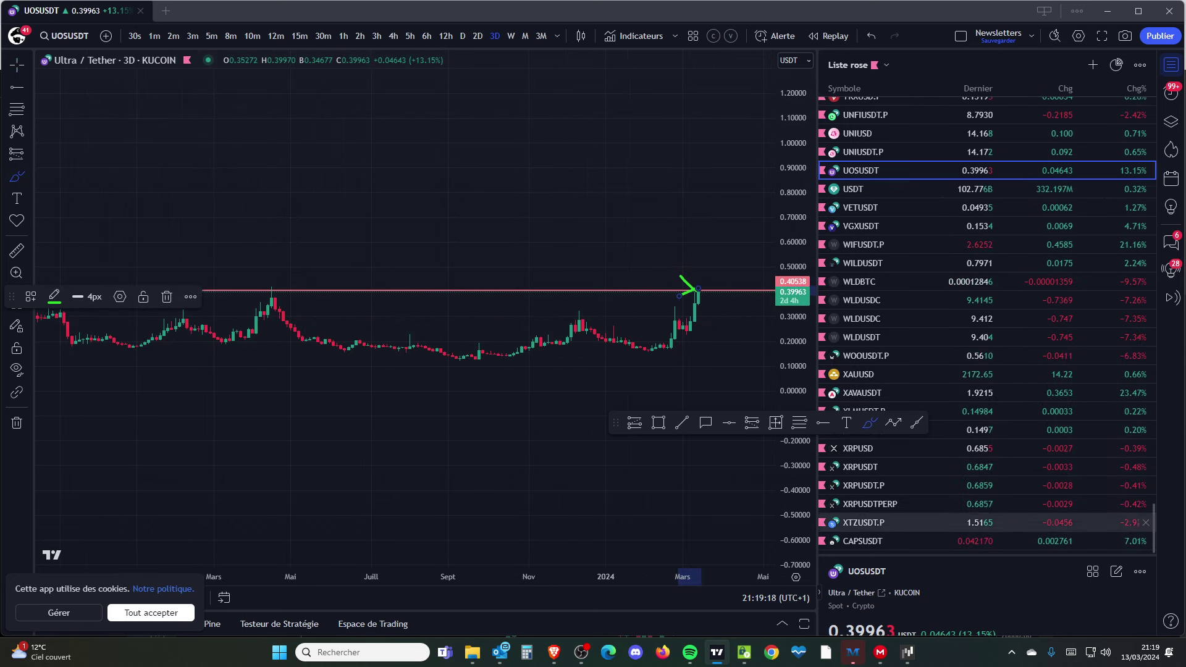
click(865, 541)
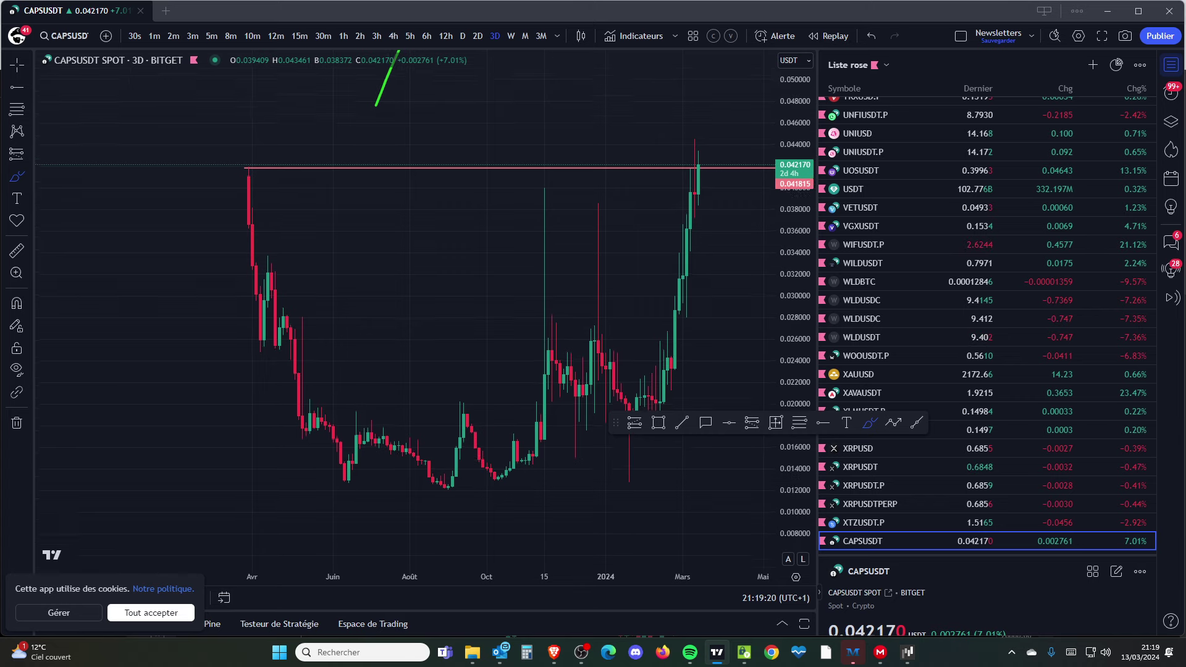
drag(794, 260, 793, 315)
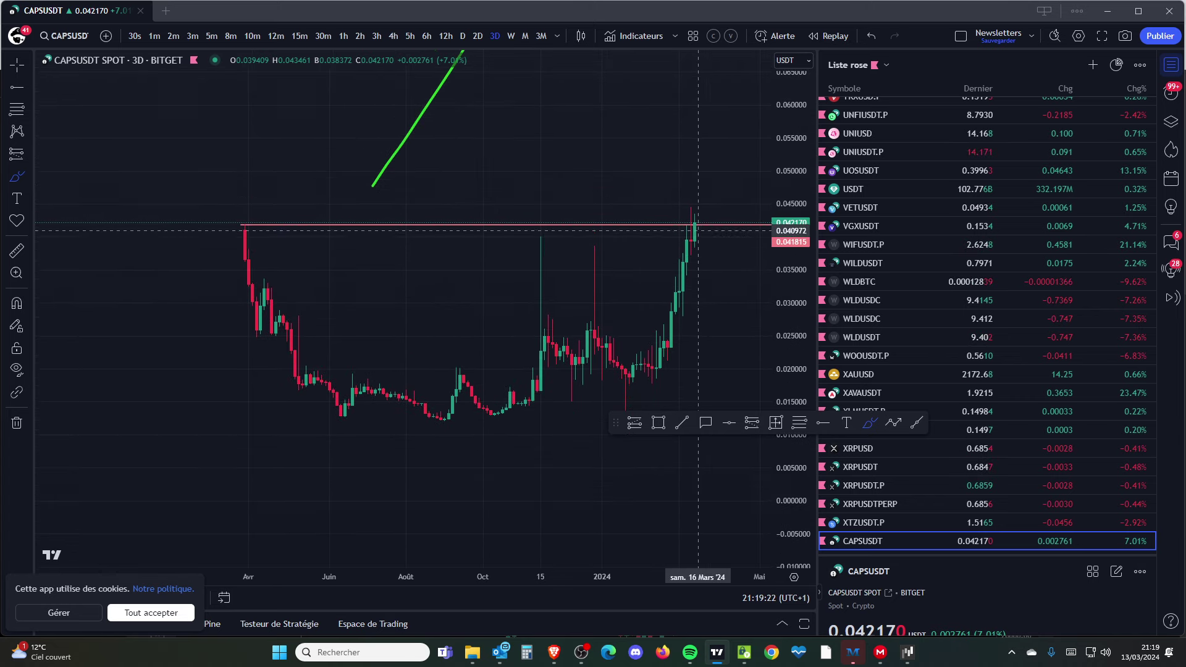
click(663, 199)
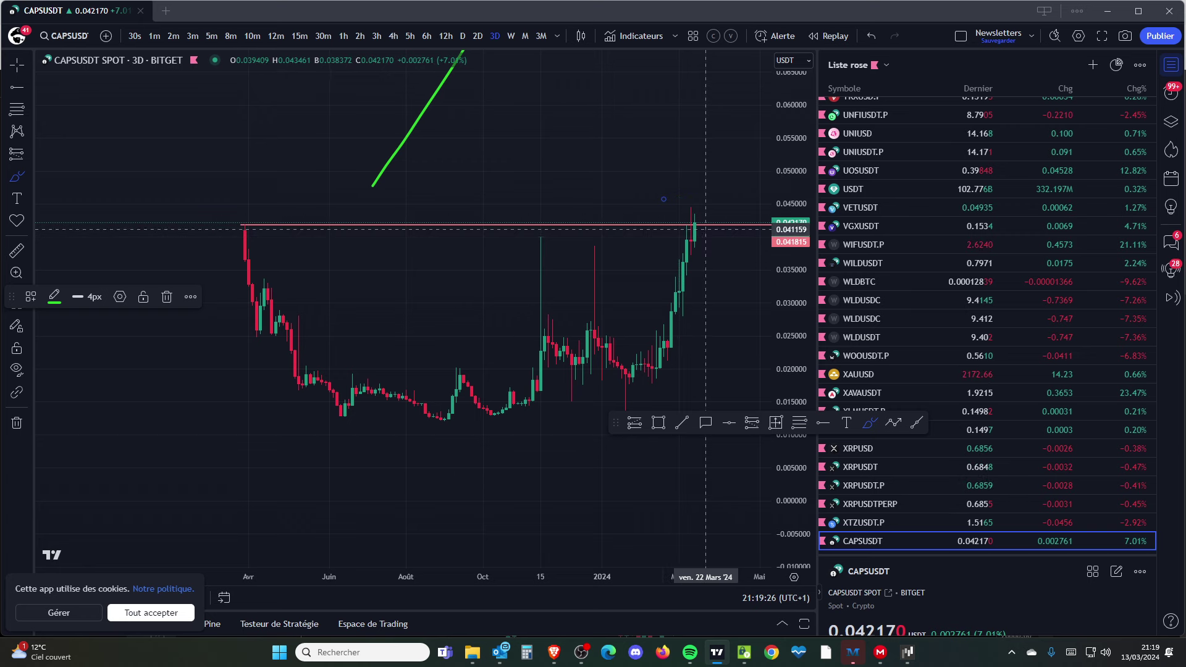
scroll(673, 223, up, 3)
drag(556, 384, 650, 245)
scroll(650, 245, down, 3)
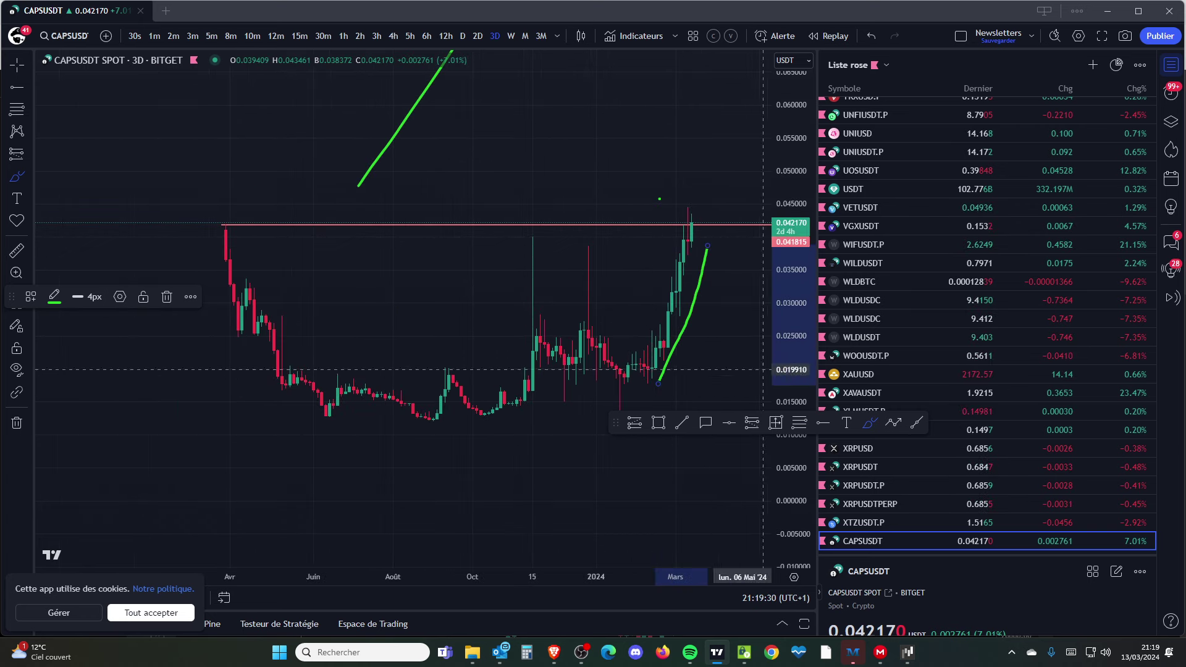
Reopen UOSUSDT and brush ovals around its September 2022 peak and just above its spring 2023 peak at the resistance ray
scroll(988, 411, up, 3)
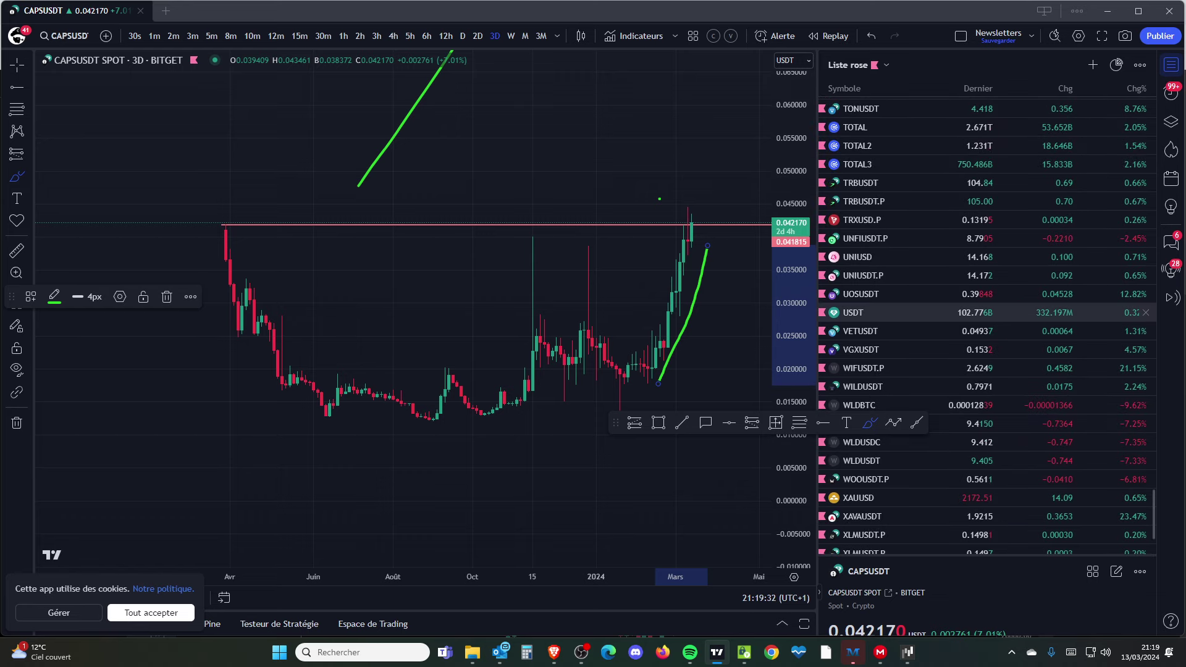
click(865, 293)
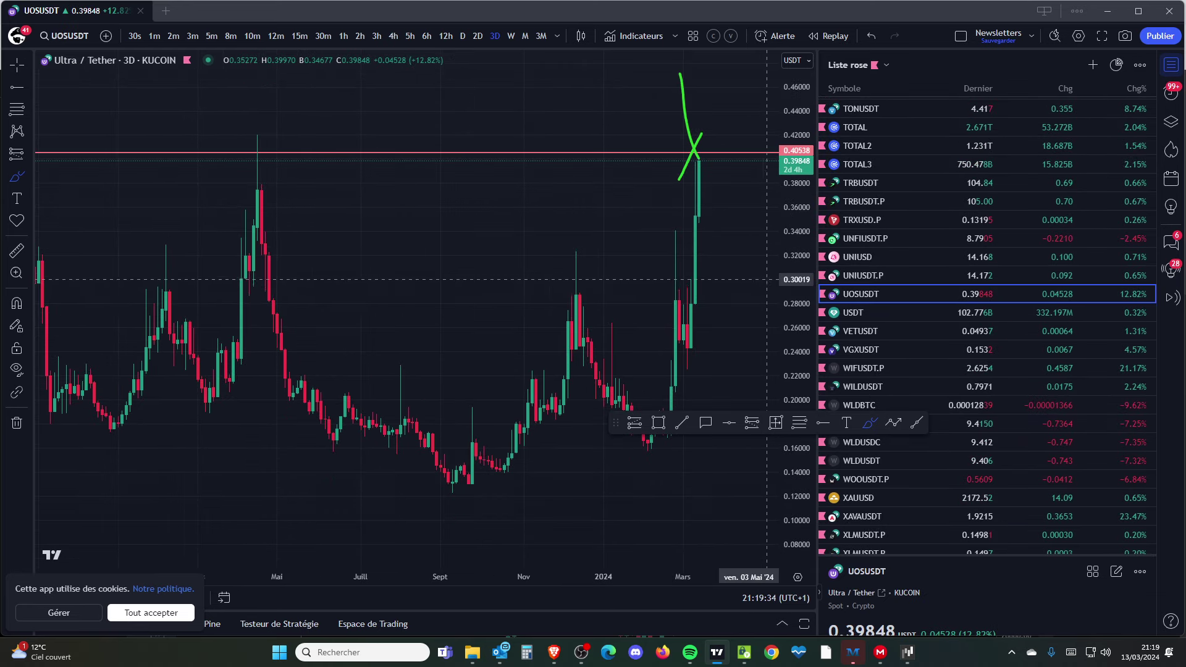
scroll(202, 558, down, 5)
scroll(795, 255, down, 3)
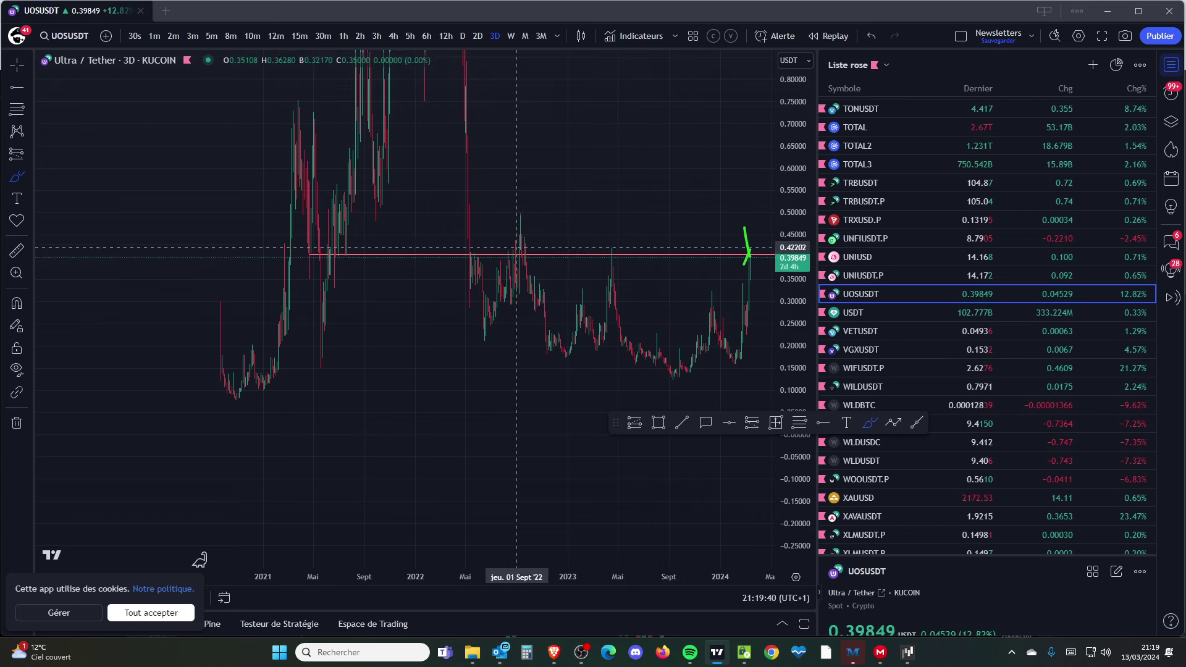
mouse_move(522, 229)
mouse_down()
mouse_move(506, 243)
mouse_move(532, 233)
mouse_up()
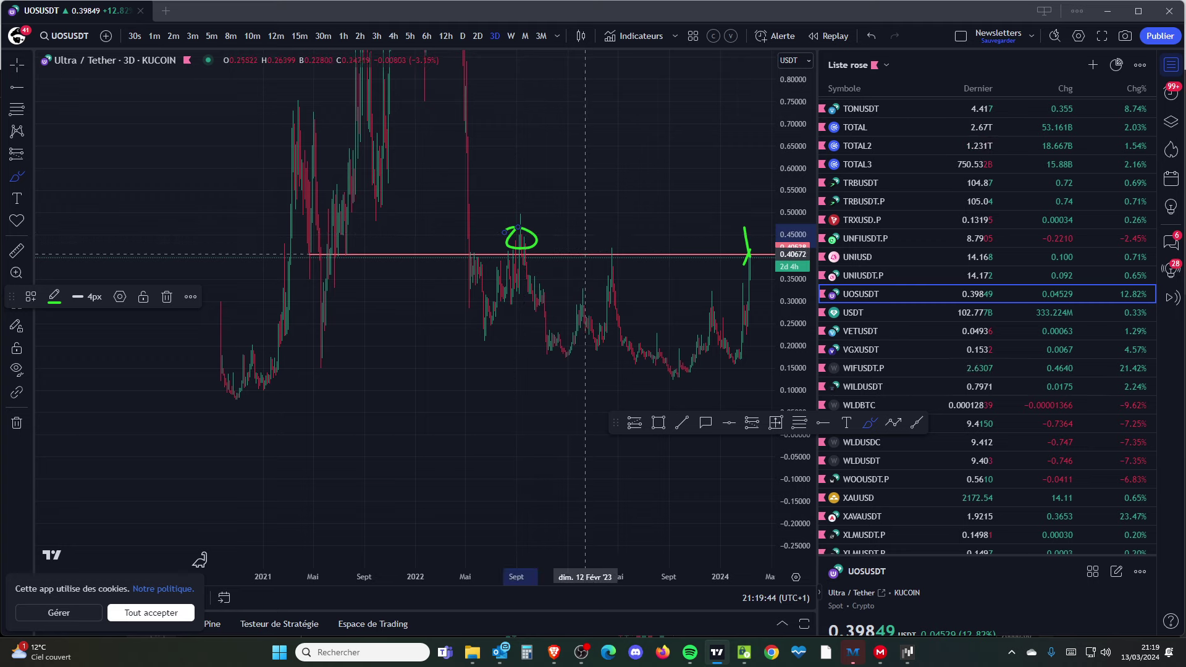
drag(616, 243, 619, 243)
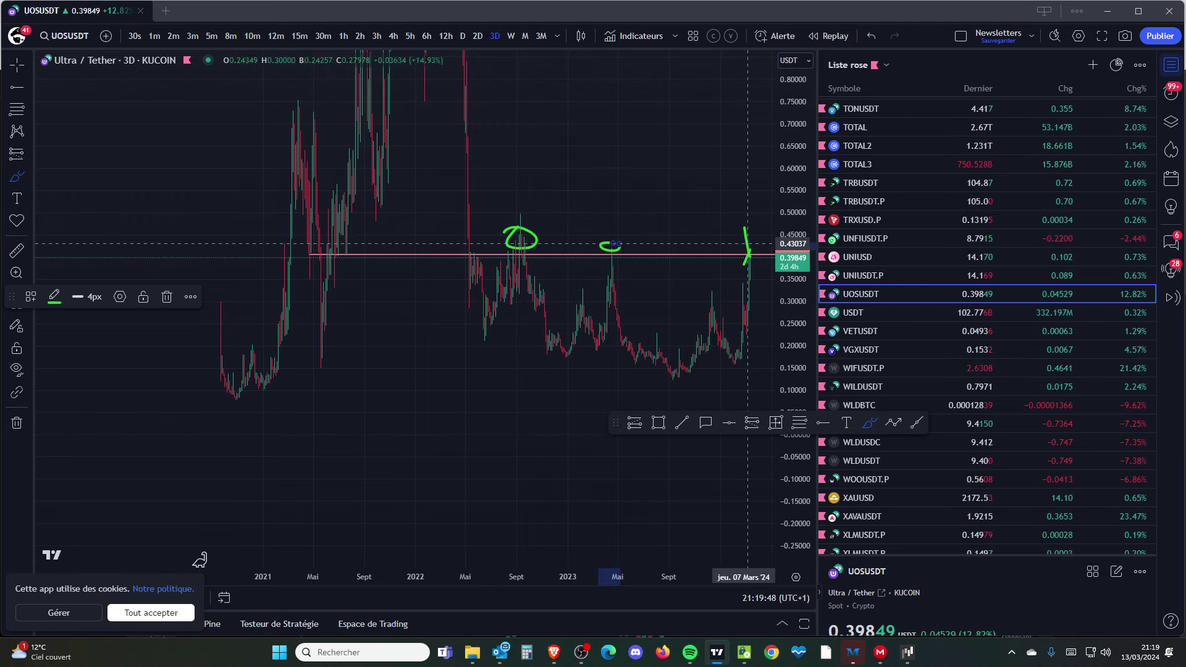
Brush an arc over the September 2022 peak on the UOSUSDT chart, reaching about 0.53
scroll(733, 245, up, 5)
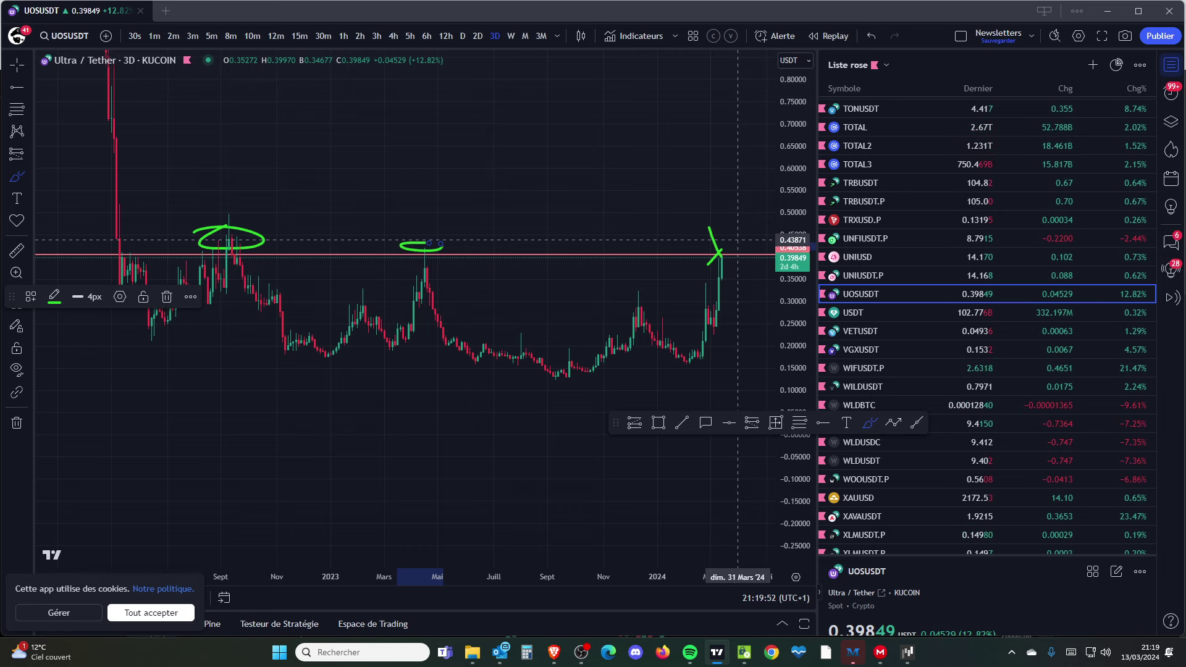
scroll(738, 239, down, 5)
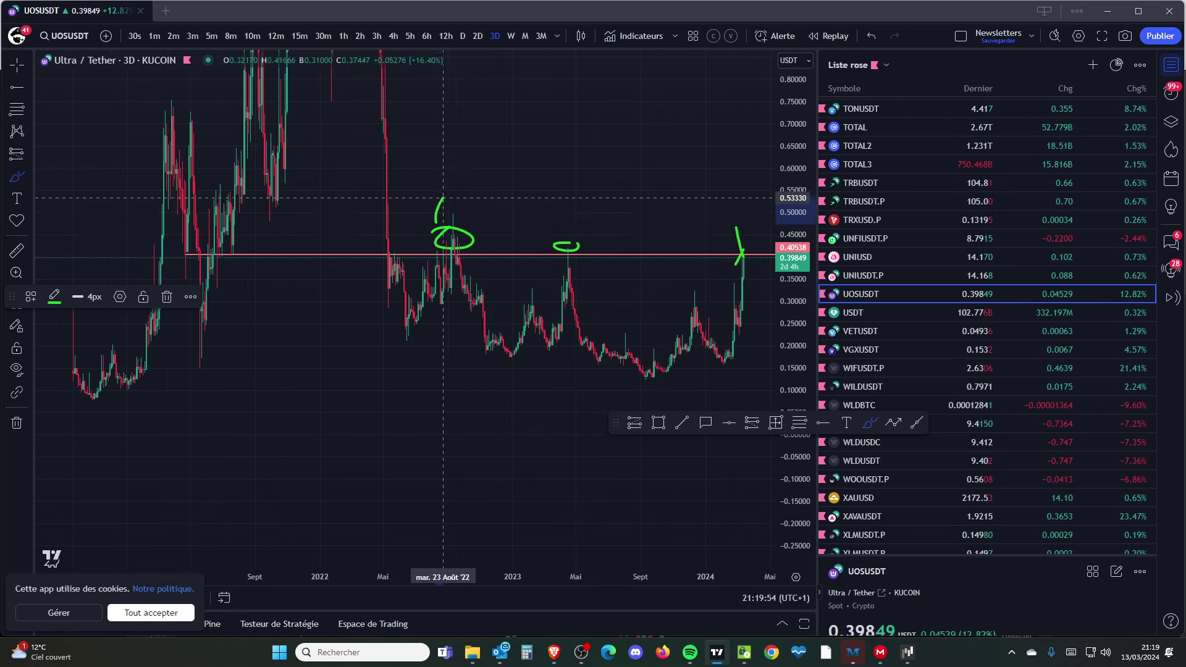
drag(443, 198, 478, 229)
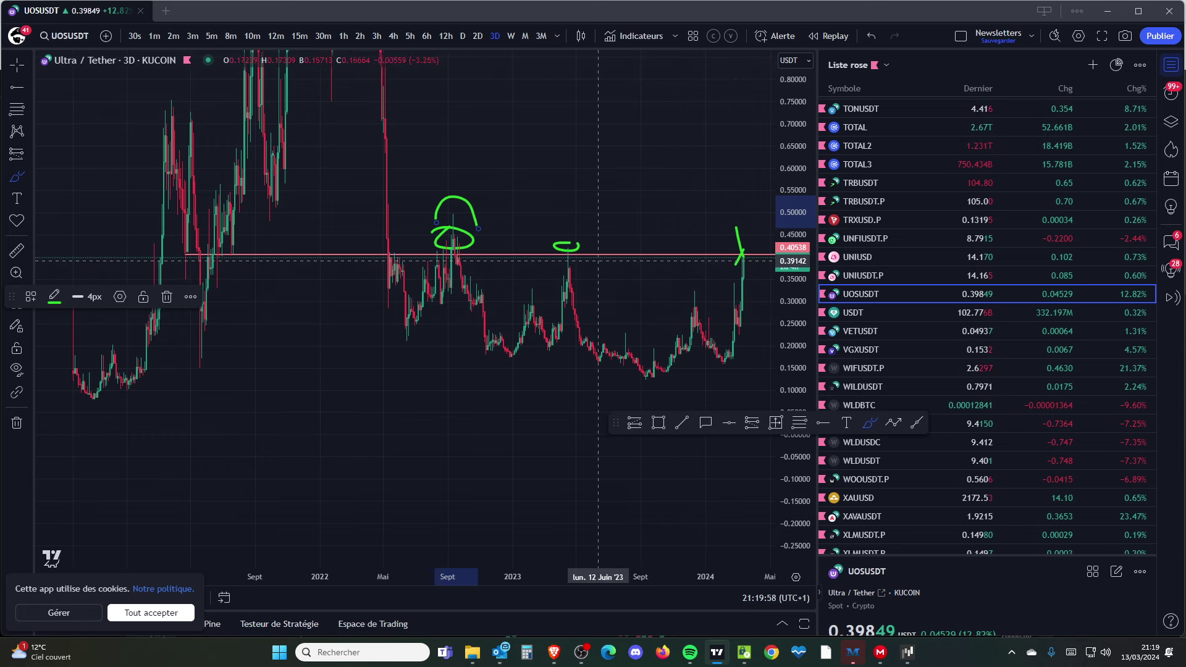
scroll(568, 261, up, 4)
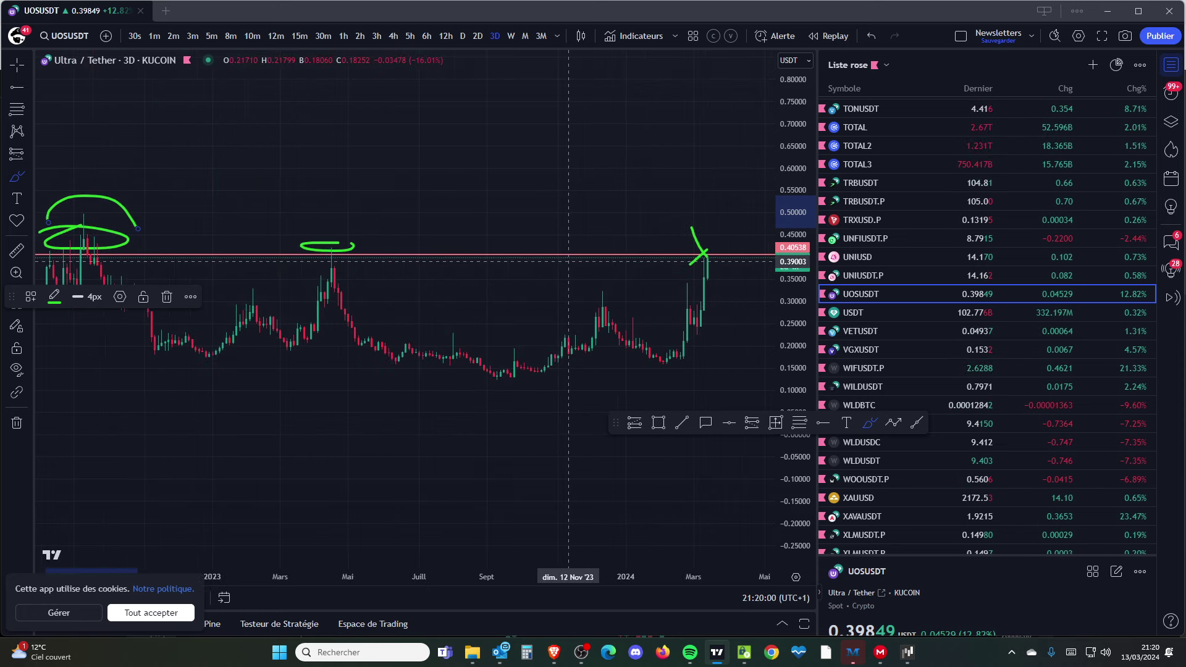
scroll(569, 260, up, 4)
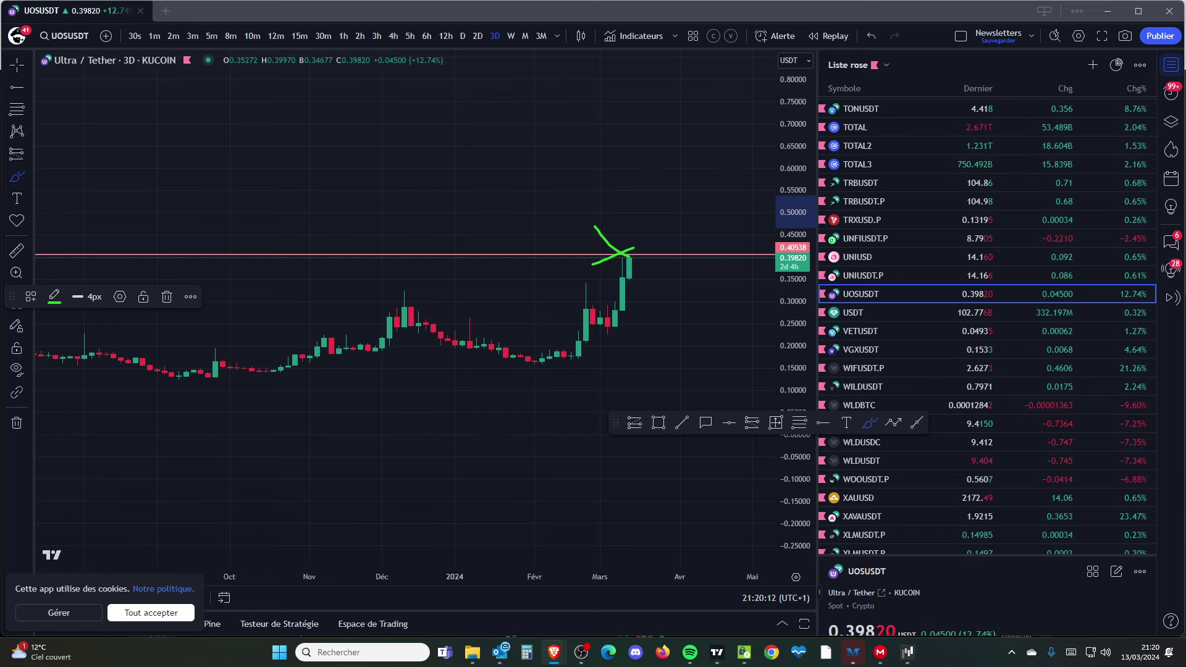
Open the BINANCE SOLUSD chart from the watchlist and examine its latest candles on the 2-hour timeframe
scroll(987, 326, down, 2)
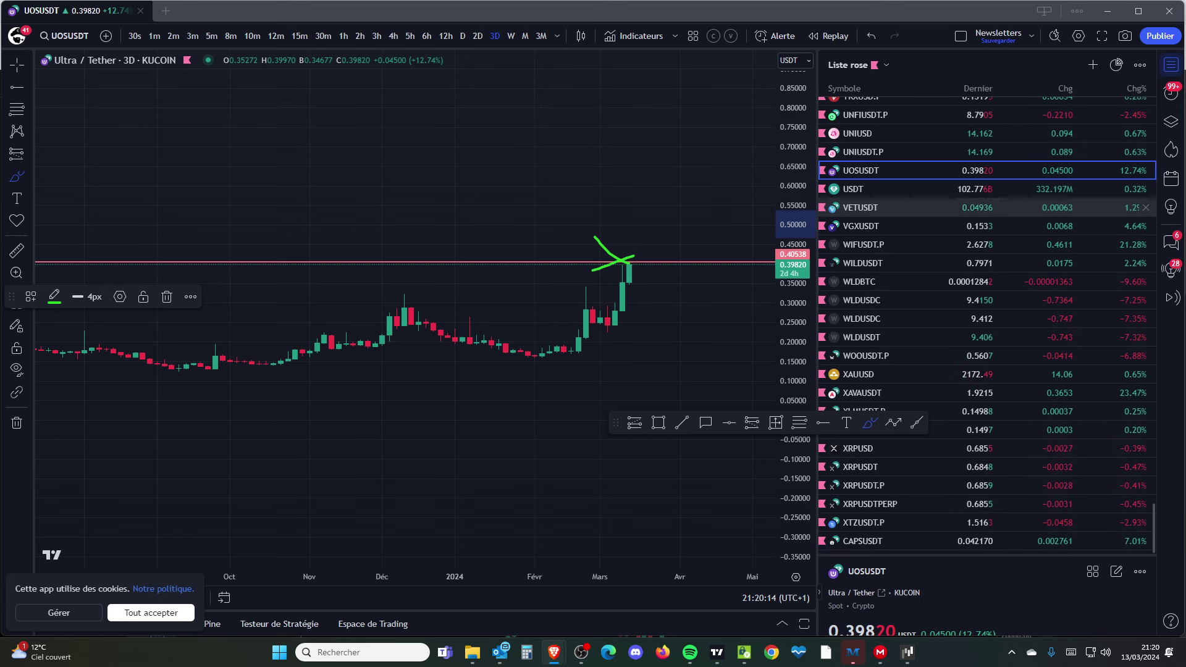
scroll(986, 337, up, 4)
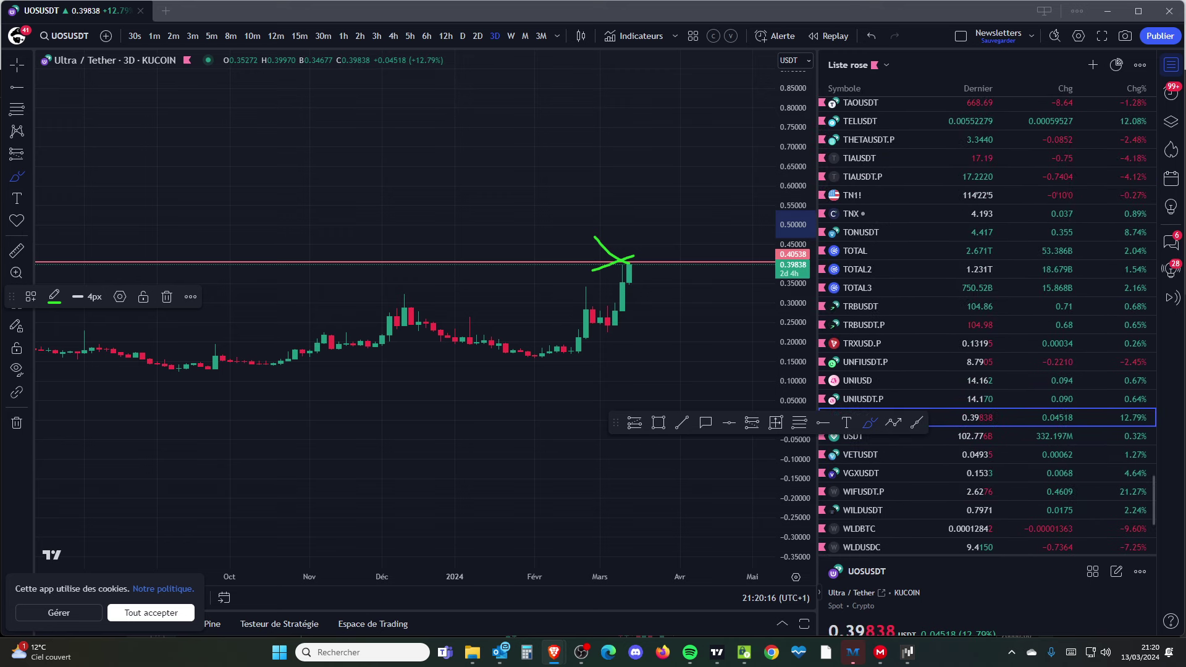
scroll(986, 326, up, 5)
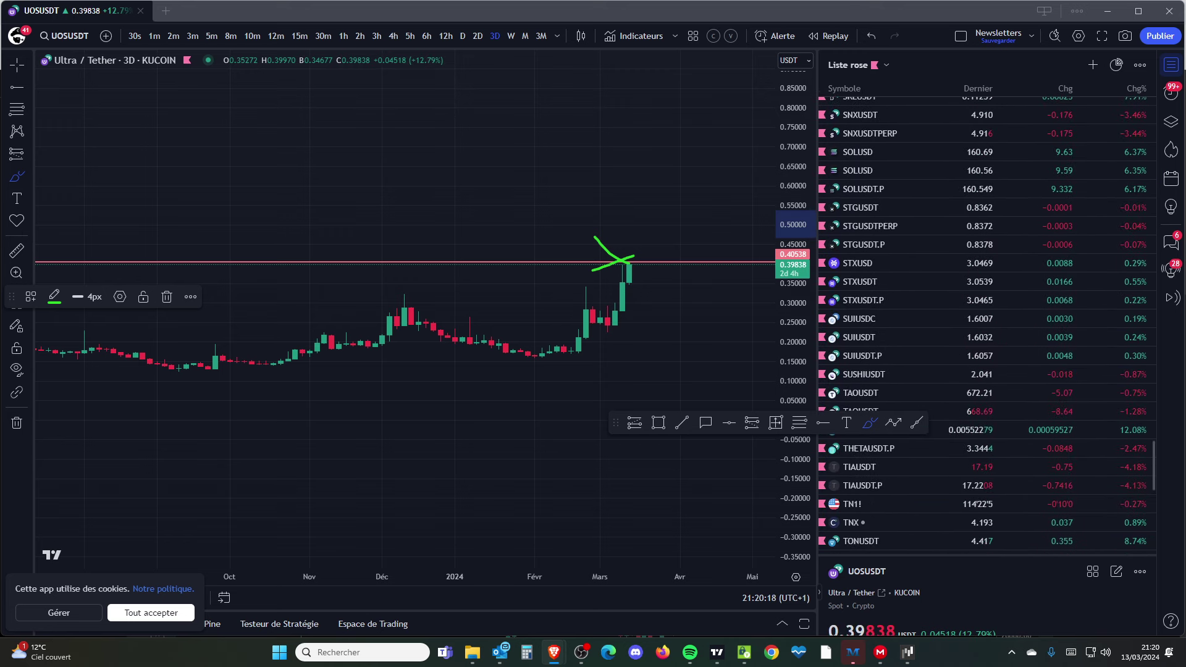
click(982, 171)
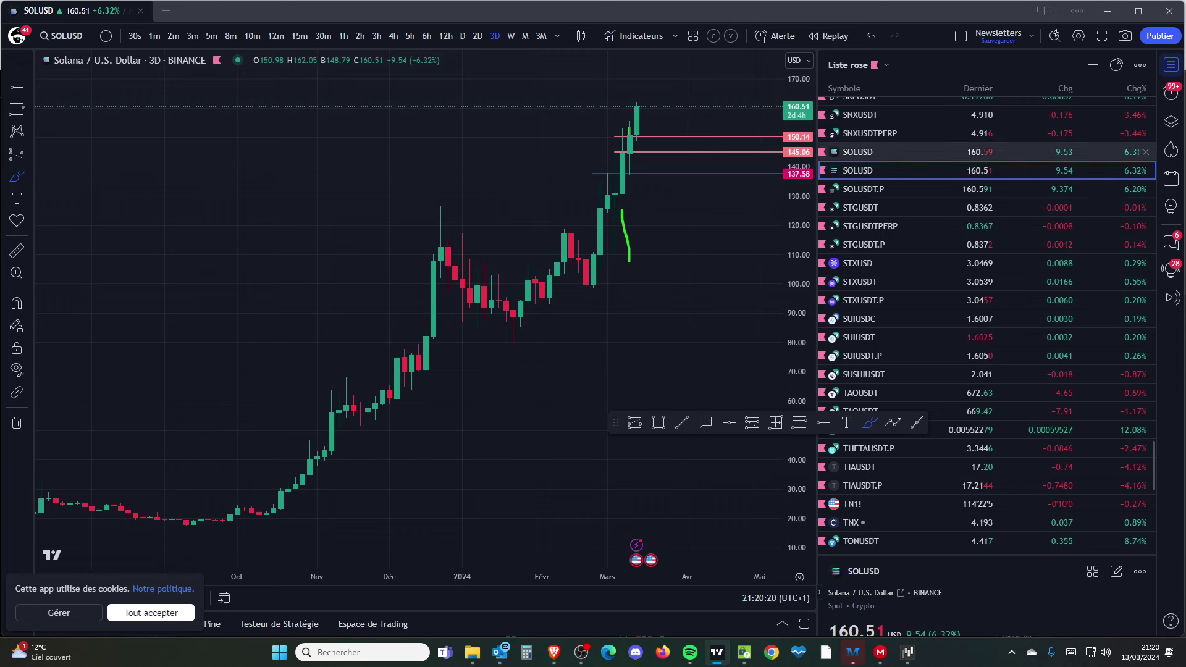
click(360, 36)
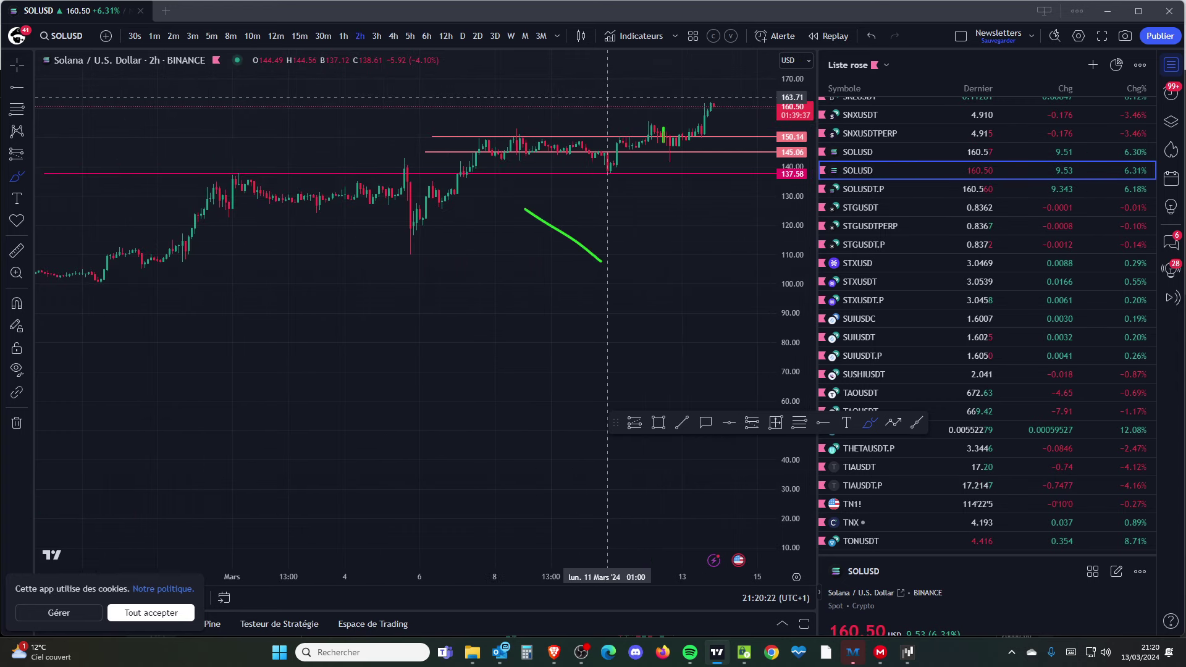
scroll(607, 97, up, 6)
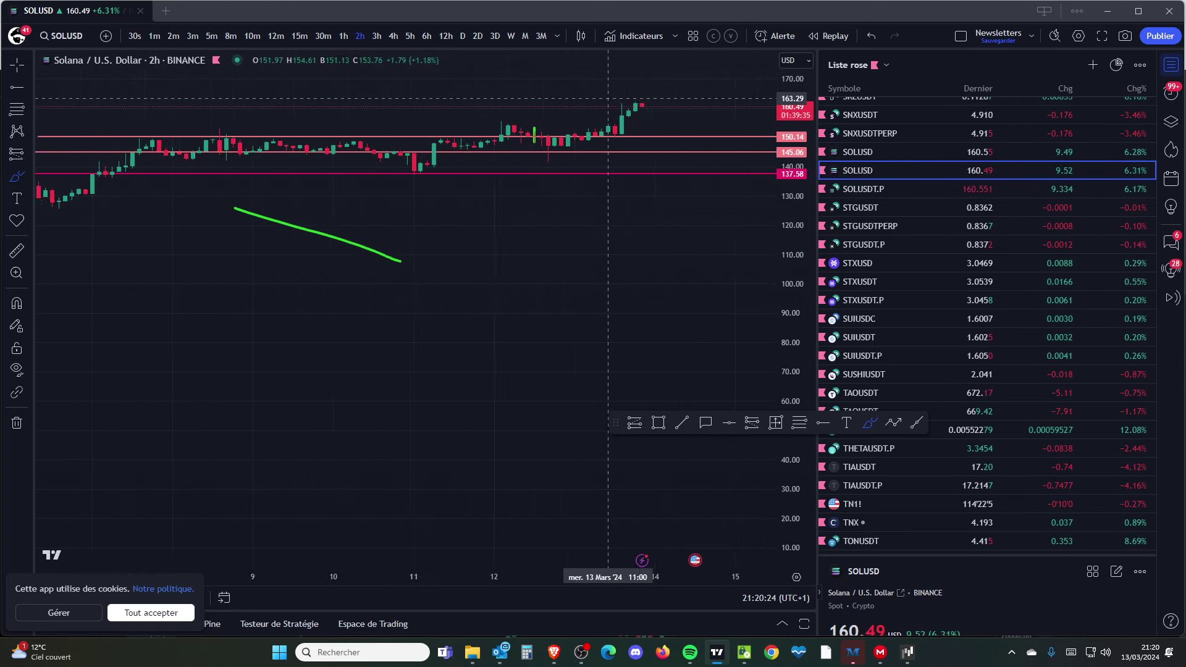
scroll(607, 98, up, 4)
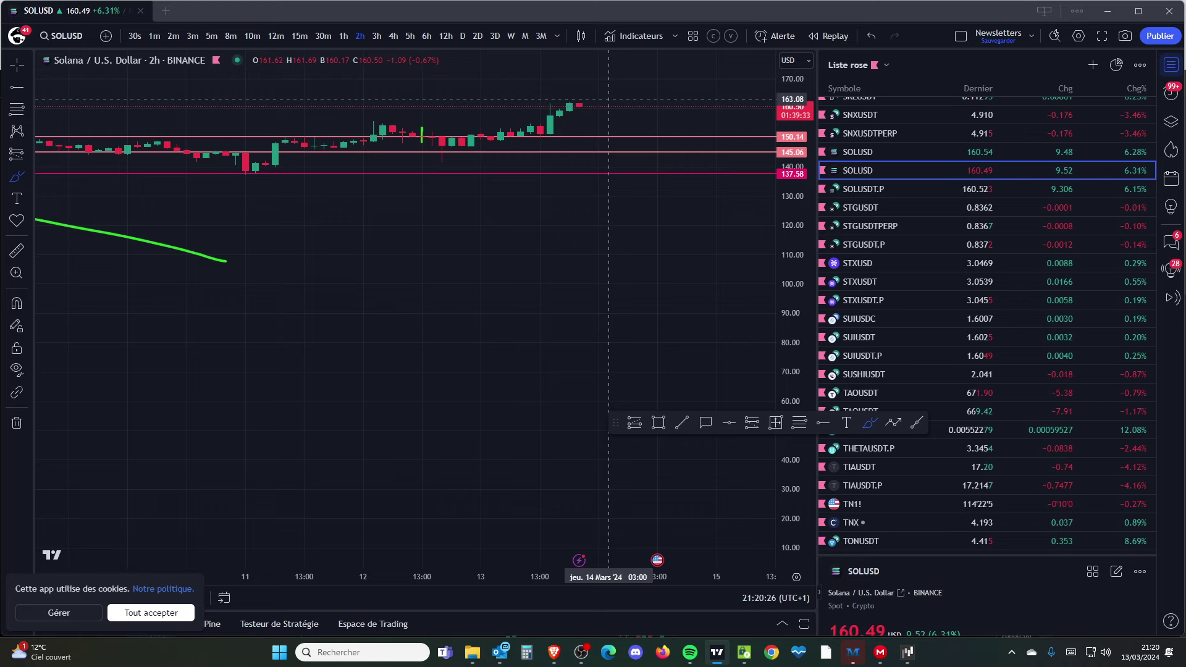
scroll(608, 99, up, 3)
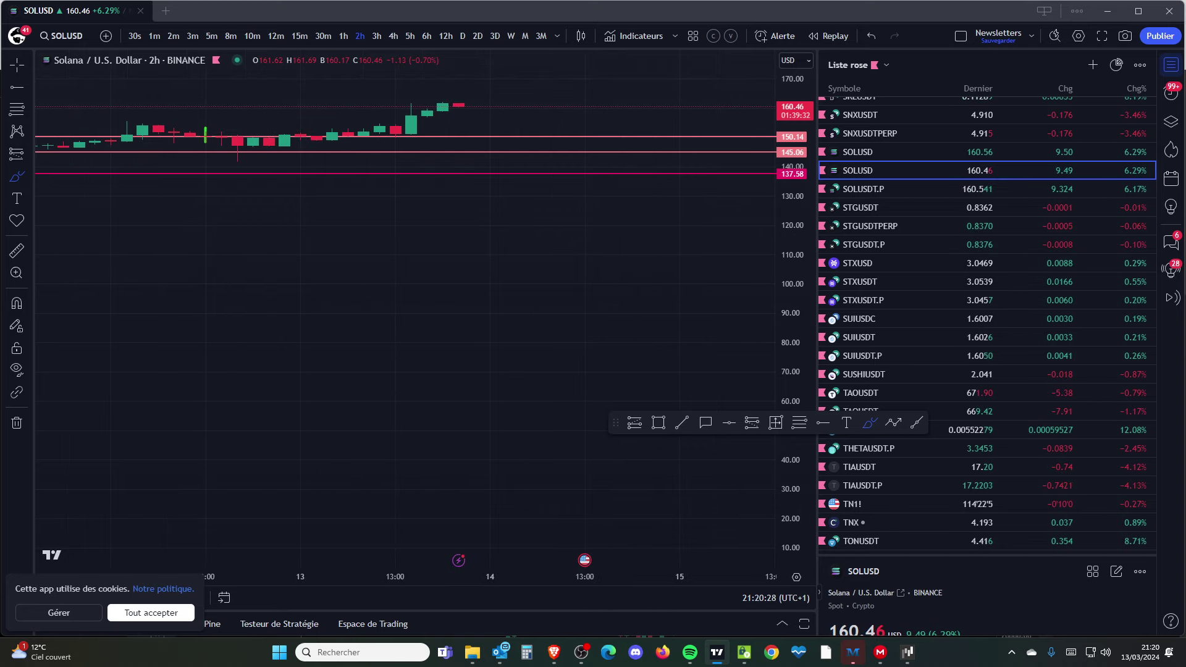
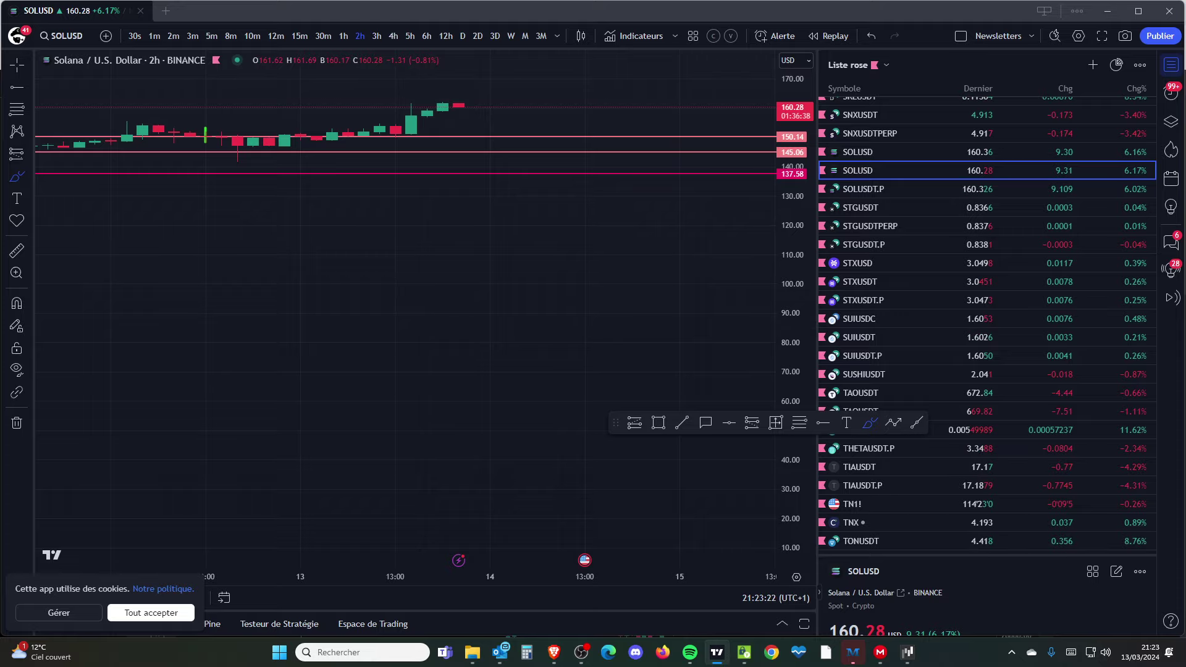
Open the BINANCE AAVEUSDT chart from the watchlist on the weekly timeframe with its candles back to 2020 in view
scroll(986, 325, up, 15)
scroll(401, 309, up, 3)
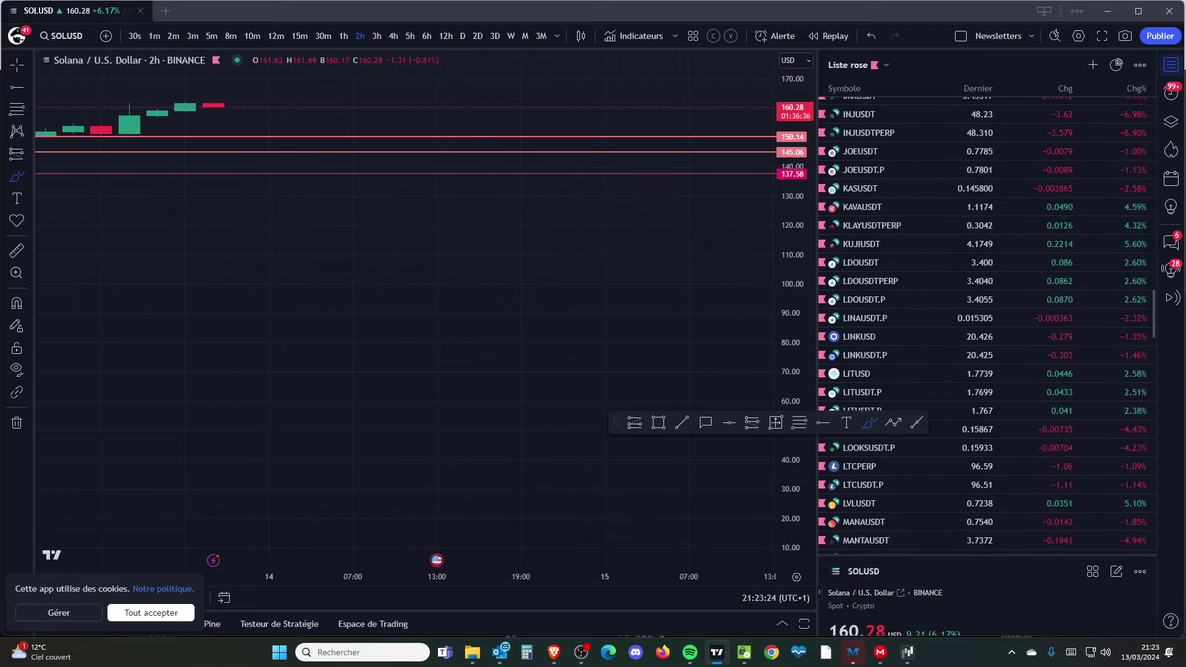
scroll(986, 239, up, 20)
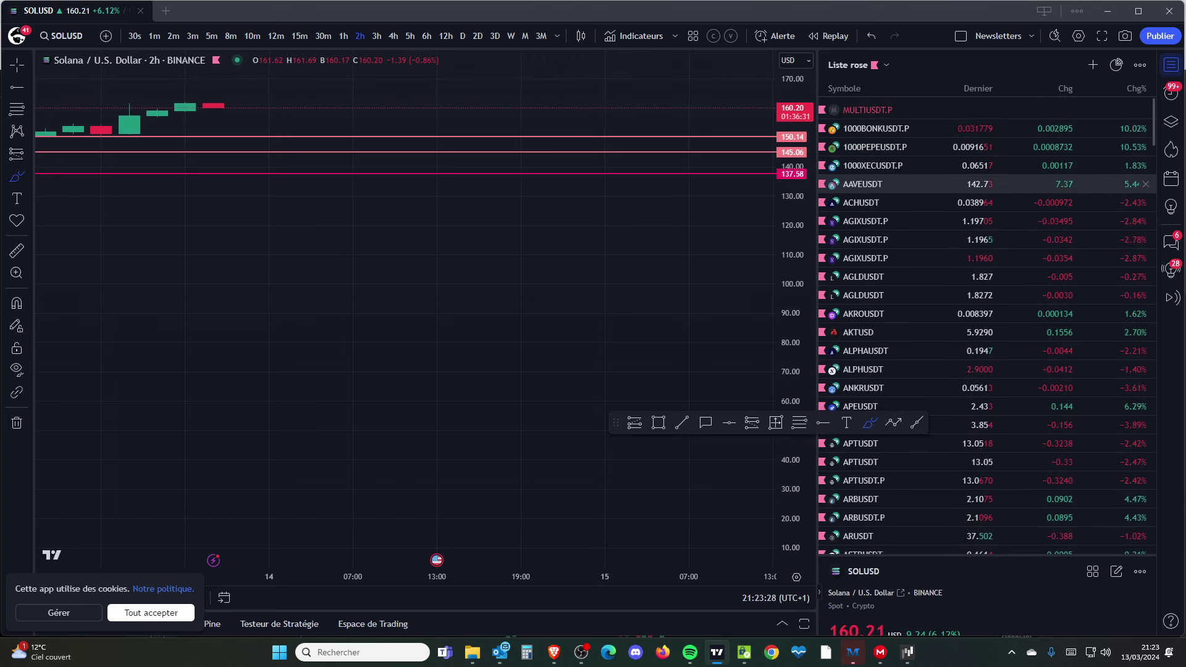
click(926, 184)
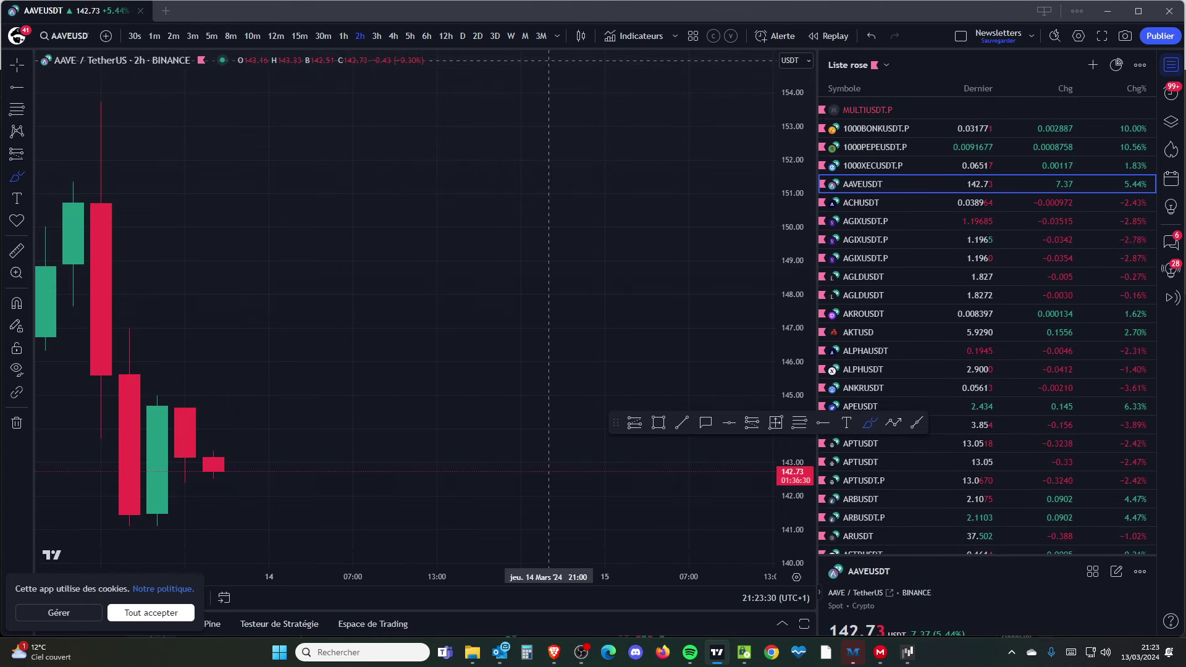
click(525, 35)
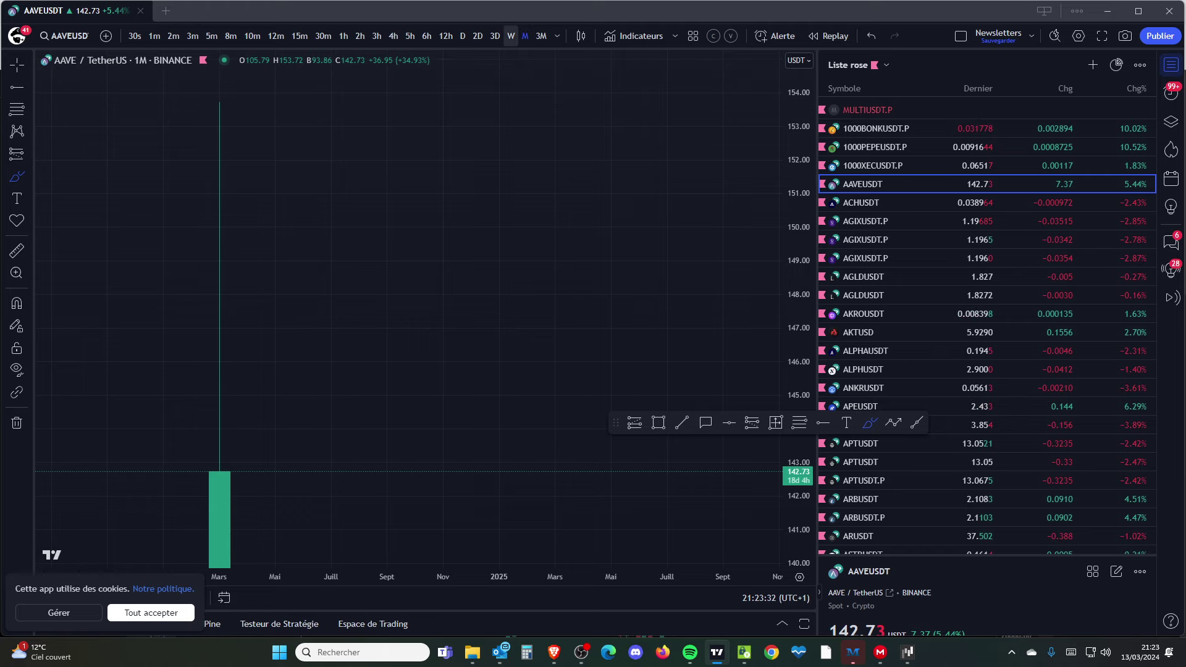
click(511, 36)
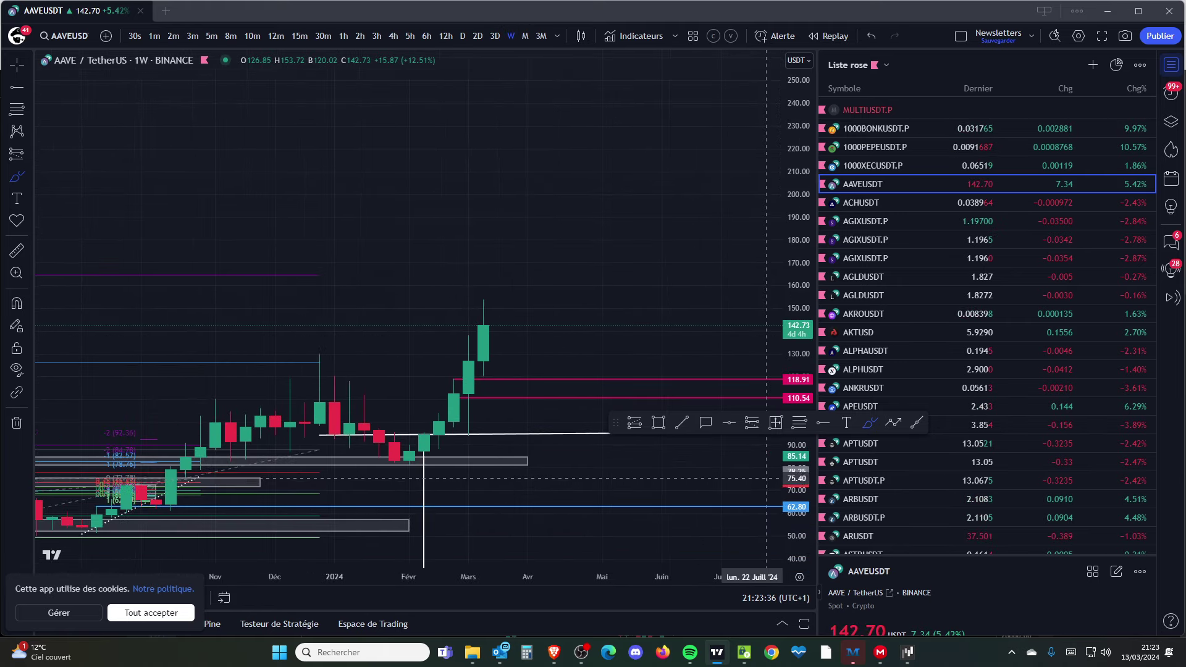
scroll(424, 479, down, 10)
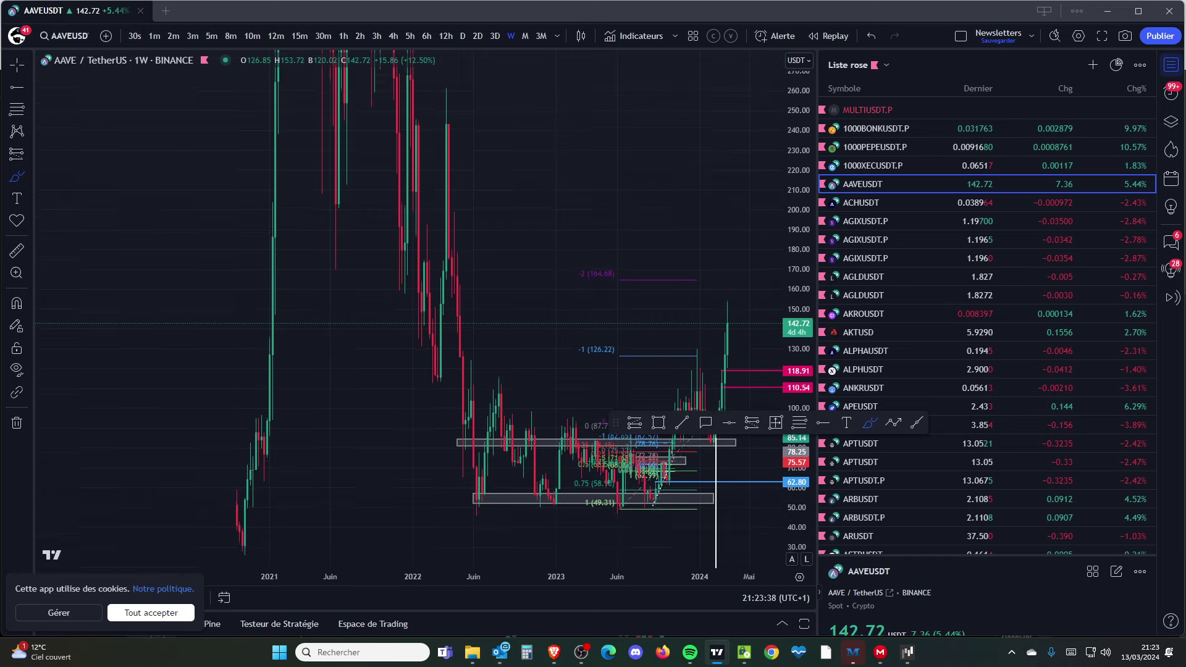
Compress the AAVEUSDT price scale to fit the 2021 highs and remove all existing drawings from the chart
drag(715, 567, 715, 574)
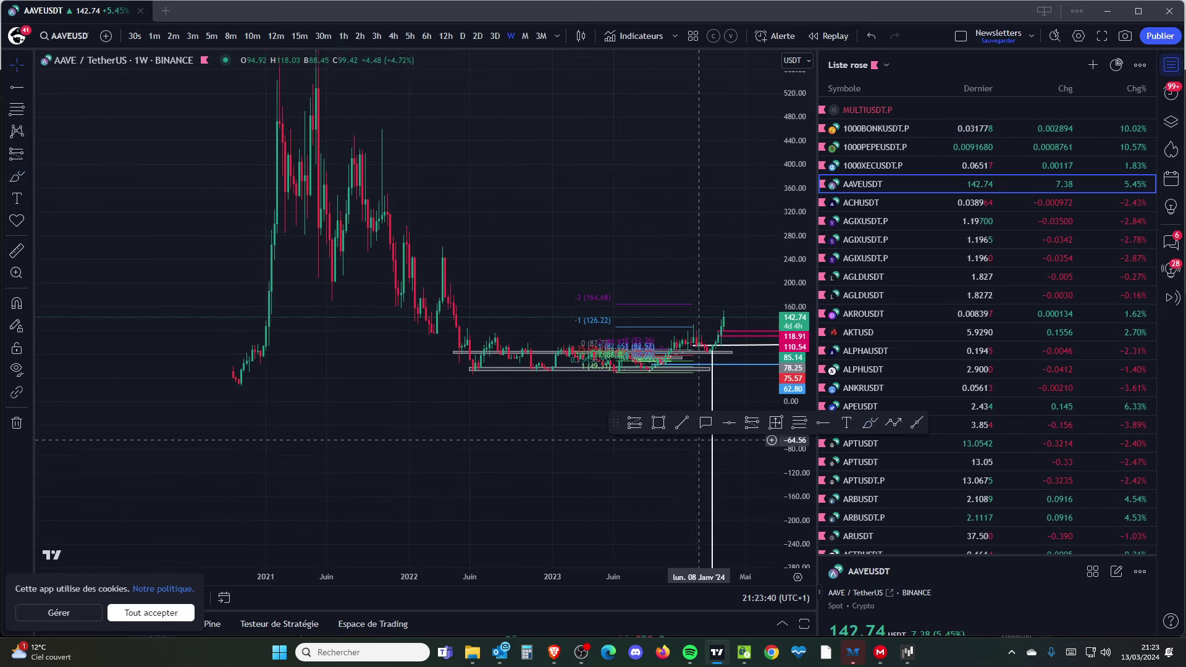
right_click(603, 442)
click(690, 500)
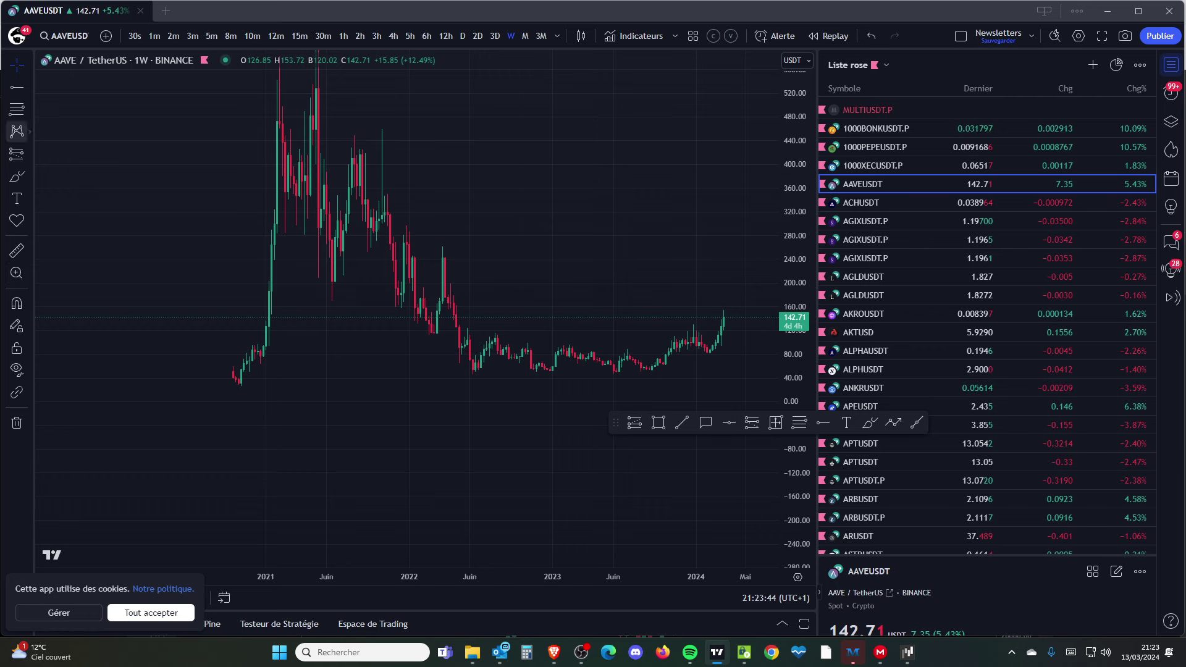
Draw a Fibonacci retracement on AAVEUSDT from about 114.50 in late November 2021 to about 260.25 in mid-May 2022
click(17, 108)
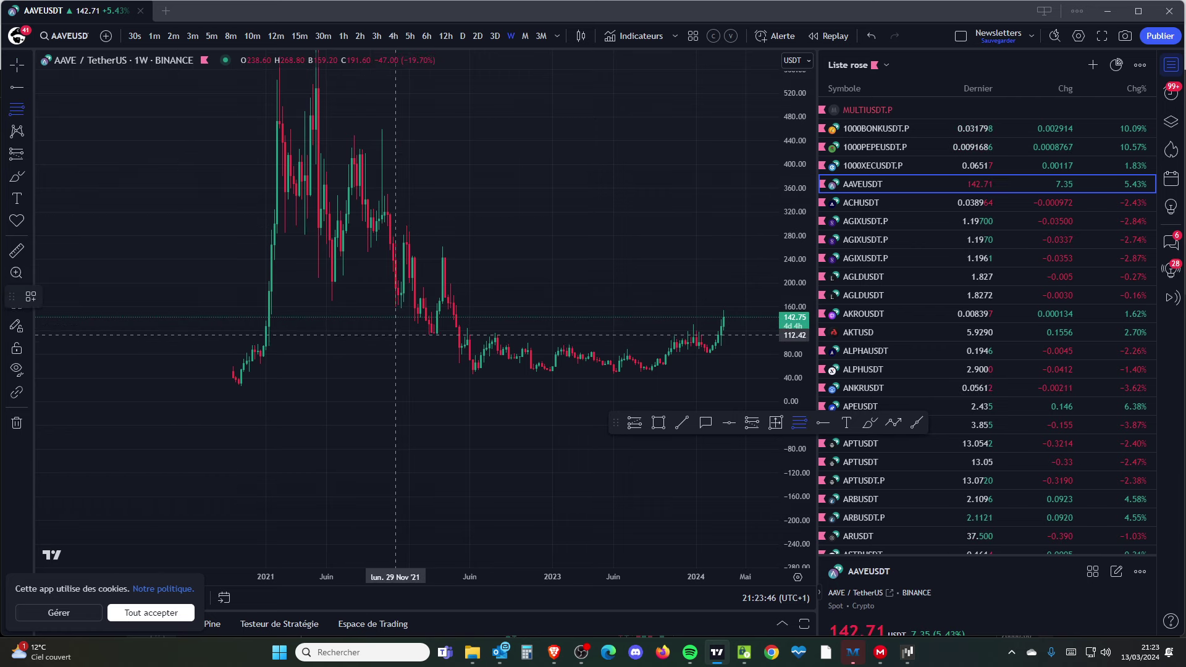
click(395, 333)
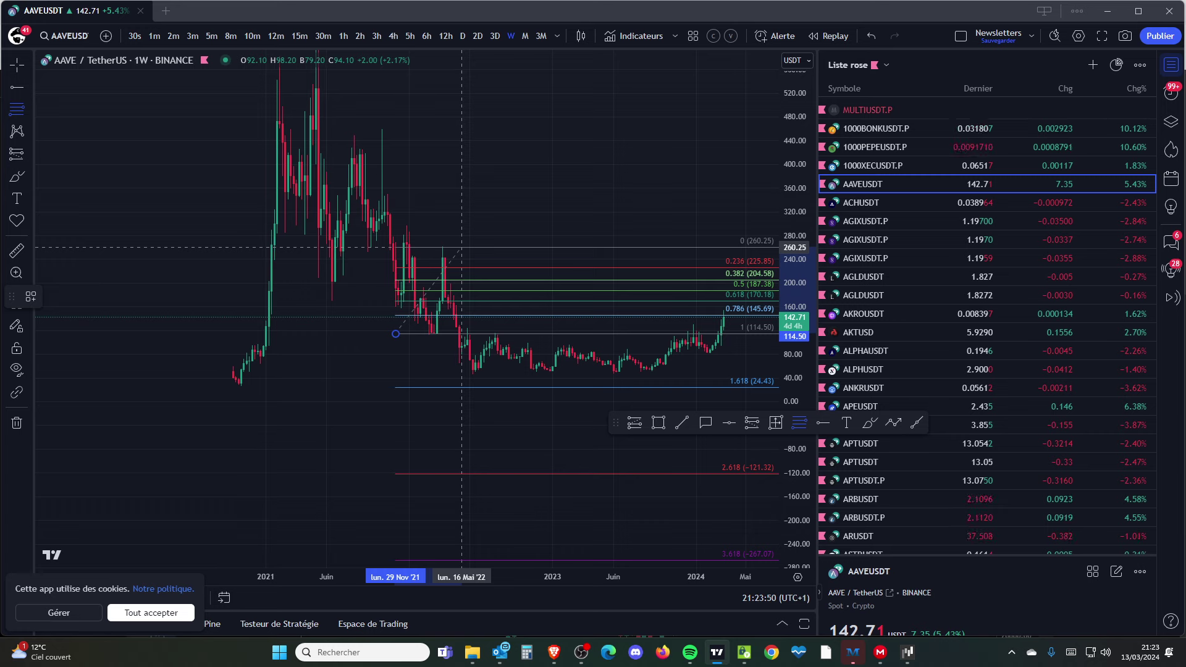
click(461, 247)
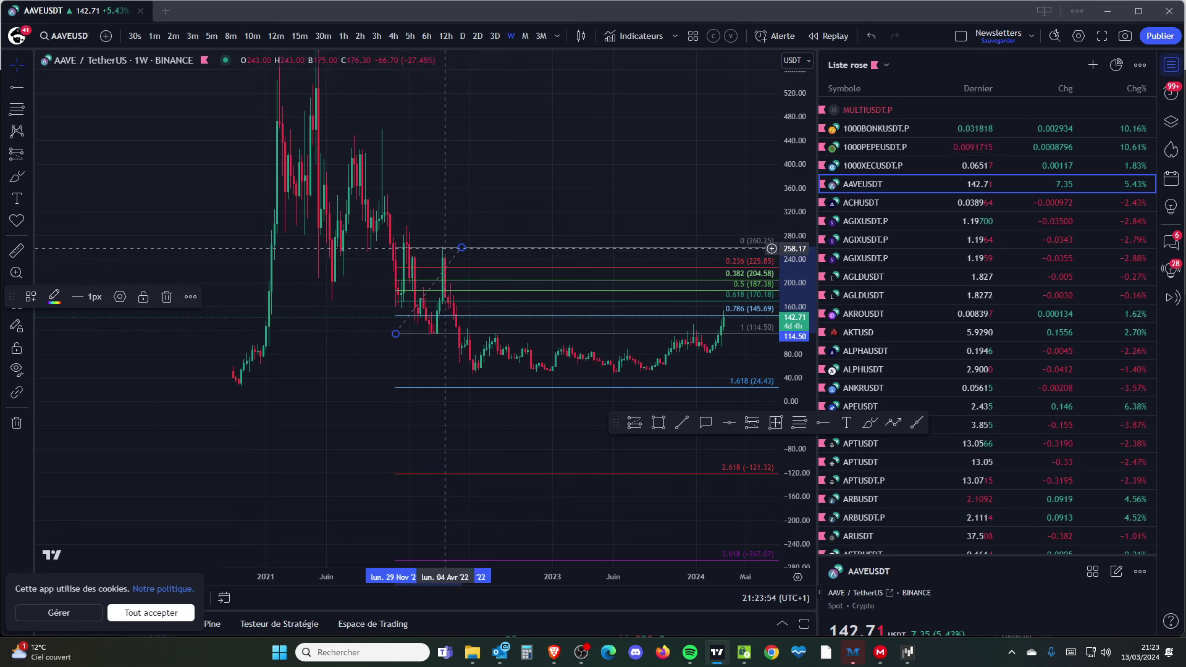
drag(445, 249, 213, 266)
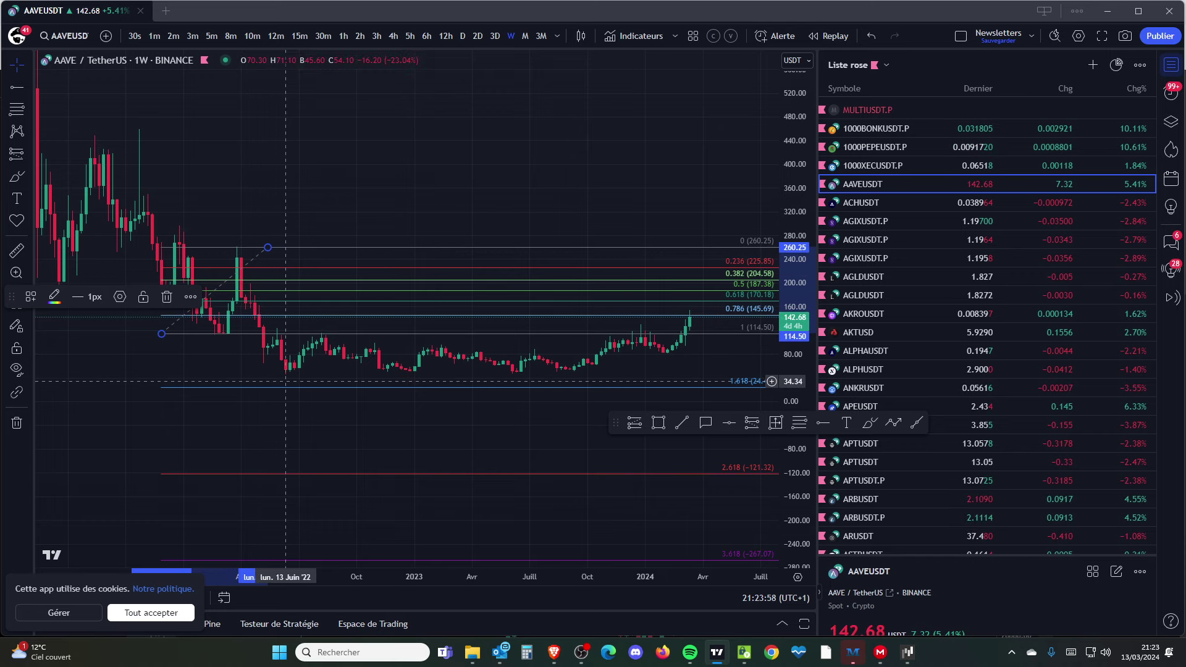
drag(285, 381, 452, 381)
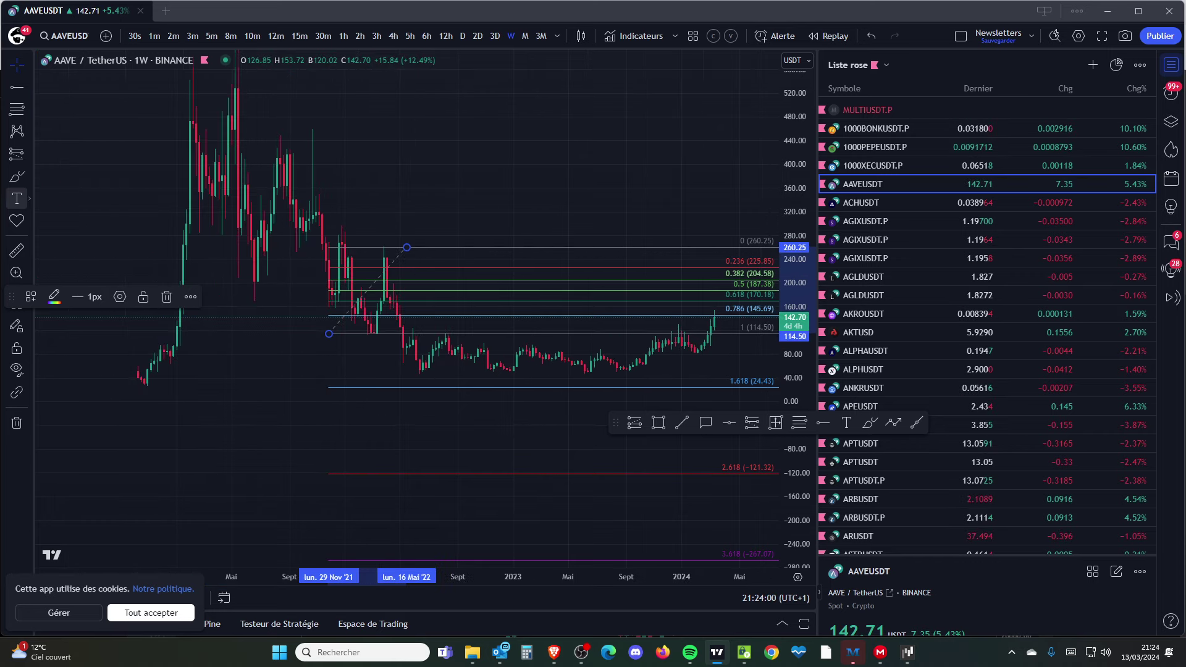
Brush a wavy line under the 2022–2024 AAVEUSDT lows and a nearly horizontal line across the highs near the 114.50 Fibonacci level
click(16, 177)
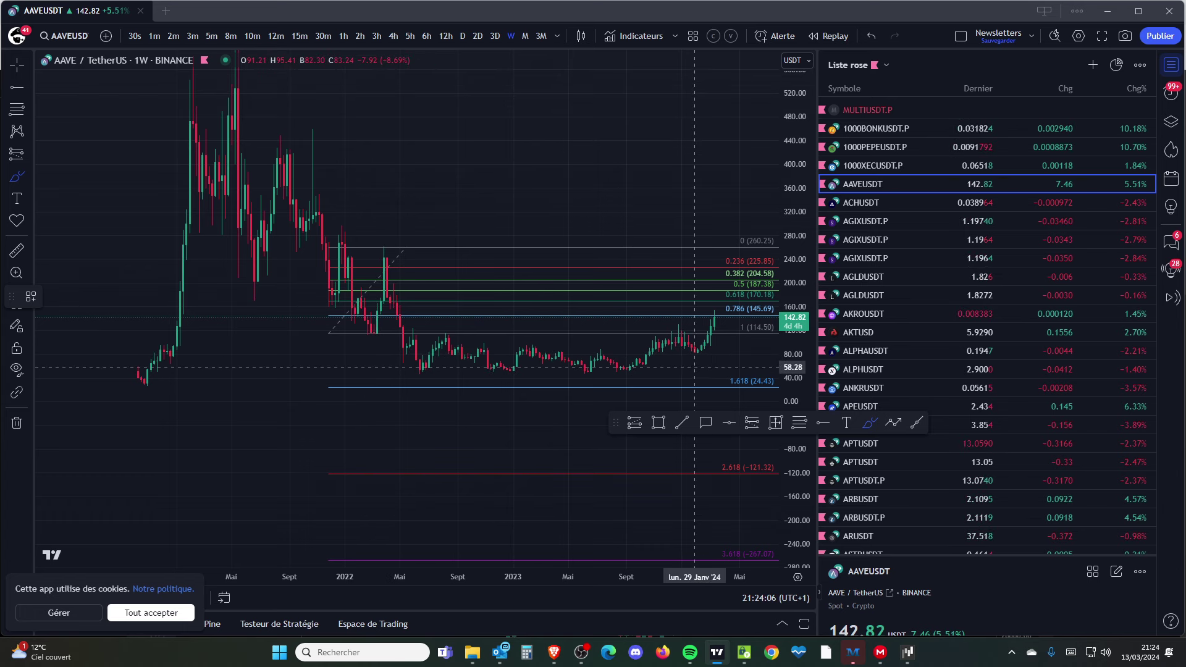
mouse_move(451, 371)
mouse_down()
mouse_move(577, 381)
mouse_move(722, 354)
mouse_up()
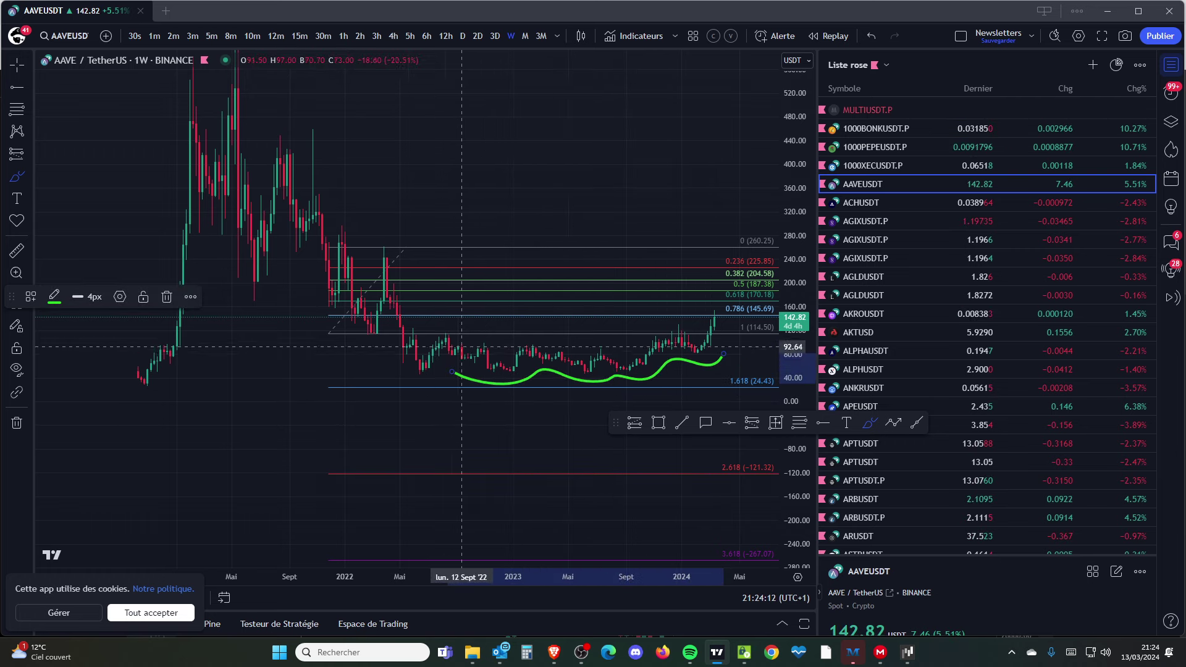
drag(409, 328, 758, 337)
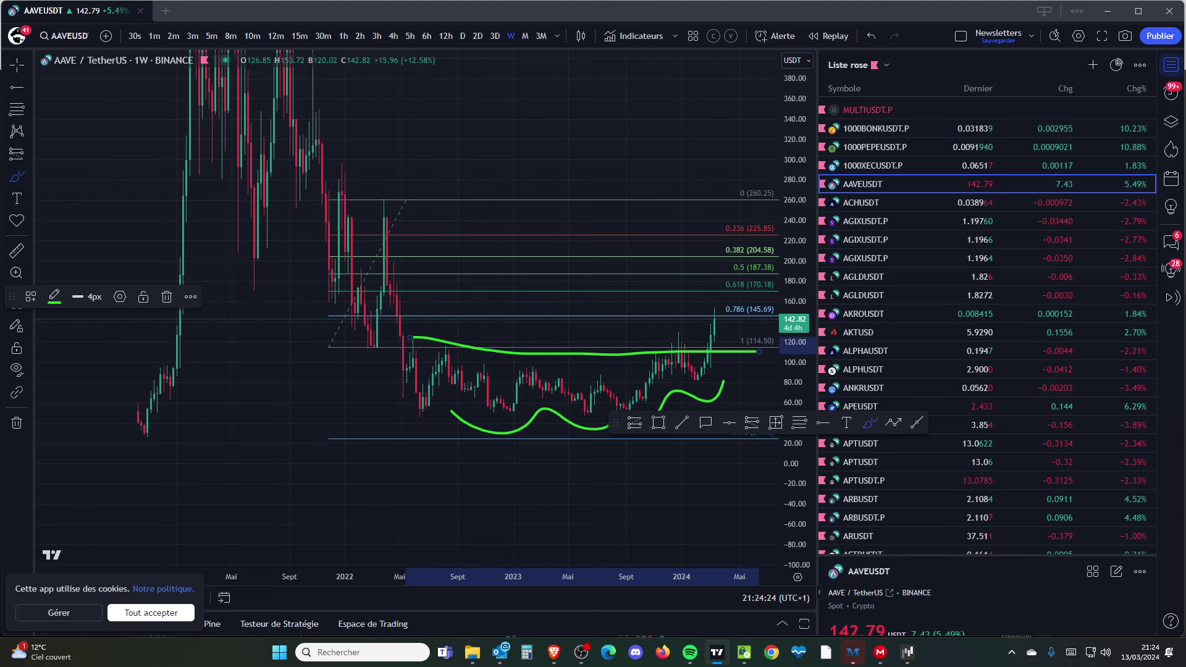
Draw an upward arrow marker from about 112.89 to 257.41, then move it onto the early 2021 rally with its tip at about 181.80
click(29, 177)
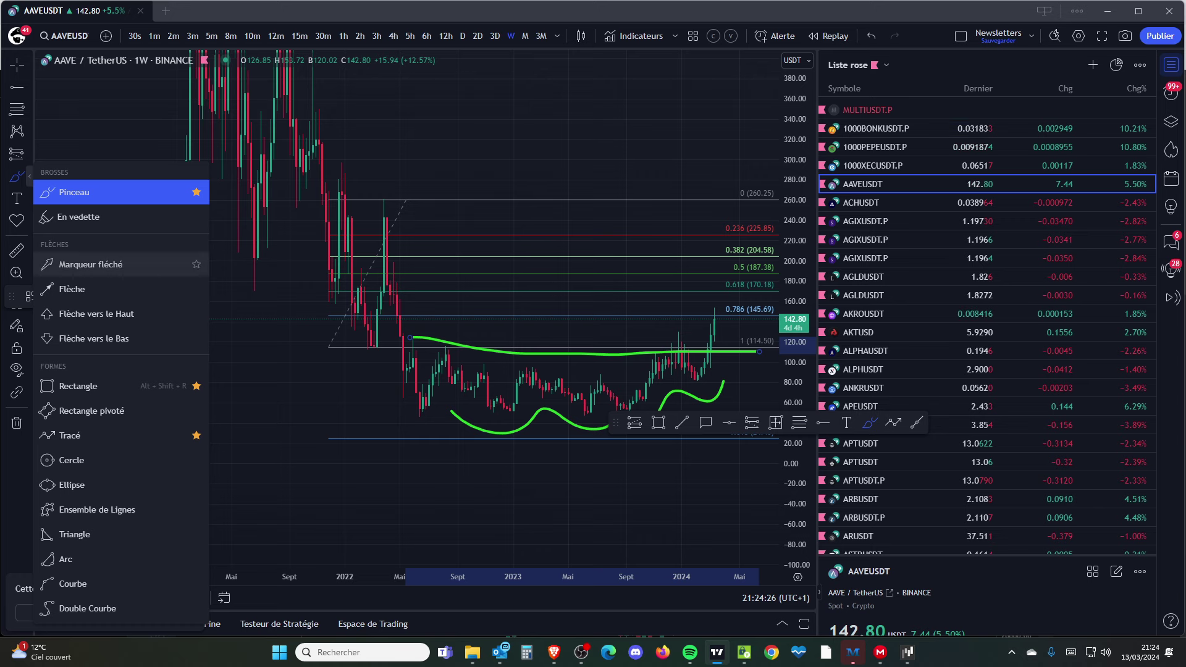
click(91, 265)
drag(376, 350, 387, 202)
scroll(458, 259, up, 3)
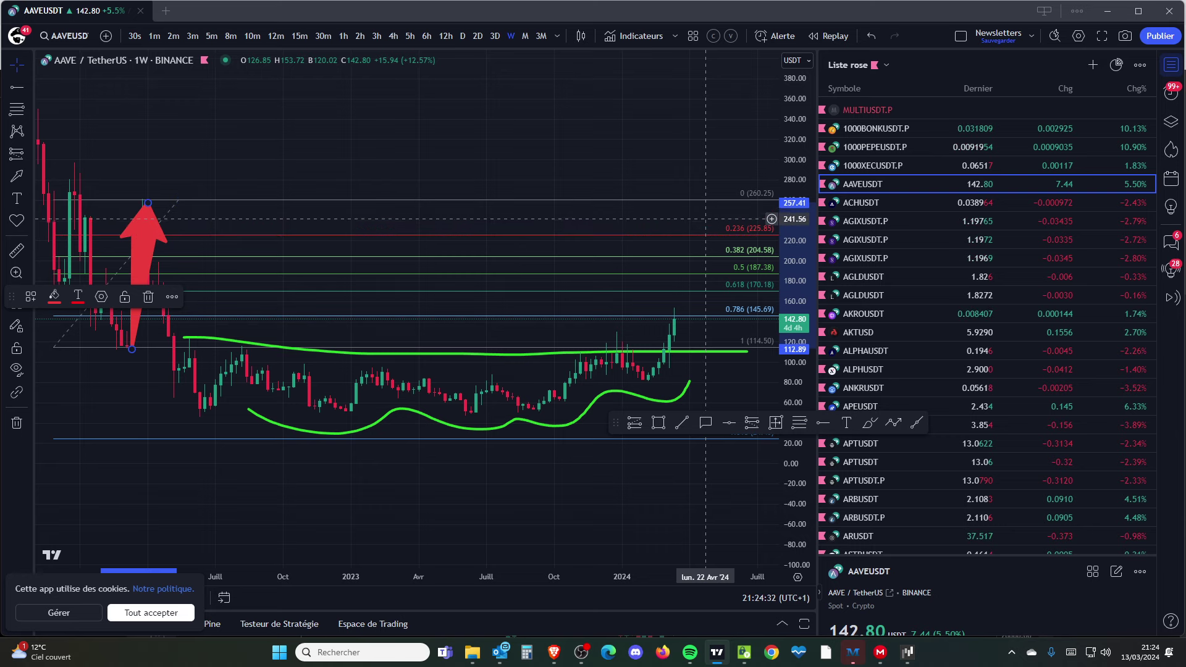
scroll(707, 205, down, 2)
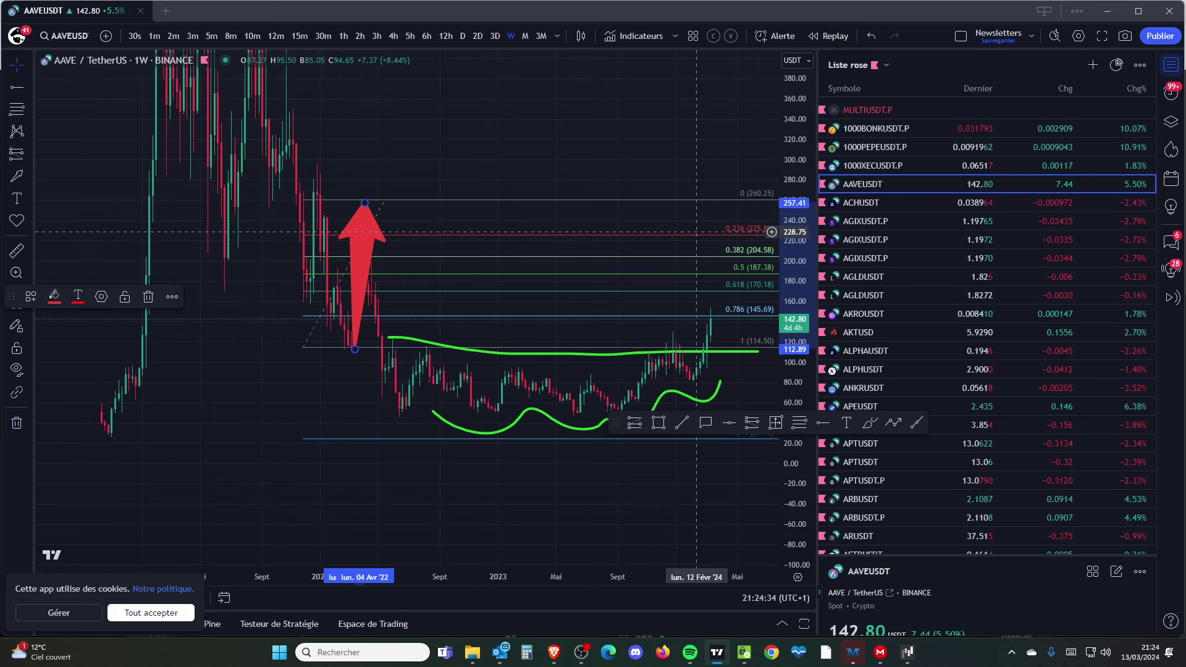
drag(358, 219, 139, 296)
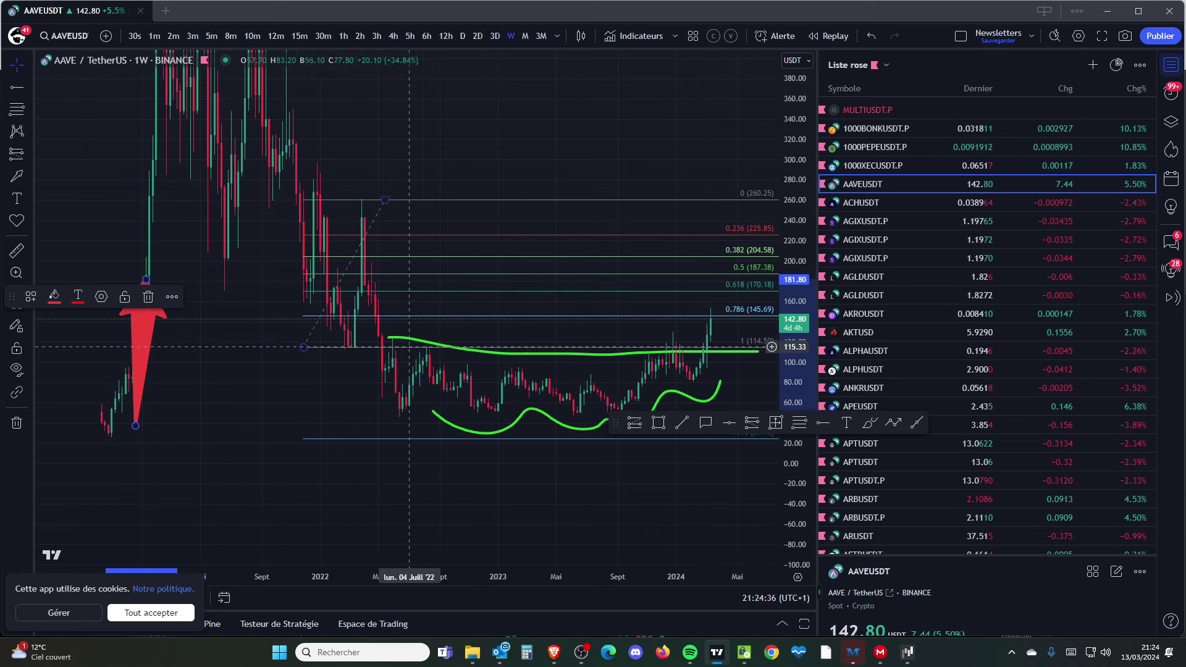
Switch AAVEUSDT to the daily timeframe and examine the latest candles around the upper brush line
click(462, 35)
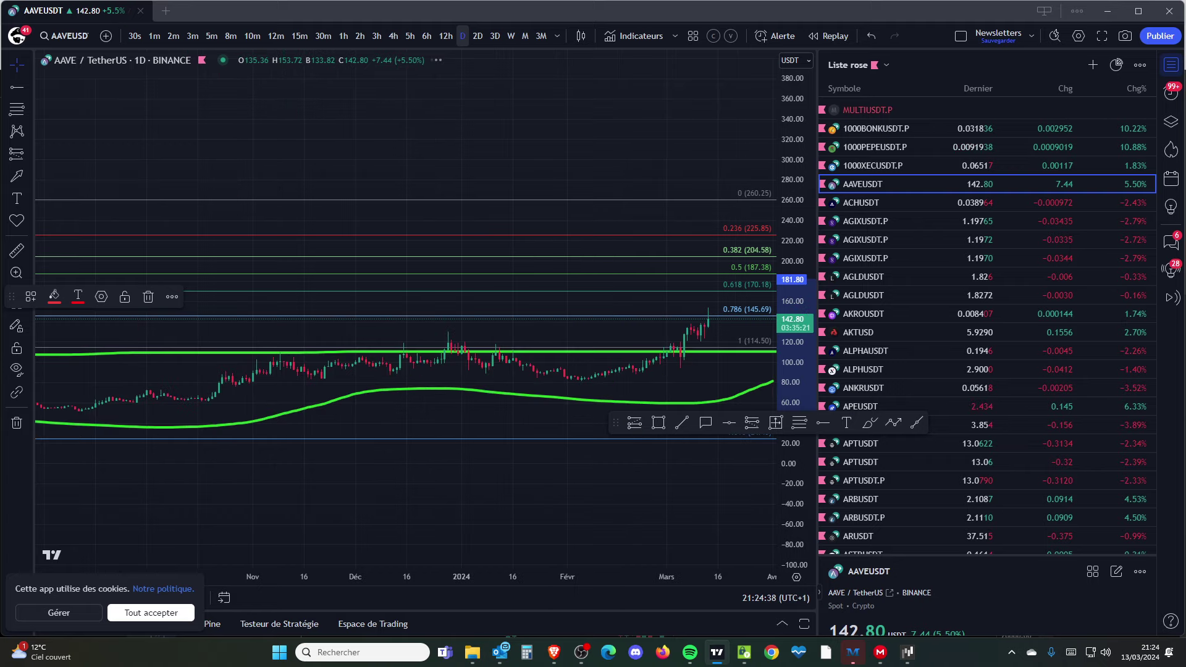
scroll(619, 194, down, 3)
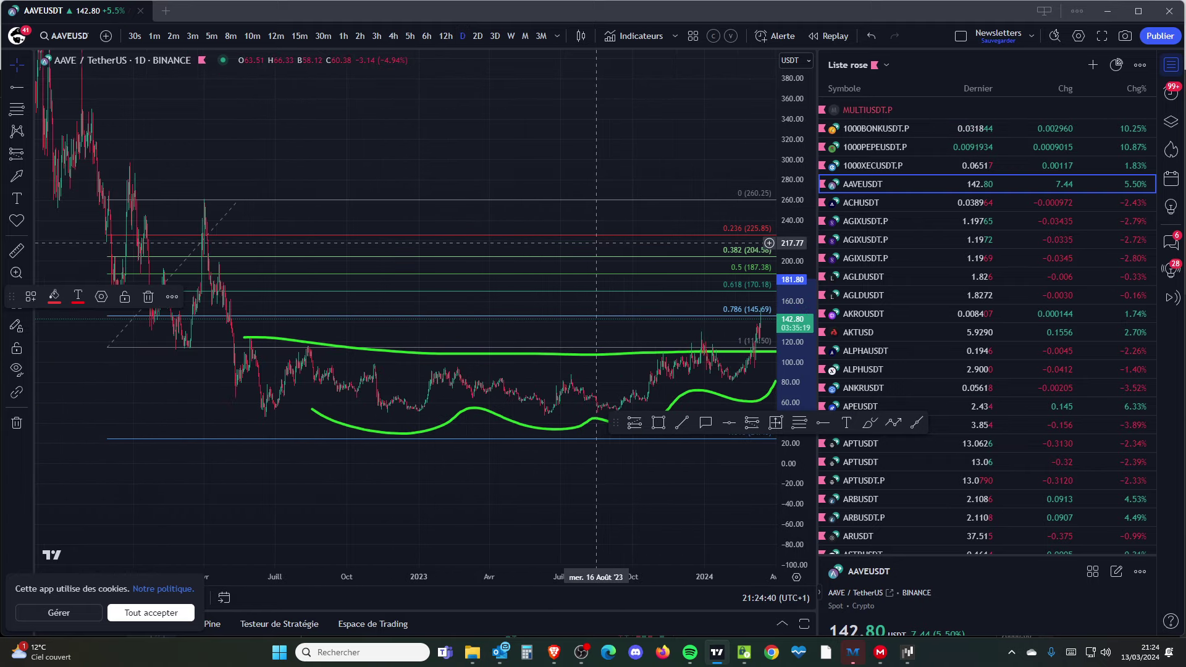
scroll(596, 278, up, 2)
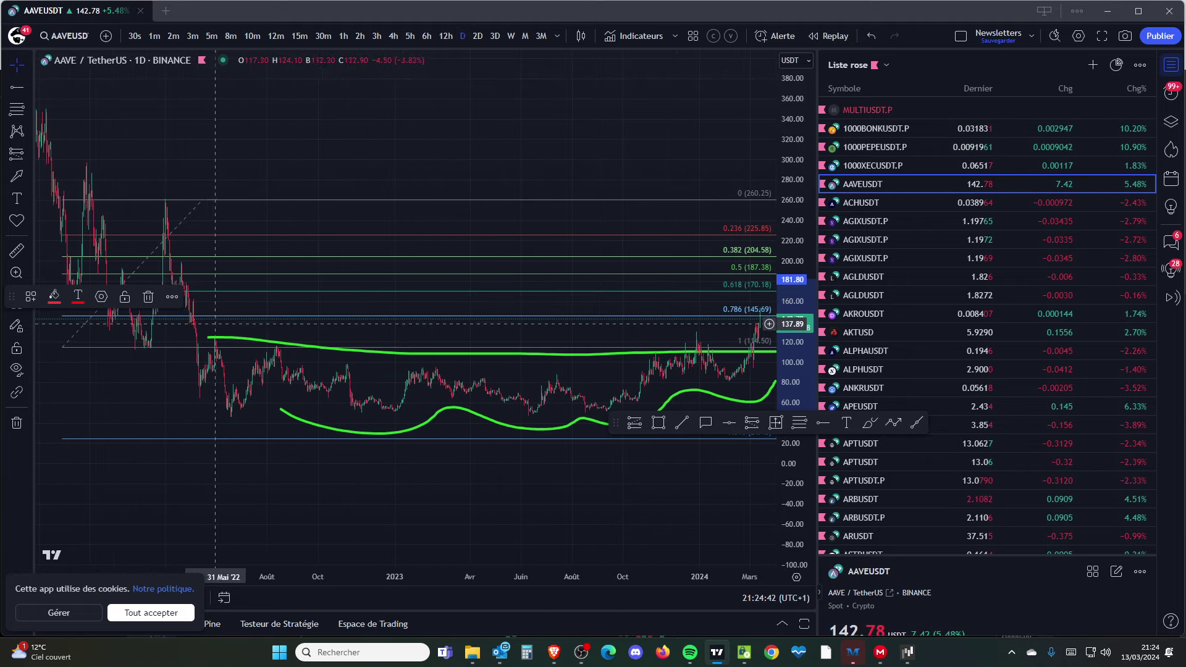
scroll(744, 338, up, 1)
scroll(744, 339, up, 2)
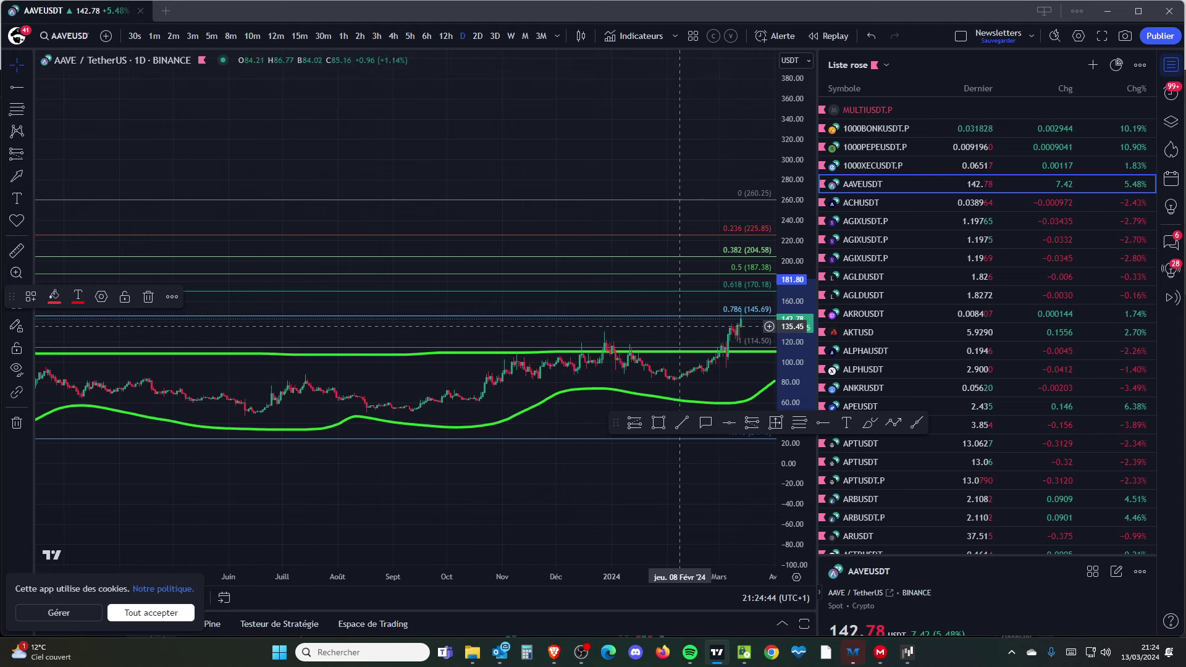
drag(702, 333, 562, 357)
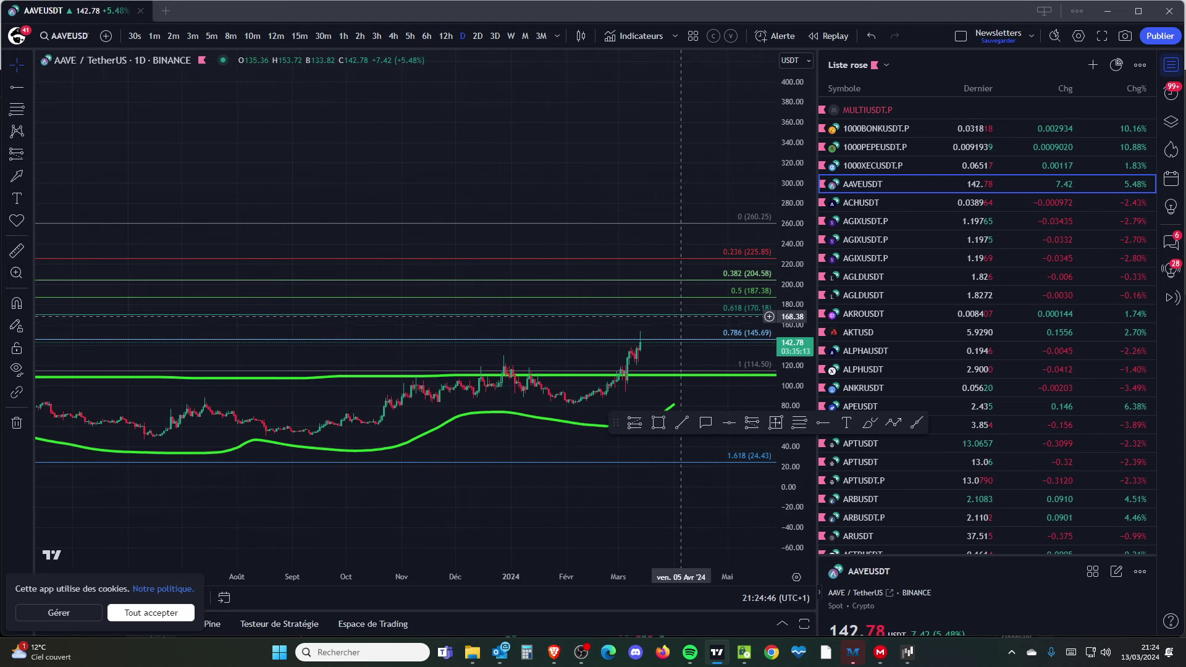
Draw a rectangle zone between about 259.85 and 250.09, spanning from late November 2020 to mid-April 2024
scroll(680, 281, down, 4)
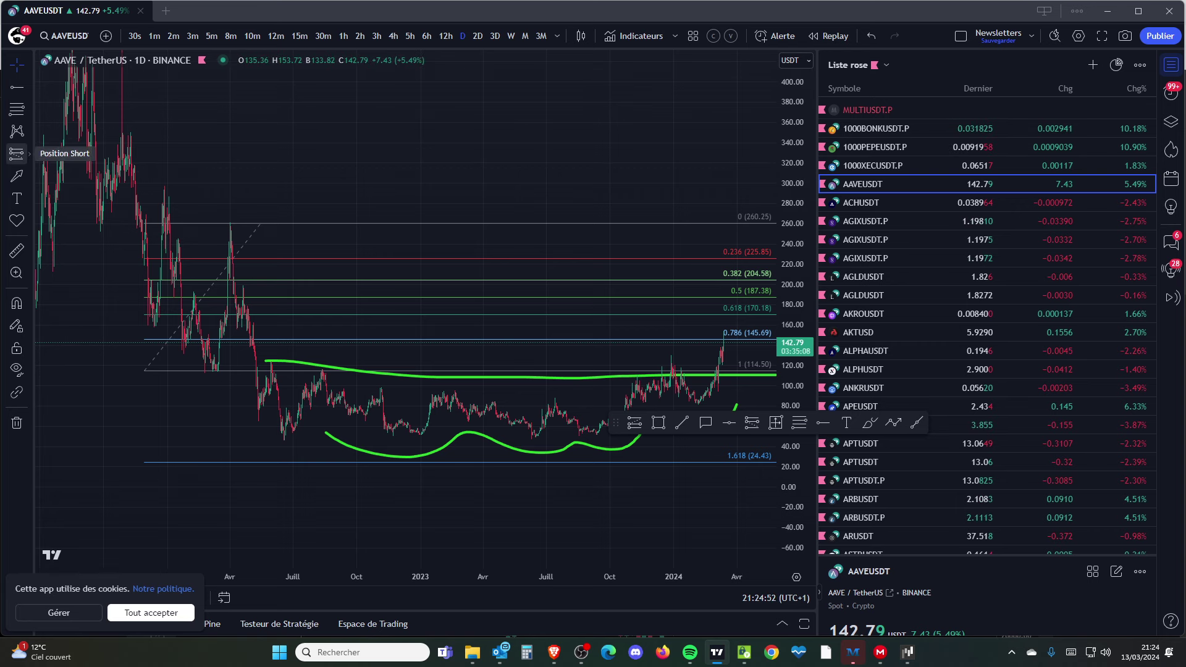
scroll(94, 183, down, 2)
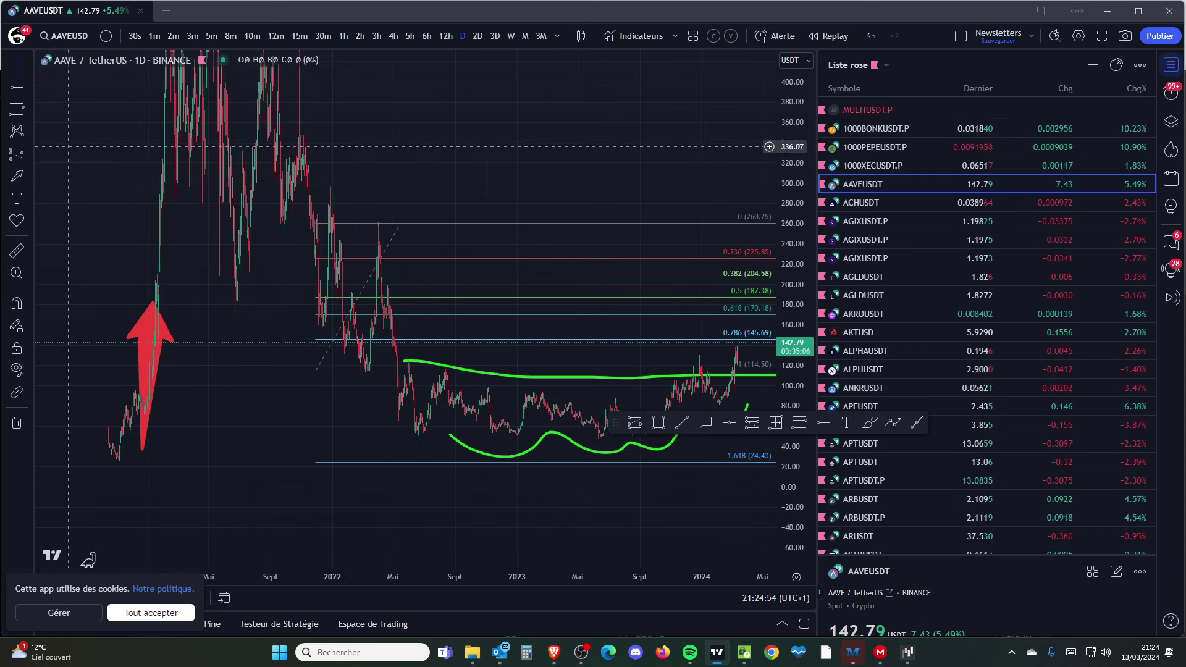
click(29, 176)
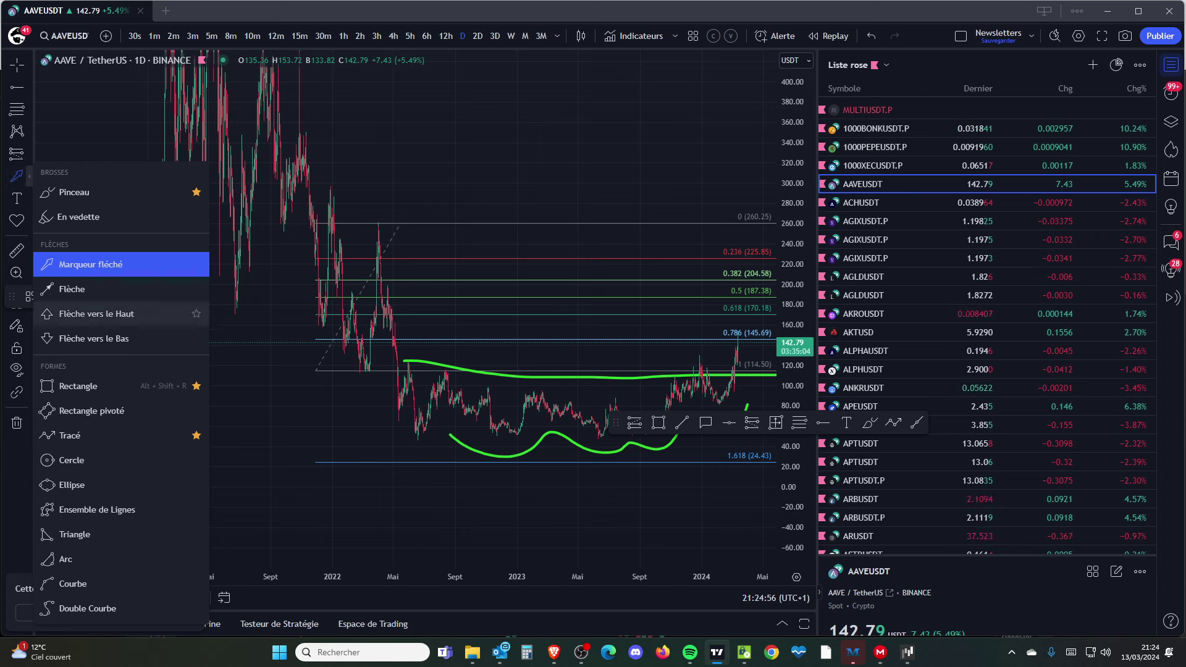
click(78, 386)
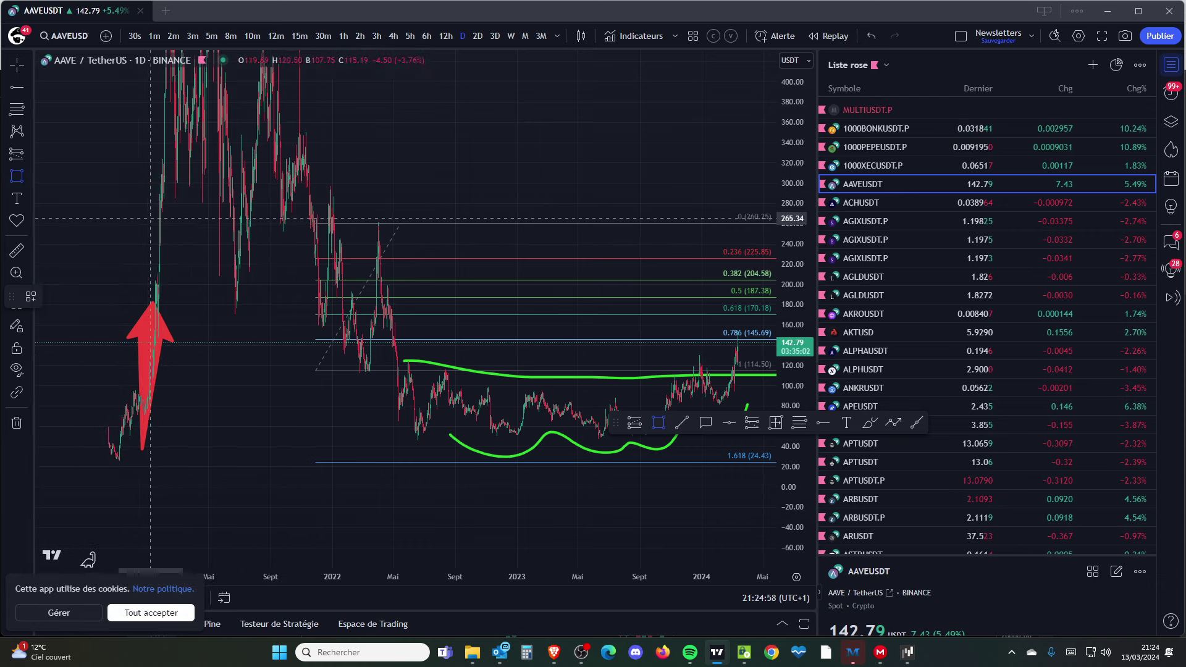
click(131, 223)
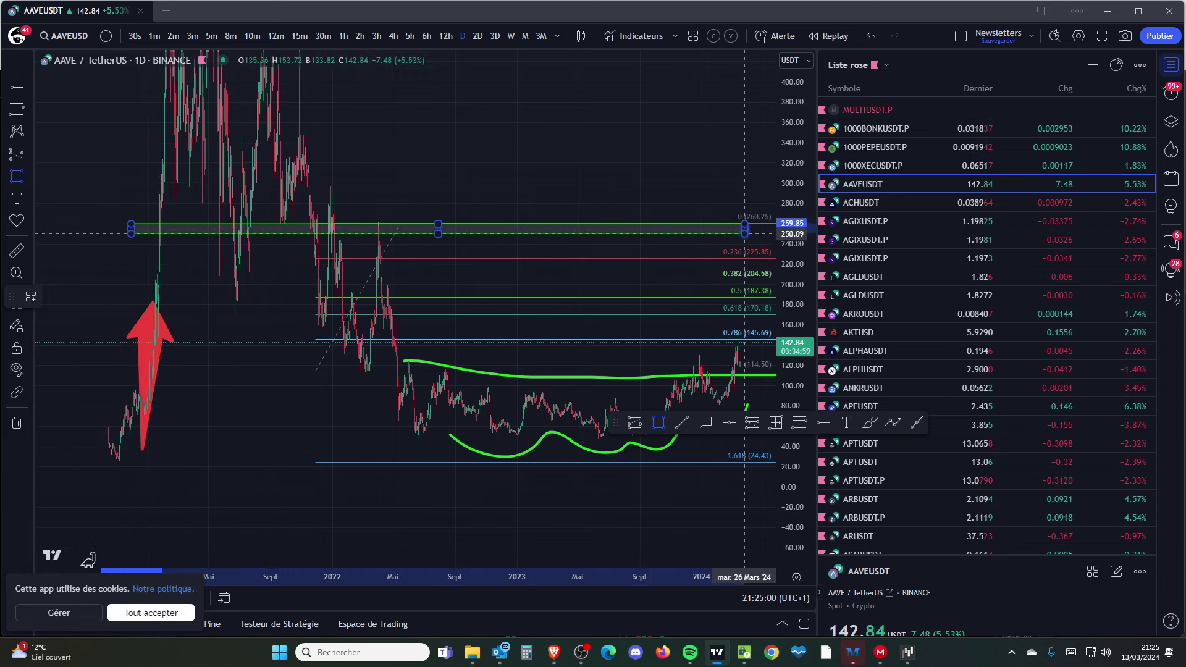
click(755, 234)
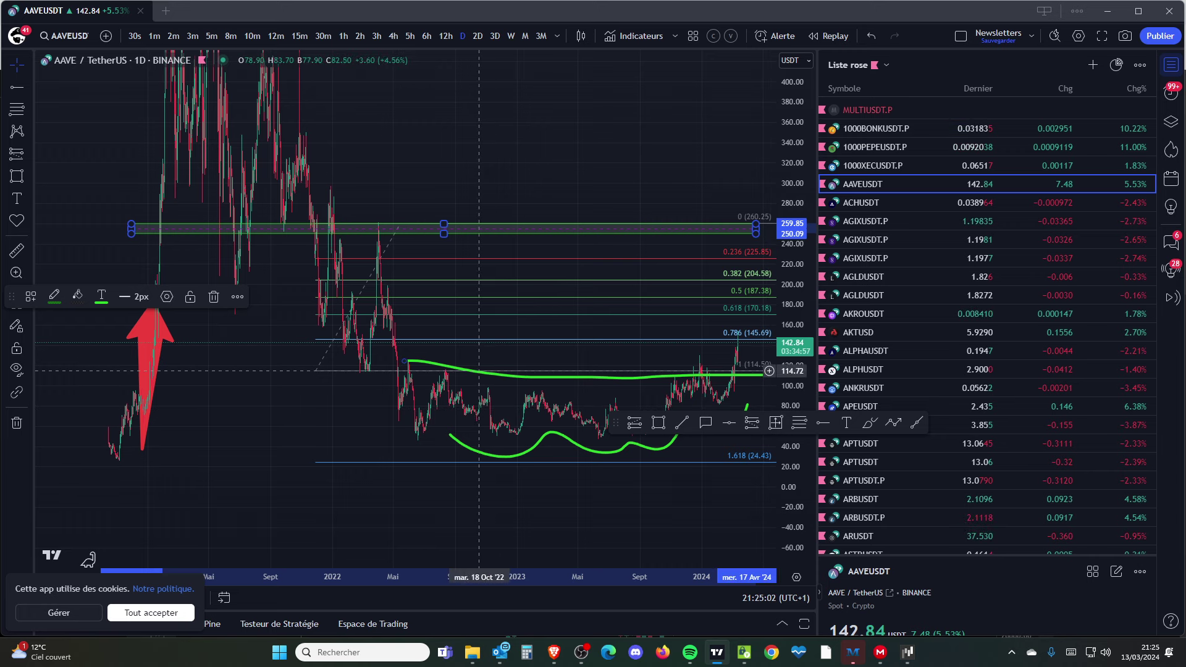
Examine the AAVEUSDT daily price against the rectangle zone, the Fibonacci levels and the brushed base
scroll(465, 367, down, 3)
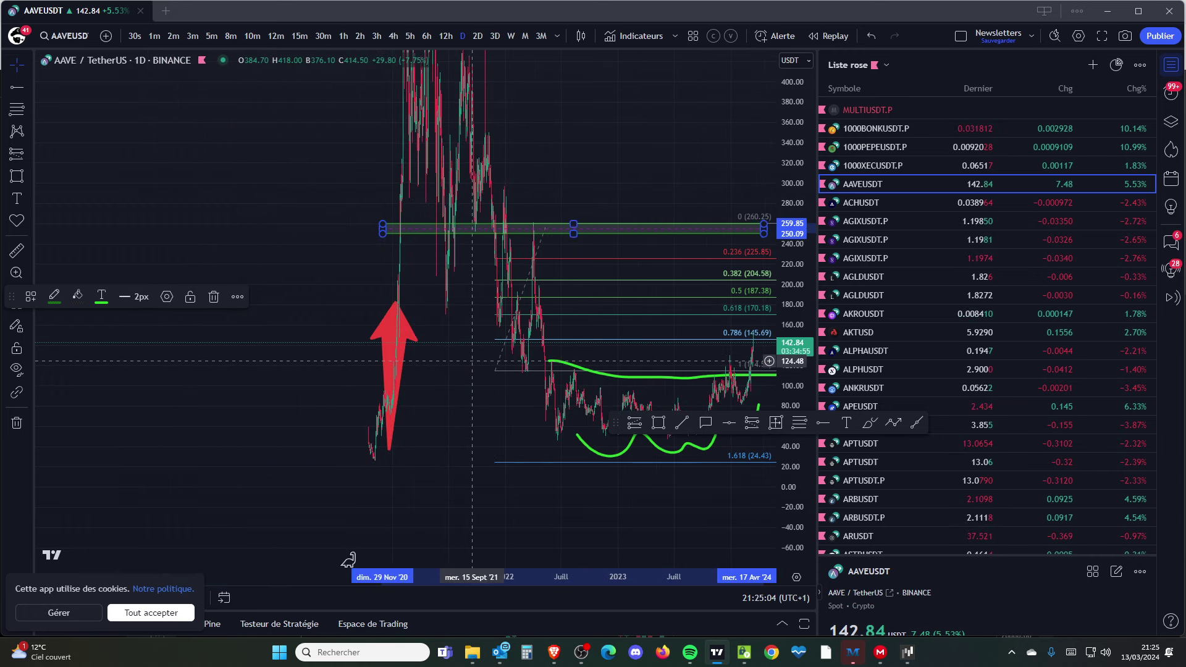
scroll(474, 361, up, 3)
scroll(475, 360, up, 4)
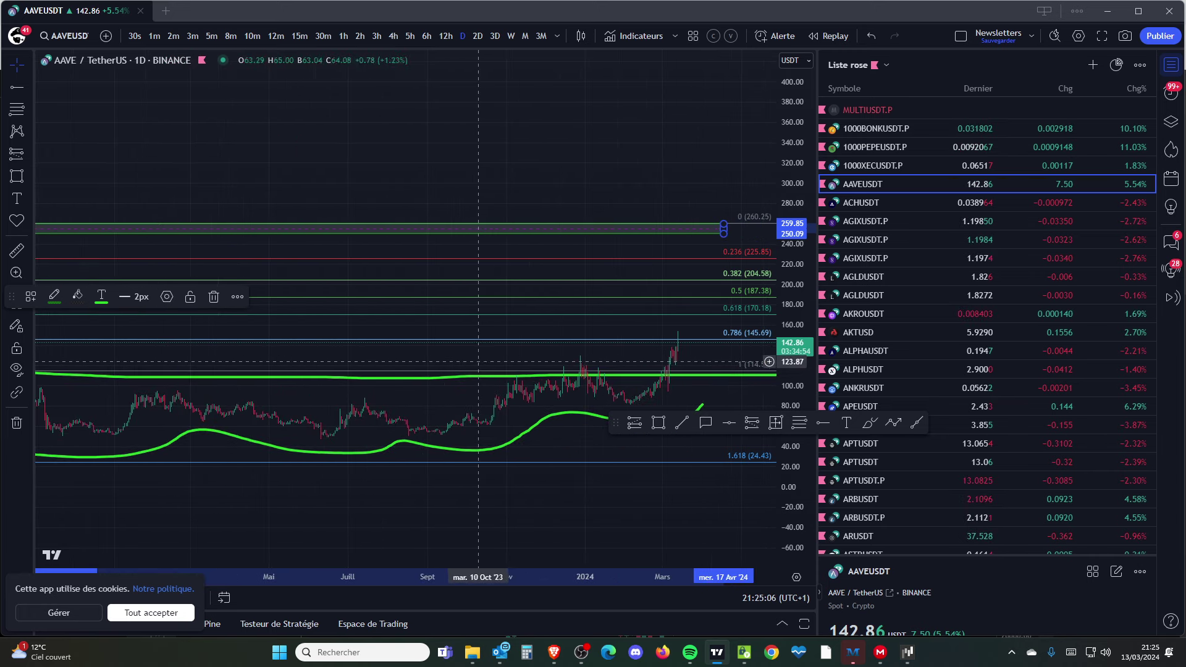
scroll(595, 324, down, 5)
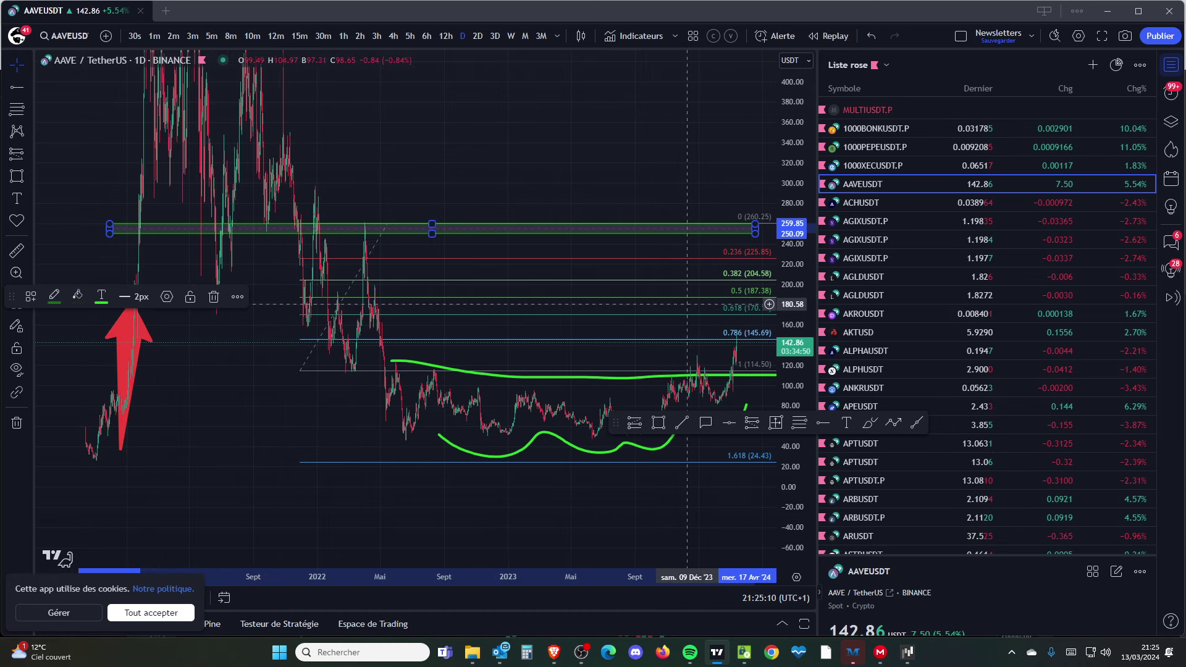
scroll(687, 304, up, 2)
scroll(687, 303, up, 4)
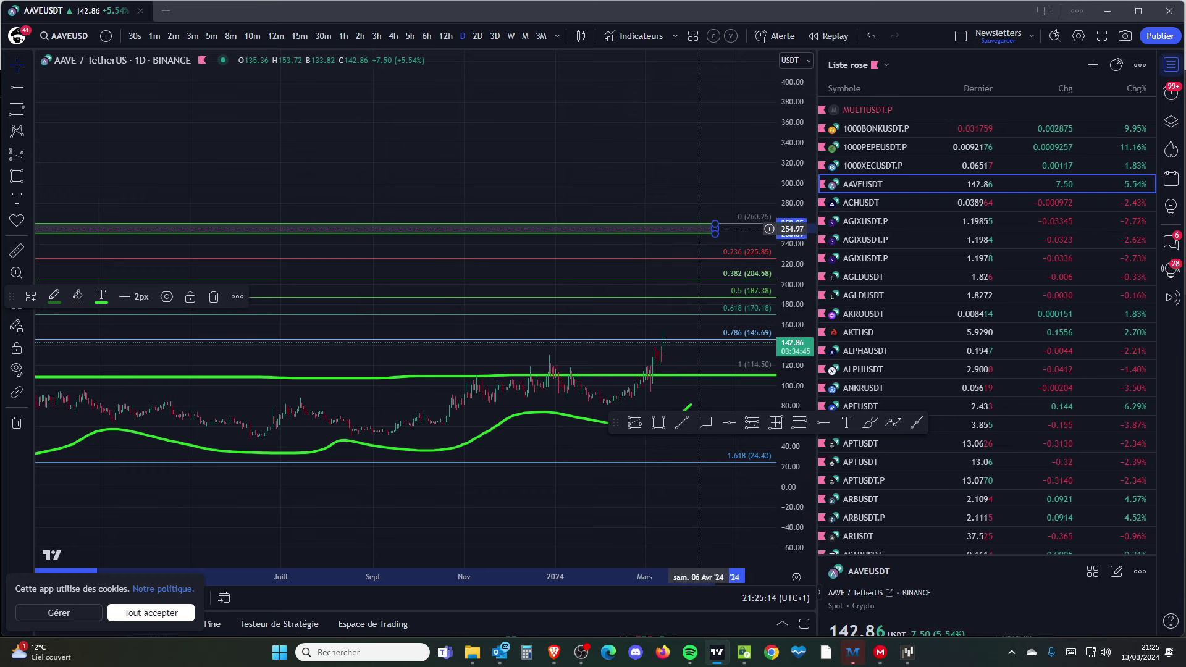
scroll(702, 229, down, 2)
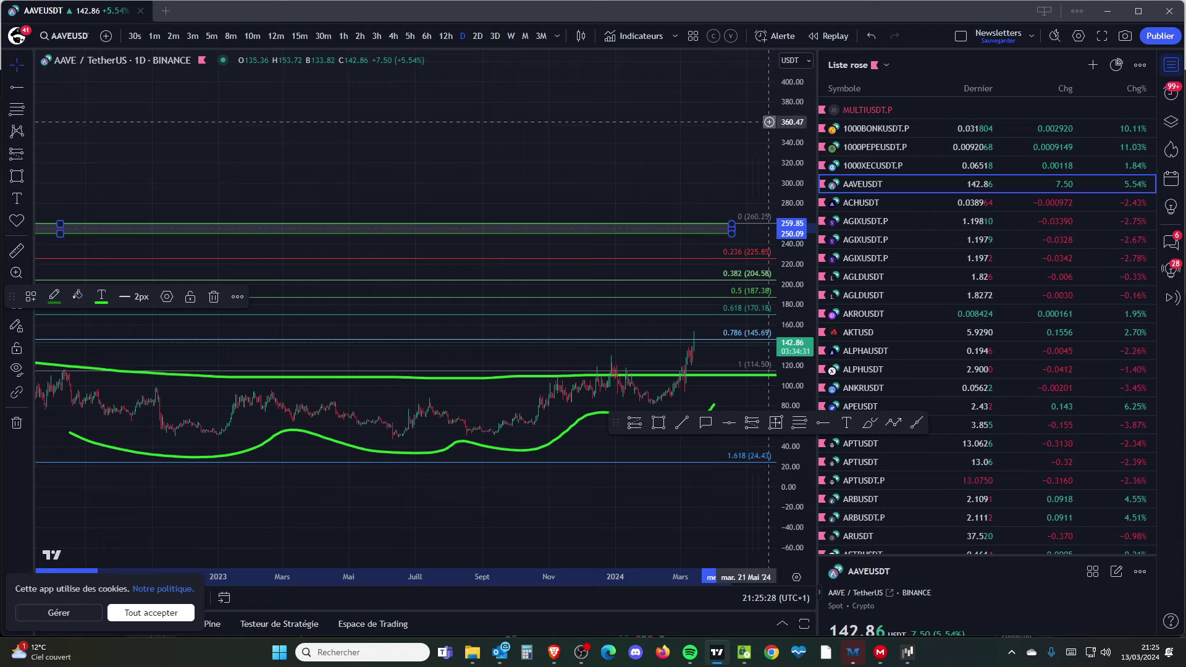
Open the BINANCE VETUSDT chart from the watchlist and examine its latest daily candles above the red 0.03982 level
scroll(986, 325, down, 20)
scroll(986, 327, down, 20)
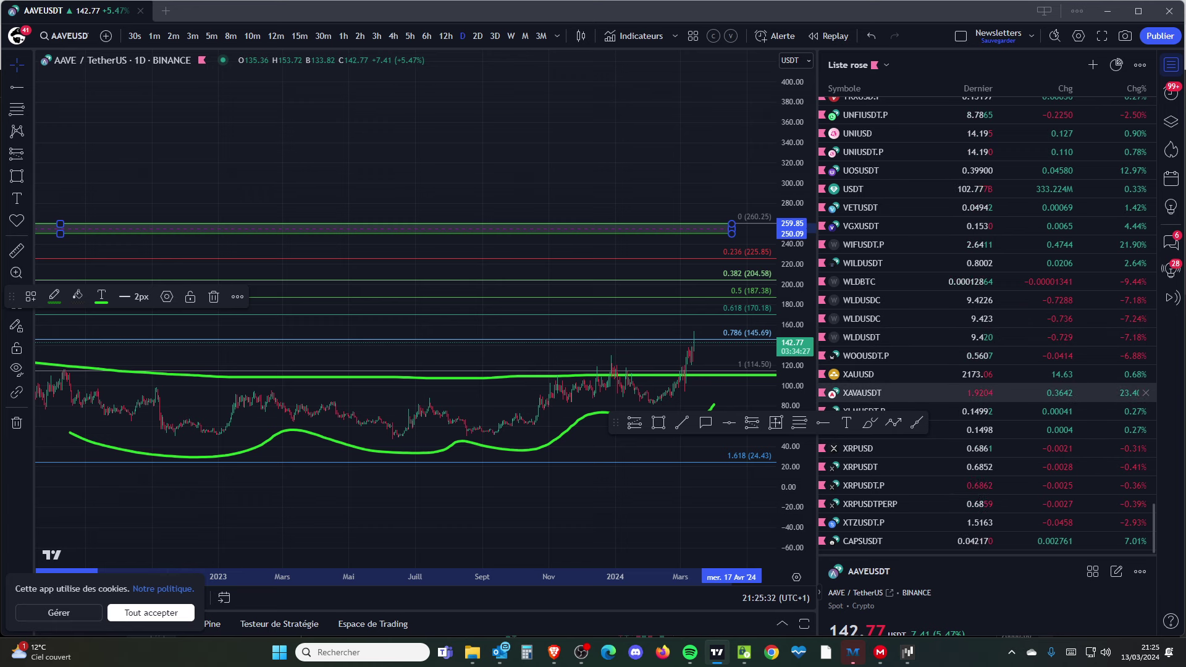
scroll(986, 433, up, 5)
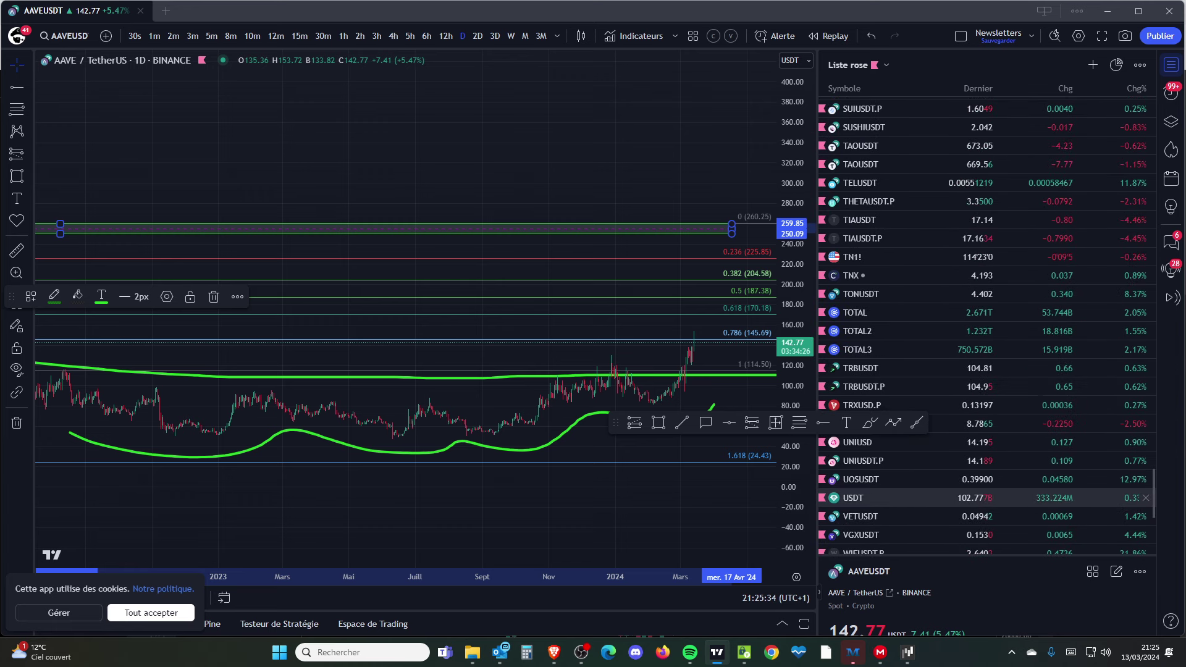
click(988, 516)
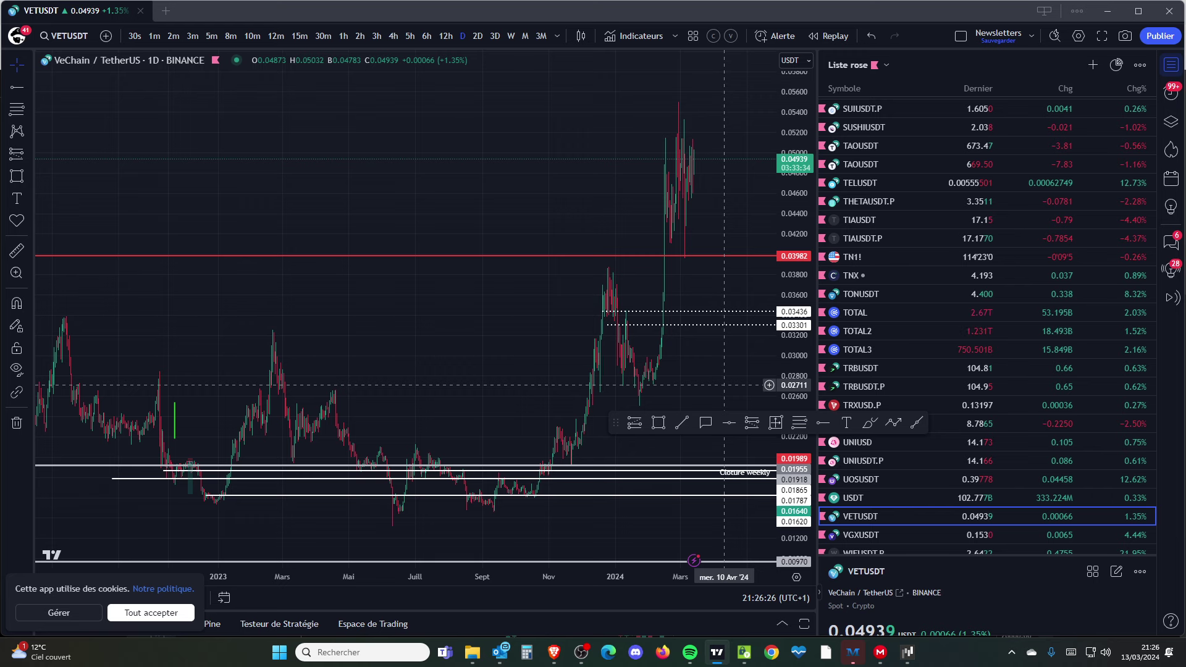
text(u)
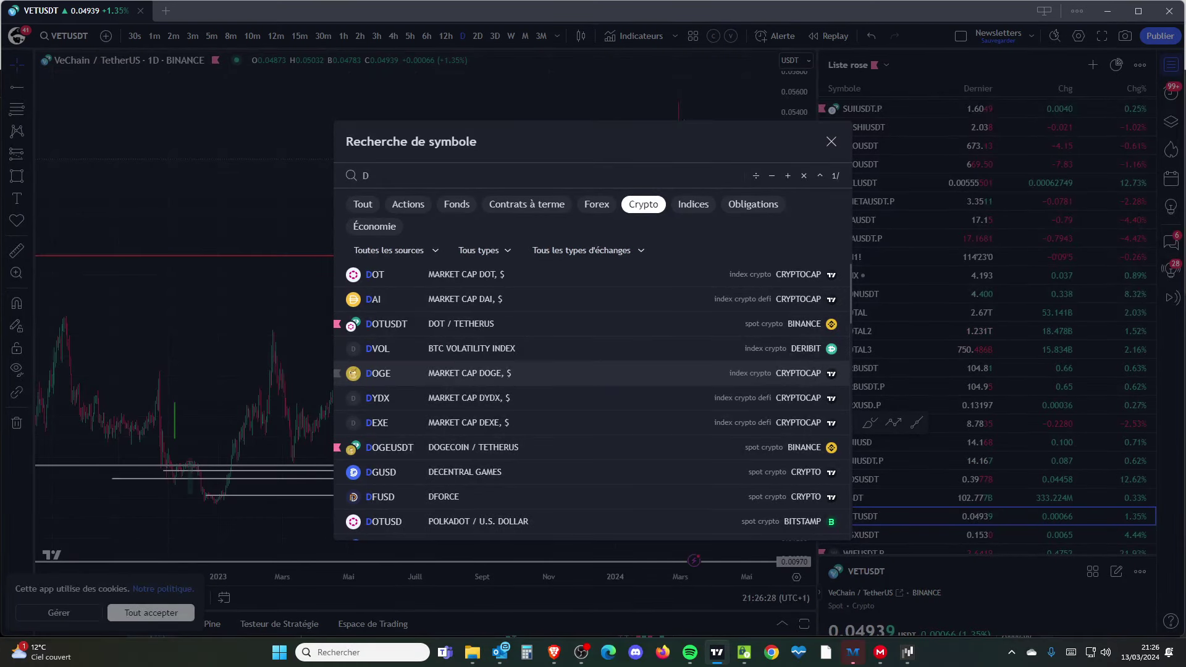
key(Escape)
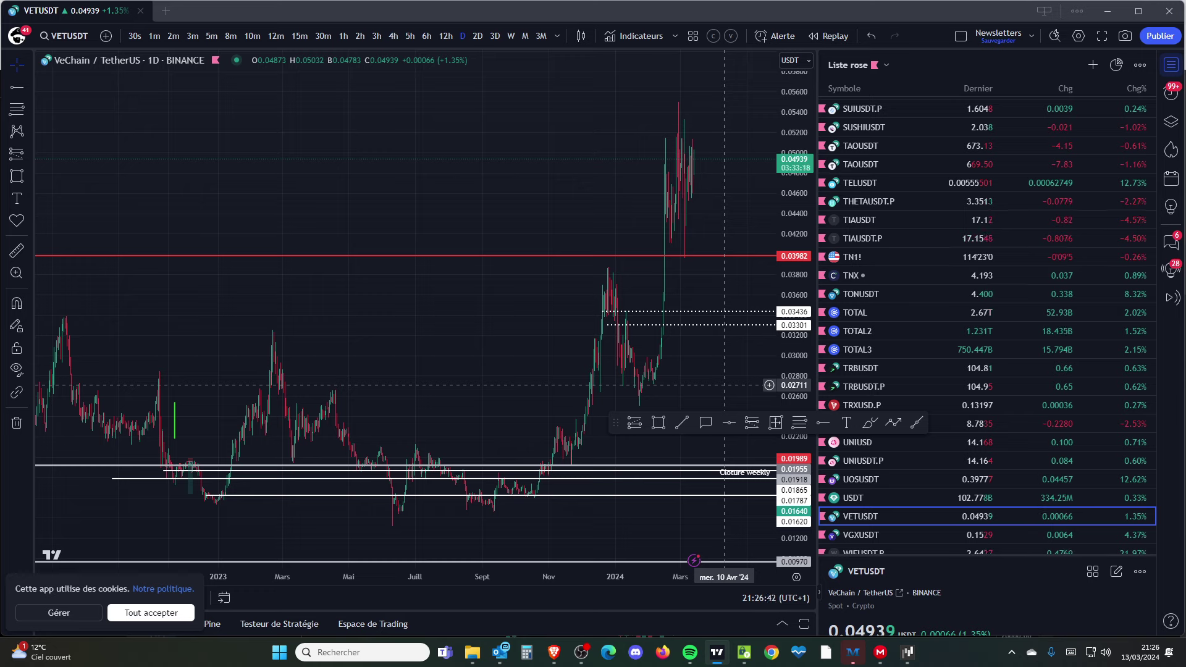
scroll(611, 278, up, 6)
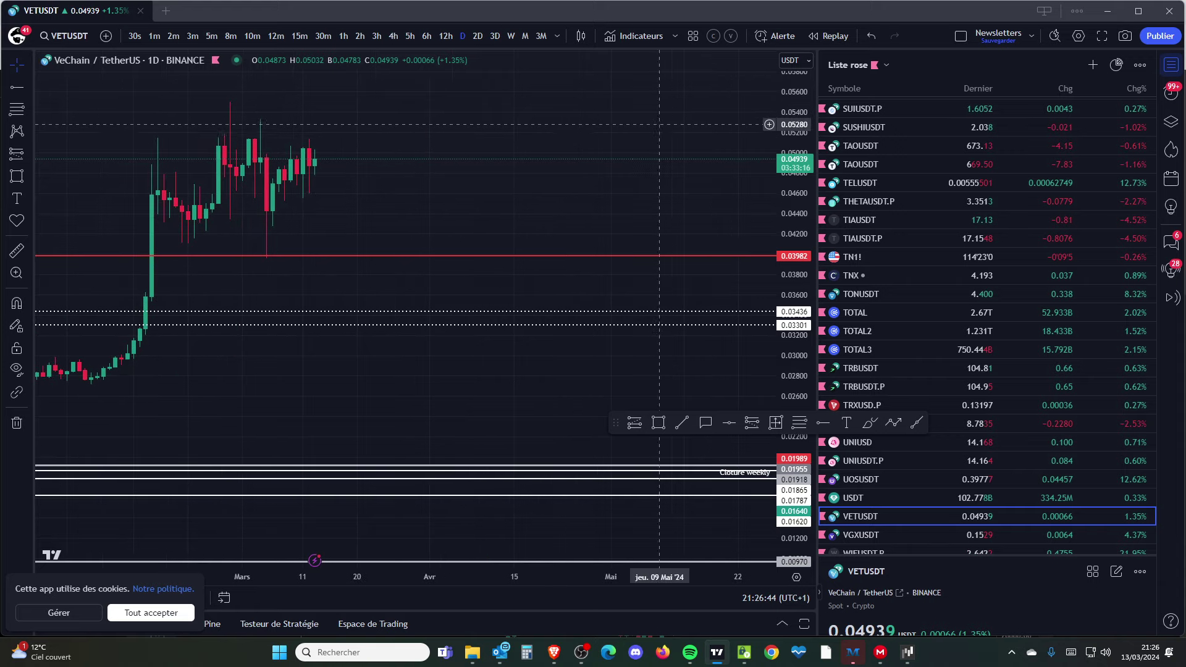
drag(303, 247, 460, 259)
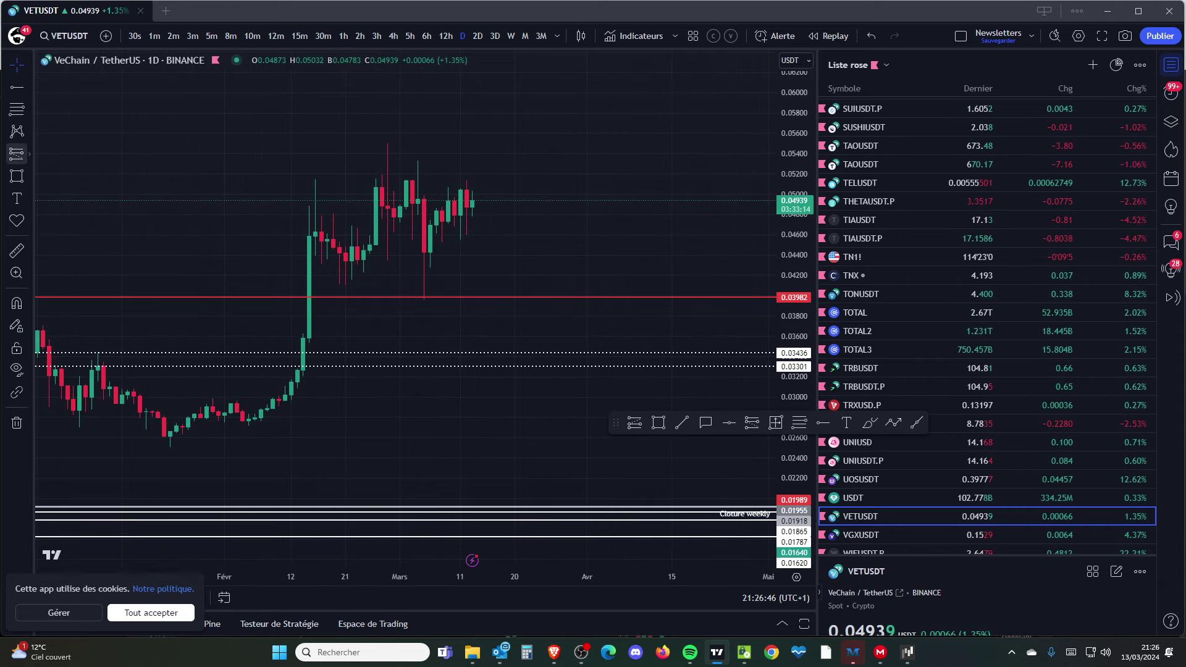
On the weekly VETUSDT chart, draw a rectangle zone between about 0.05548 and 0.04008, from 19 February to 12 August 2024
click(511, 35)
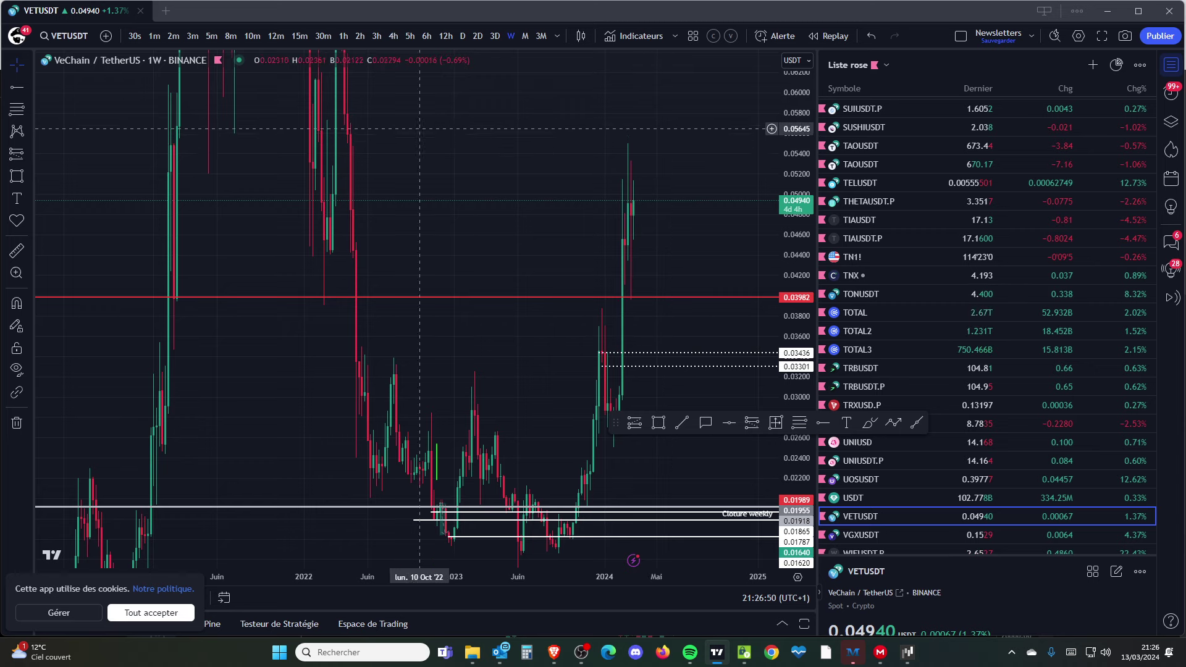
click(16, 176)
scroll(467, 171, up, 5)
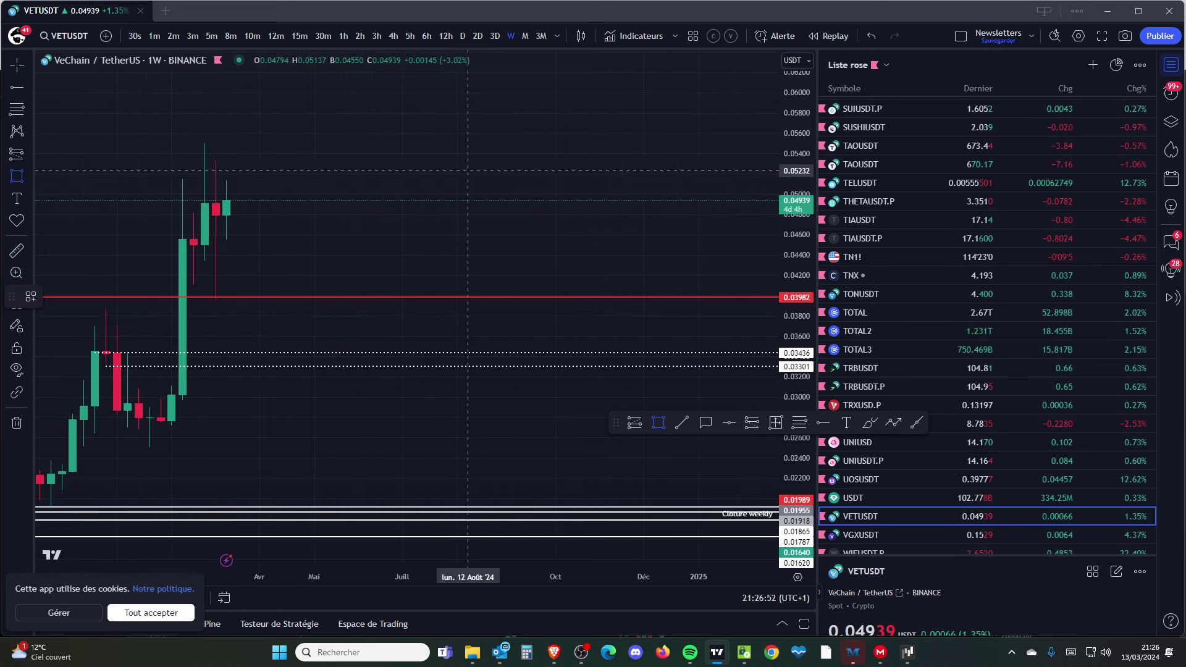
drag(193, 138, 467, 295)
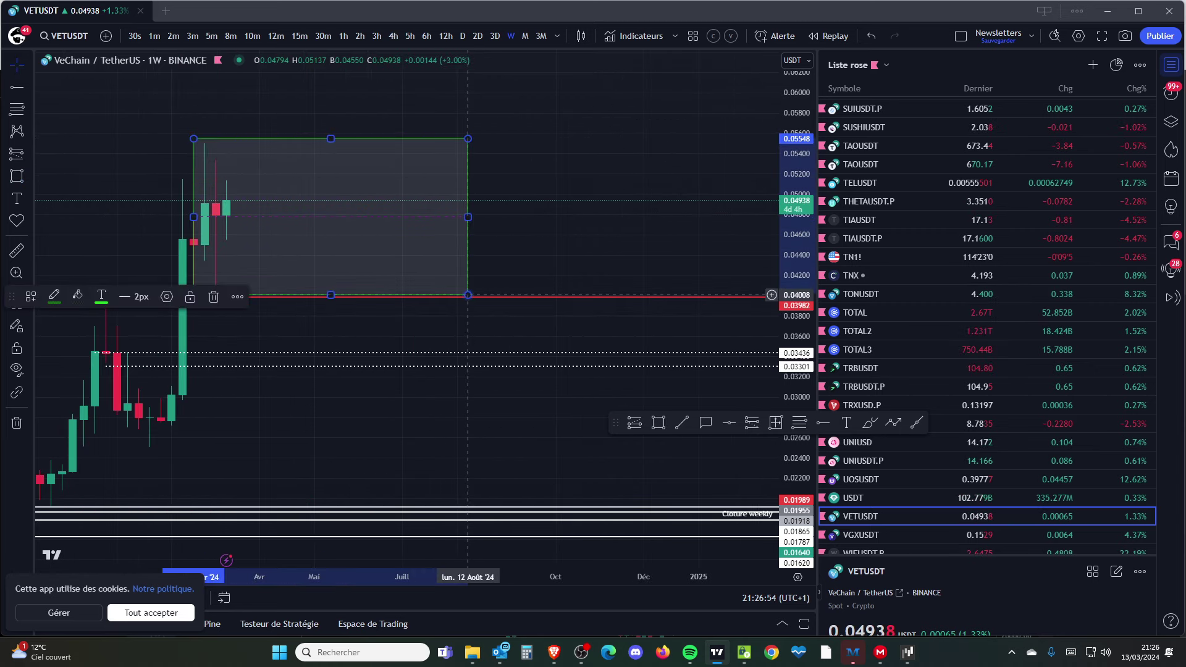
scroll(468, 295, down, 3)
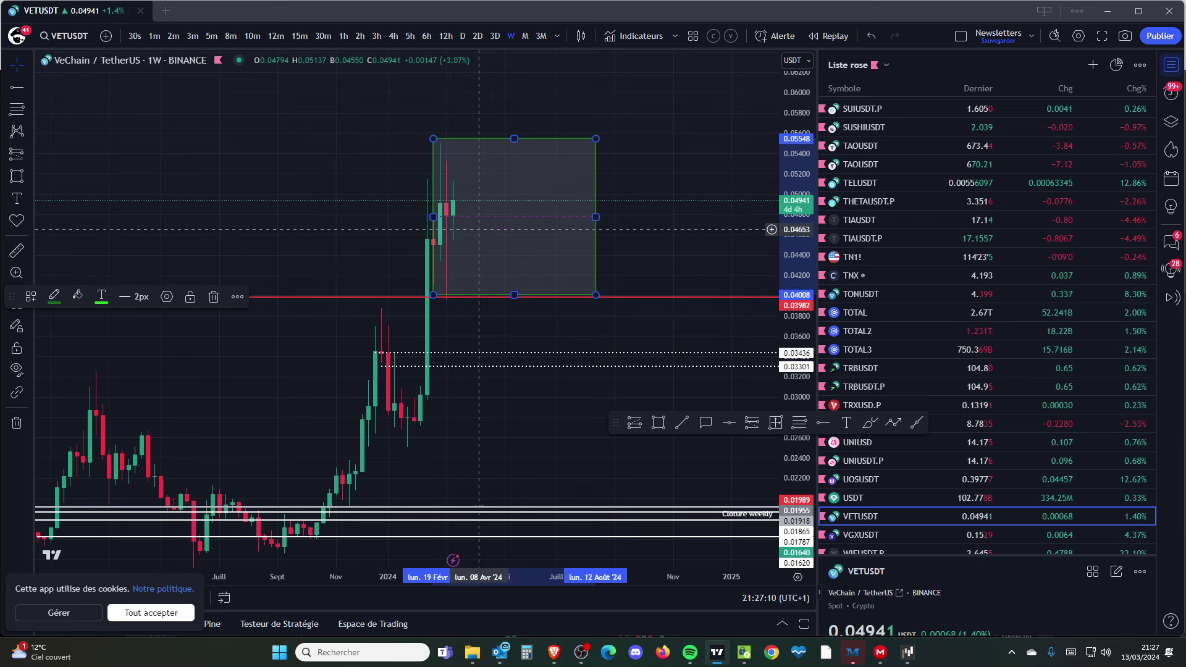
Draw a second rectangle around the earlier range between about 0.08969 and 0.03956, from 21 February to 9 May 2022
scroll(556, 252, down, 1)
scroll(556, 252, down, 1)
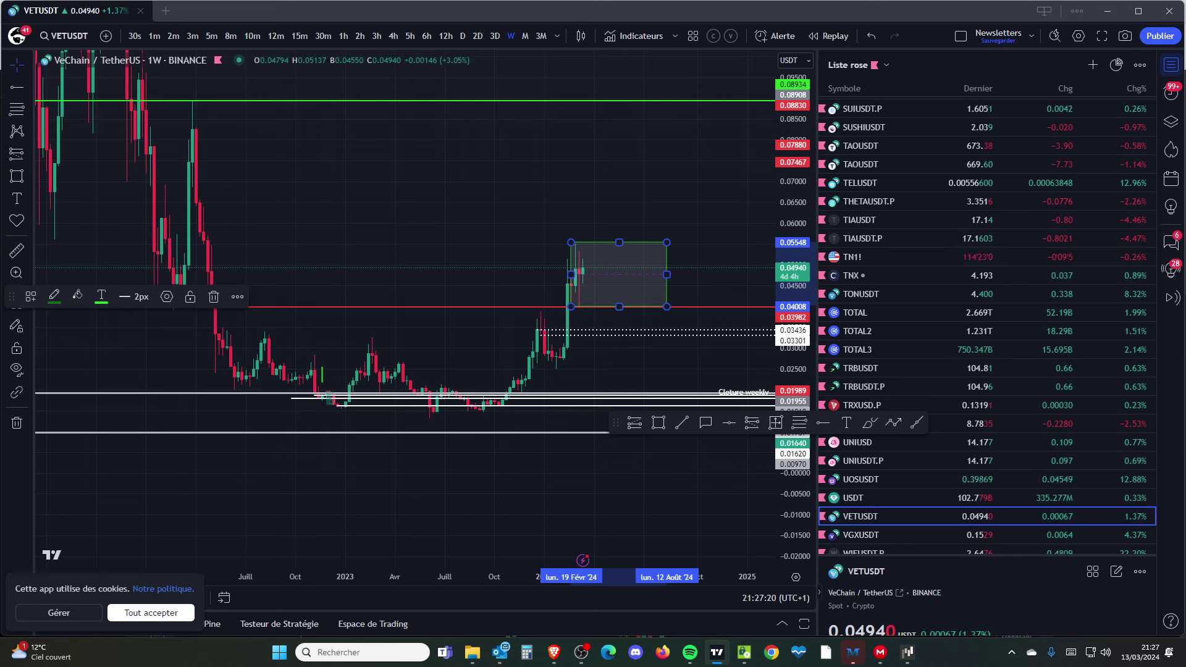
drag(11, 296, 113, 433)
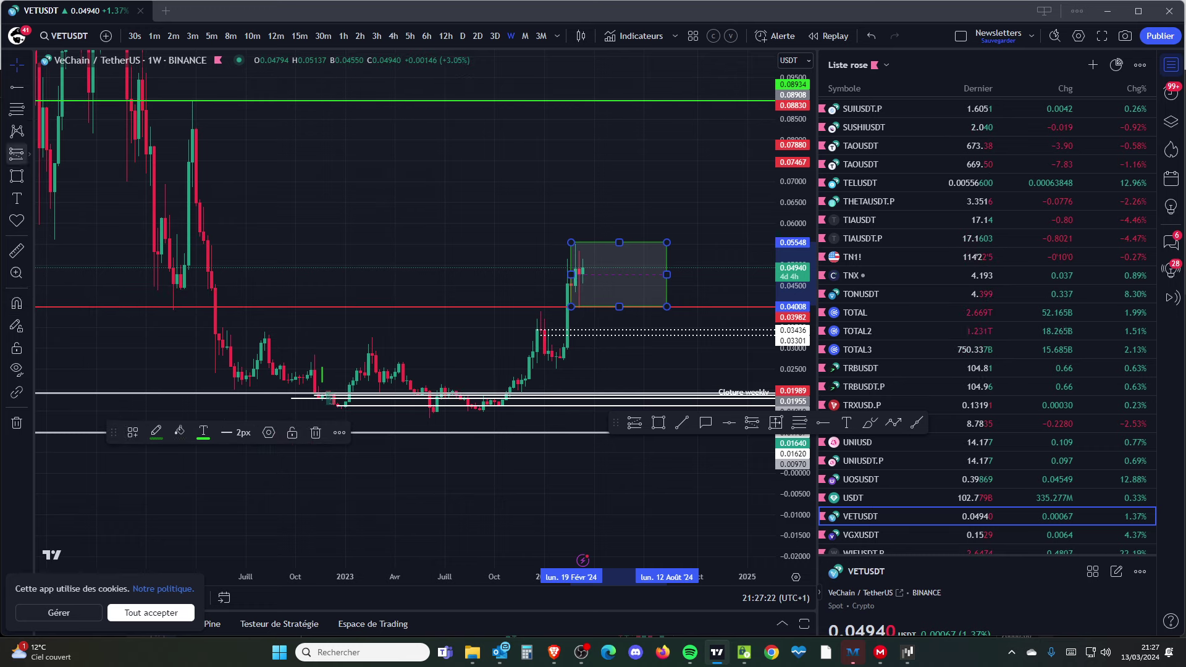
click(17, 176)
click(173, 308)
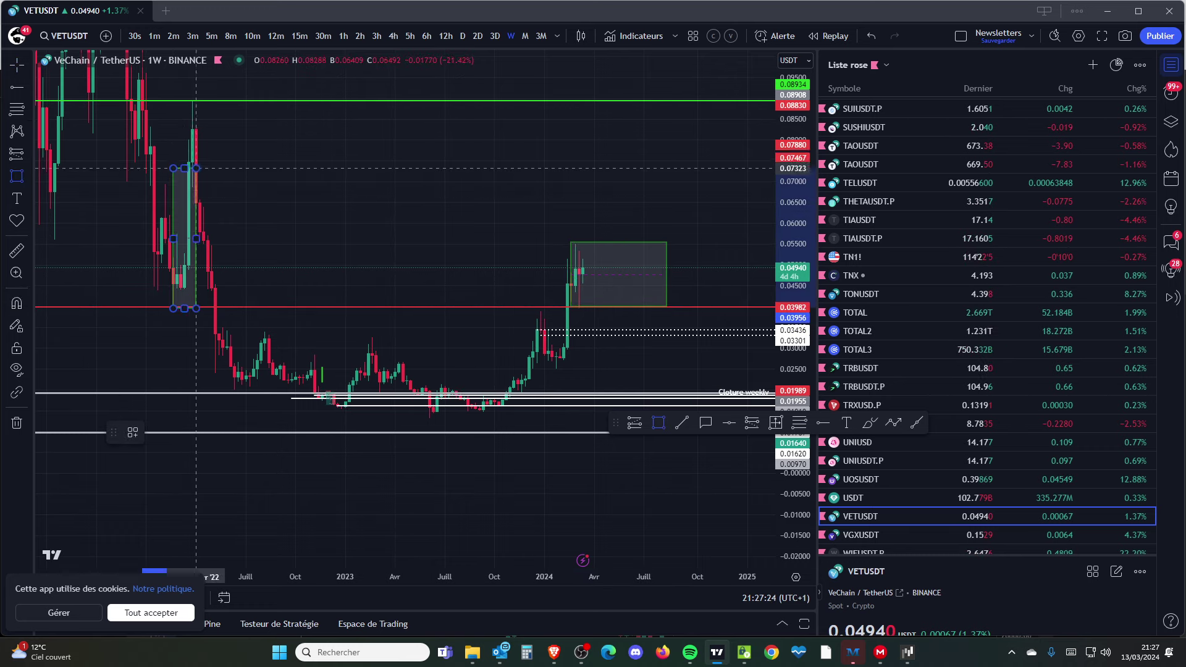
click(215, 99)
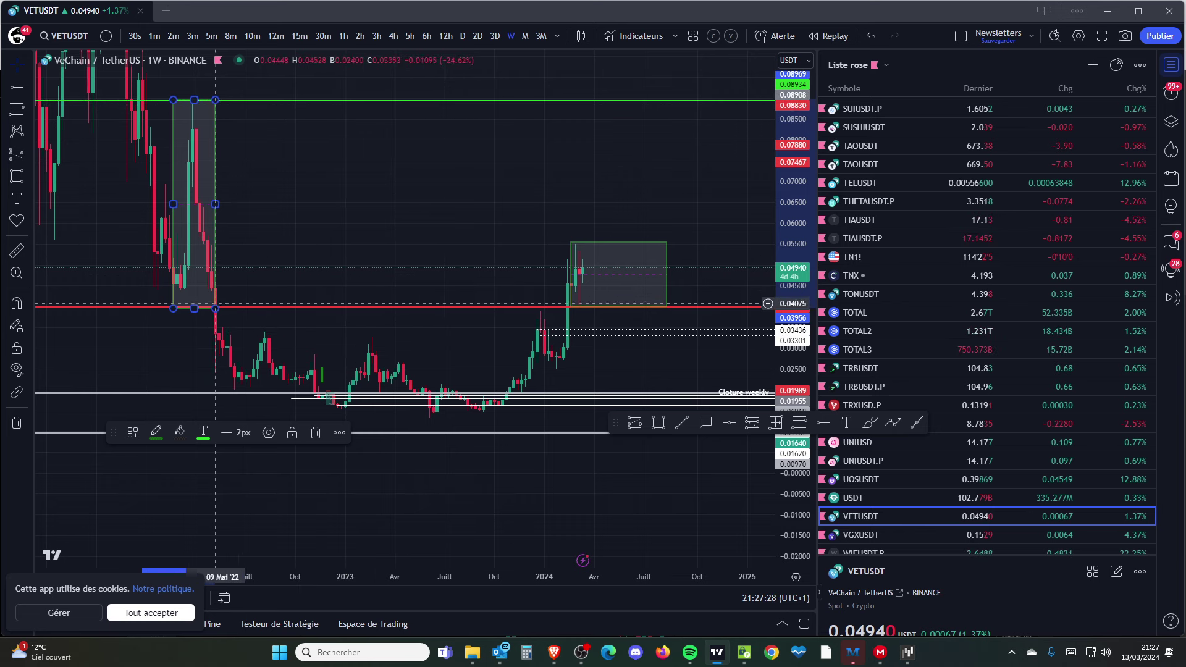
Place a horizontal ray at about 0.06463 starting on 10 January 2022, at mid-height of the 2022 rectangle
scroll(200, 287, down, 1)
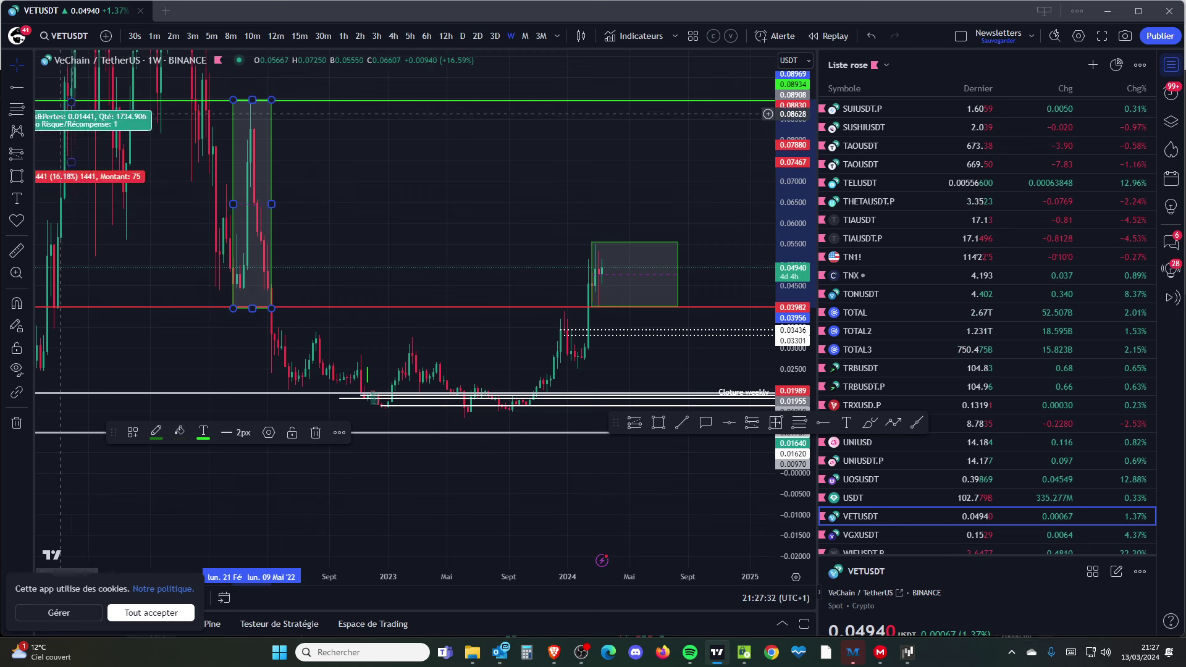
click(16, 88)
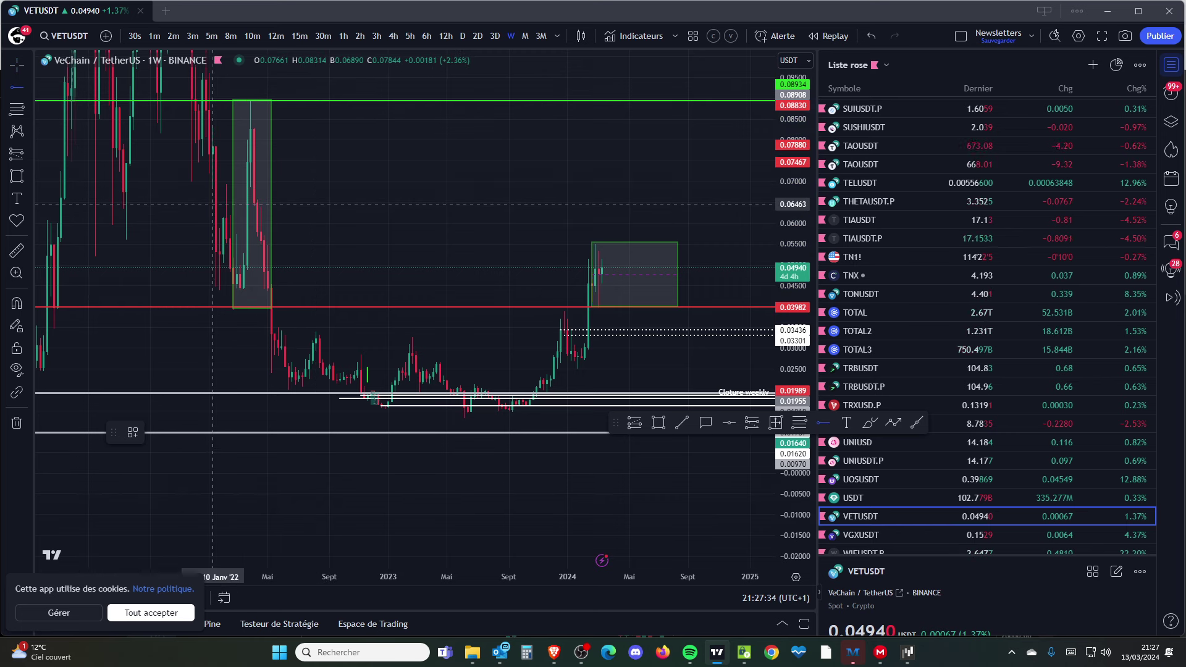
click(213, 204)
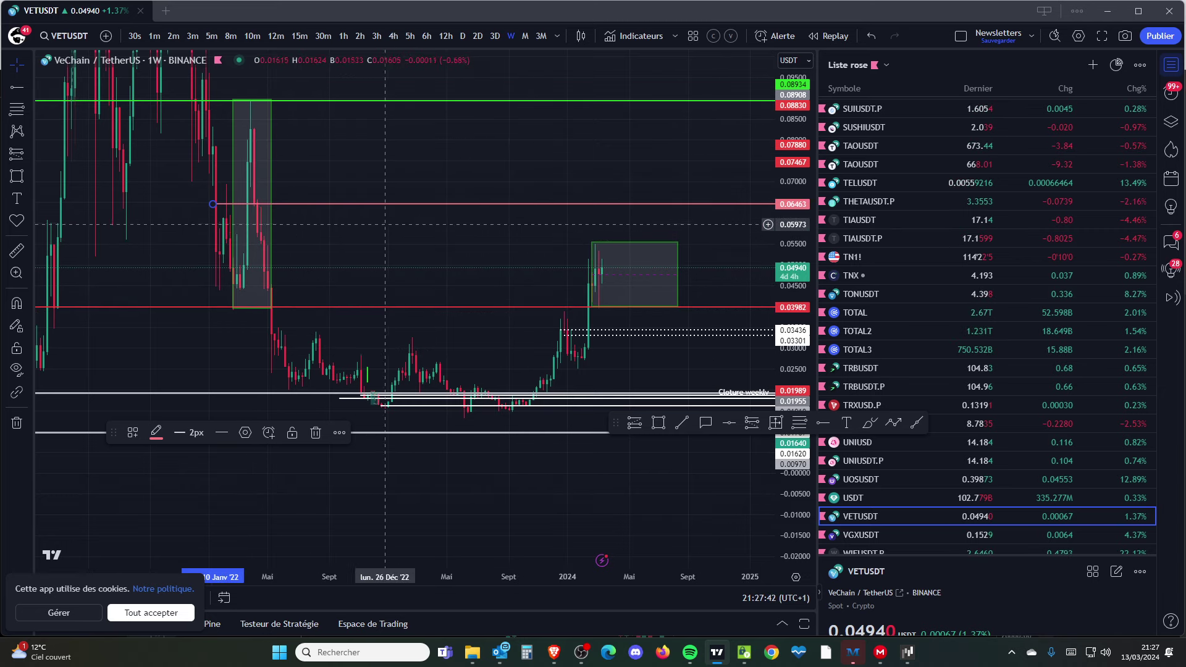
scroll(567, 314, up, 4)
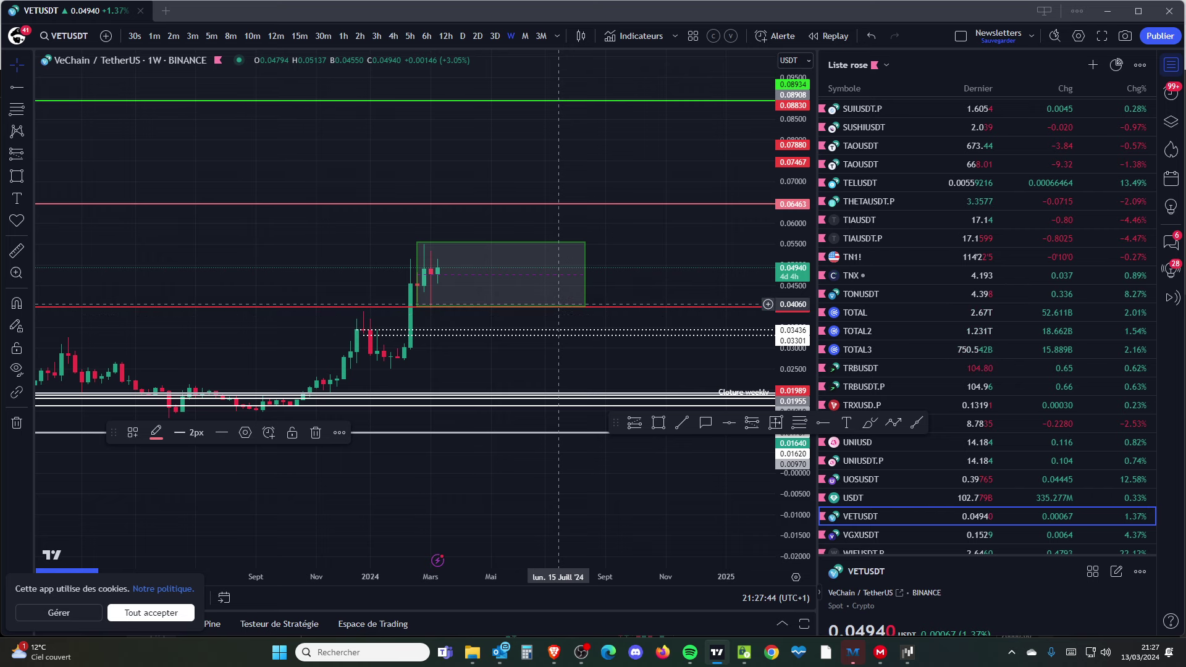
scroll(559, 304, down, 4)
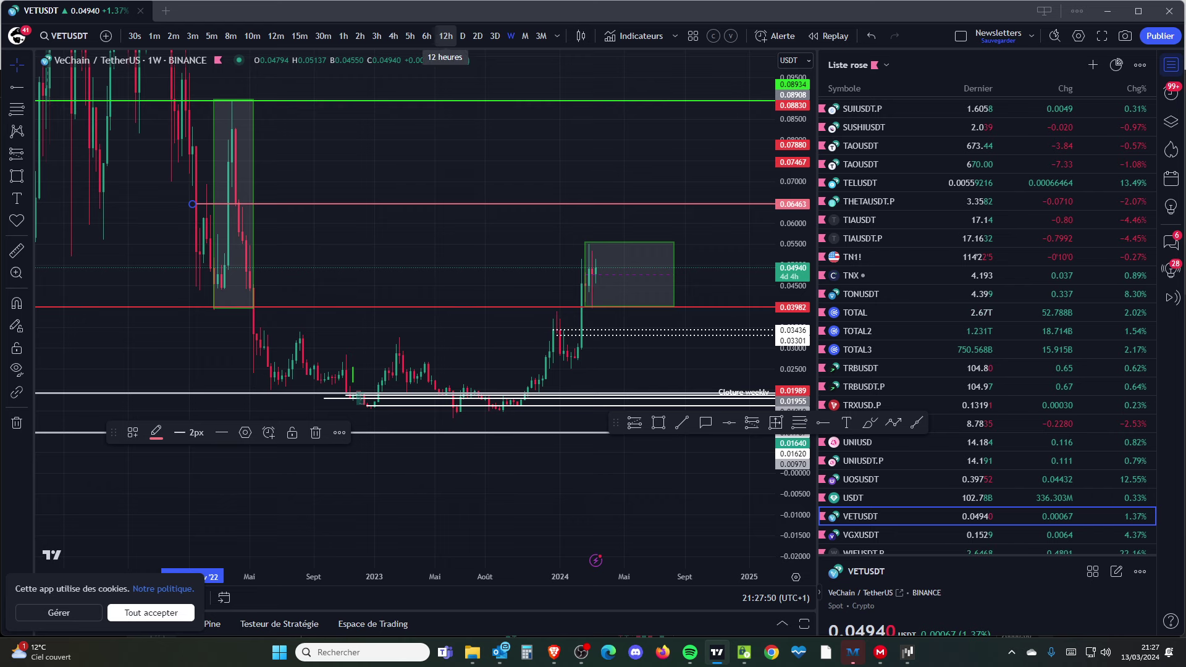
Switch VETUSDT to the daily timeframe and examine the candles inside the 2024 rectangle zone against the levels and the EMA, VWAP and RSI indicators
click(445, 36)
click(462, 36)
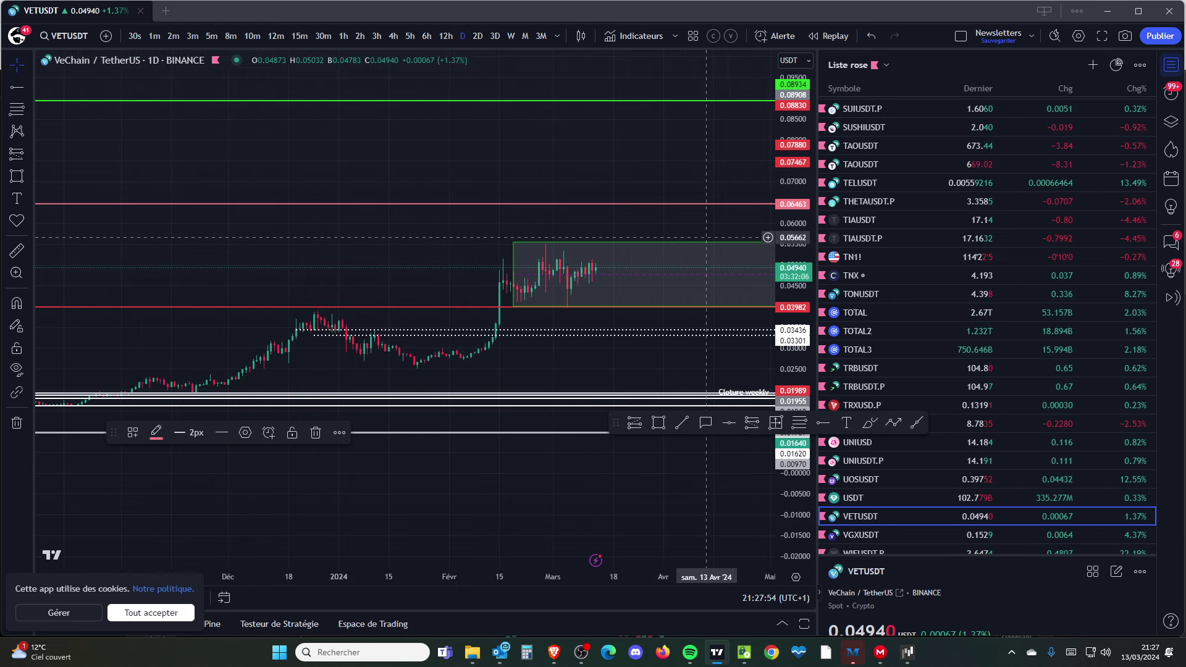
scroll(706, 238, down, 5)
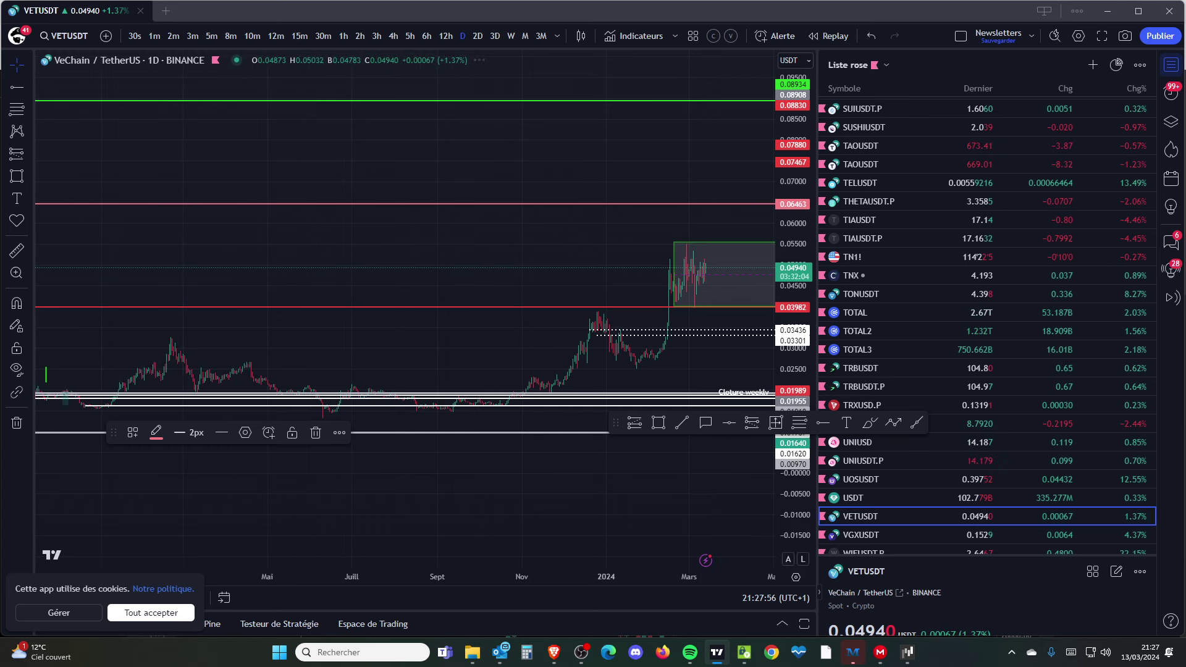
scroll(567, 502, down, 5)
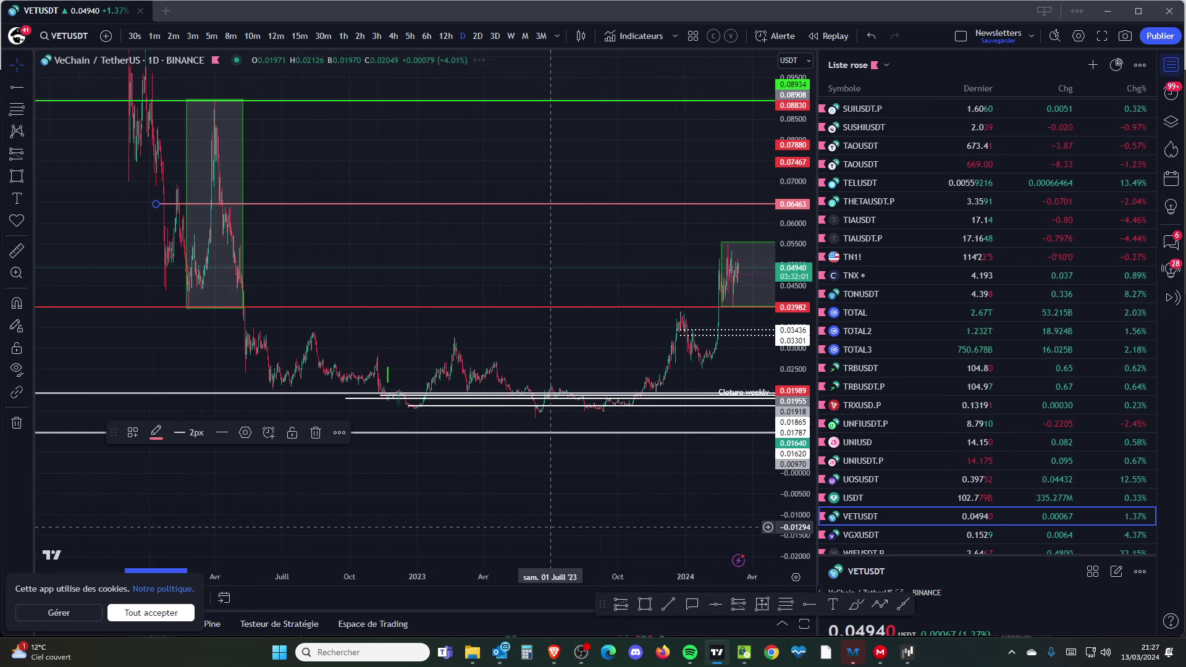
scroll(635, 323, up, 6)
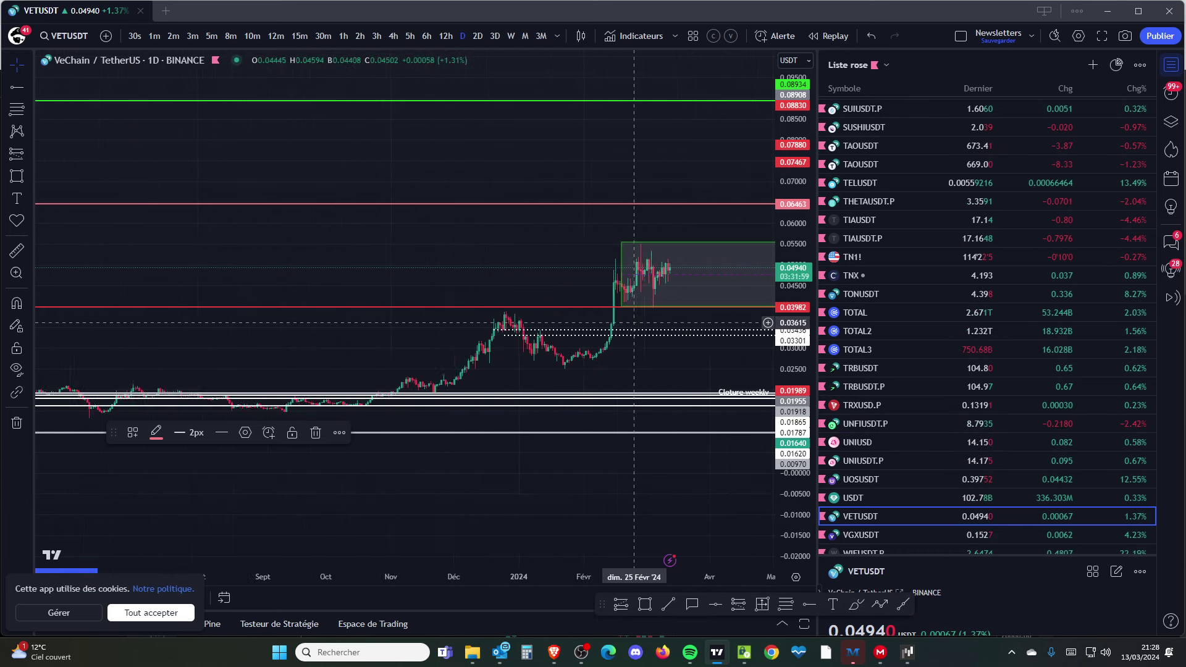
scroll(635, 323, up, 2)
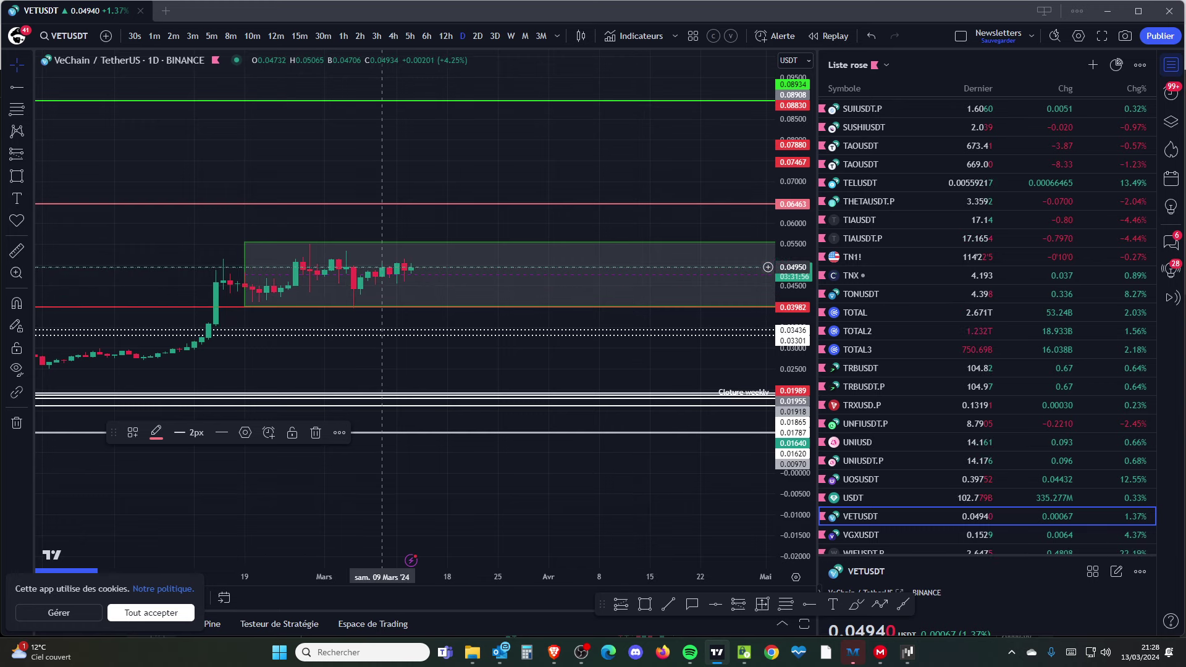
scroll(400, 272, down, 2)
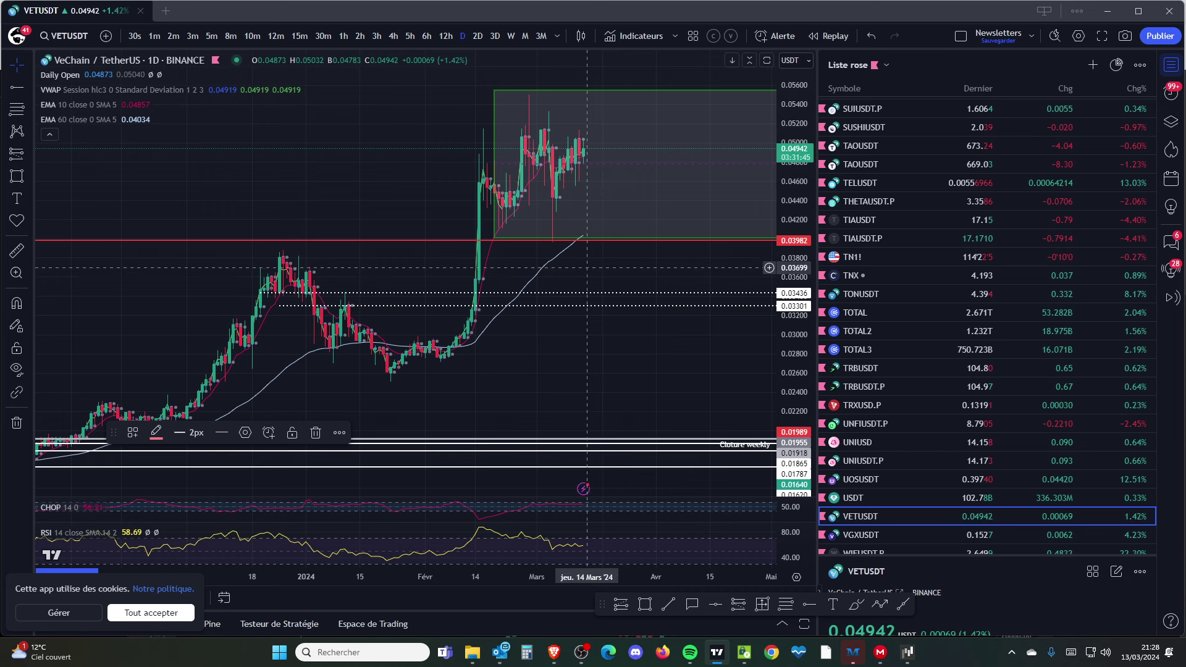
scroll(587, 268, up, 3)
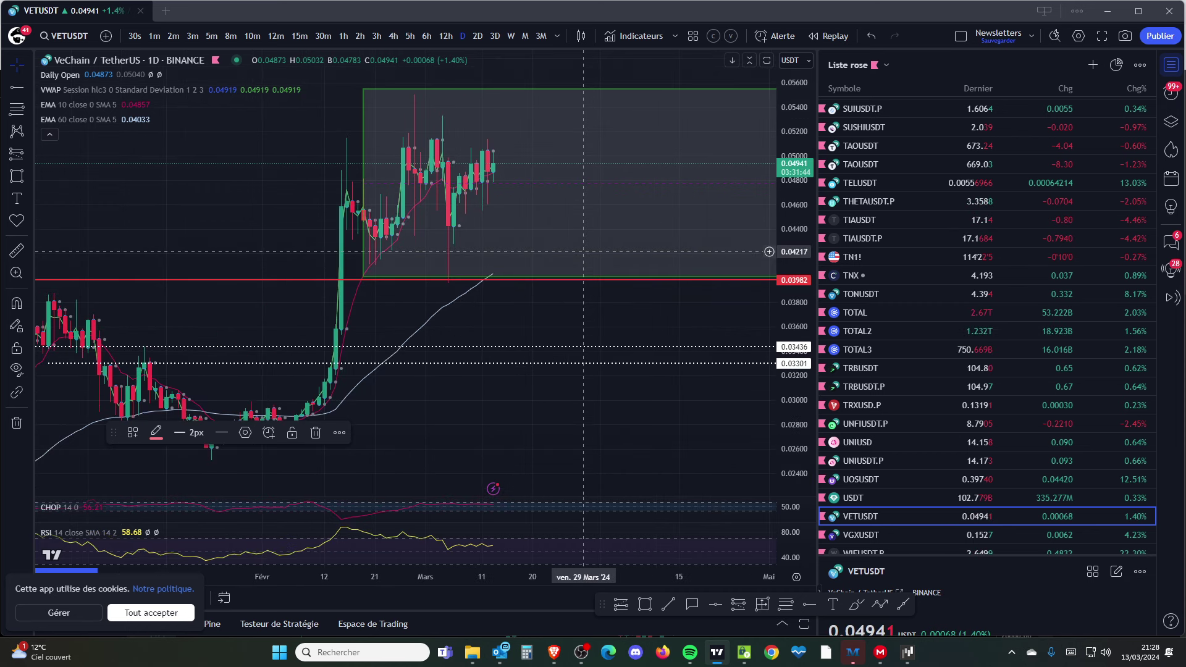